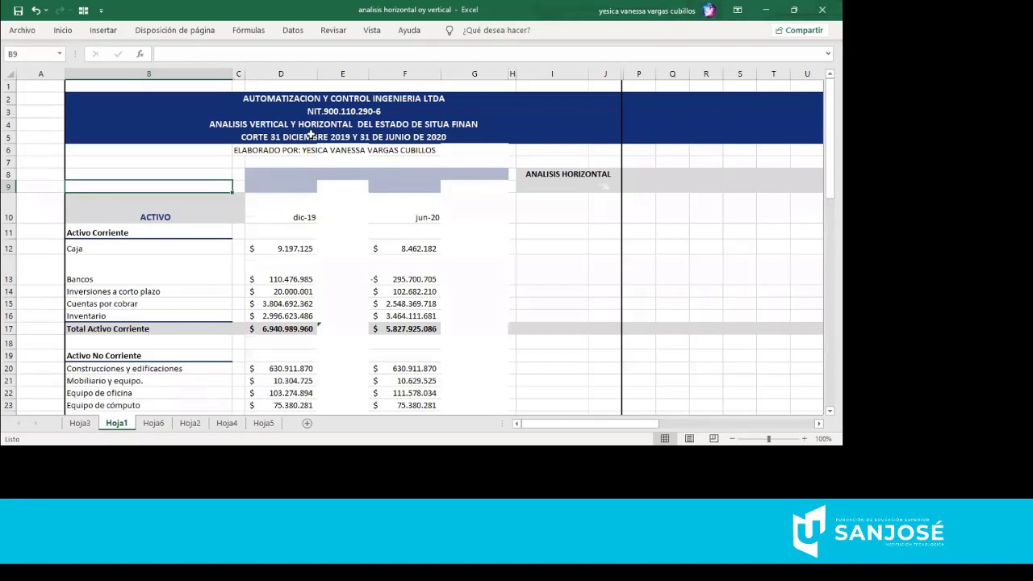
- Examine the report's heading rows: the analysis title, the cut-off dates and the company name
click(310, 135)
click(305, 123)
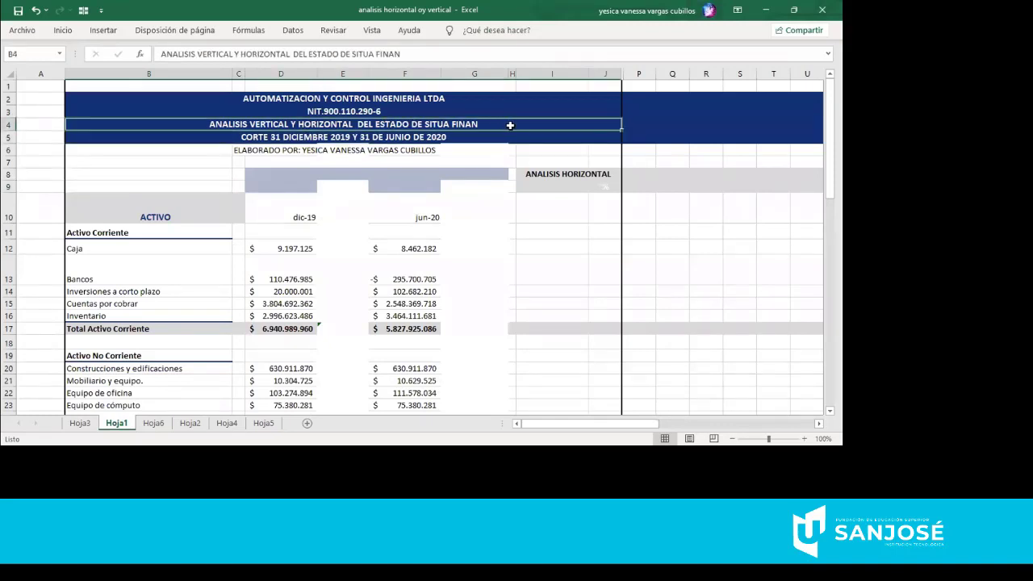
click(412, 138)
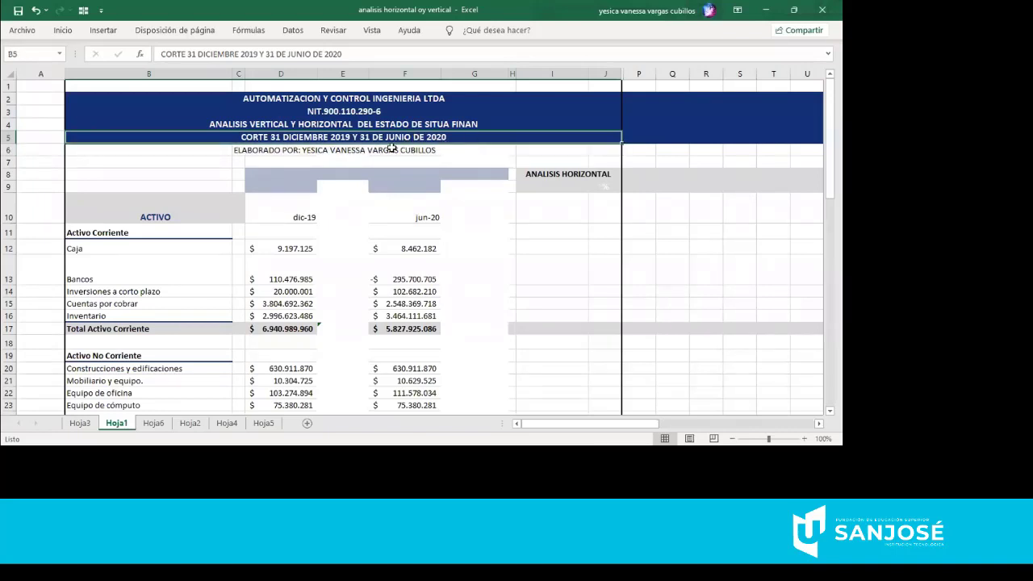
click(300, 97)
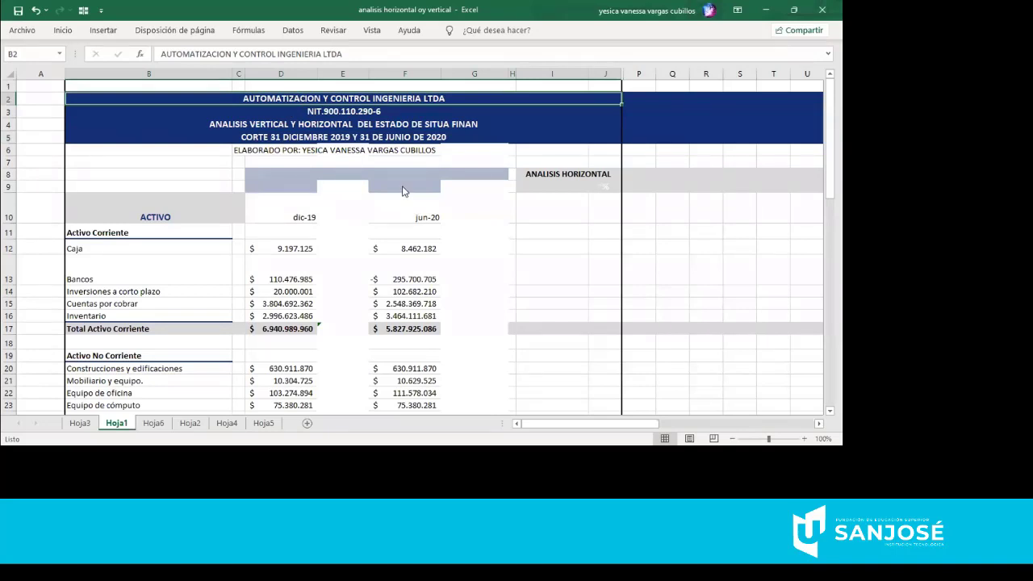
- Examine the full list of accounts from ACTIVO down to TOTAL PASIVO Y PATRIMONIO by selecting it, and return to the heading
mouse_move(158, 219)
mouse_down()
mouse_move(240, 383)
mouse_move(178, 397)
mouse_up()
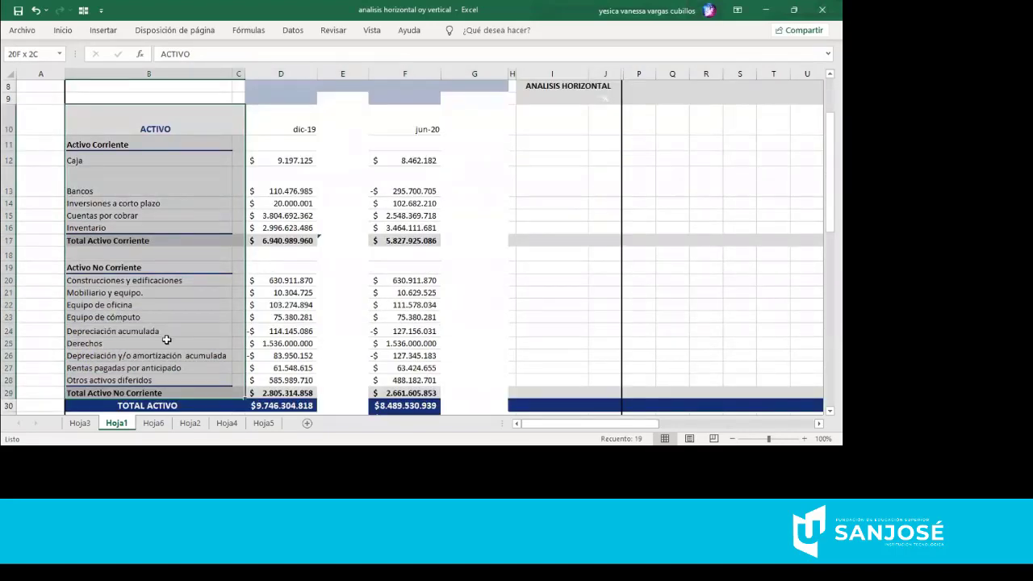
key(ctrl+shift+Down)
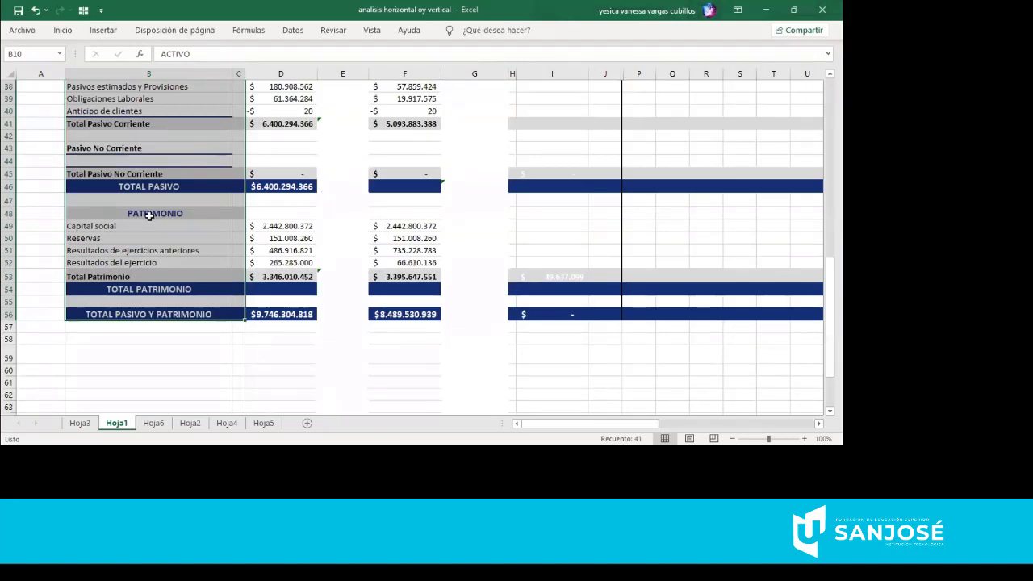
key(ctrl+Up)
key(Down)
key(Down)
key(Down)
key(Down)
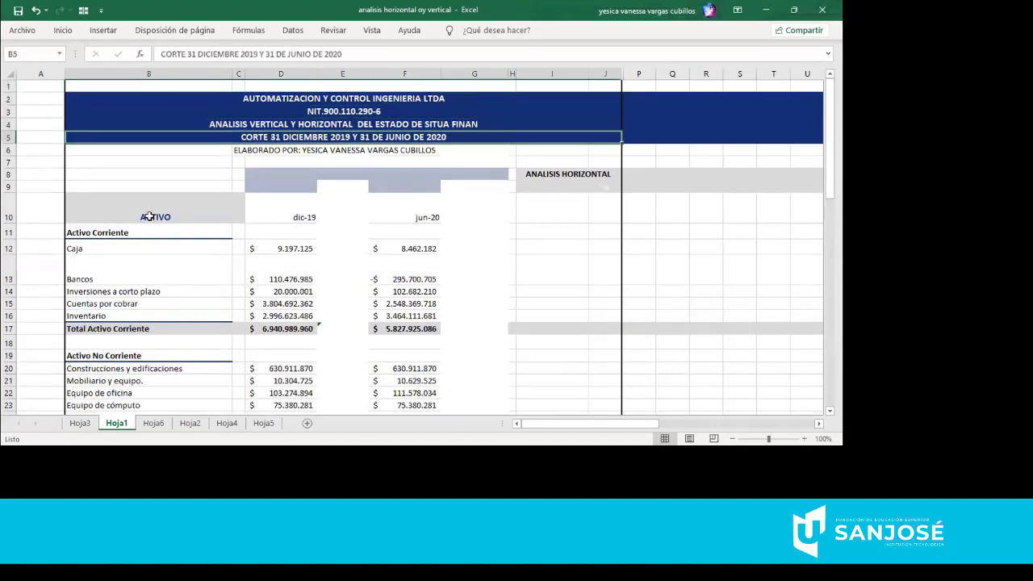
- Examine the ACTIVO heading, the dic-19 and jun-20 period headings, and the asset figures down the jun-20 column
click(149, 216)
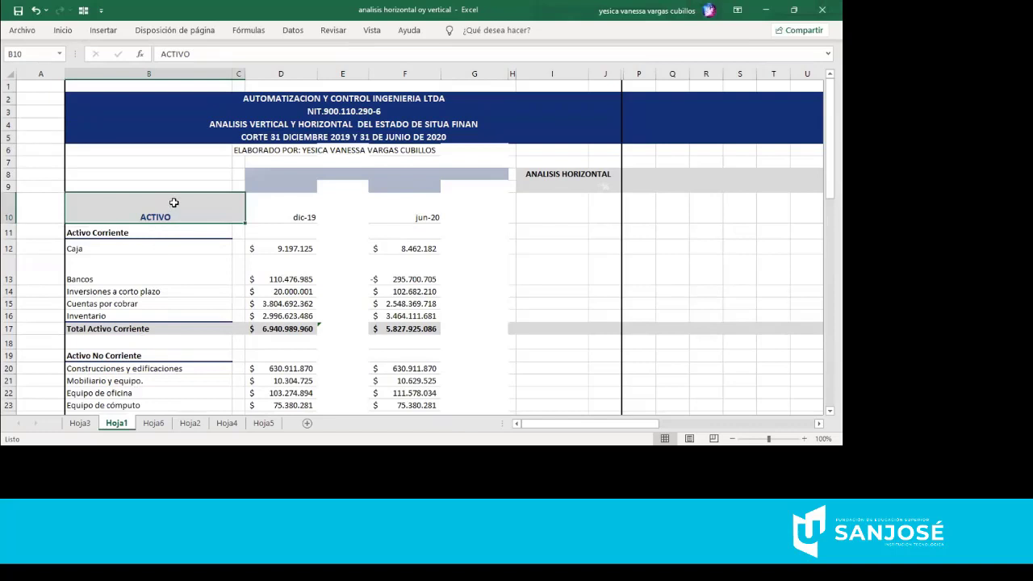
click(292, 224)
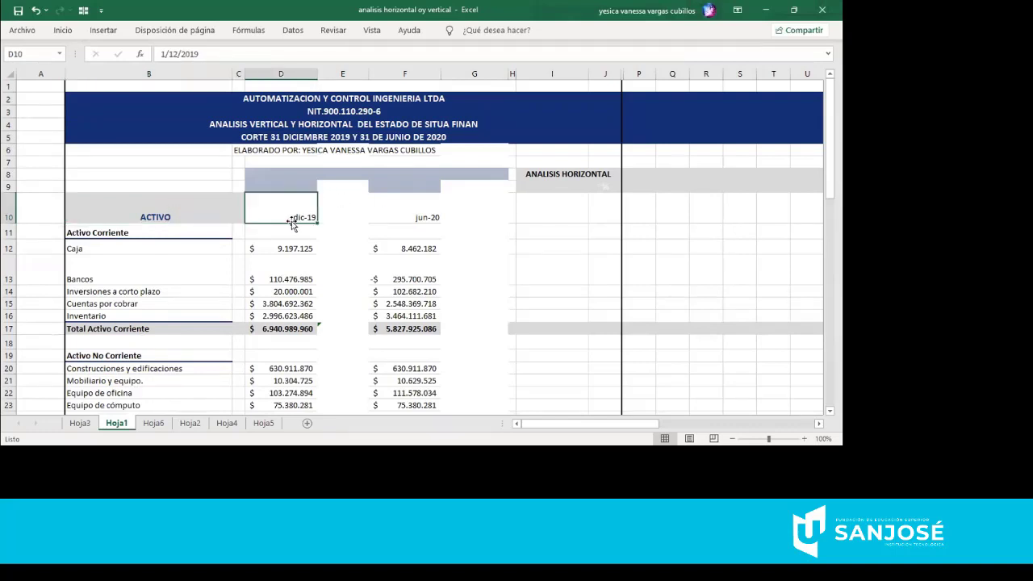
click(435, 211)
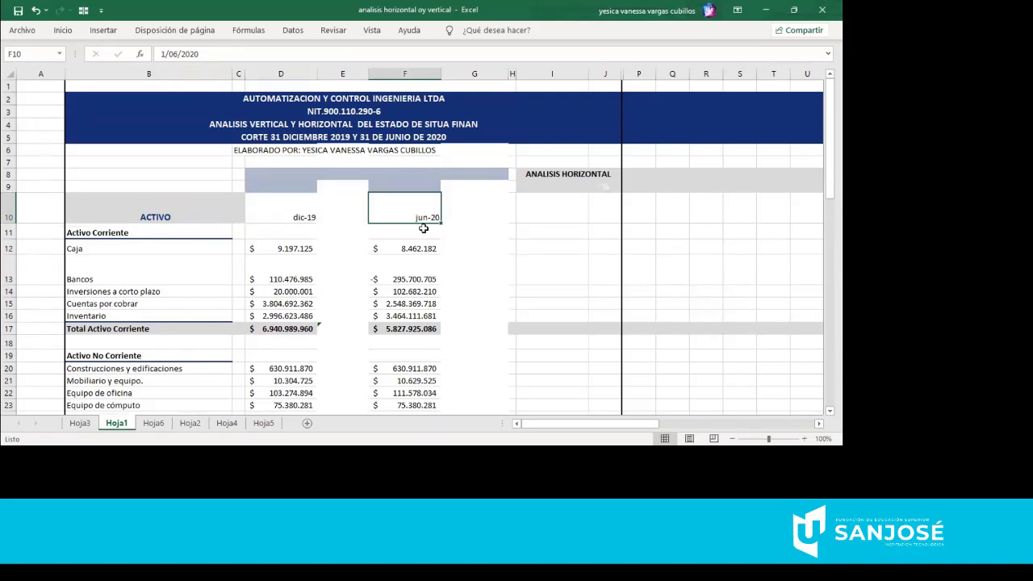
key(Down)
key(Down)
key(Down)
key(Down)
key(Down)
key(Down)
key(Down)
key(Down)
key(Down)
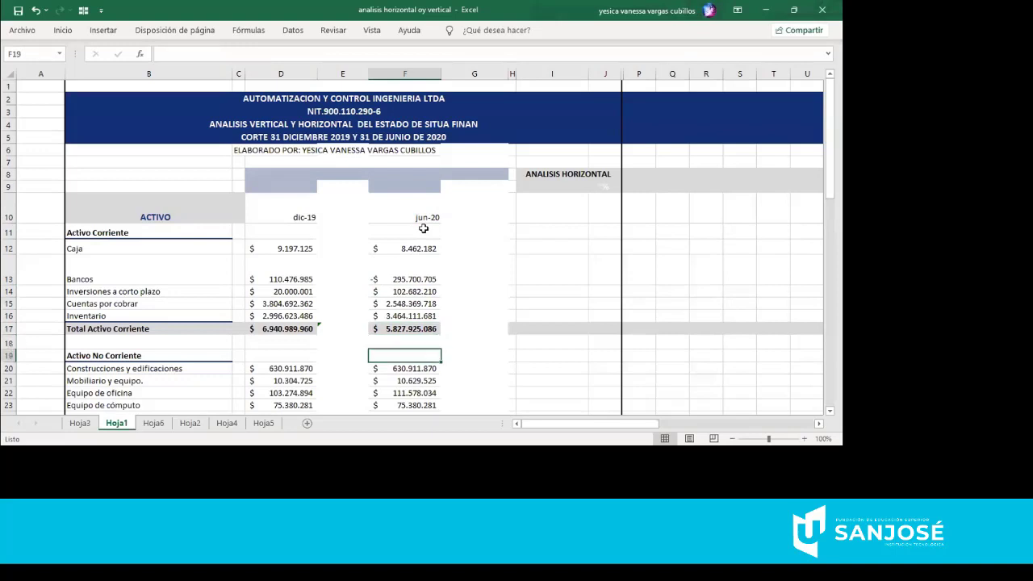
key(Down)
key(Down)
key(Down)
key(Down)
key(Down)
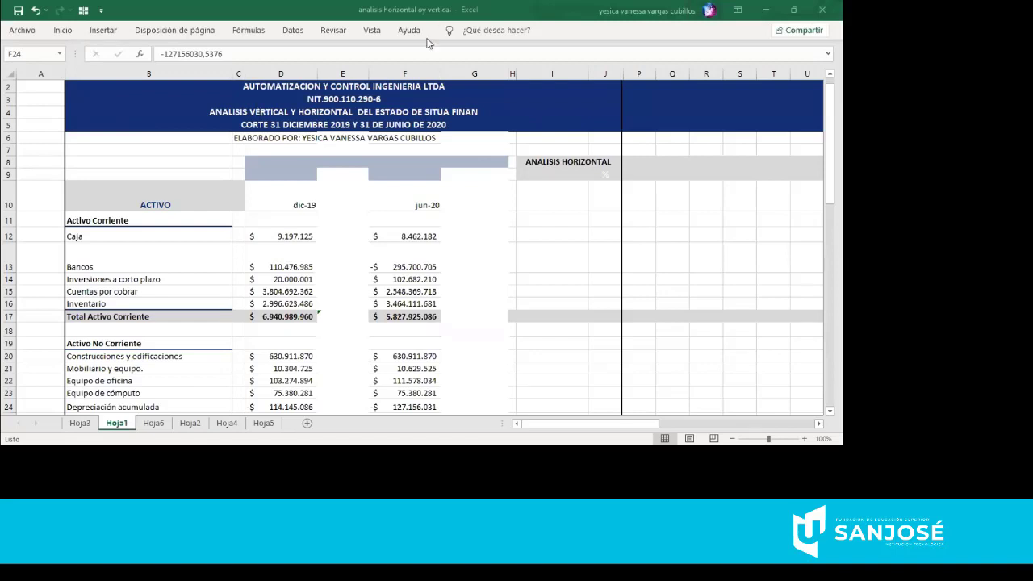
- Copy the dic-19 column and paste it over itself as values only
click(292, 71)
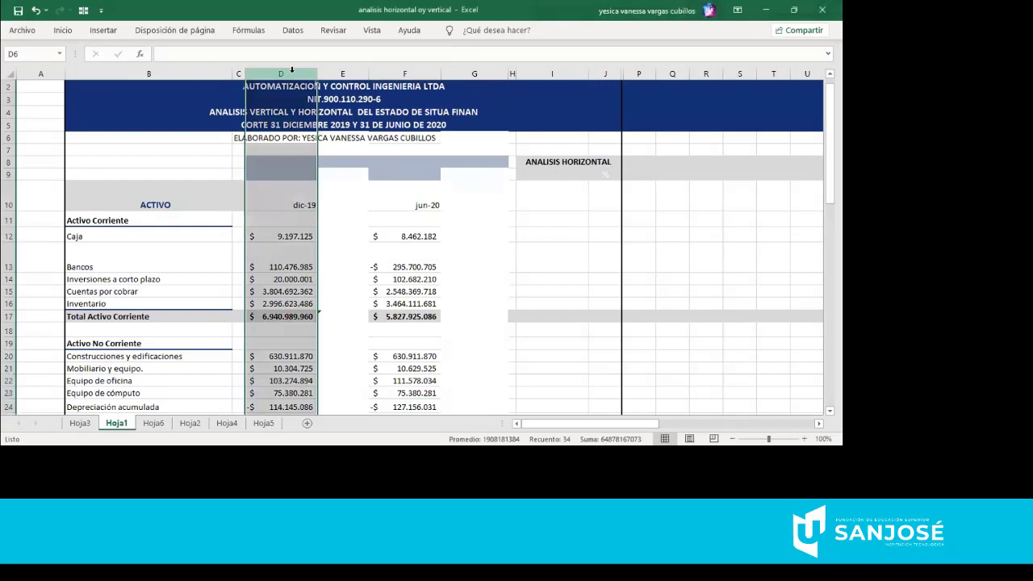
key(ctrl+c)
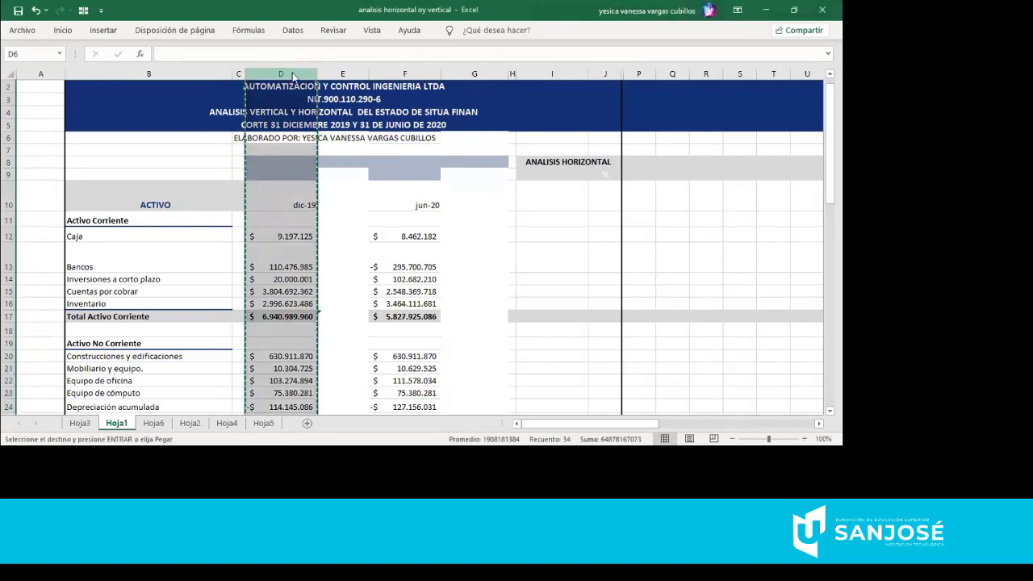
right_click(292, 72)
click(342, 140)
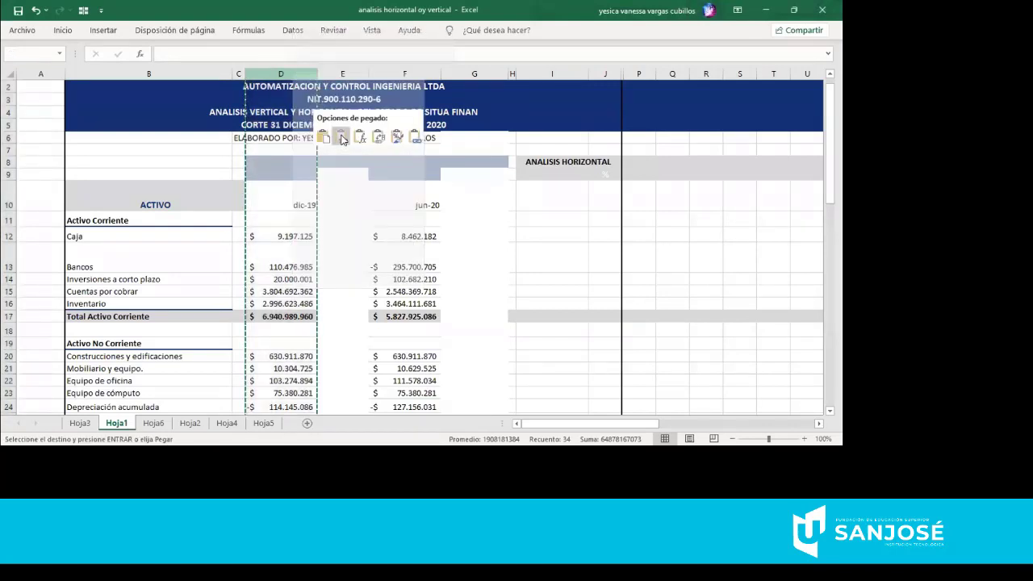
click(262, 171)
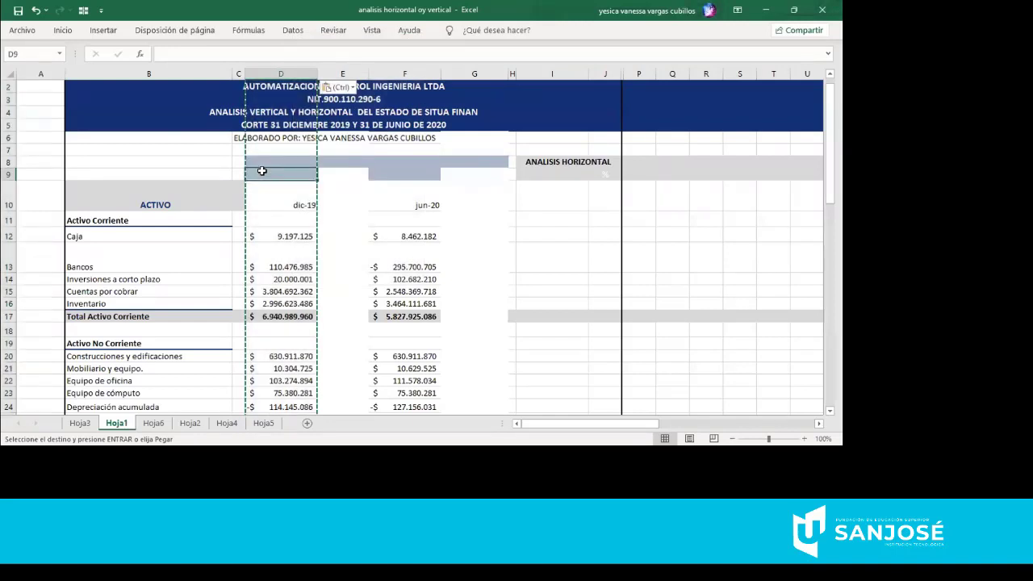
key(Escape)
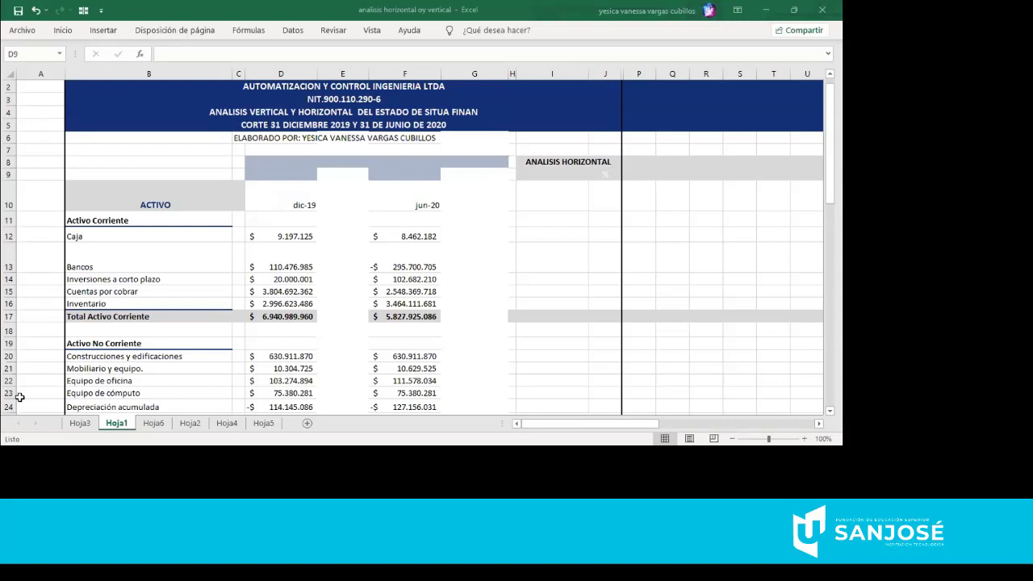
- Review the account names in column B from the asset section down past the TOTAL PASIVO Y PATRIMONIO row
click(162, 73)
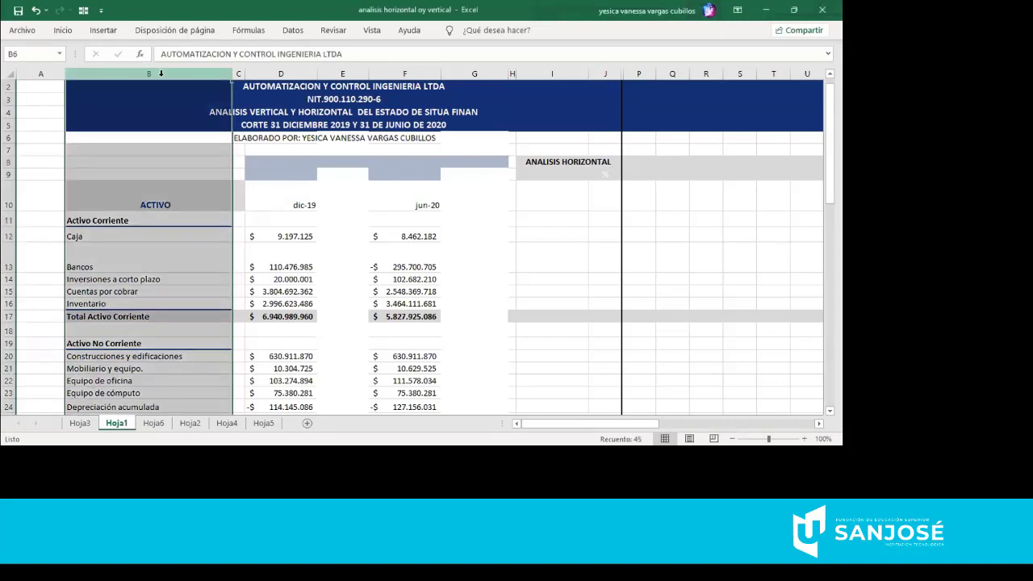
key(Down)
key(Down)
key(Down)
key(Down)
key(Down)
key(Down)
key(Down)
key(Down)
key(Down)
key(Down)
key(Down)
key(Down)
key(Down)
key(Down)
key(Down)
key(Down)
key(Down)
key(Down)
key(Down)
key(Down)
key(Down)
key(Down)
key(Down)
key(Down)
key(Down)
key(Down)
key(Down)
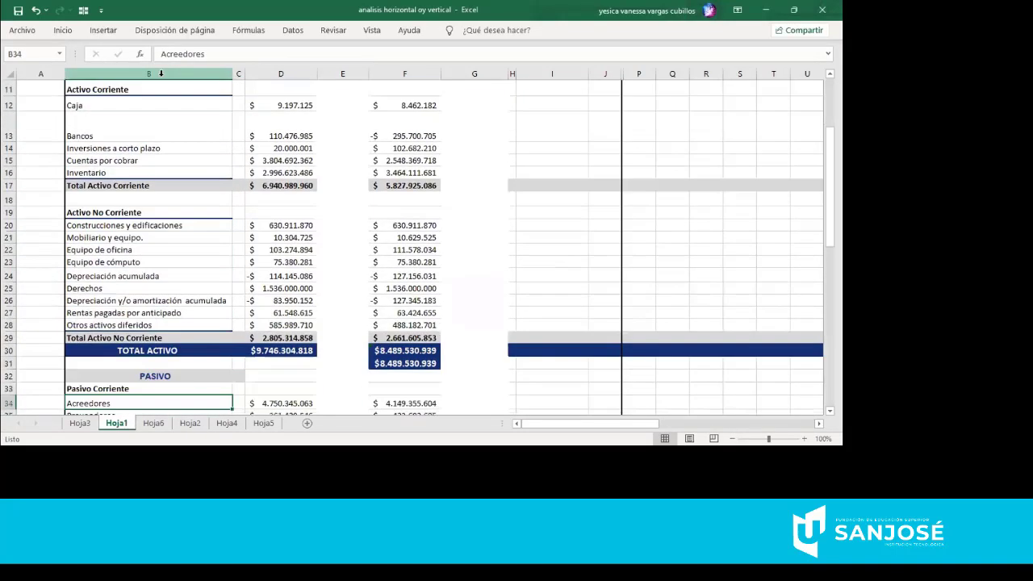
key(Down)
key(Down)
key(Down)
key(Down)
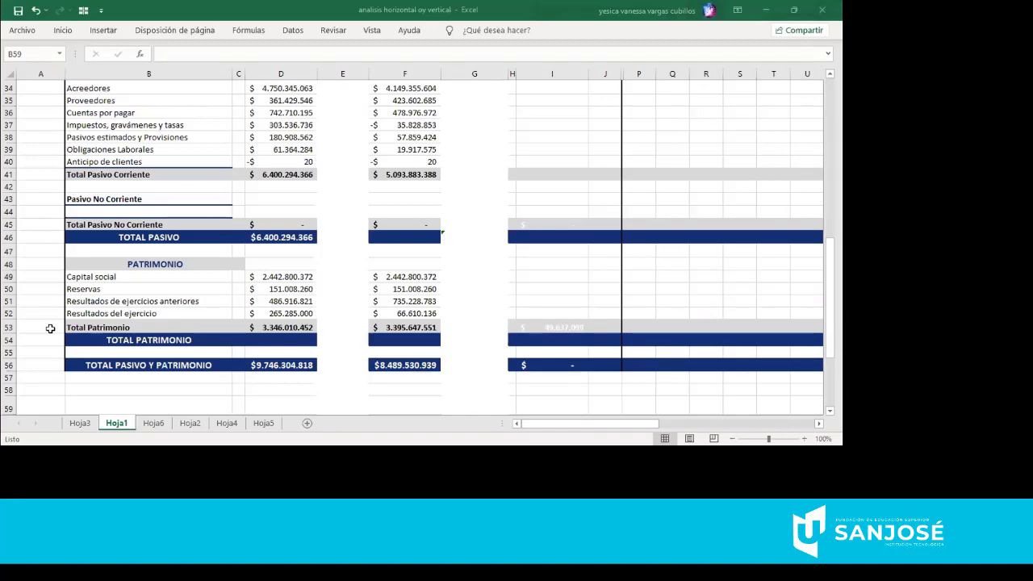
- Review the equity, liability and asset accounts upward from the final total row to above the ACTIVO heading
key(Up)
key(Up)
key(Up)
key(Up)
key(Up)
key(Up)
key(Up)
key(Up)
key(Up)
key(Up)
key(Up)
key(Up)
key(Up)
key(Up)
key(Up)
key(Up)
key(Up)
key(Up)
key(Up)
key(Up)
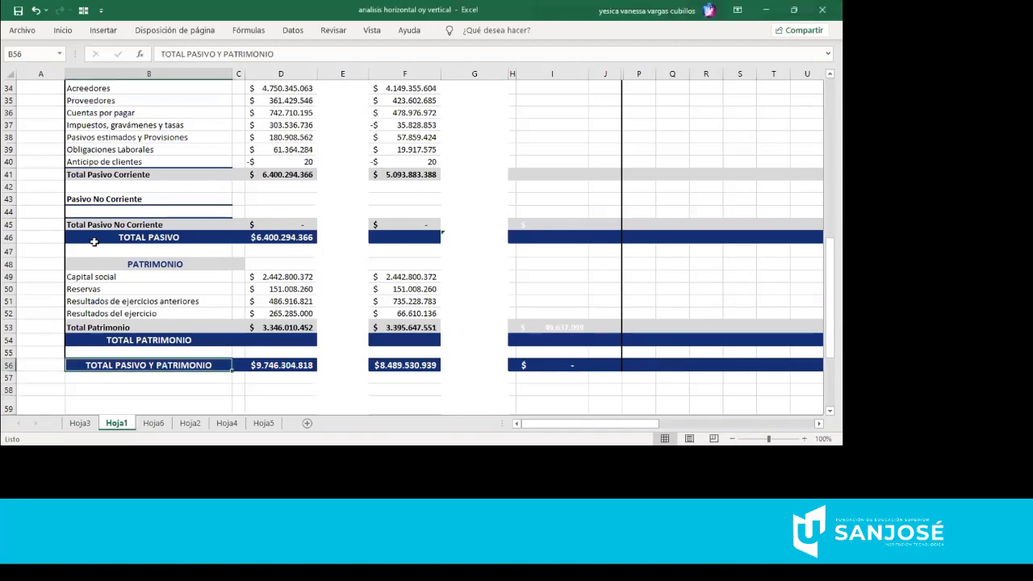
key(Up)
key(Up)
key(Up)
key(Up)
key(Up)
key(Up)
key(Up)
key(Up)
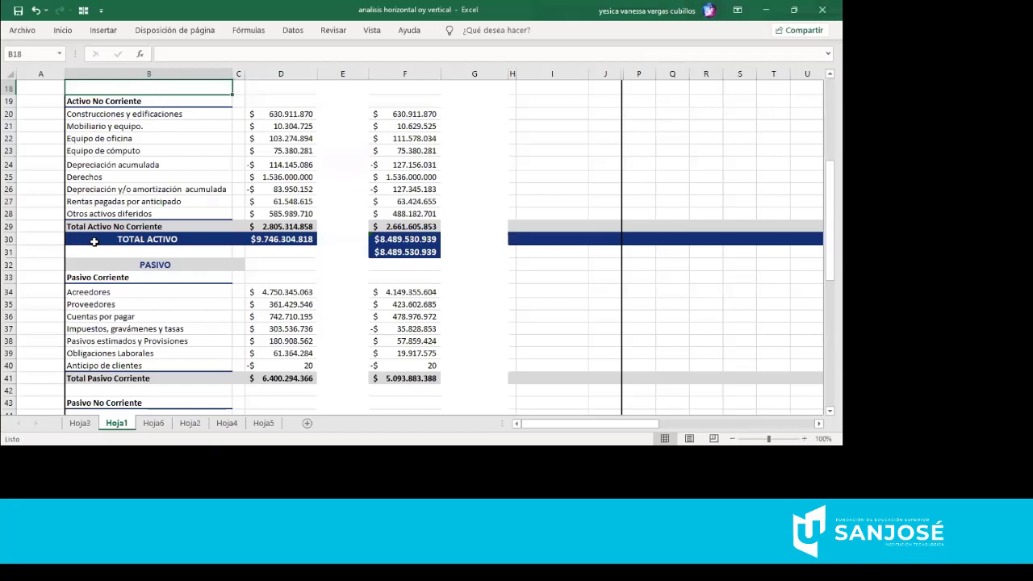
key(Up)
key(Up)
key(Up)
key(Up)
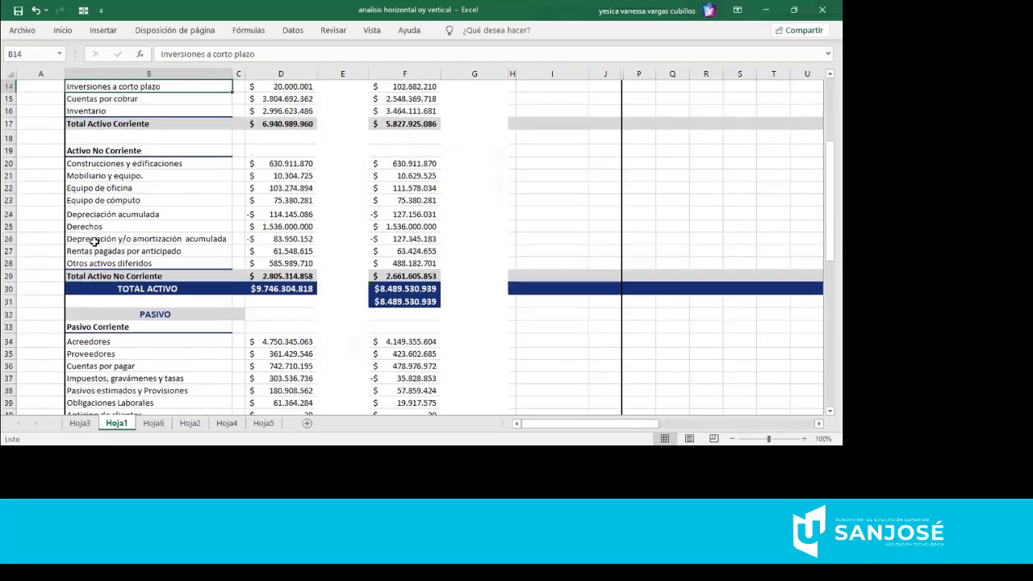
key(Up)
key(Up)
key(Up)
key(Up)
key(Up)
key(Up)
key(Up)
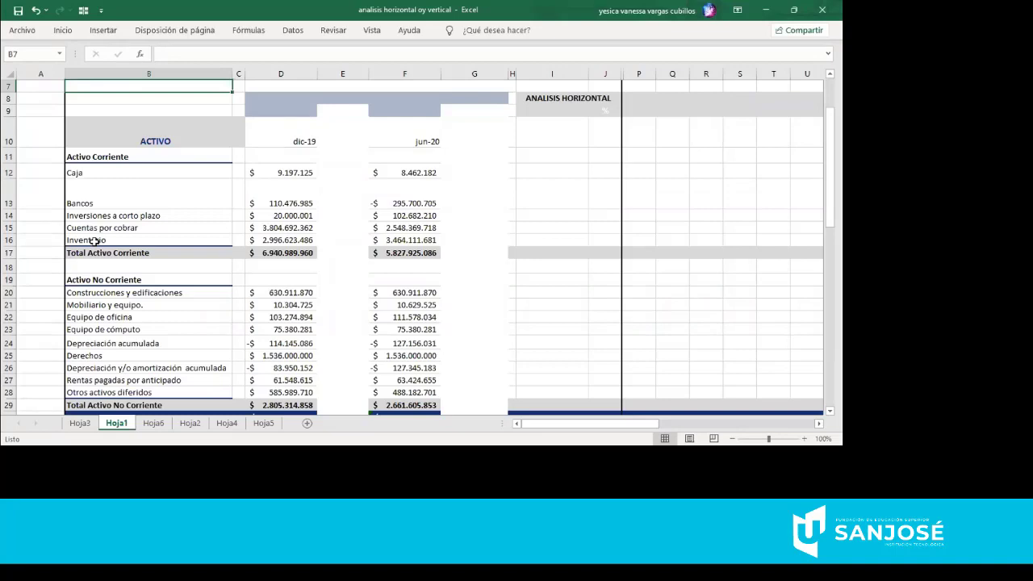
- Examine the accounts and subtotals from Caja and Total Activo Corriente down to TOTAL PASIVO Y PATRIMONIO
key(Down)
key(Down)
key(Down)
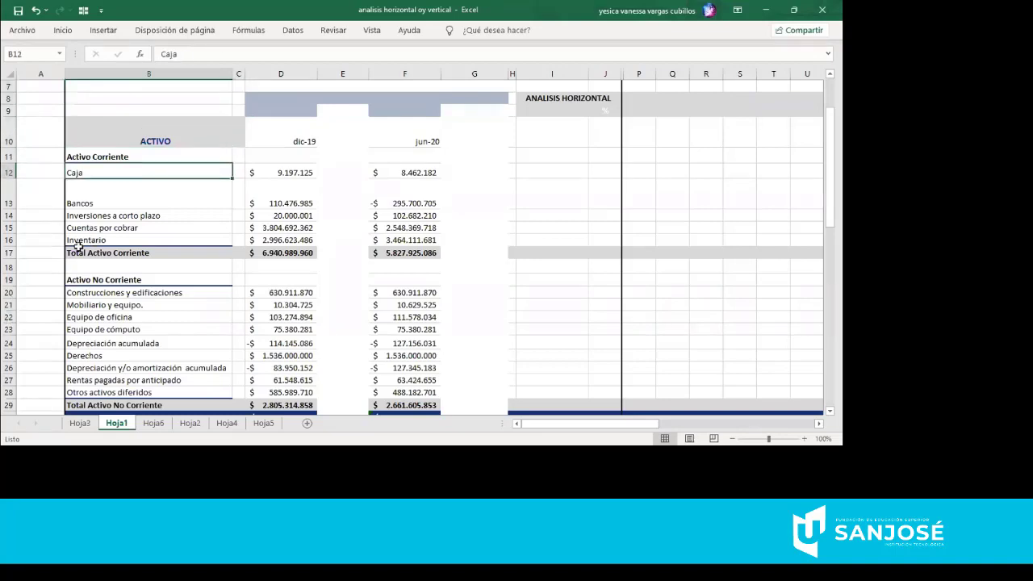
click(78, 253)
key(Down)
key(Down)
key(Down)
key(Down)
key(Down)
key(Down)
key(Down)
key(Down)
key(Down)
key(Down)
key(Down)
key(Down)
key(Down)
key(Down)
key(Down)
key(Down)
key(Down)
key(Down)
key(Down)
key(Down)
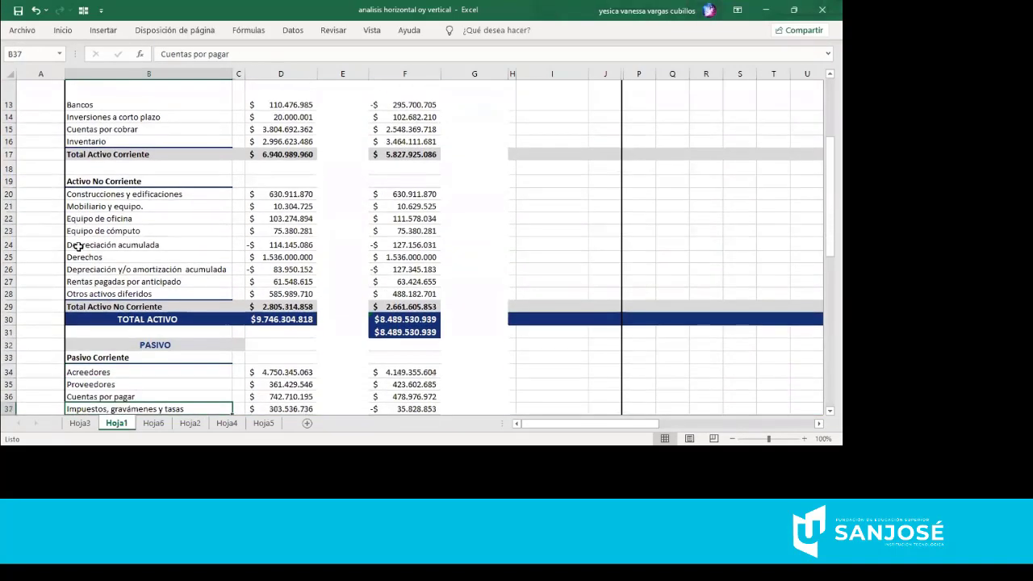
key(Down)
key(Down)
key(Down)
key(Down)
key(Down)
key(Down)
key(Down)
key(Down)
key(Down)
key(Down)
key(Down)
key(Down)
key(Down)
key(Down)
key(Down)
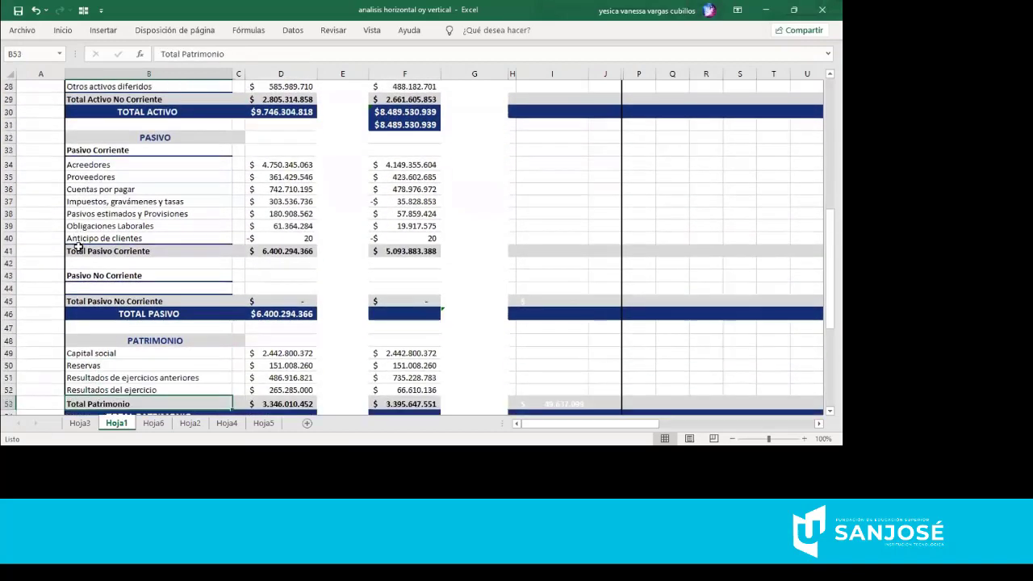
key(Down)
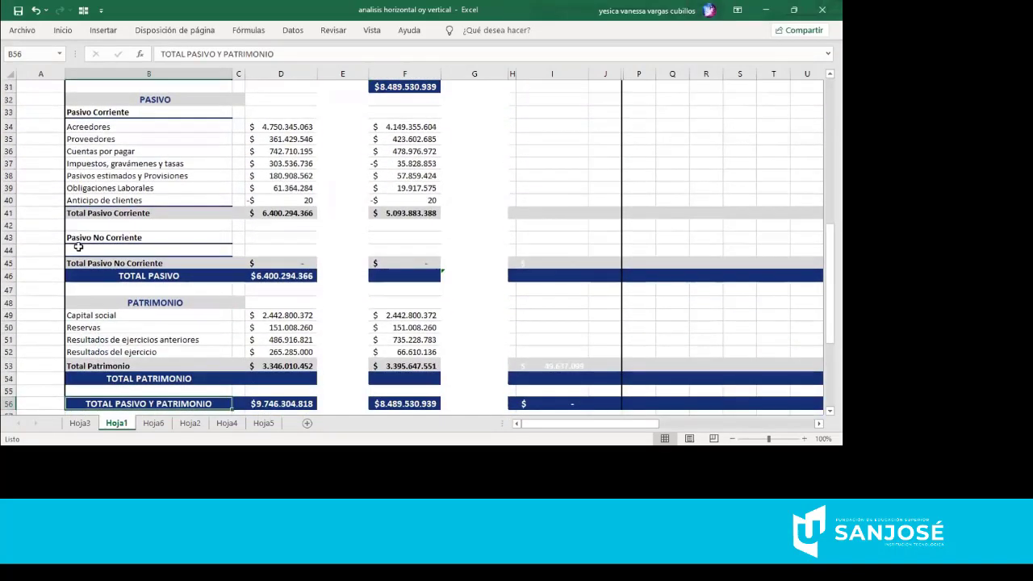
- Review the accounts in column B upward from TOTAL PASIVO Y PATRIMONIO through PATRIMONIO and PASIVO to TOTAL ACTIVO
key(Up)
key(Up)
key(Up)
key(Up)
key(Up)
key(Up)
key(Up)
key(Up)
key(Up)
key(Up)
key(Up)
key(Up)
key(Up)
key(Up)
key(Up)
key(Up)
key(Up)
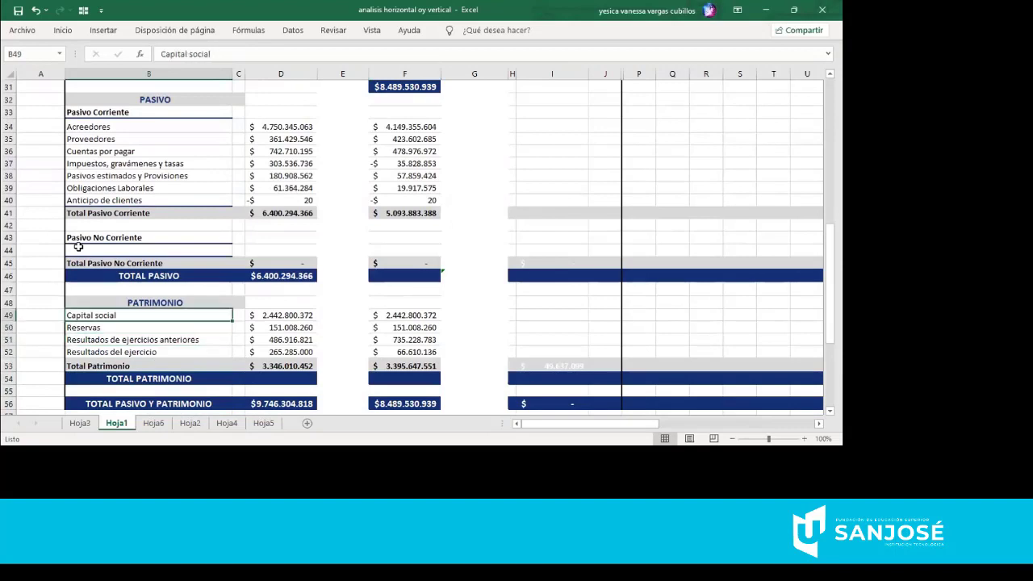
key(Up)
key(Up)
key(Up)
key(Up)
key(Up)
key(Up)
key(Up)
key(Up)
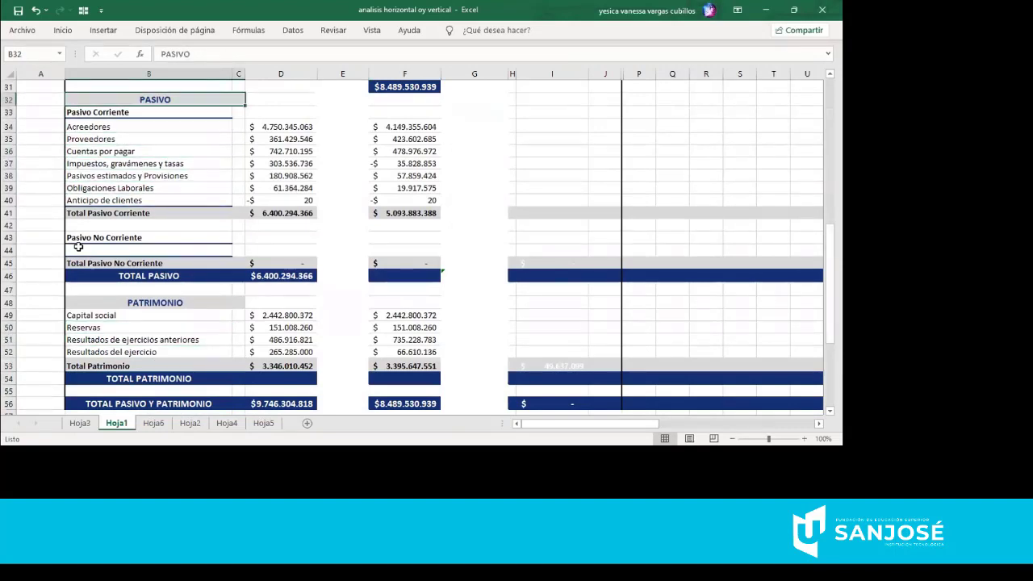
key(Up)
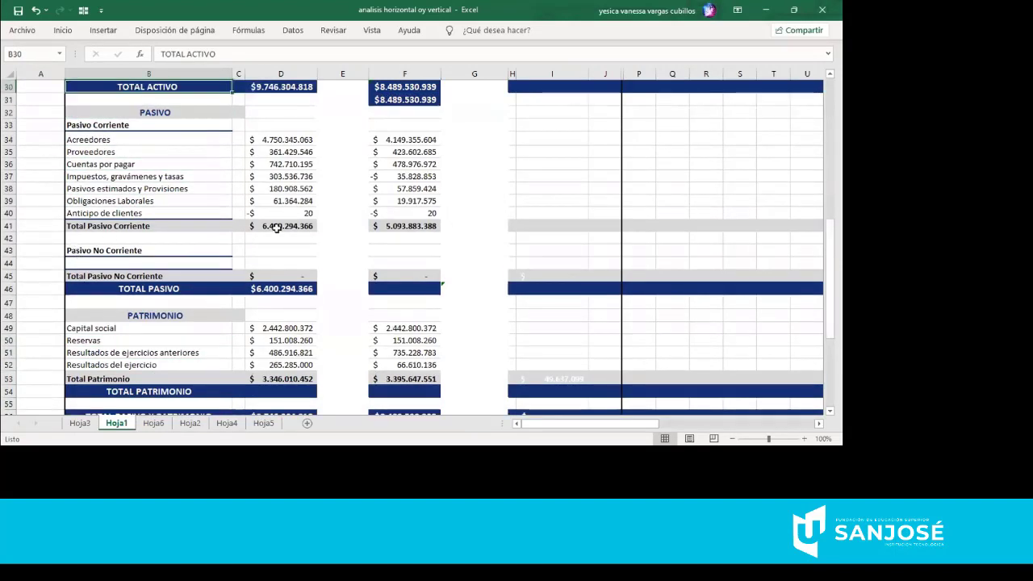
- Clear the duplicate total in F31 beneath the jun-20 TOTAL ACTIVO, keeping the formula in F30
click(400, 87)
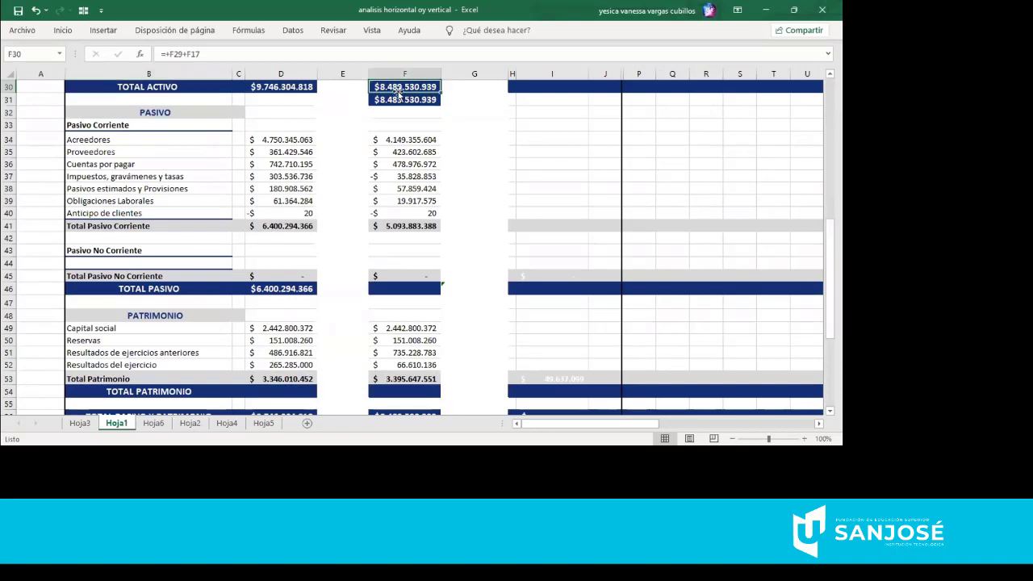
key(Delete)
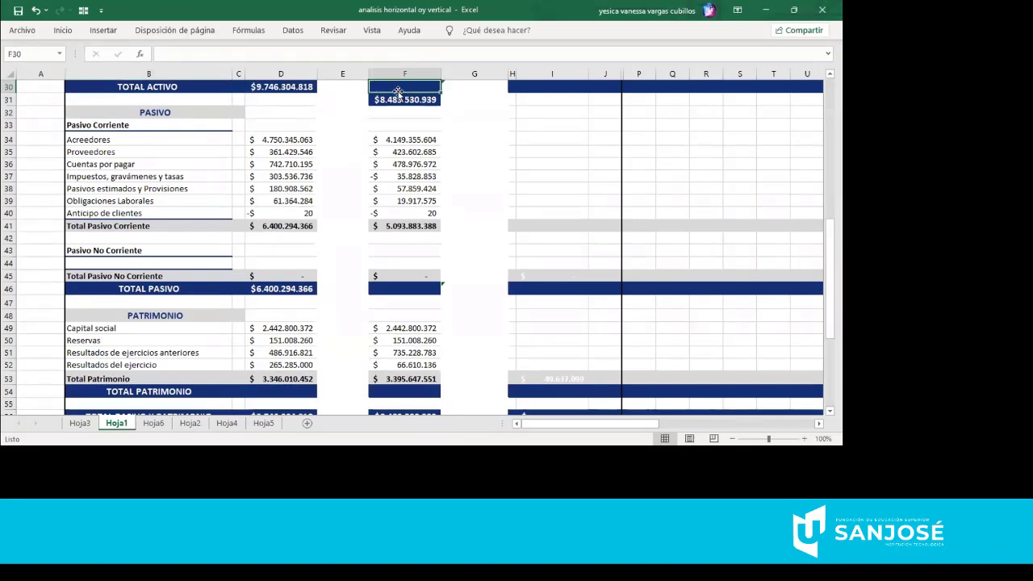
click(399, 97)
key(ctrl+z)
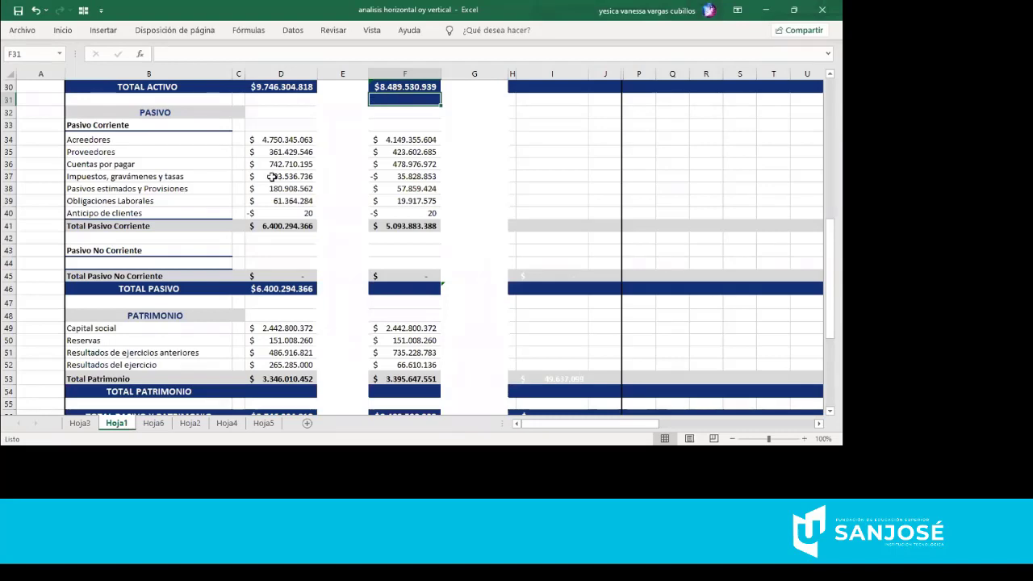
- Examine the dic-19 balances upward from Impuestos, gravámenes y tasas to the report heading in the first rows
click(272, 176)
key(Up)
key(Up)
key(Up)
key(Up)
key(Up)
key(Up)
key(Up)
key(Up)
key(Up)
key(Up)
key(Up)
key(Up)
key(Up)
key(Up)
key(Up)
key(Up)
key(Up)
key(Up)
key(Up)
key(Up)
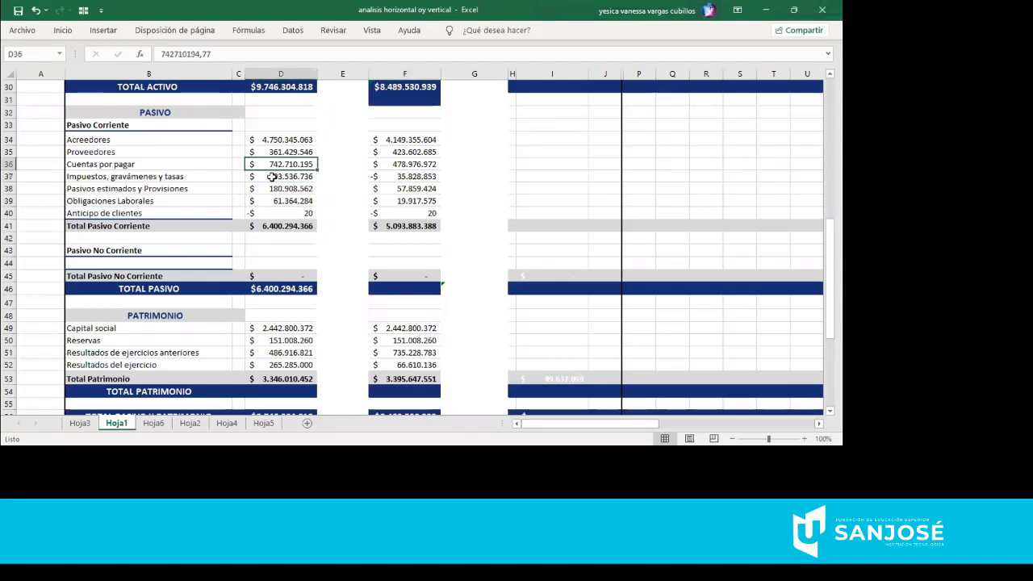
key(Up)
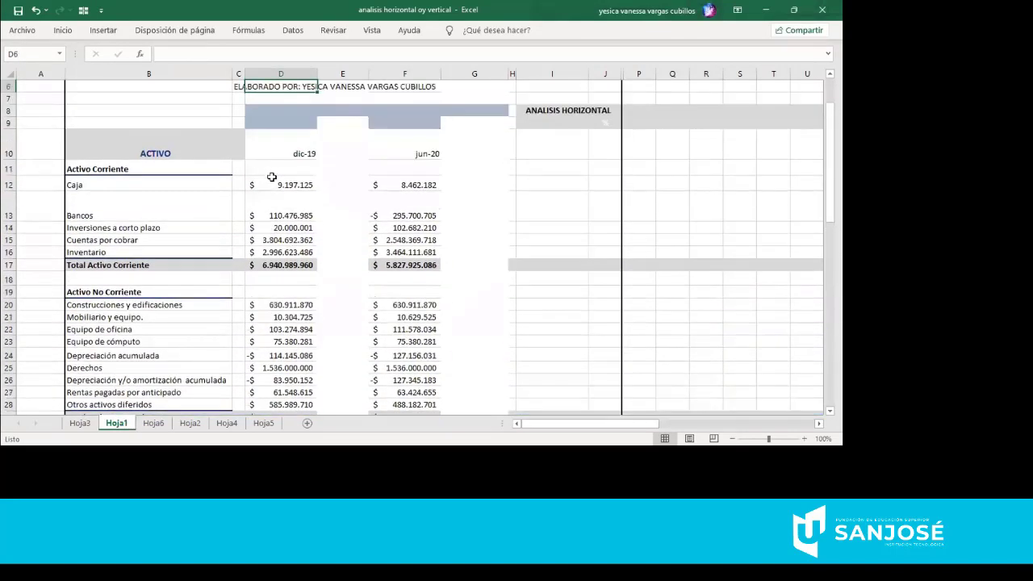
key(Up)
key(Up)
key(Up)
key(Up)
key(Up)
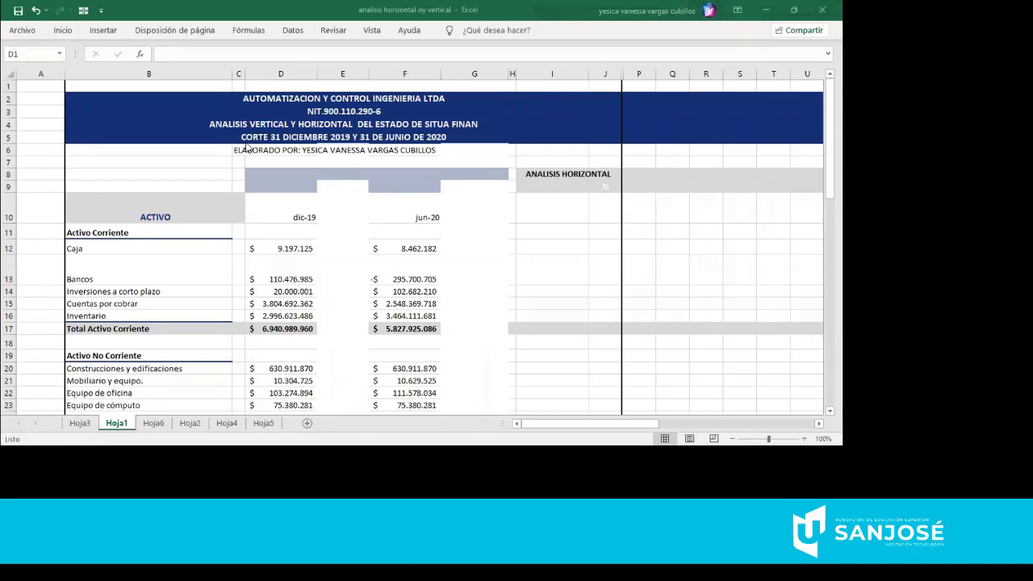
- Examine the whole statement downward along the dic-19 column, from the report heading to below TOTAL PASIVO Y PATRIMONIO
key(Down)
key(Down)
key(Down)
key(Down)
key(Down)
key(Down)
key(Down)
key(Down)
key(Down)
key(Down)
key(Down)
key(Down)
key(Down)
key(Down)
key(Down)
key(Down)
key(Down)
key(Down)
key(Down)
key(Down)
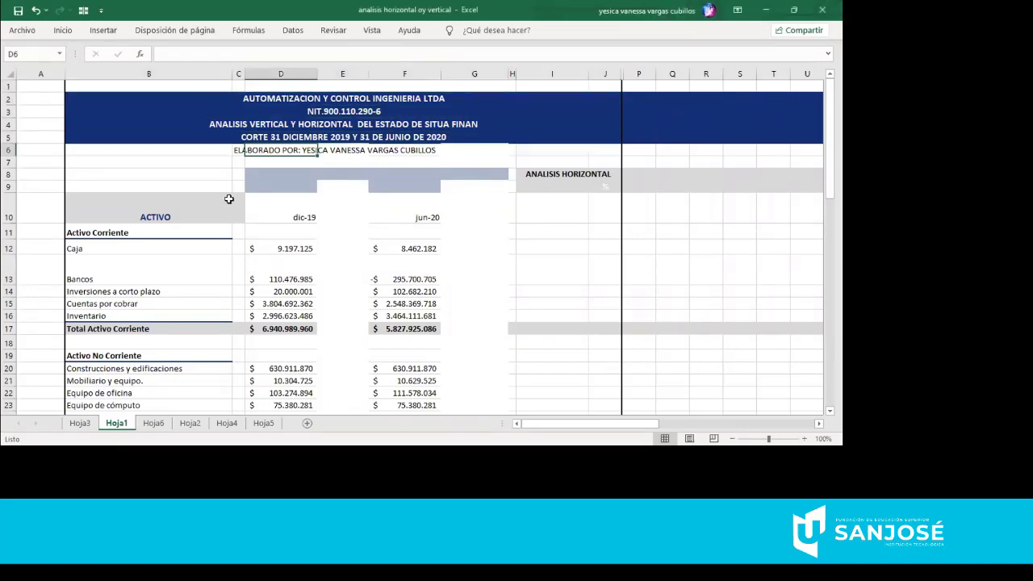
key(Down)
key(Down)
key(Down)
key(Down)
key(Down)
key(Down)
key(Down)
key(Down)
key(Down)
key(Down)
key(Down)
key(Down)
key(Down)
key(Down)
key(Down)
key(Down)
key(Down)
key(Down)
key(Down)
key(Down)
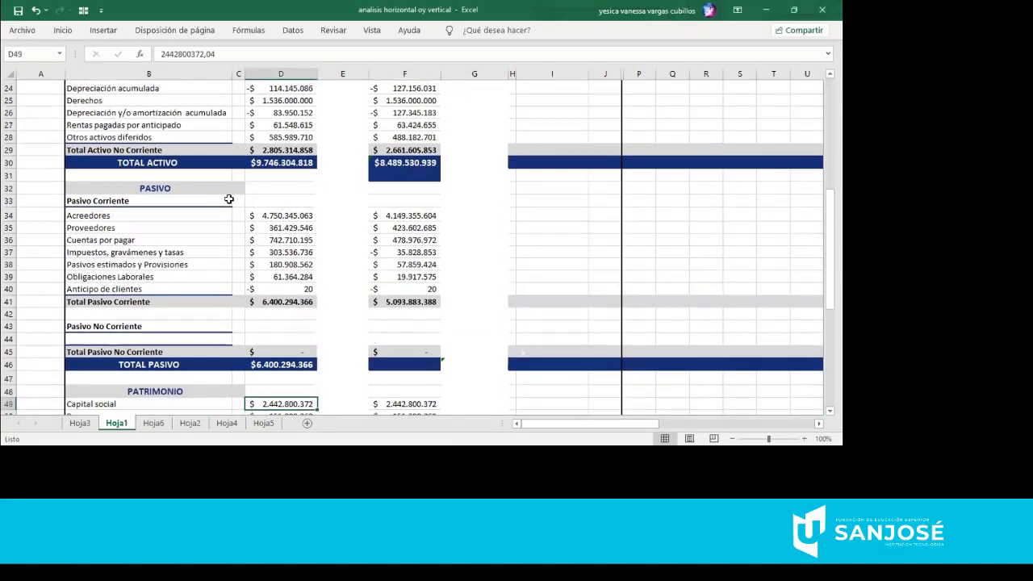
key(Down)
key(Down)
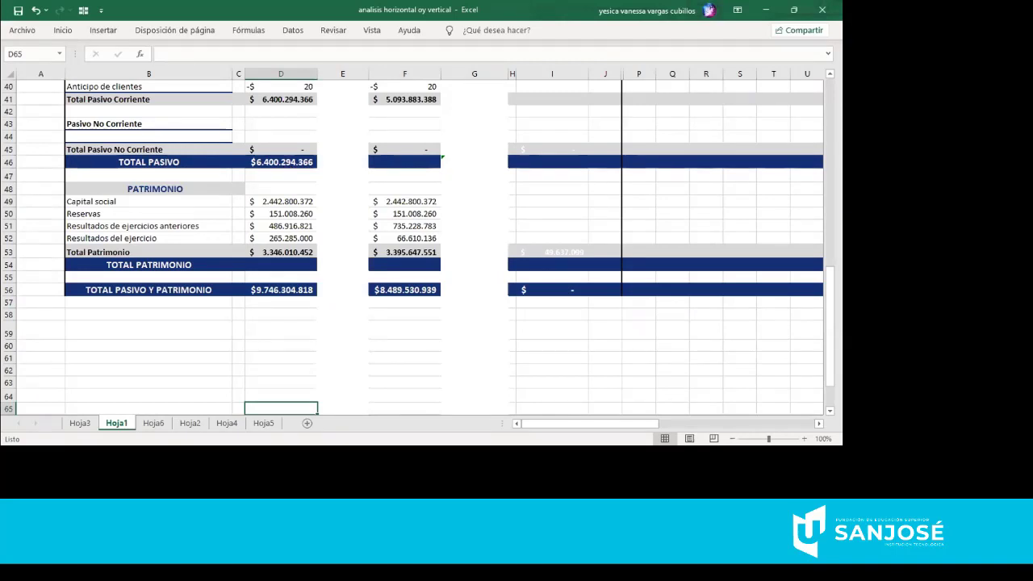
- Check sheet Hoja6, and view the December 2019 and June 2020 account comparison in Hoja3 from its first column
click(154, 422)
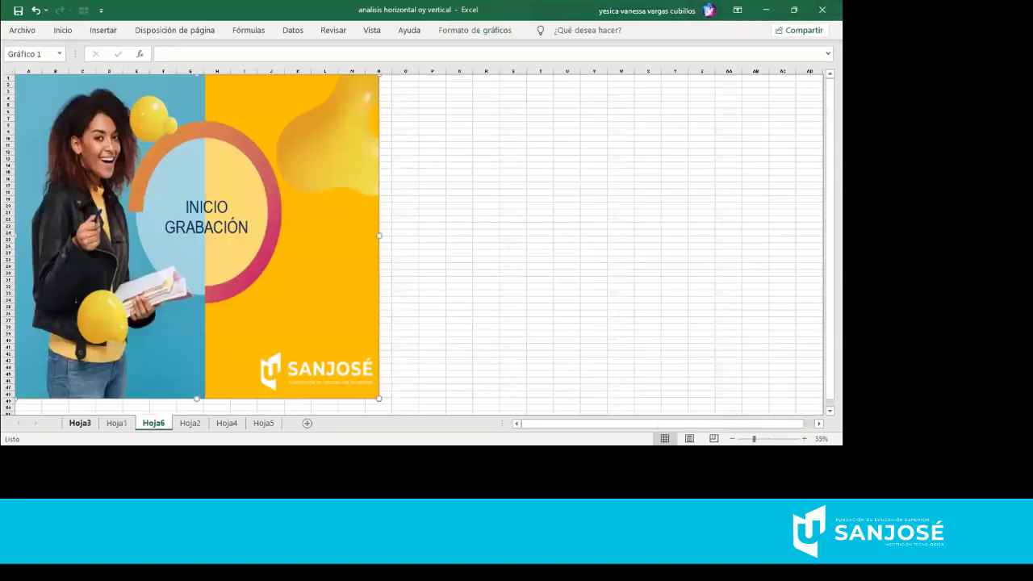
click(80, 423)
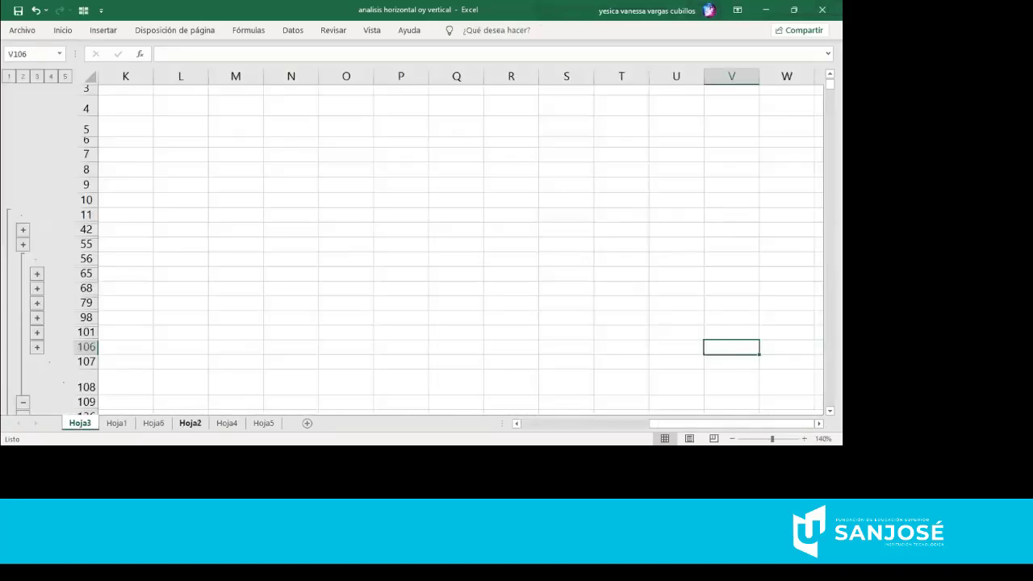
click(157, 396)
key(Home)
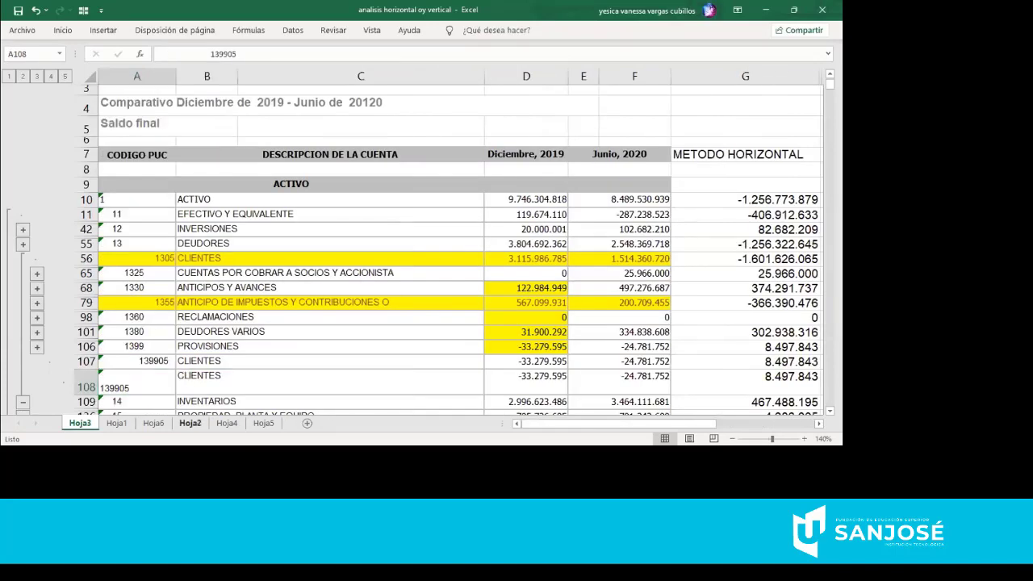
- In Hoja2, apply a white font to the 2019 vertical analysis % column D and the ANALISIS HORIZONTAL column H
click(190, 423)
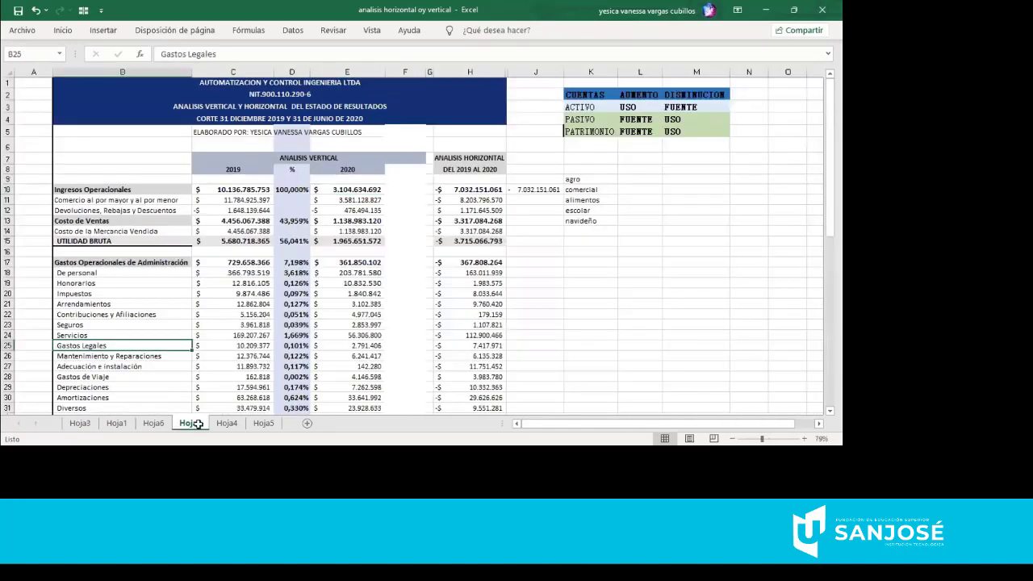
click(292, 72)
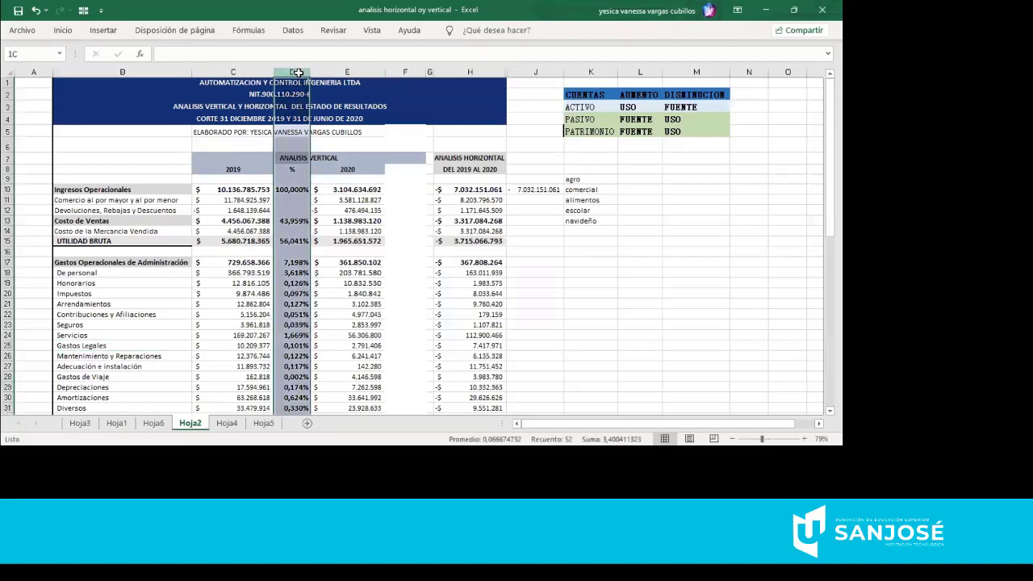
click(62, 30)
click(180, 73)
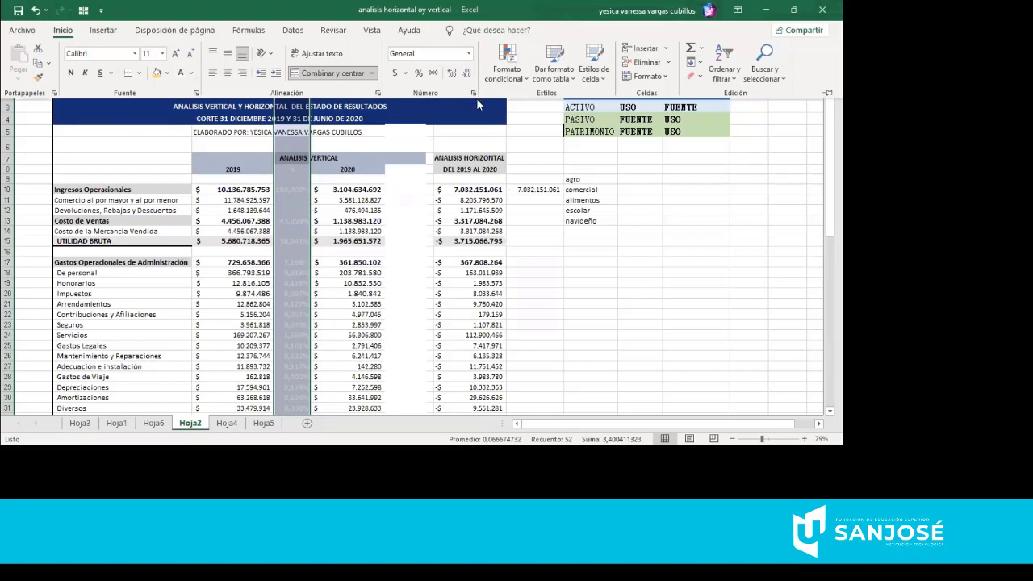
click(467, 72)
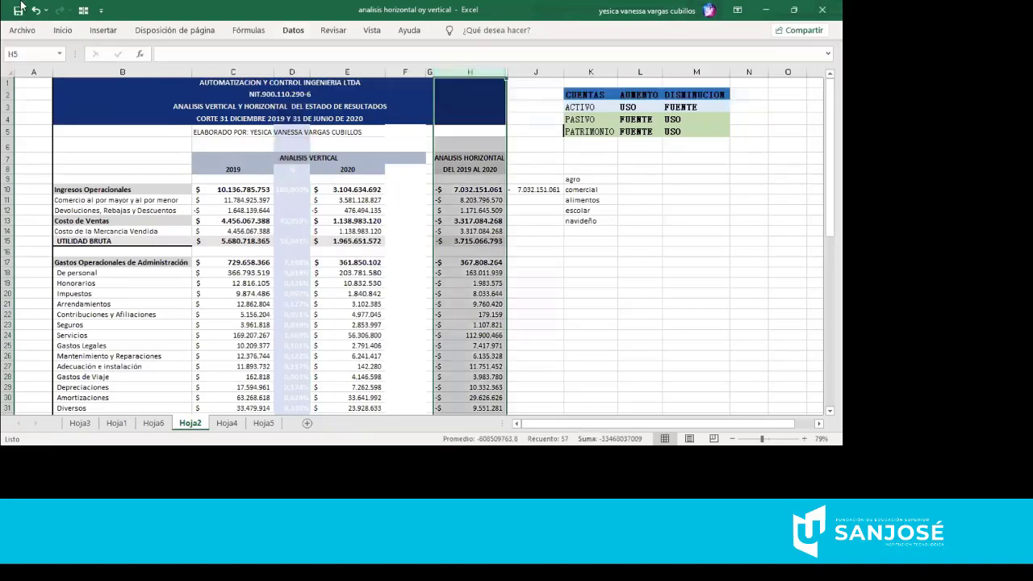
click(64, 33)
click(181, 75)
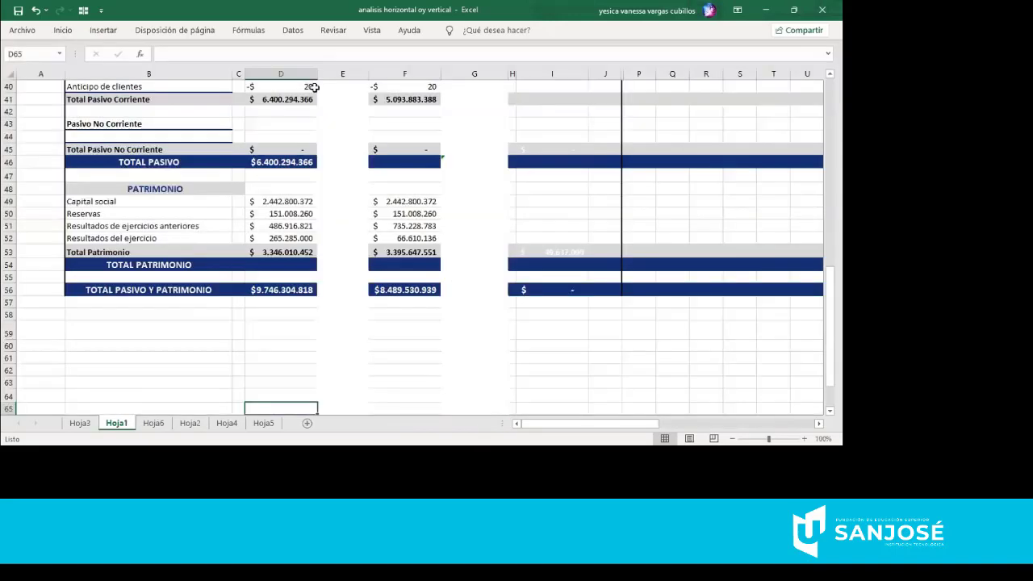
- Review the Hoja1 balances upward from row 65 to Total Activo No Corriente, and select the dic-19 and jun-20 columns in turn
key(Up)
key(Up)
key(Up)
key(Up)
key(Up)
key(Up)
key(Up)
key(Up)
key(Up)
key(Up)
key(Up)
key(Up)
key(Up)
key(Up)
key(Up)
key(Up)
key(Up)
key(Up)
key(Up)
key(Up)
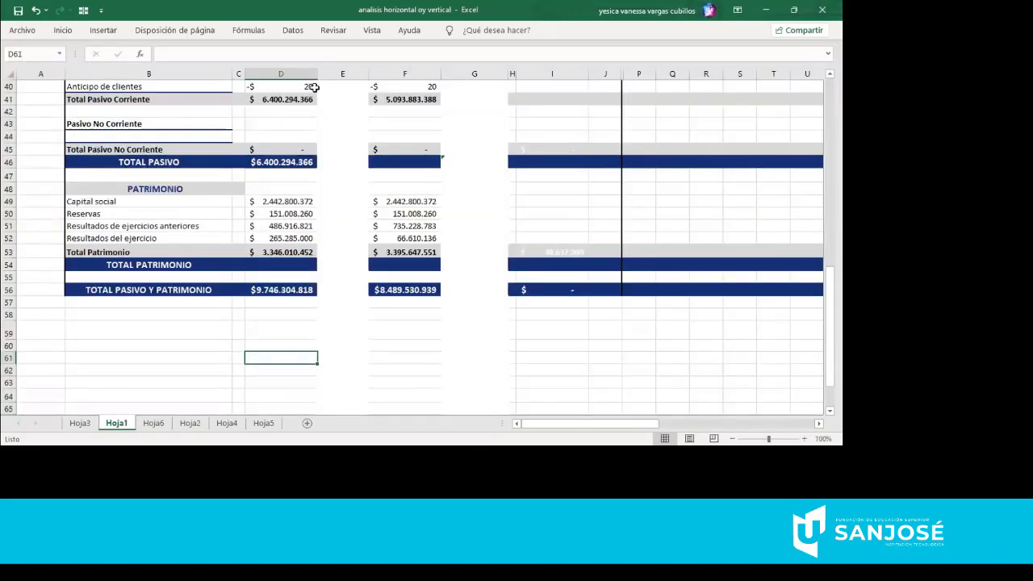
key(Up)
key(Up)
key(Up)
key(Up)
key(Up)
key(Up)
key(Up)
key(Up)
key(Up)
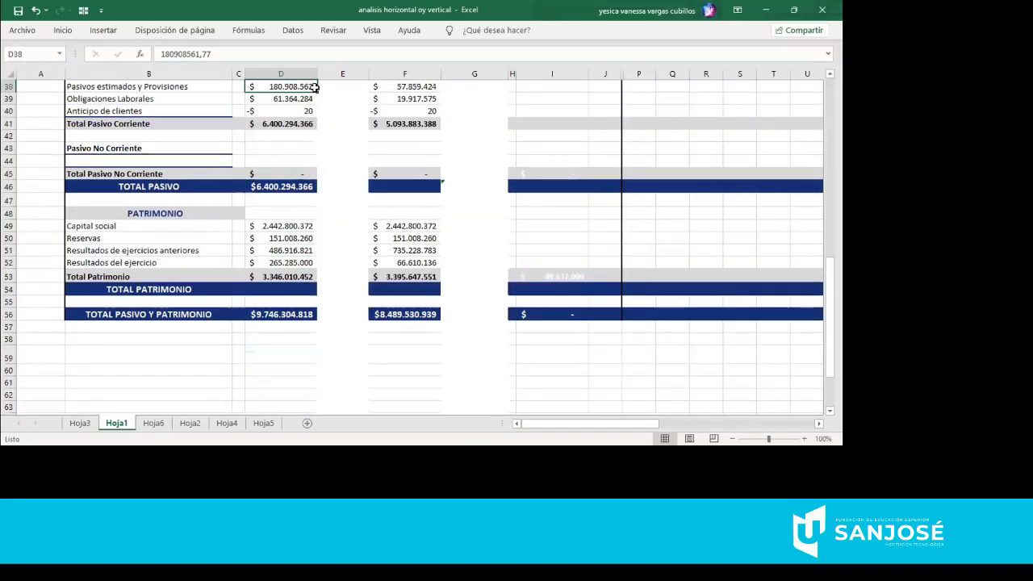
key(Up)
key(Up)
key(Up)
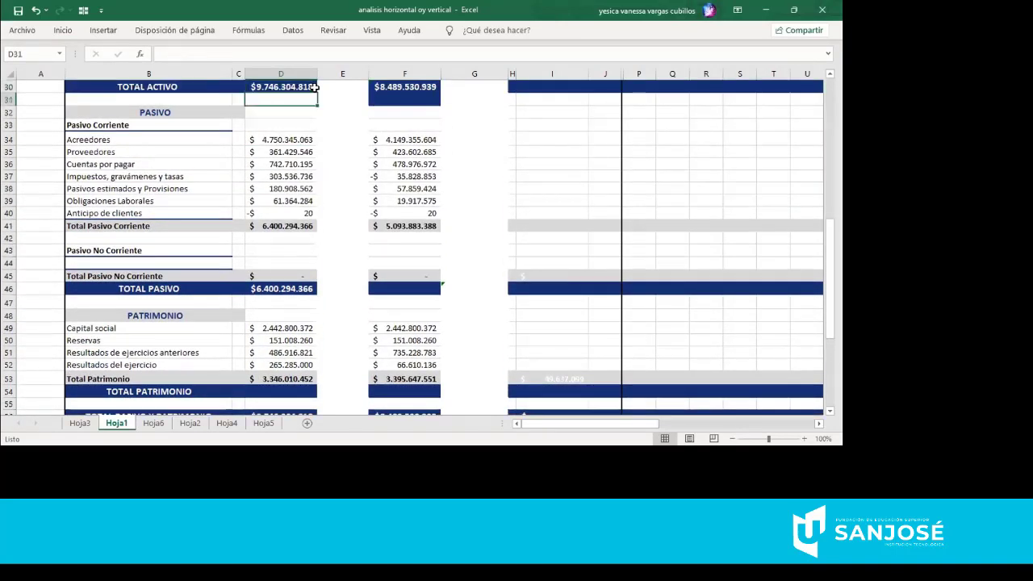
key(Up)
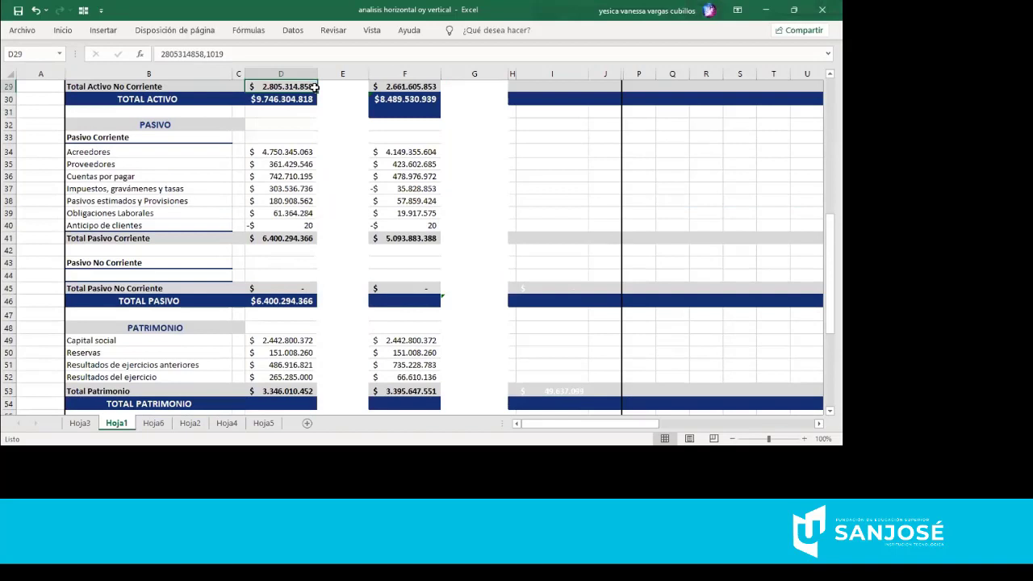
click(281, 74)
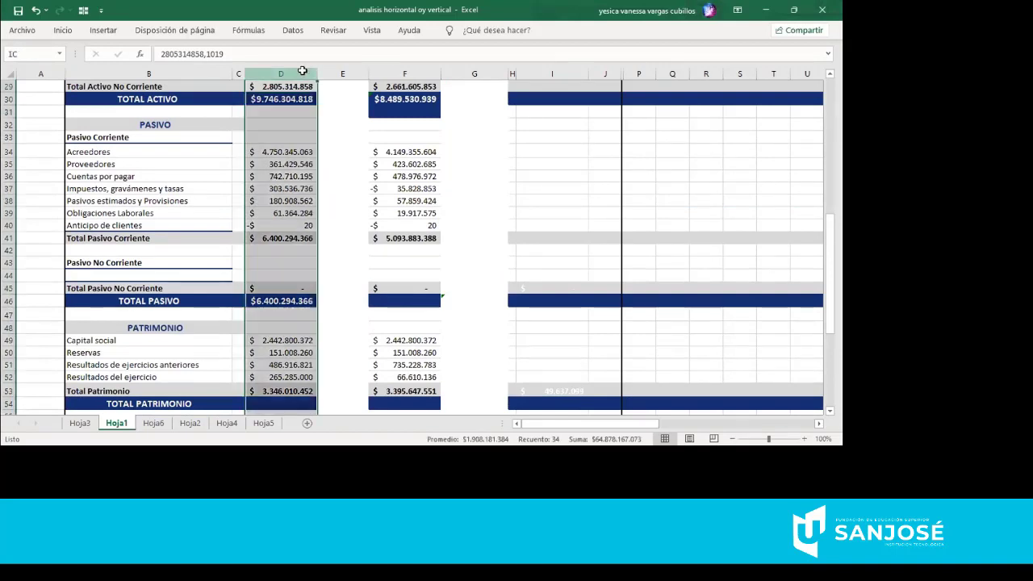
click(416, 73)
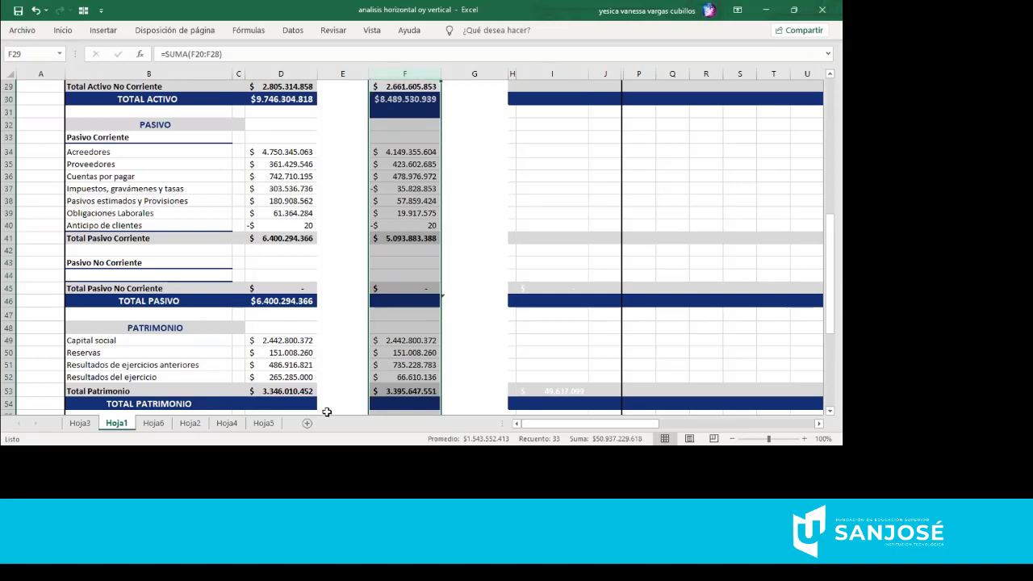
- Review the Hoja1 jun-20 column upward from the Pasivo and Patrimonio balances to the report heading
click(415, 325)
key(Up)
key(Up)
key(Up)
key(Up)
key(Up)
key(Up)
key(Up)
key(Up)
key(Up)
key(Up)
key(Up)
key(Up)
key(Up)
key(Up)
key(Up)
key(Up)
key(Up)
key(Up)
key(Up)
key(Up)
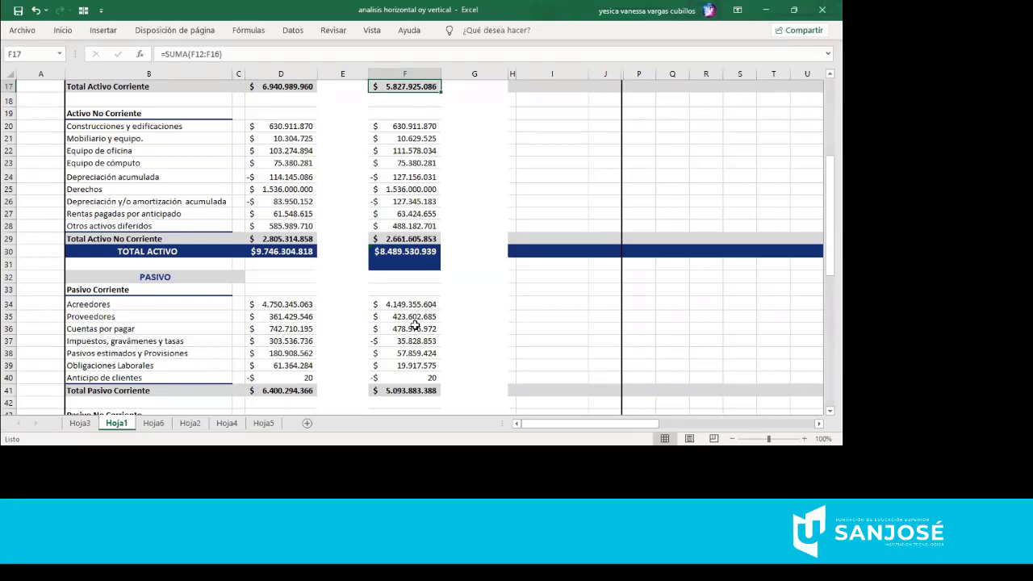
key(Up)
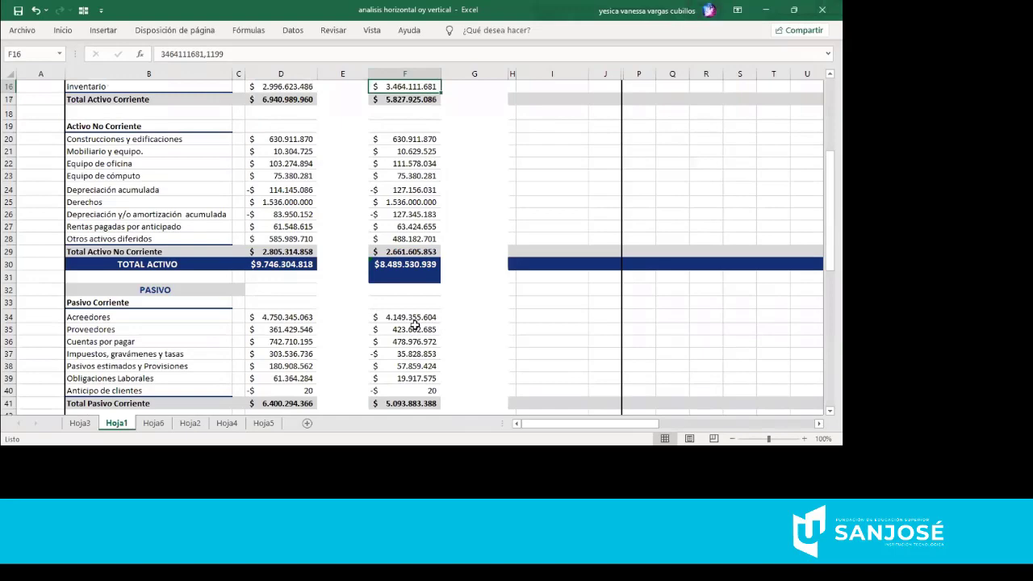
key(Up)
key(Up)
key(Up)
key(Up)
key(Up)
key(Up)
key(Up)
key(Up)
key(Up)
key(Up)
key(Up)
key(Up)
key(Up)
key(Up)
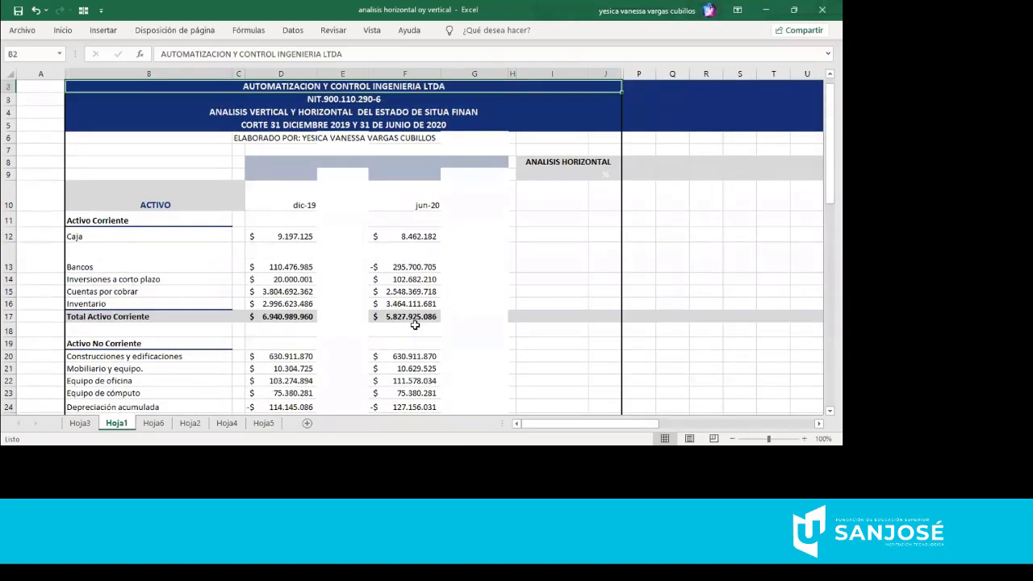
key(Up)
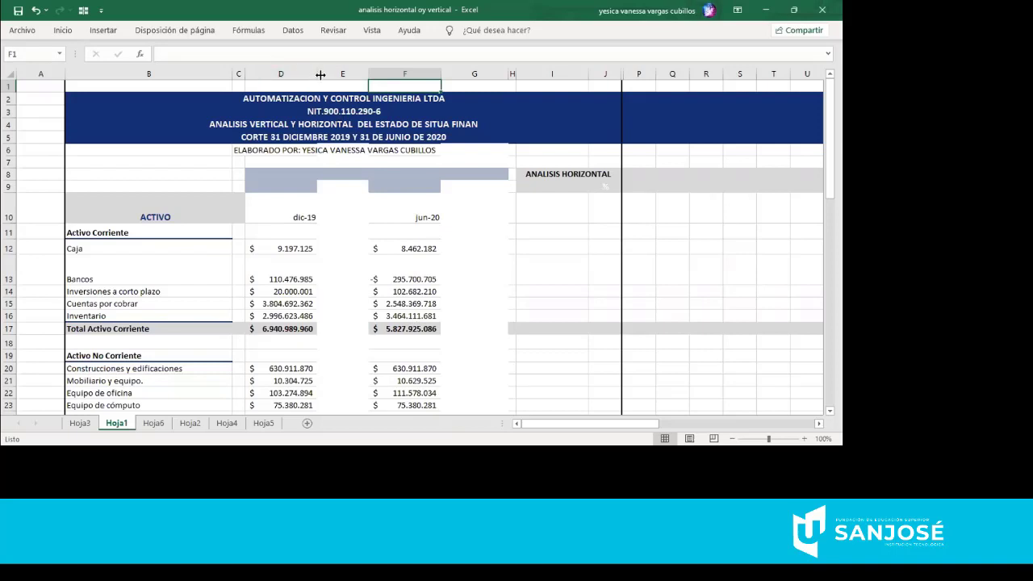
- Narrow the dic-19 column D, restore its width to fit the balances, and select the company name heading
drag(319, 74, 270, 72)
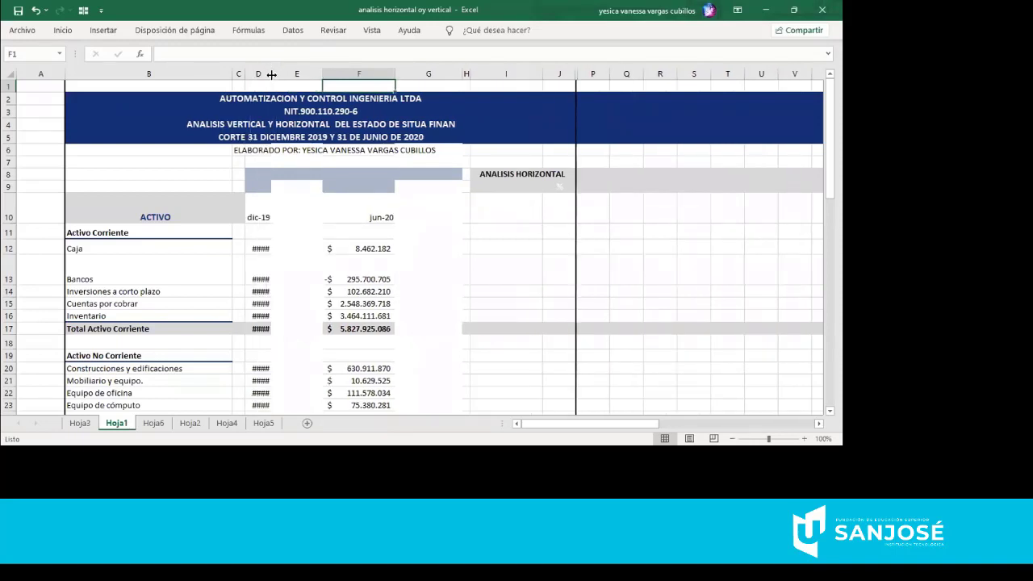
double_click(271, 74)
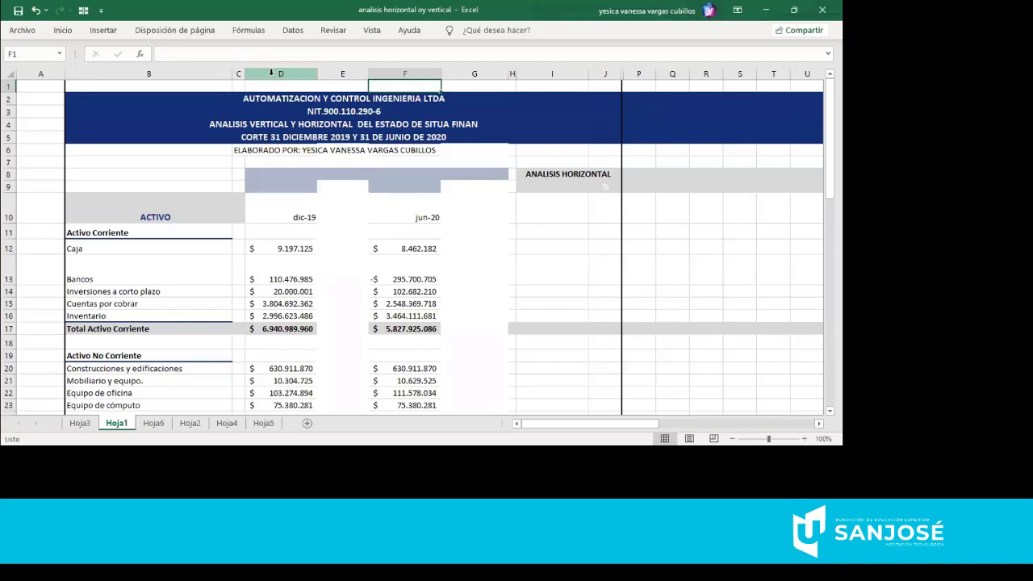
click(278, 97)
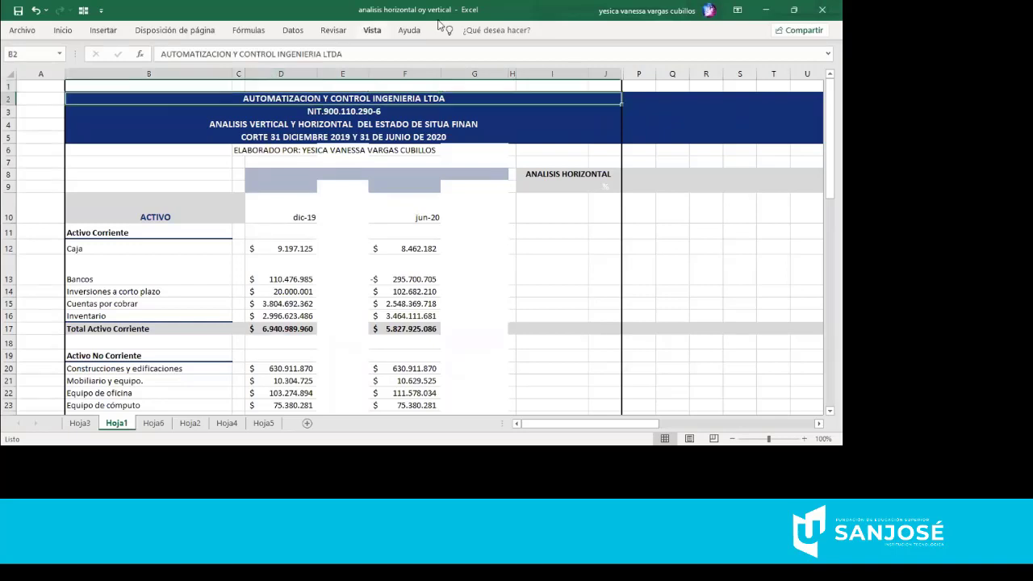
- Examine the hidden-font vertical analysis % formulas in column E, from the header down to Resultados del ejercicio
click(338, 181)
key(Down)
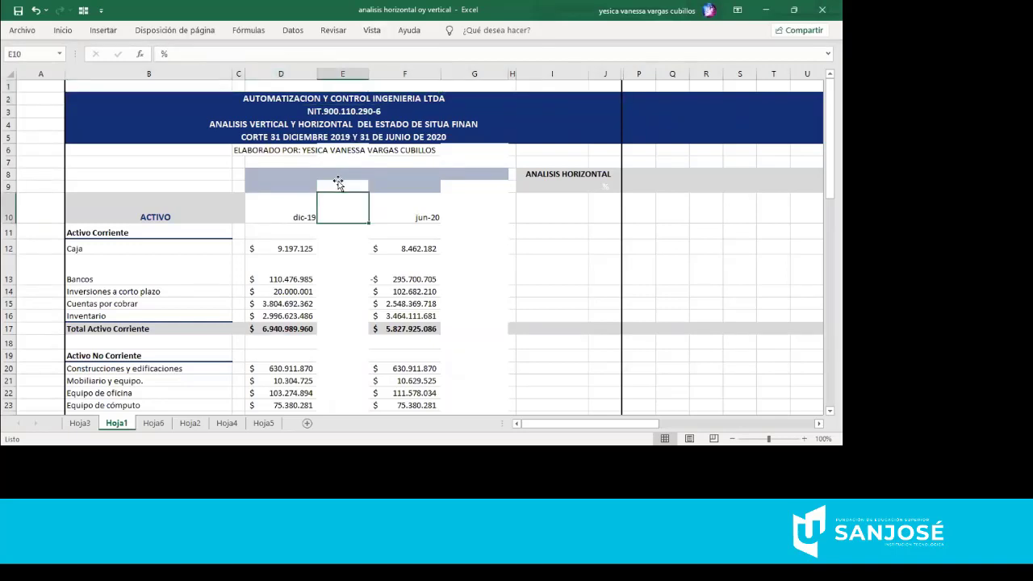
key(Down)
key(Down)
key(Down)
key(Down)
key(Down)
key(Down)
key(Down)
key(Down)
key(Down)
key(Down)
key(Down)
key(Down)
key(Down)
key(Down)
key(Down)
key(Down)
key(Down)
key(Down)
key(Down)
key(Down)
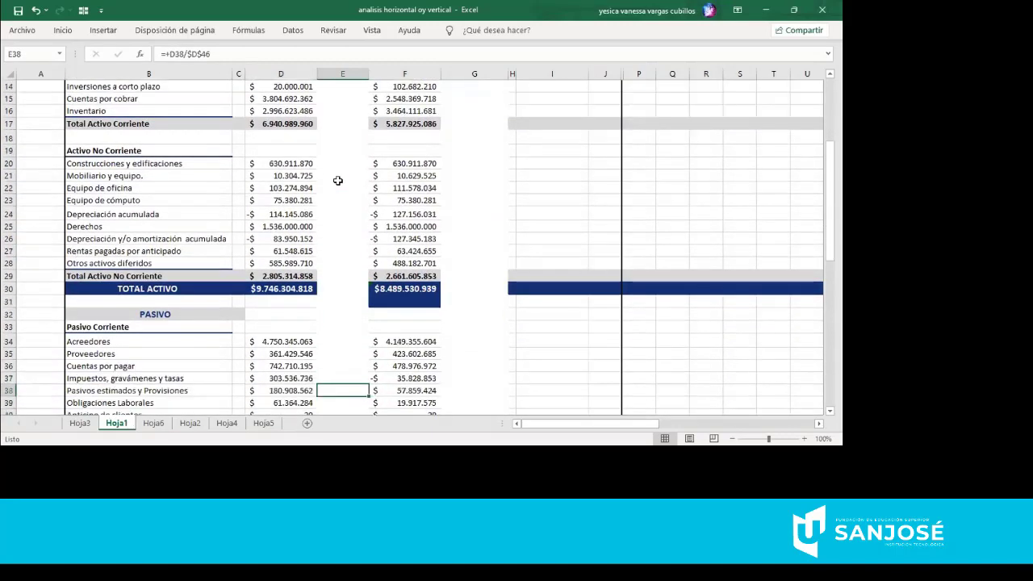
key(Down)
key(Down)
key(Down)
key(Down)
key(Down)
key(Down)
key(Down)
key(Down)
key(Down)
key(Down)
key(Down)
key(Down)
key(Down)
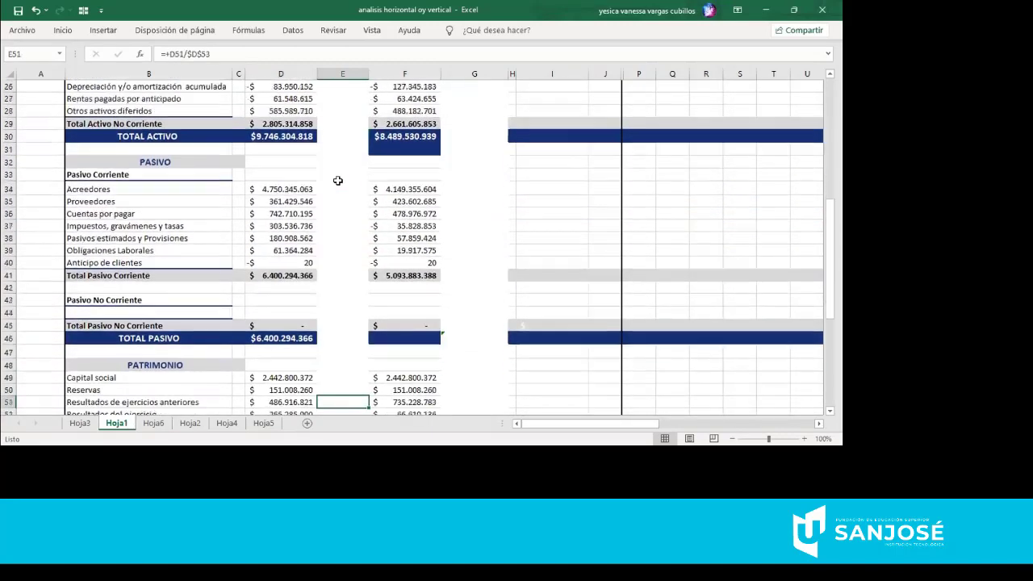
key(Down)
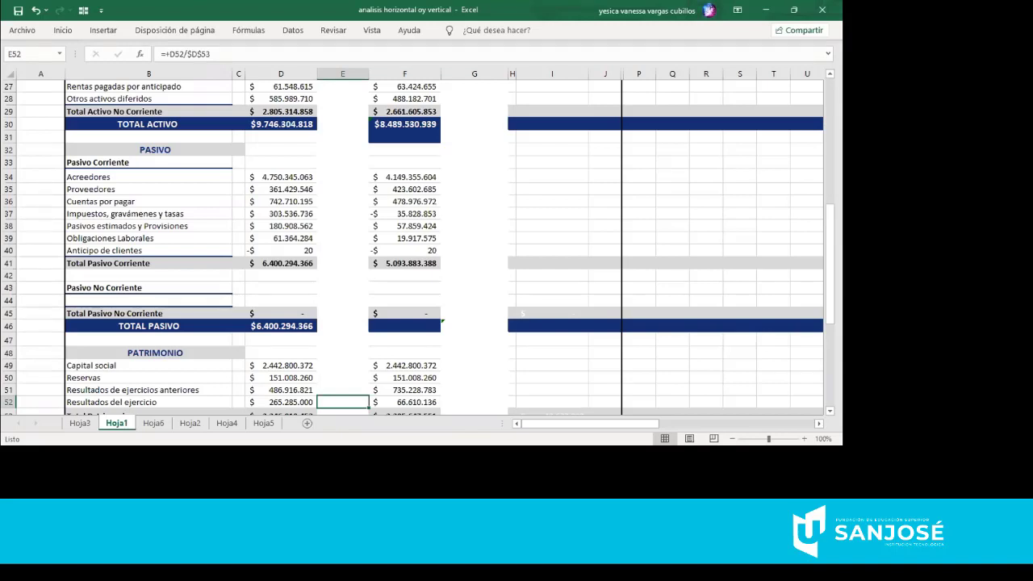
- View the income statement analysis in Hoja2, checking its title and the 31 DICIEMBRE 2019 Y 31 DE JUNIO DE 2020 cut-off heading
click(190, 423)
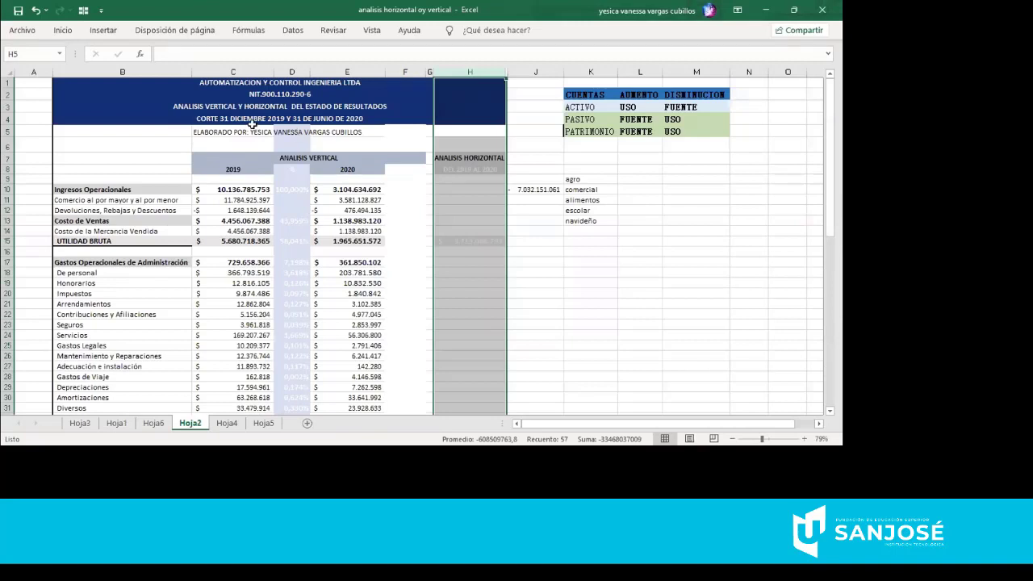
click(209, 167)
click(250, 105)
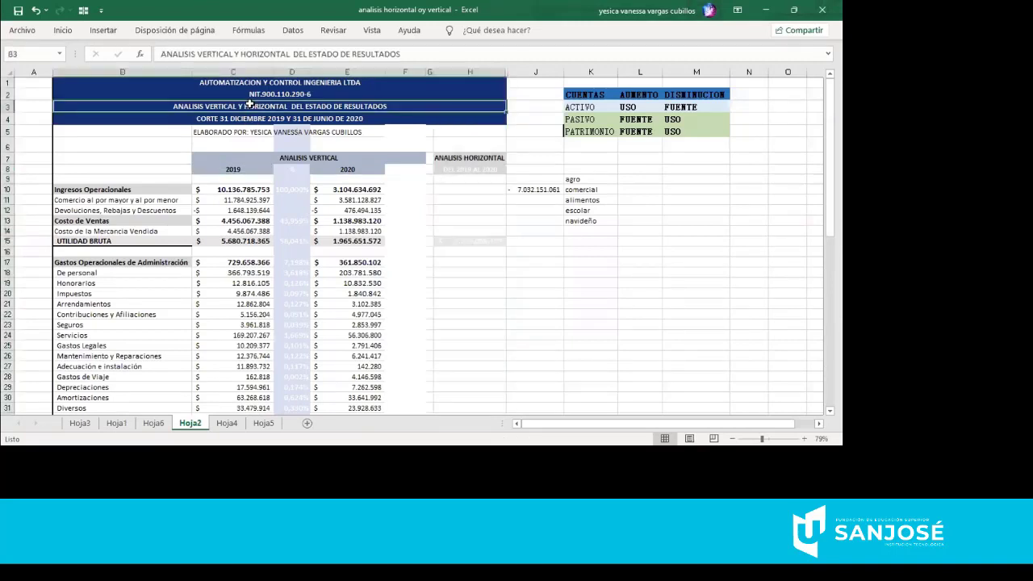
click(316, 119)
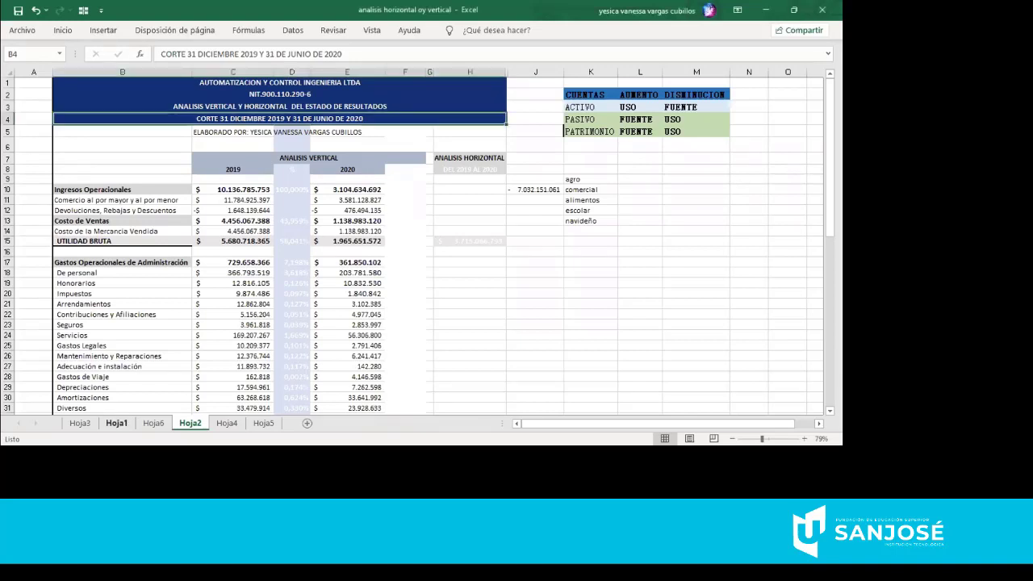
- Check Hoja1 briefly, and view the Hoja2 income statement down to RESULTADO NETO DEL EJERCICIO
click(117, 424)
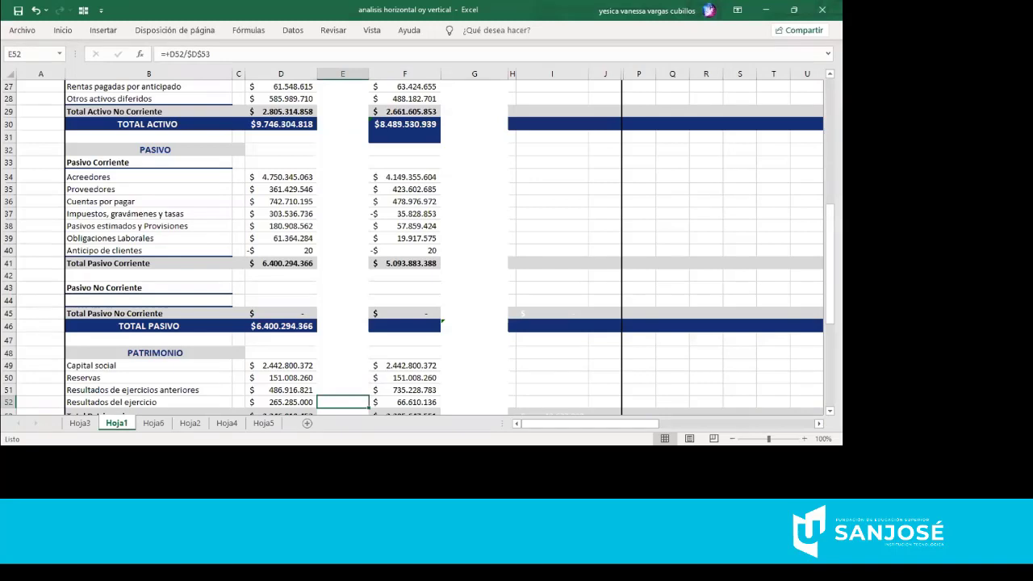
click(190, 423)
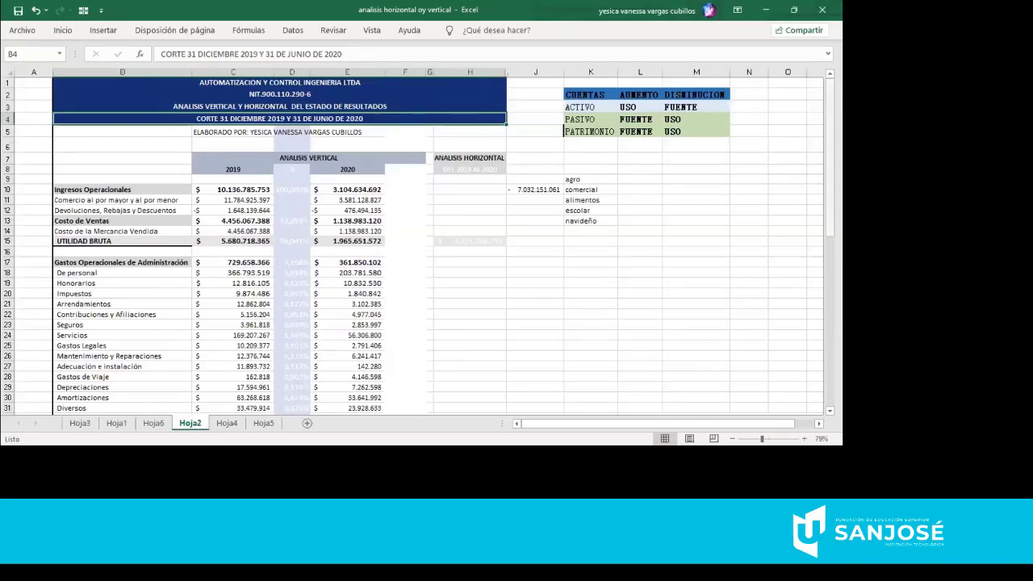
drag(830, 156, 829, 300)
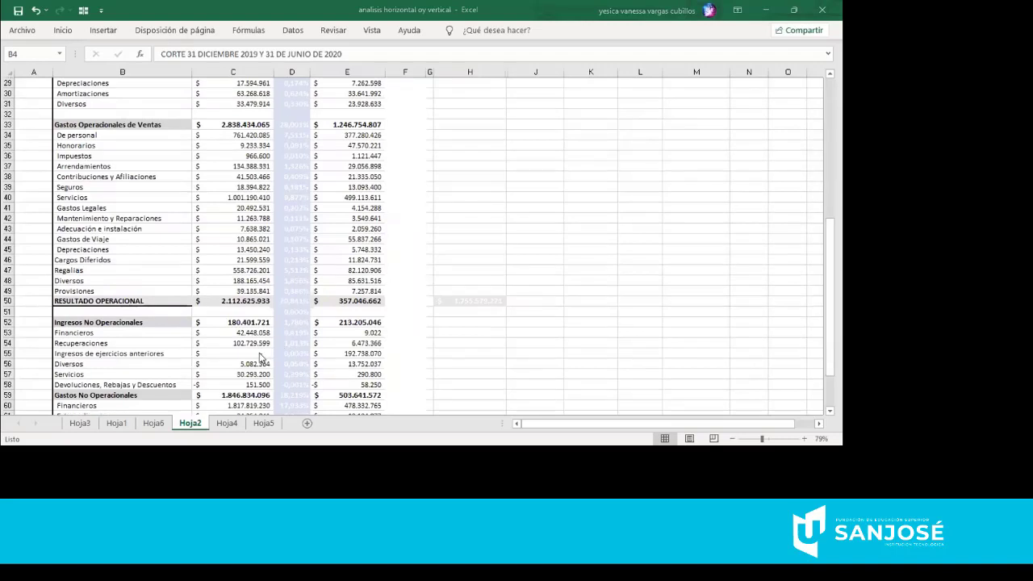
click(259, 352)
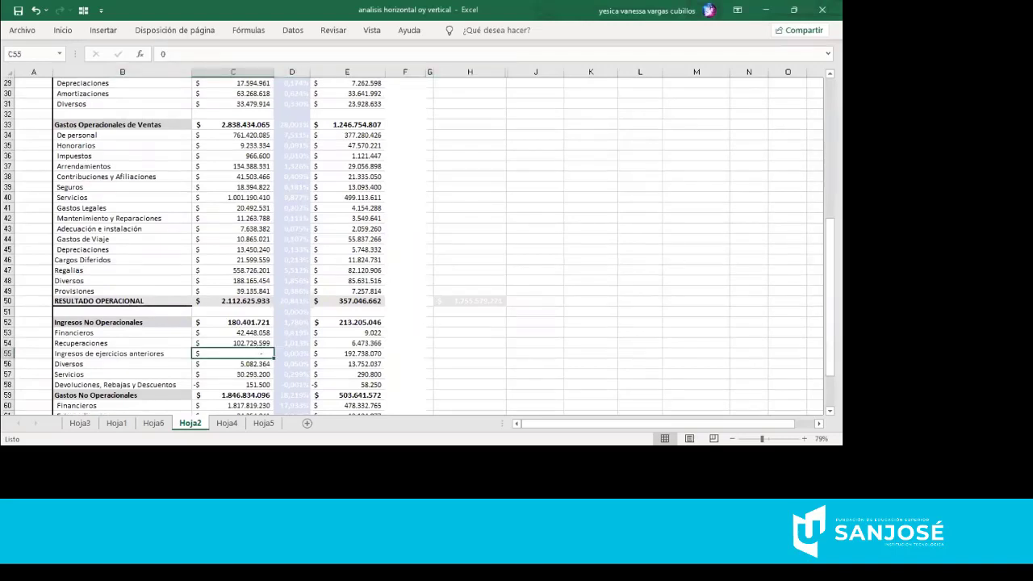
drag(829, 221, 830, 251)
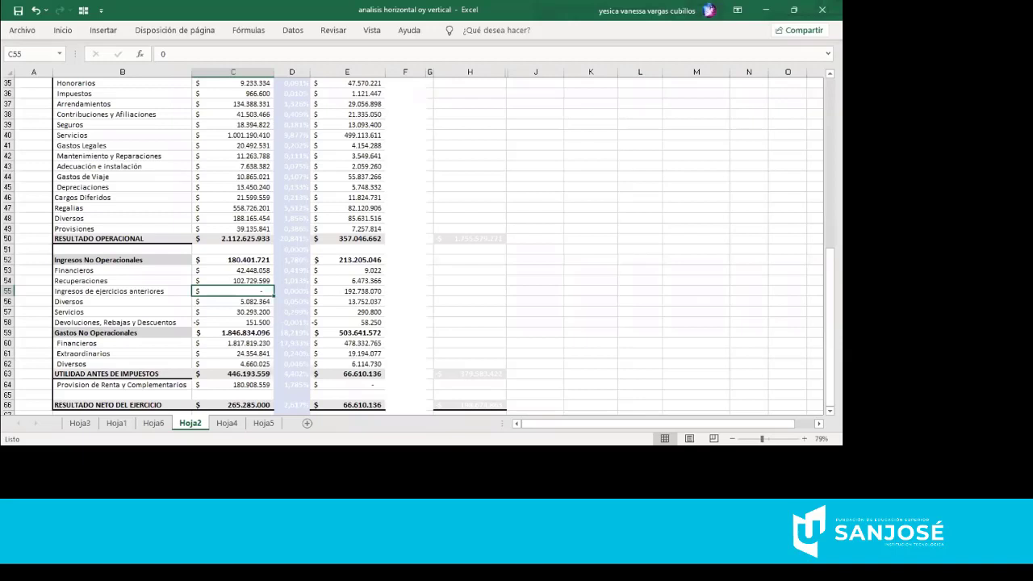
- Inspect the Ingresos de ejercicios anteriores row and select it from the account name through the 2020 value
click(127, 290)
key(Right)
key(Right)
key(Right)
key(Right)
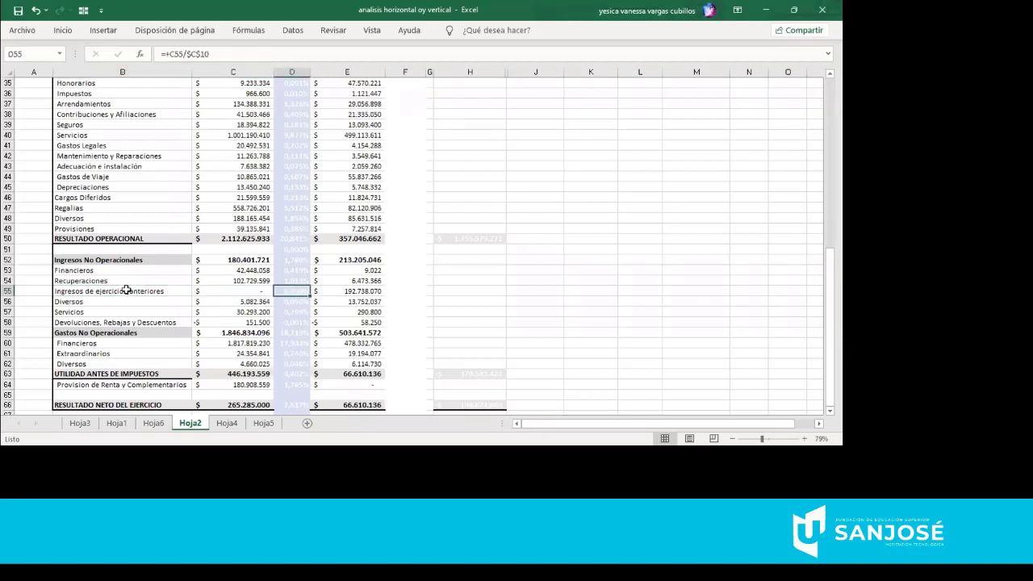
key(Left)
key(Left)
key(Left)
key(Left)
key(Left)
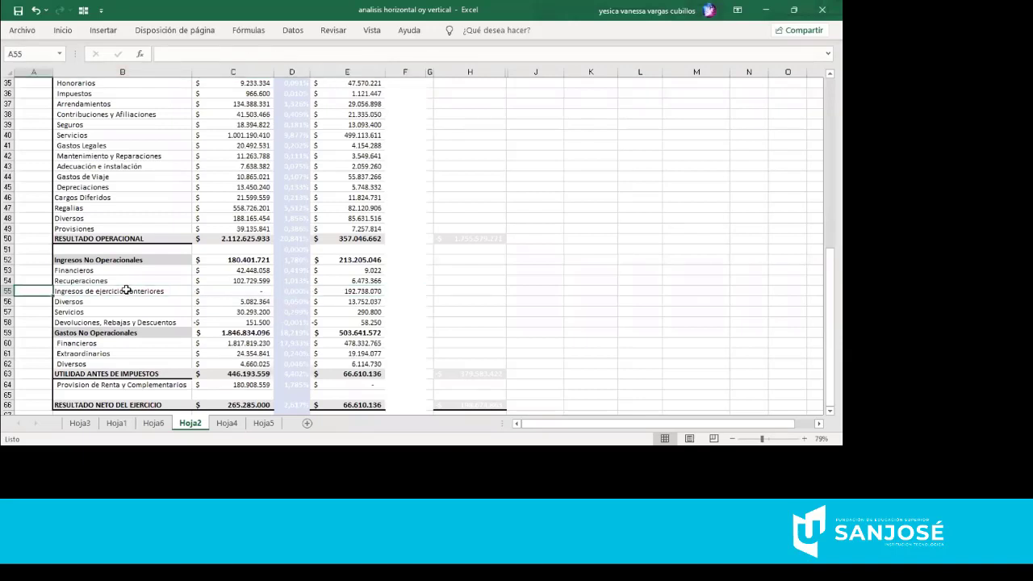
key(Right)
key(shift+Right)
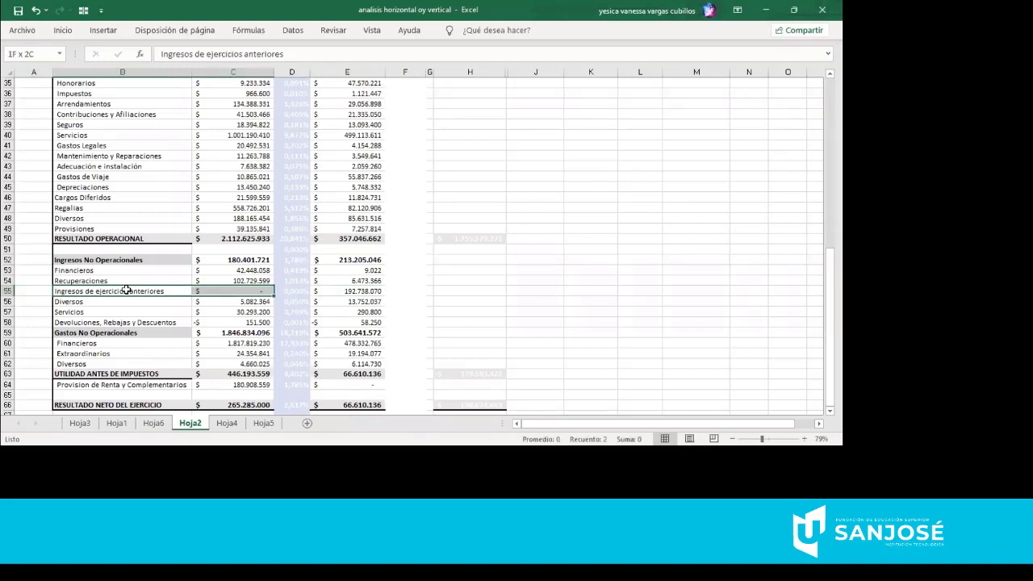
key(shift+Right)
key(shift+Right)
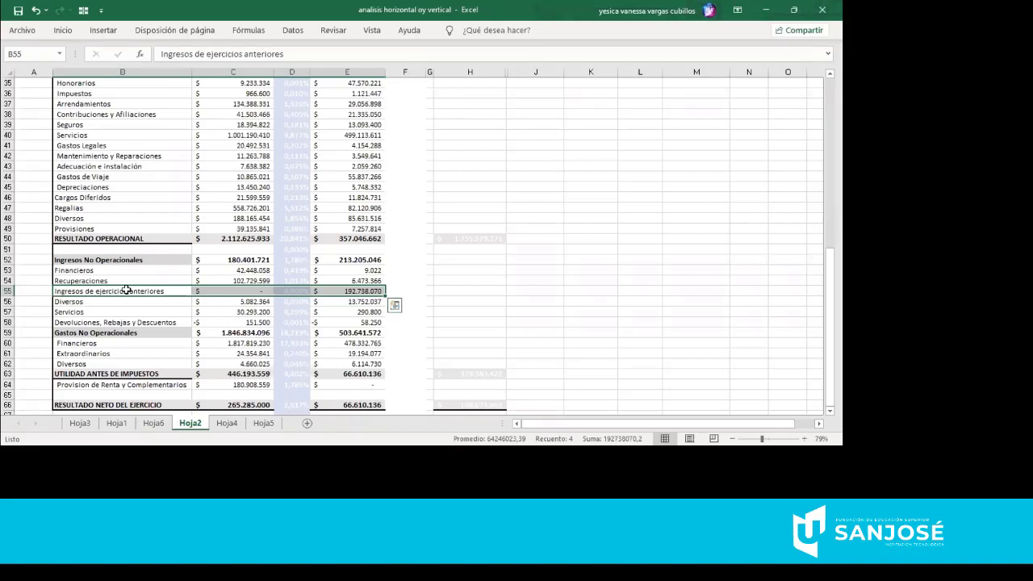
- Review the Hoja2 account names down past RESULTADO NETO DEL EJERCICIO and back up to Ingresos Operacionales
key(Down)
key(Down)
key(Down)
key(Down)
key(Down)
key(Down)
key(Down)
key(Down)
key(Down)
key(Down)
key(Down)
key(Down)
key(Down)
key(Down)
key(Down)
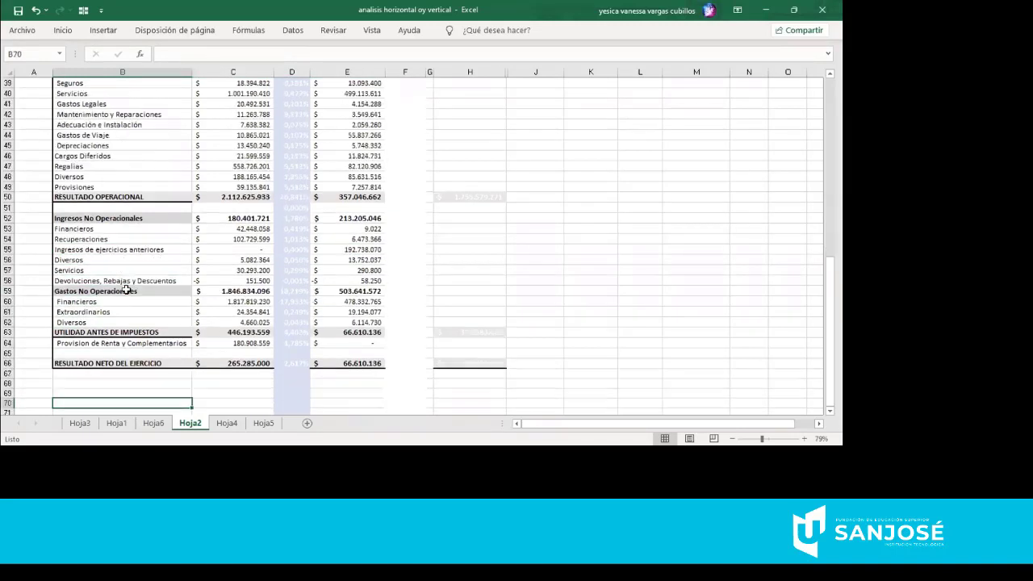
key(Up)
key(Up)
key(Up)
key(Up)
key(Up)
key(Up)
key(Up)
key(Up)
key(Up)
key(Up)
key(Up)
key(Up)
key(Up)
key(Up)
key(Up)
key(Up)
key(Up)
key(Up)
key(Up)
key(Up)
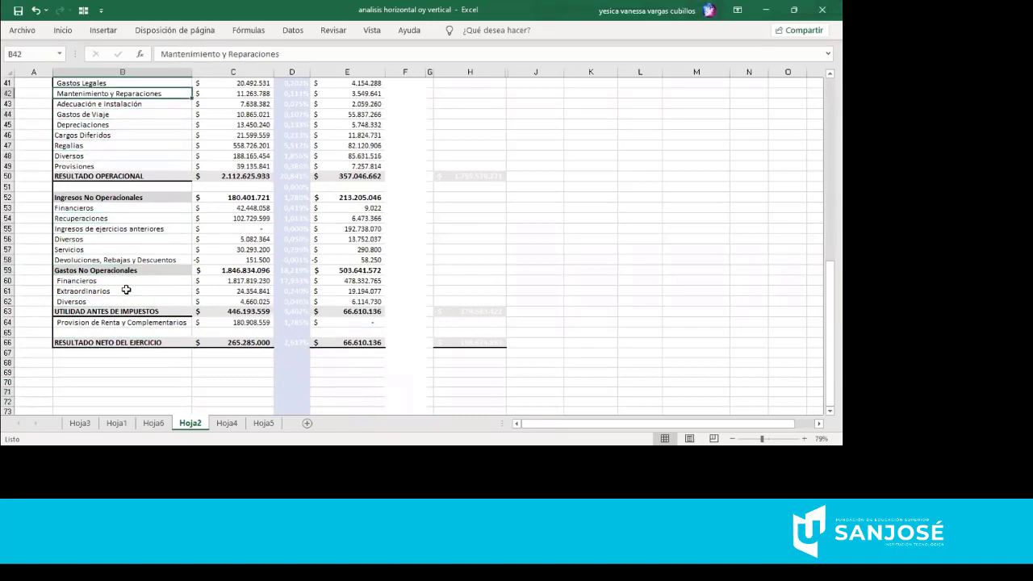
key(Up)
key(Up)
key(Up)
key(Up)
key(Up)
key(Up)
key(Up)
key(Up)
key(Up)
key(Up)
key(Up)
key(Up)
key(Up)
key(Up)
key(Up)
key(Up)
key(Up)
key(Up)
key(Up)
key(Up)
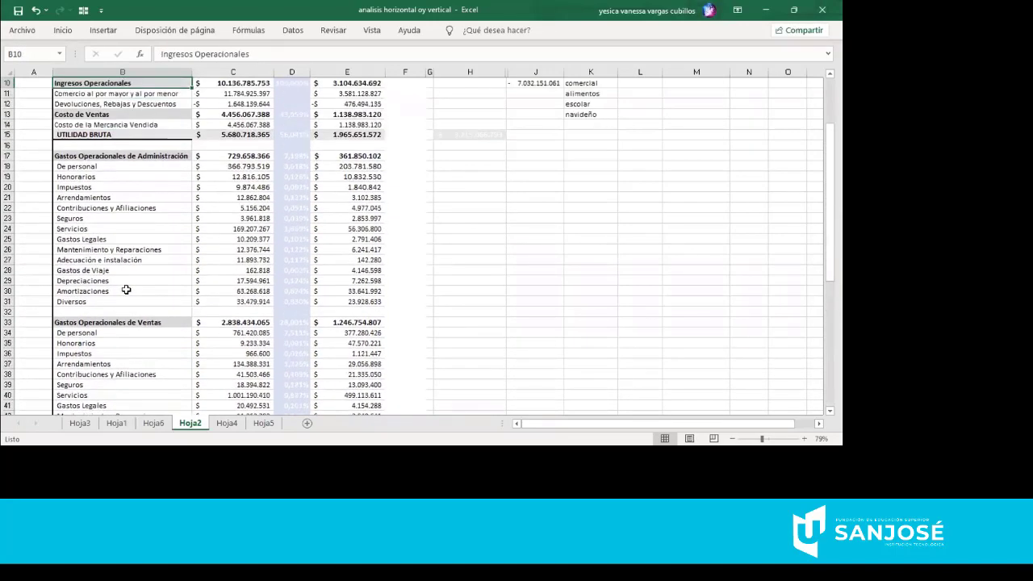
- Review the Hoja2 income statement from its heading down through the account names to Diversos under Ingresos No Operacionales
key(Up)
key(Up)
key(Up)
key(Up)
key(Up)
key(Up)
key(Up)
key(Up)
key(Up)
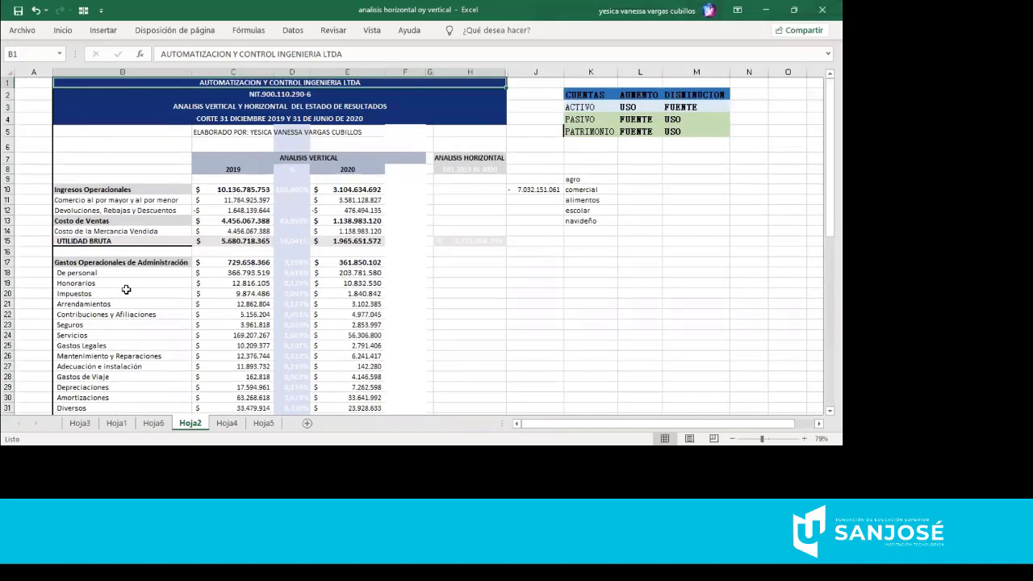
key(Down)
key(Down)
key(Down)
key(Down)
key(Down)
key(Down)
key(Down)
key(Down)
key(Down)
key(Down)
key(Down)
key(Down)
key(Down)
key(Down)
key(Down)
key(Down)
key(Down)
key(Down)
key(Down)
key(Down)
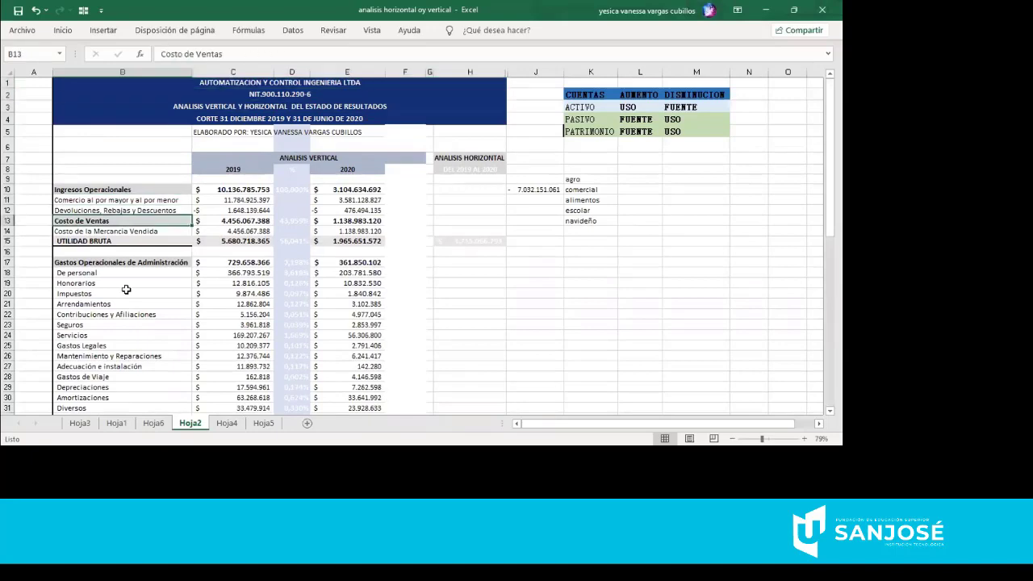
key(Down)
key(Down)
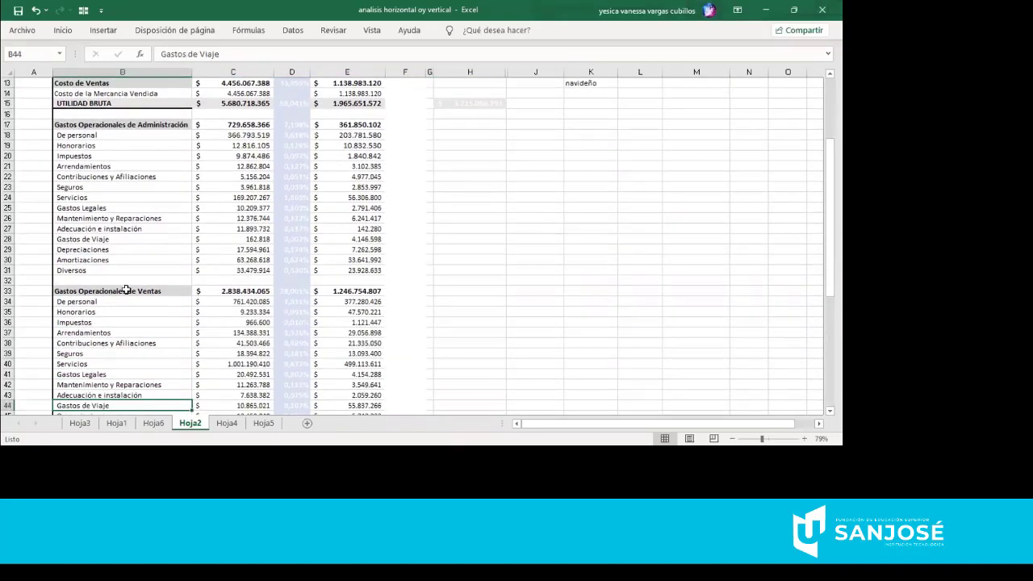
key(Down)
key(Down)
key(Down)
key(Down)
key(Down)
key(Down)
key(Down)
key(Down)
key(Down)
key(Down)
key(Down)
key(Down)
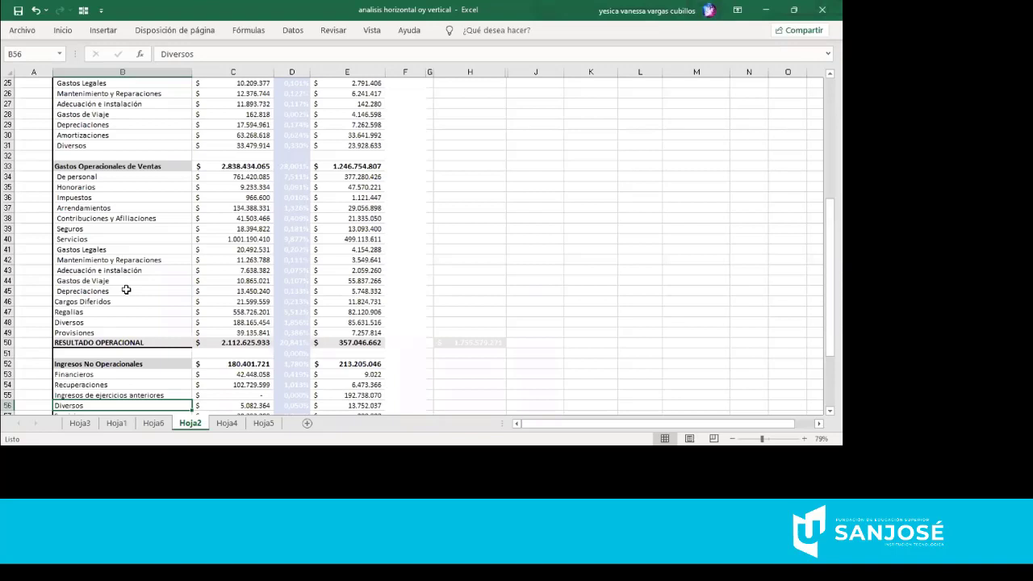
- Examine the rest of the Hoja2 income statement from Cargos Diferidos down past RESULTADO NETO DEL EJERCICIO
click(557, 293)
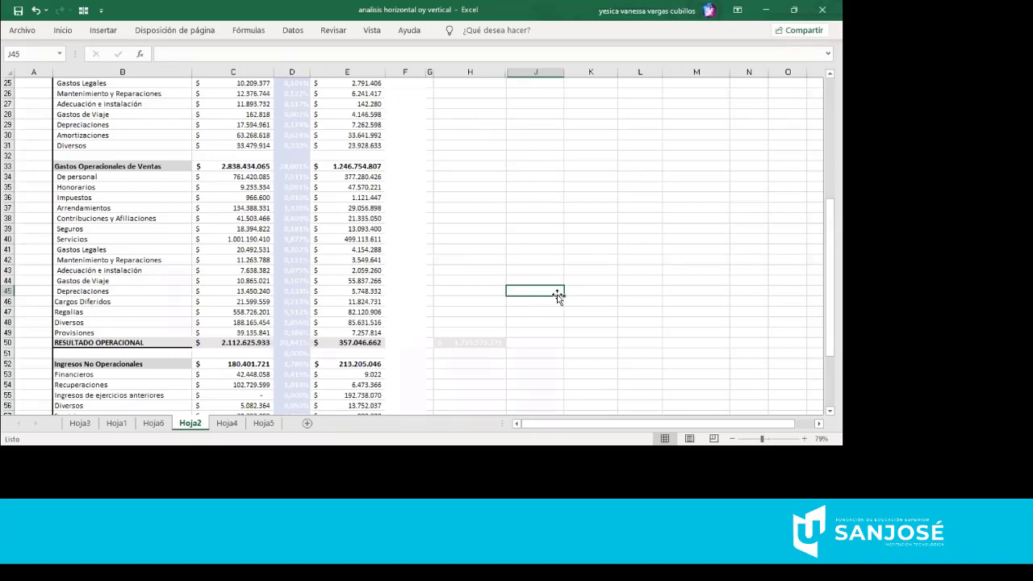
key(Left)
key(Left)
key(Left)
key(Left)
key(Left)
key(Left)
key(Left)
key(Left)
key(Down)
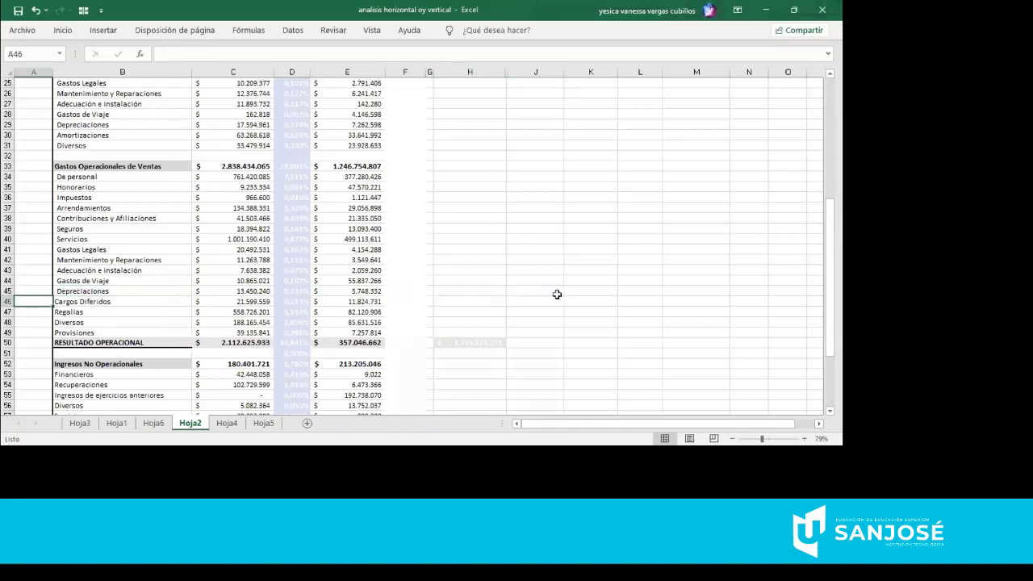
key(Down)
key(Down)
key(Down)
key(Down)
key(Down)
key(Down)
key(Down)
key(Down)
key(Down)
key(Down)
key(Down)
key(Down)
key(Down)
key(Down)
key(Down)
key(Down)
key(Down)
key(Down)
key(Down)
key(Down)
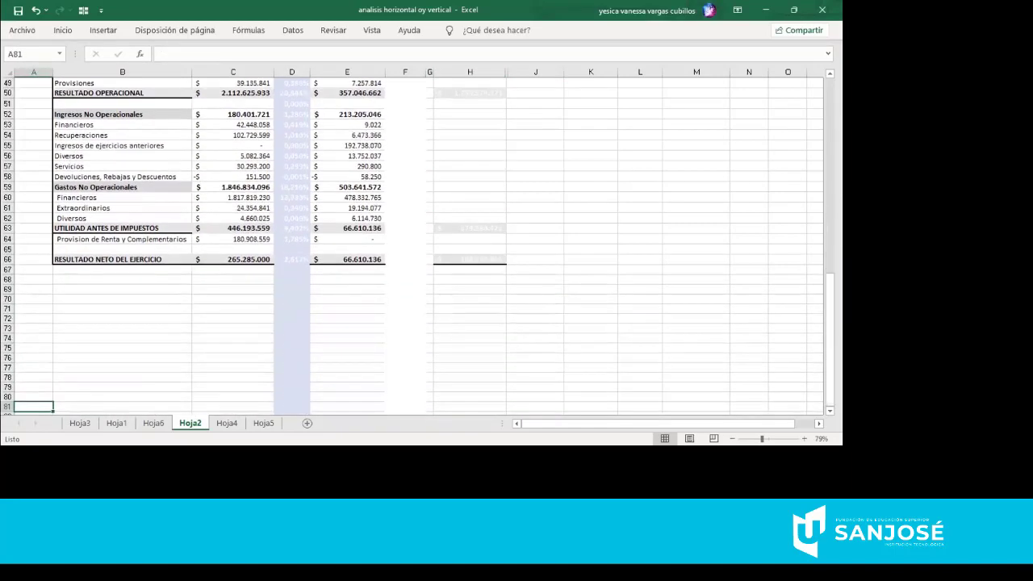
- Look back up the Hoja2 income statement to its heading, and check the Hoja1 balance sheet briefly
key(Up)
key(Up)
key(Up)
key(Up)
key(Up)
key(Up)
key(Up)
key(Up)
key(Up)
key(Up)
key(Up)
key(Up)
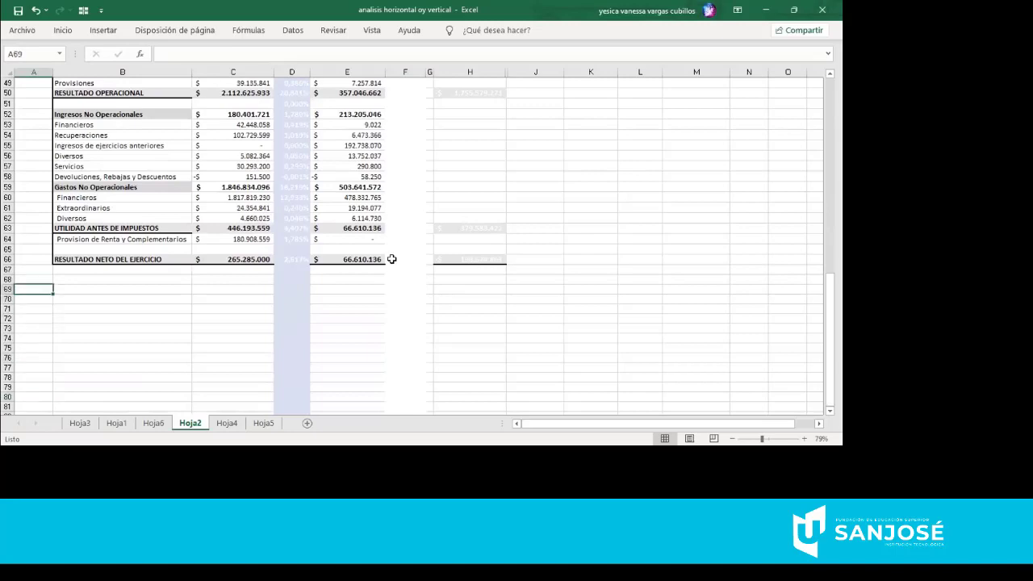
key(Up)
key(Up)
key(Up)
key(Up)
key(Up)
key(Up)
key(Up)
key(Up)
key(Up)
key(Up)
key(Up)
key(Up)
key(Up)
key(Up)
key(Up)
key(Up)
key(Up)
key(Up)
key(Up)
key(Up)
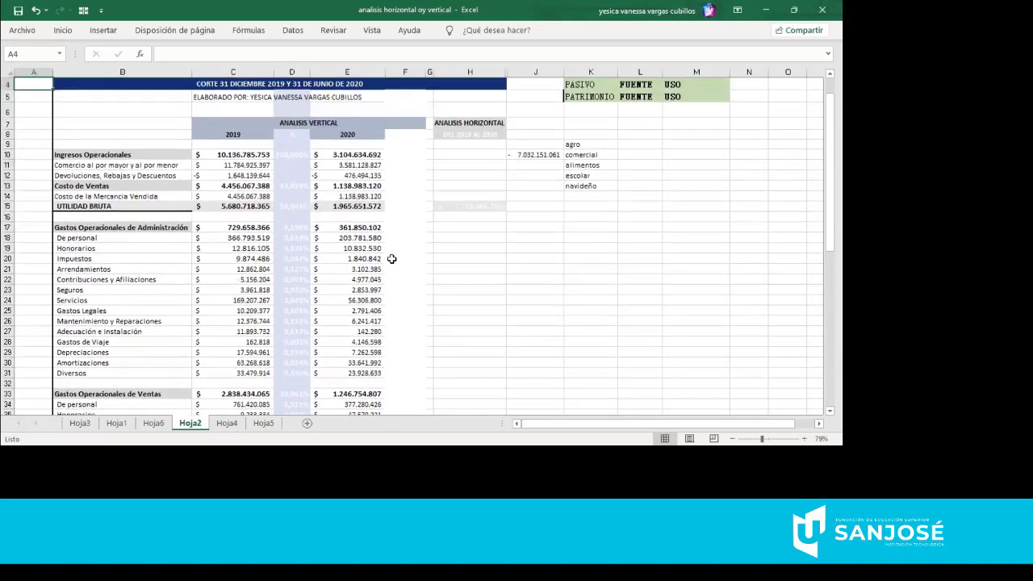
key(Up)
key(Up)
key(Up)
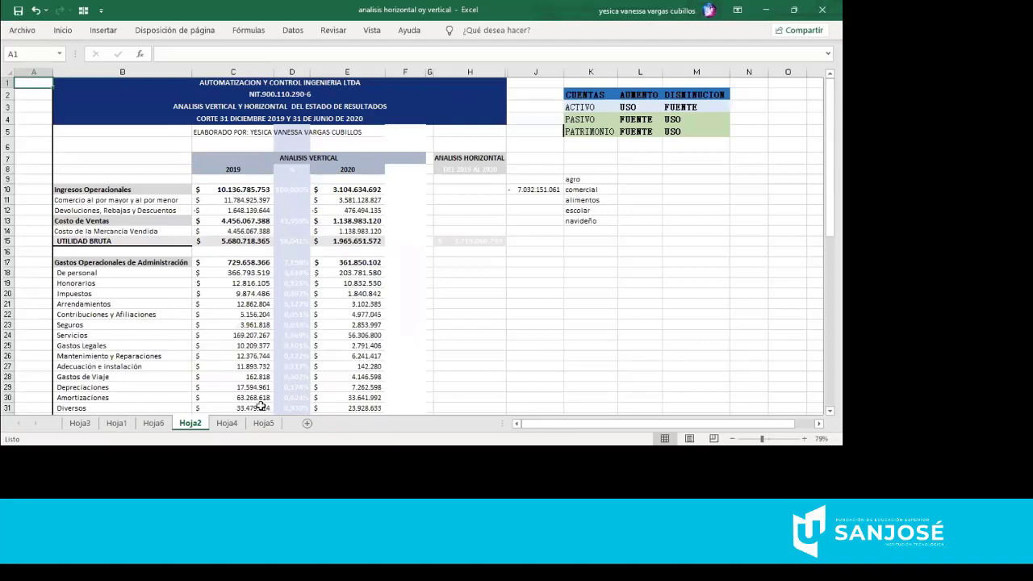
click(116, 423)
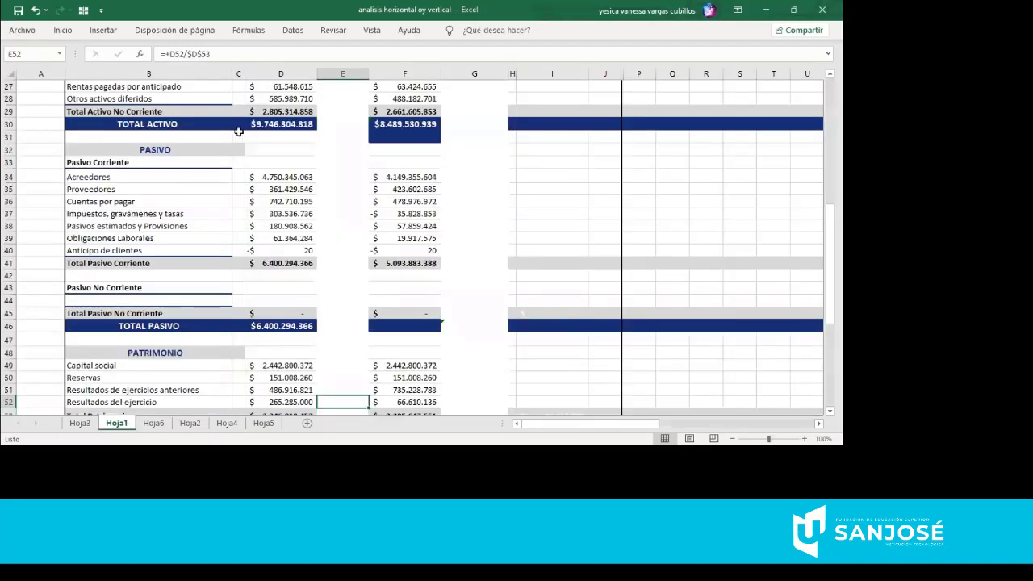
click(189, 423)
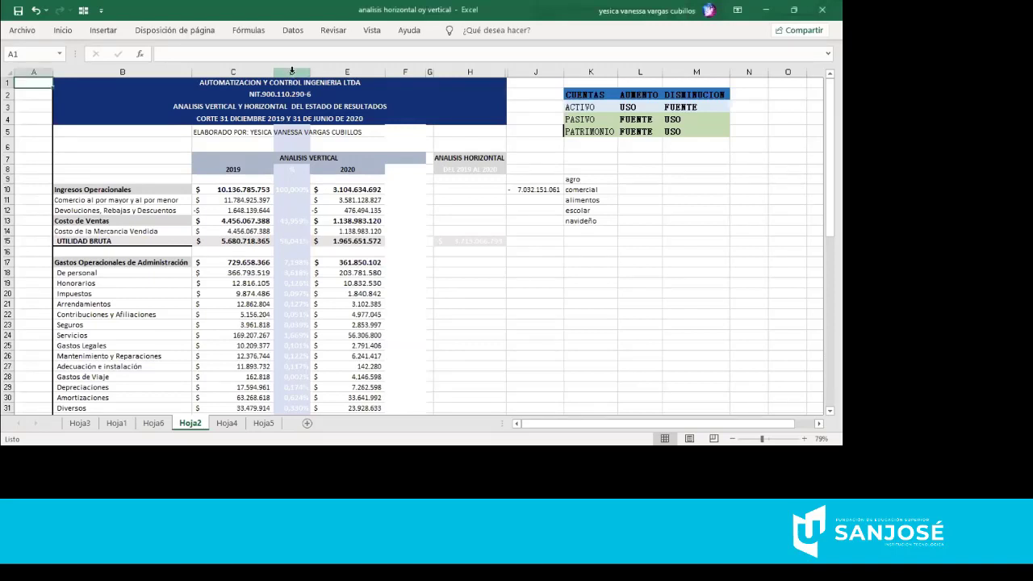
- Fill the 2019 vertical analysis percentage column D in Hoja2 with white
click(35, 30)
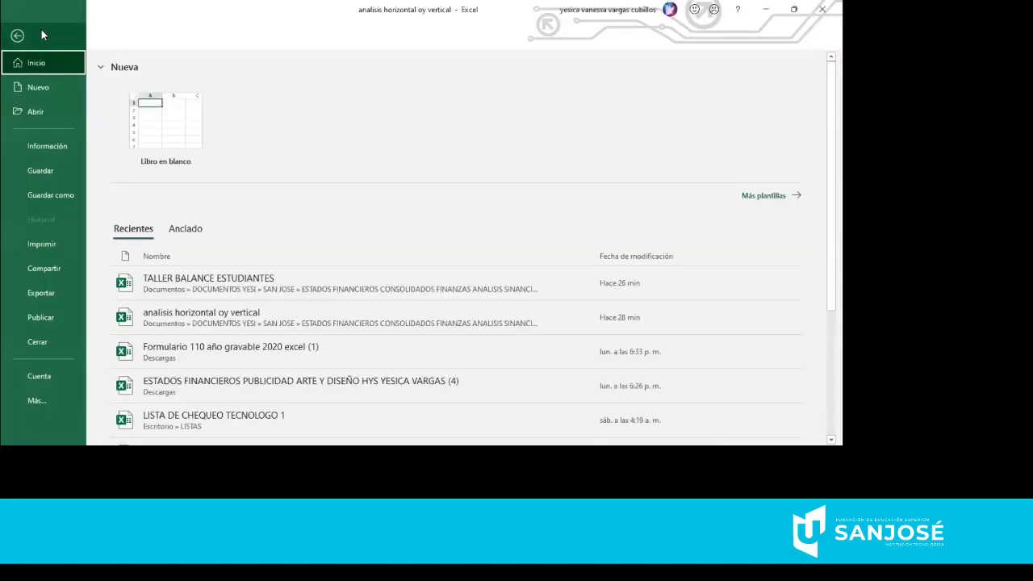
click(17, 35)
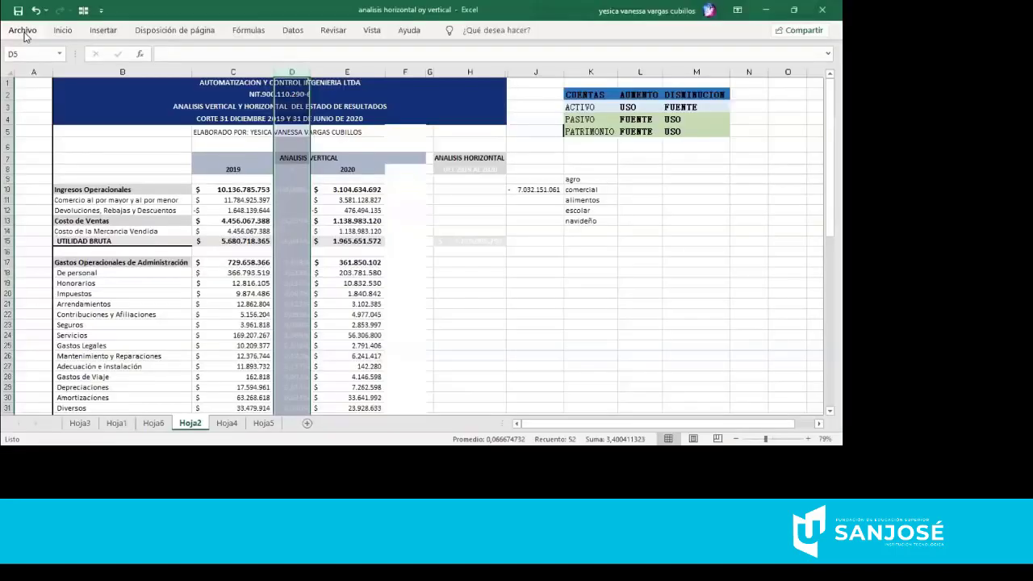
click(65, 32)
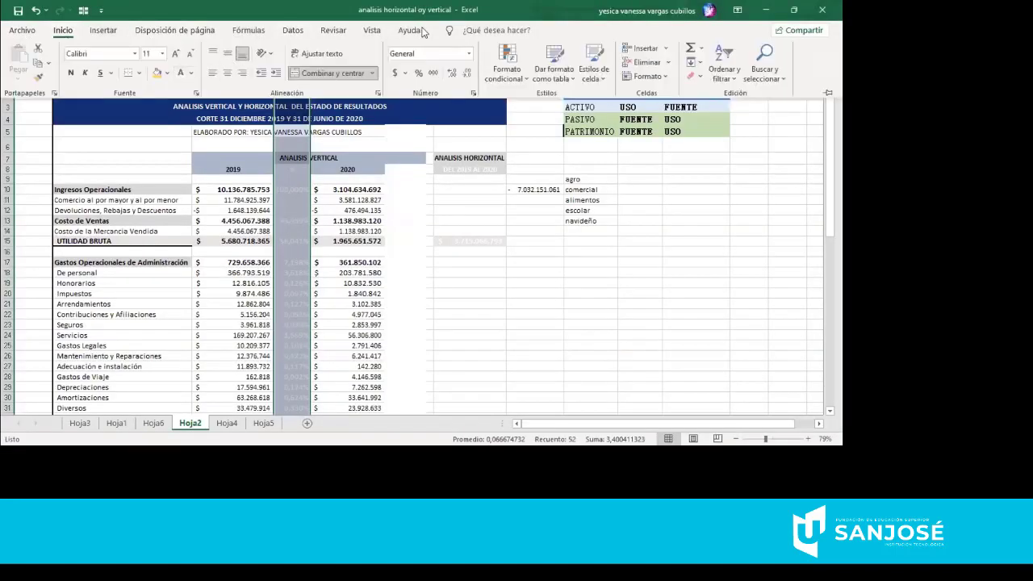
click(167, 72)
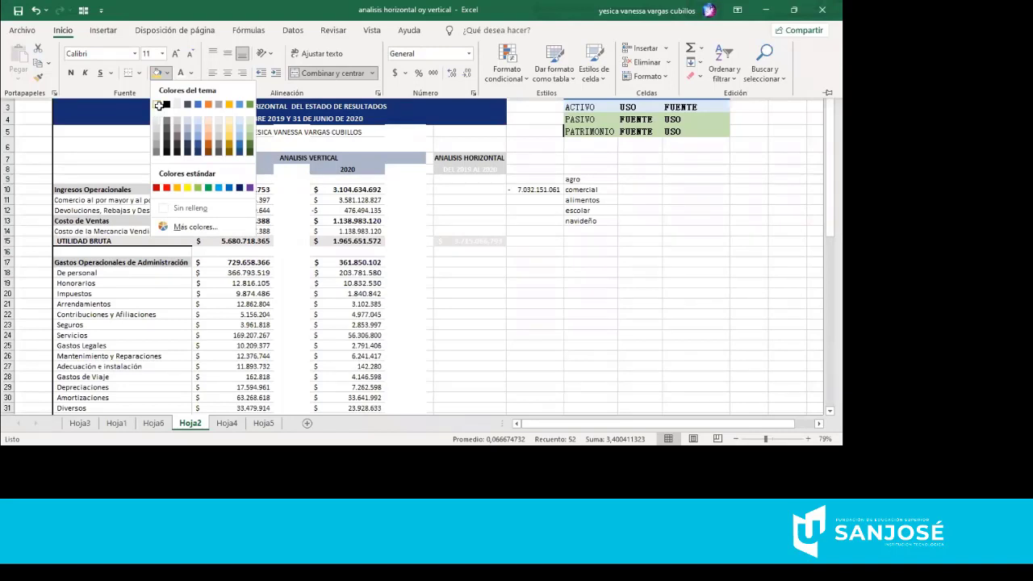
click(158, 106)
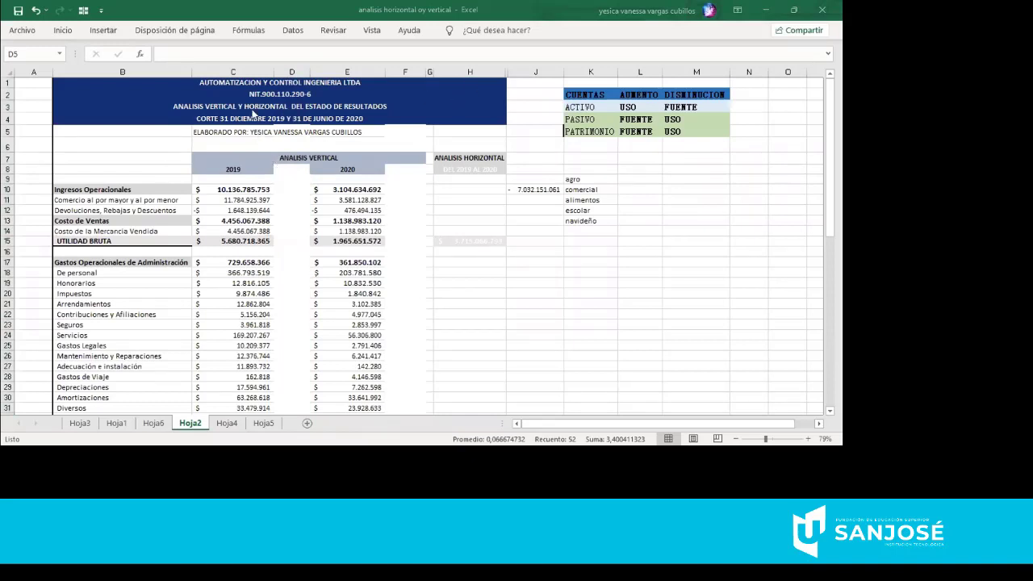
- Copy the 2019 column C from Hoja2 and paste it as values only into column D of a new sheet
click(238, 71)
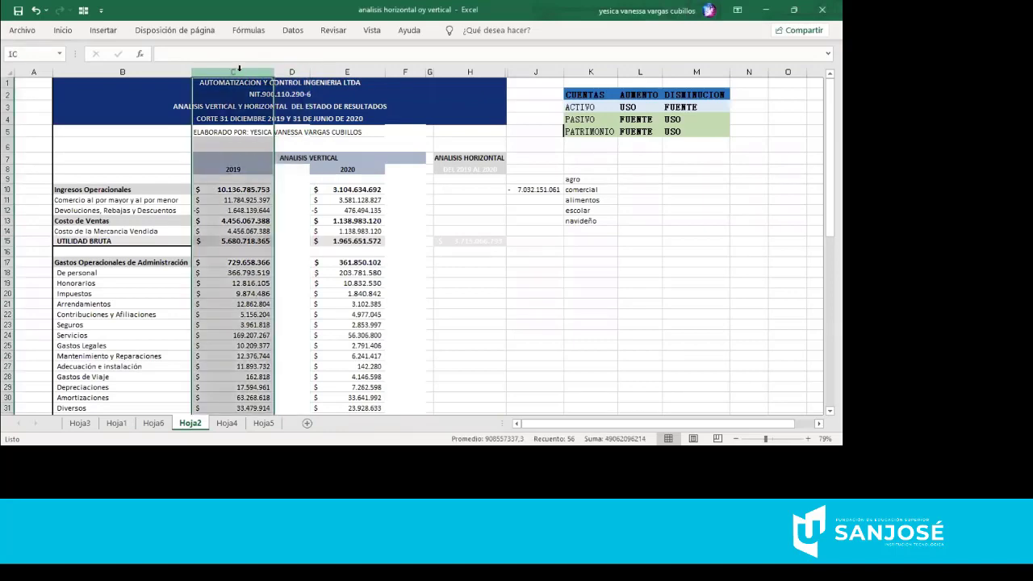
right_click(239, 75)
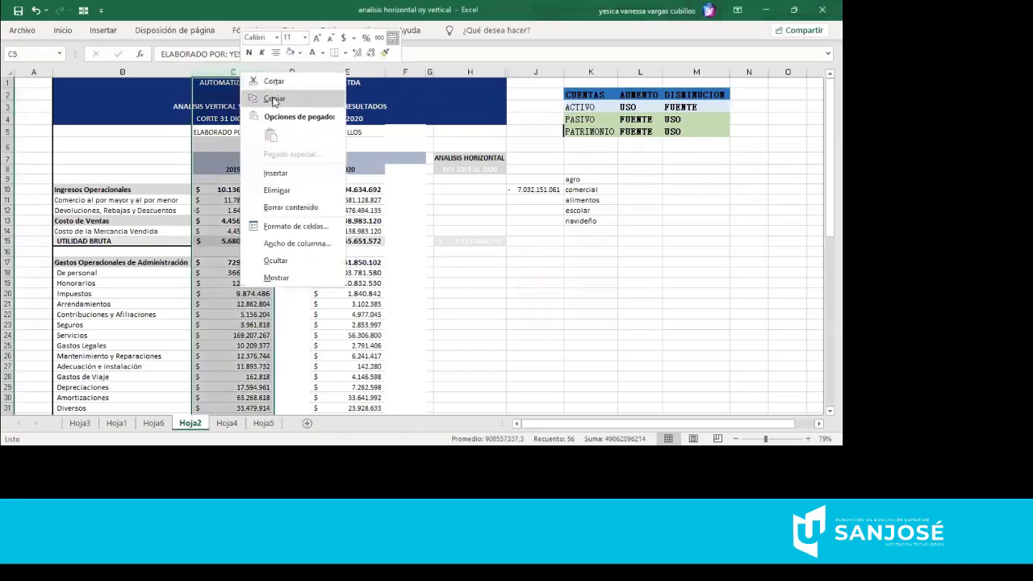
click(273, 98)
click(263, 422)
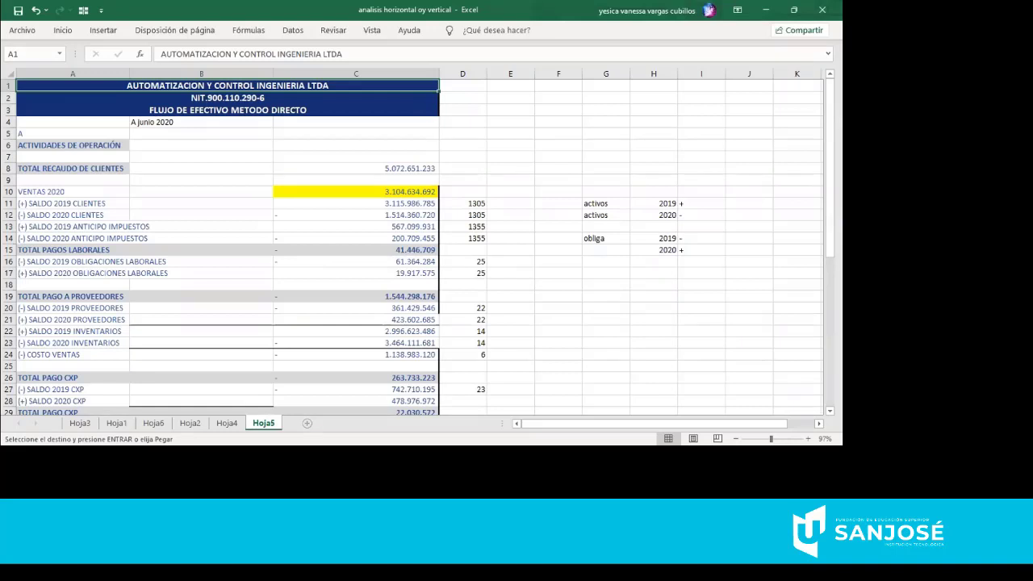
click(306, 422)
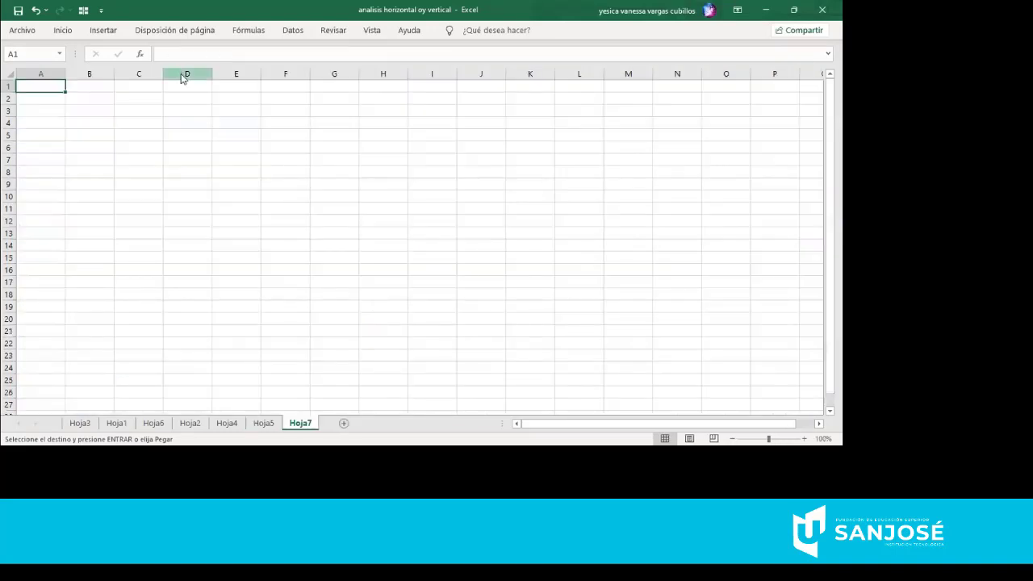
right_click(182, 77)
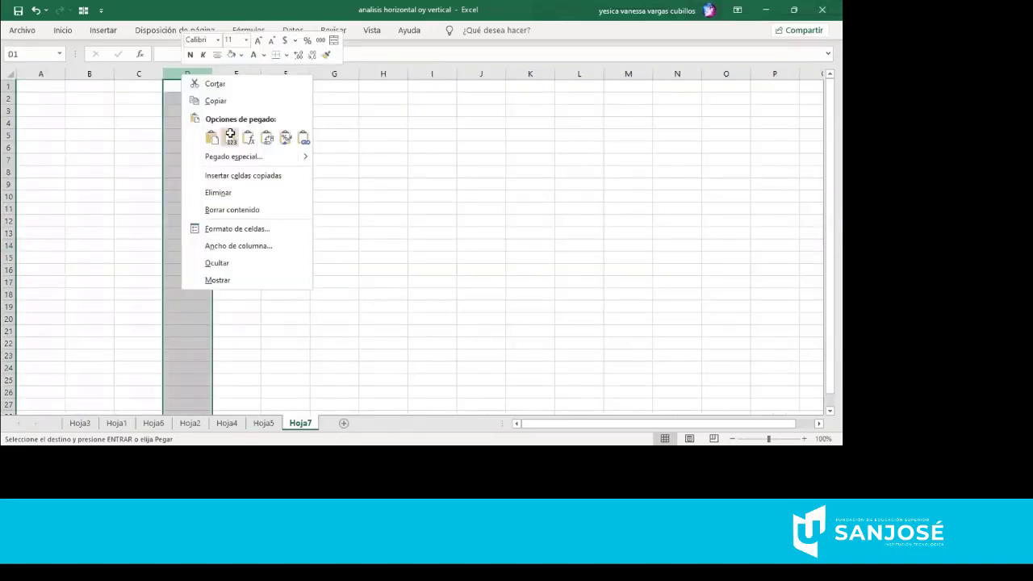
click(230, 134)
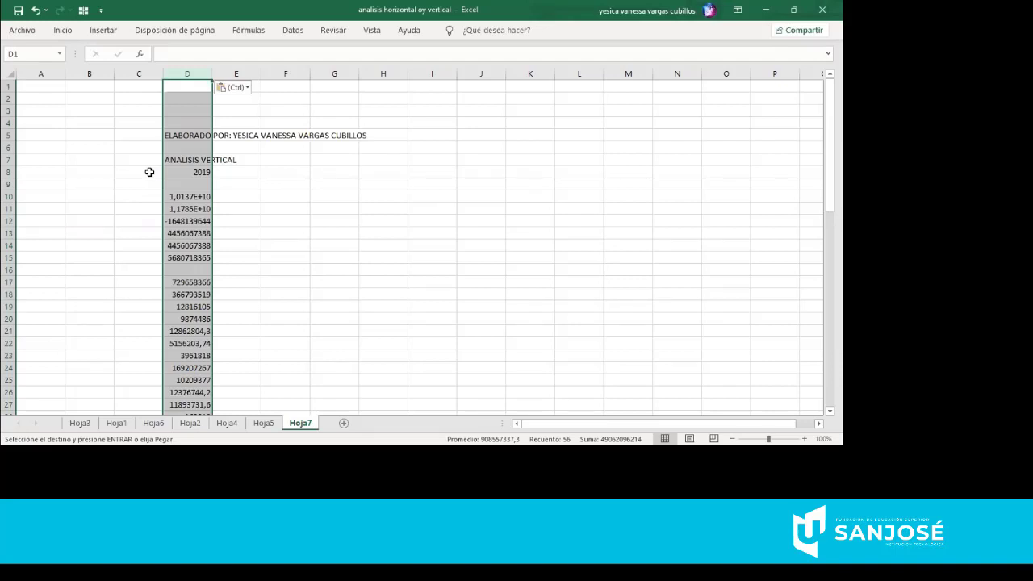
click(59, 171)
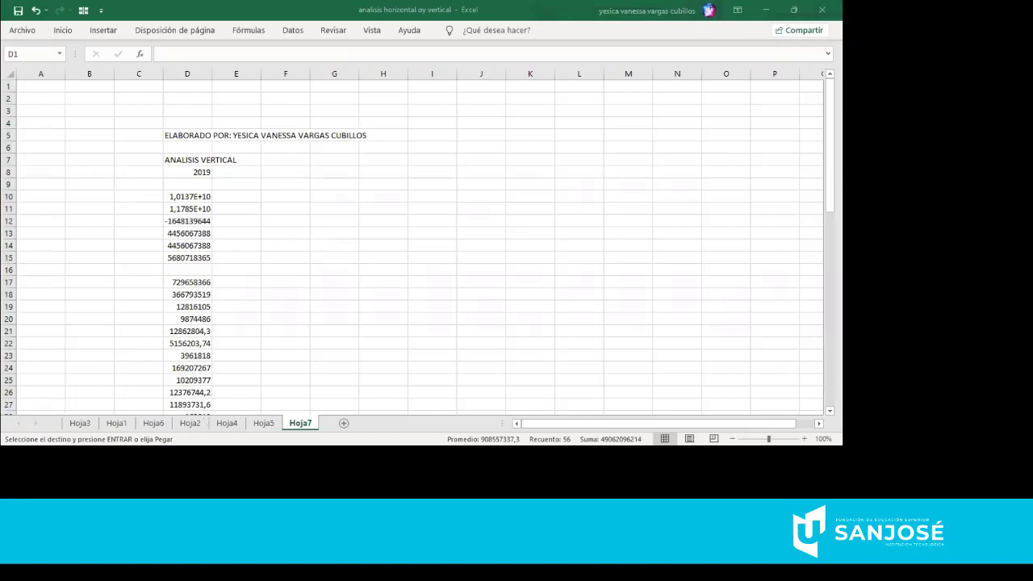
click(190, 422)
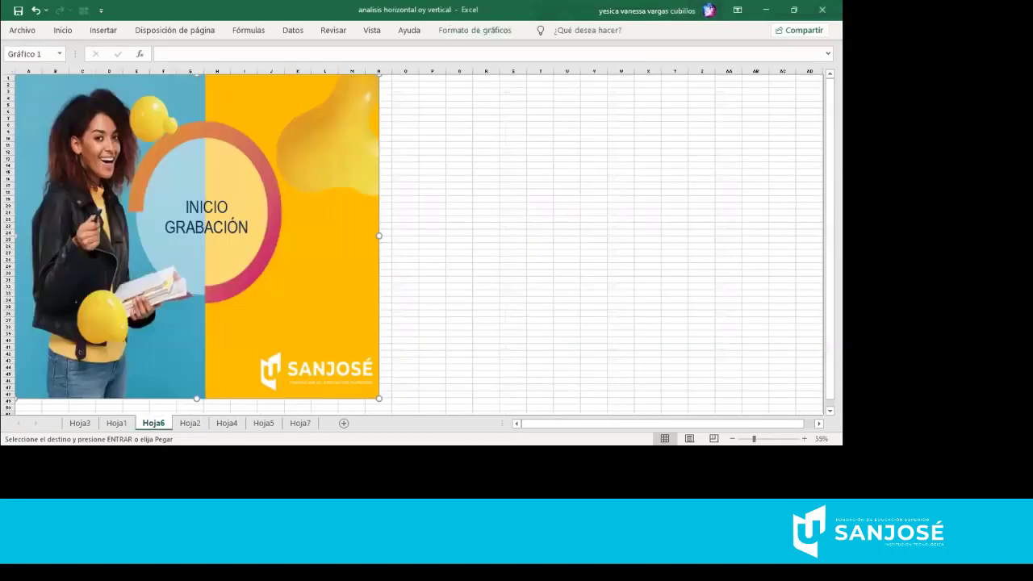
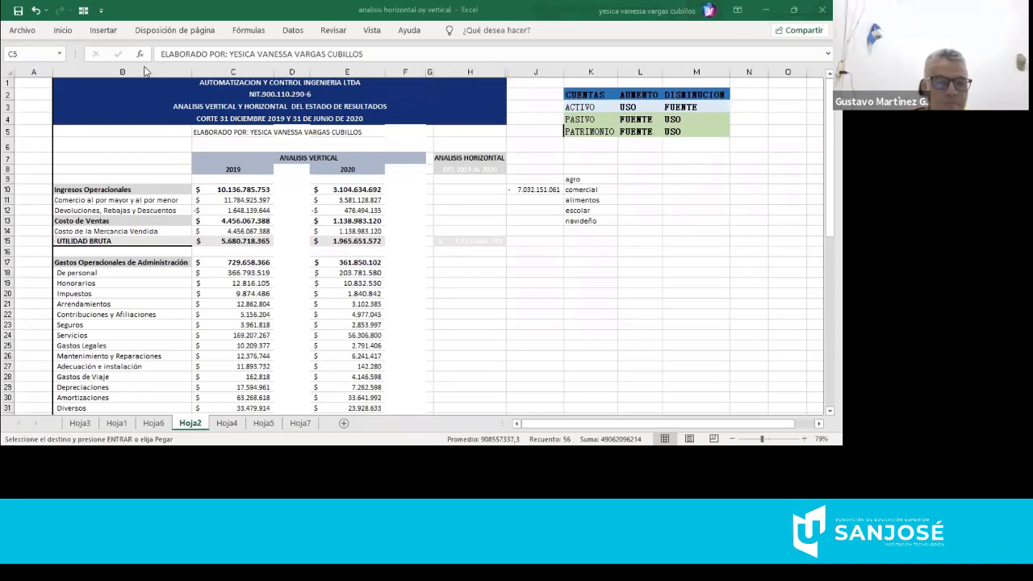
- Correct the Hoja2 cut-off heading in row 4 to read CORTE 31 DICIEMBRE 2019 Y 30 DE JUNIO DE 2020
click(298, 118)
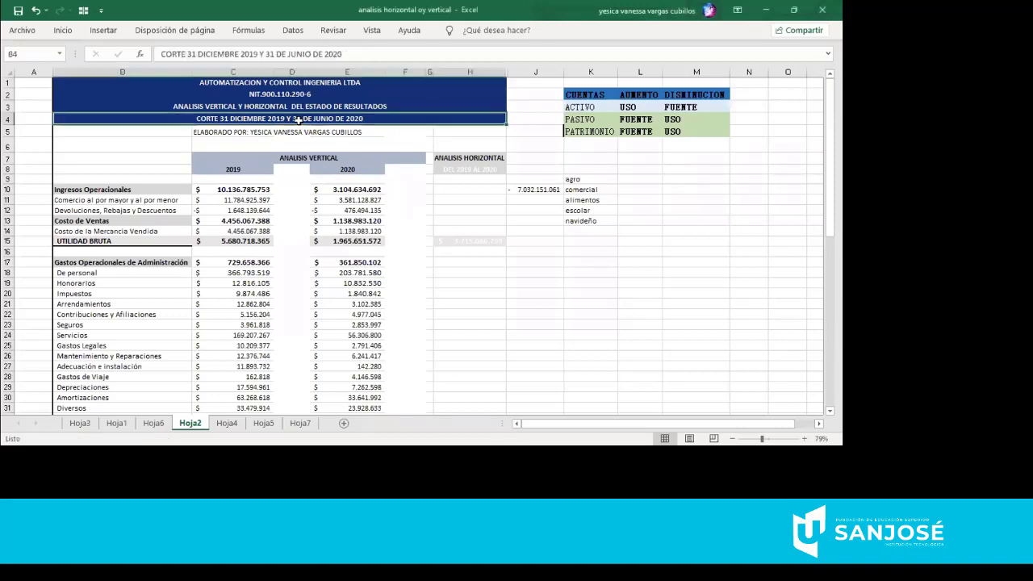
double_click(297, 119)
key(BackSpace)
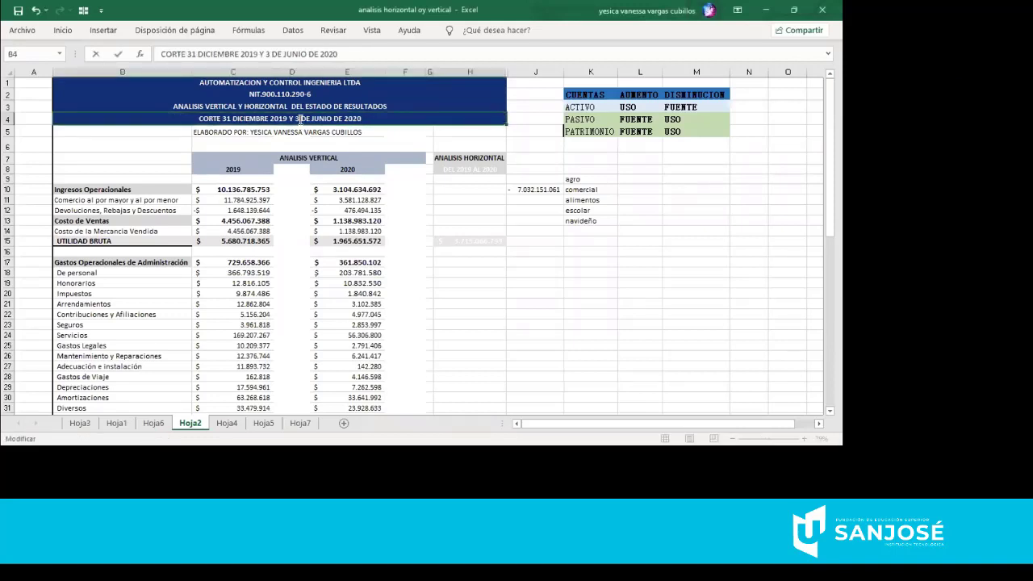
text(0)
key(Return)
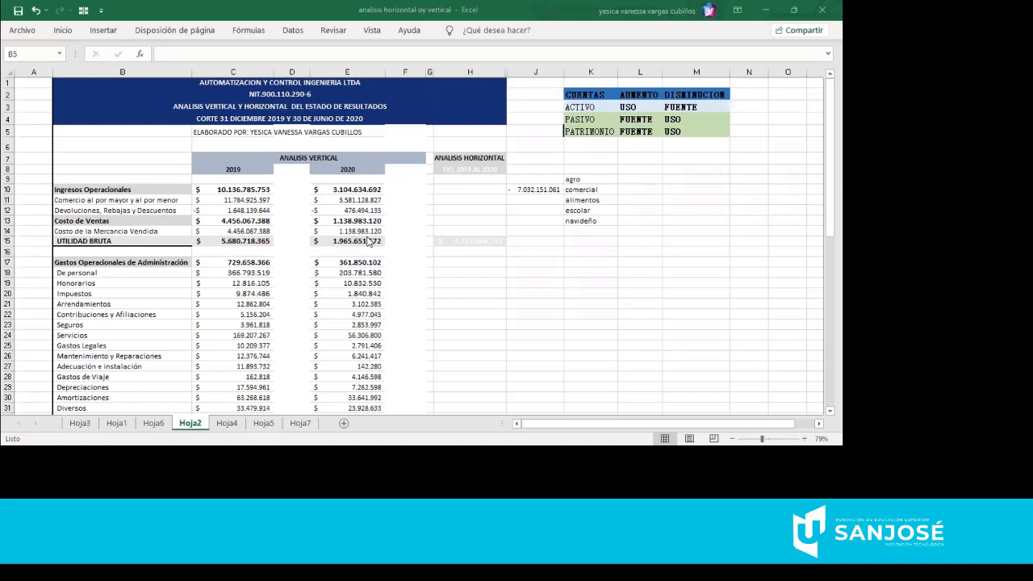
- Review the Hoja2 income statement accounts from Contribuciones y Afiliaciones down to RESULTADO NETO DEL EJERCICIO
click(90, 313)
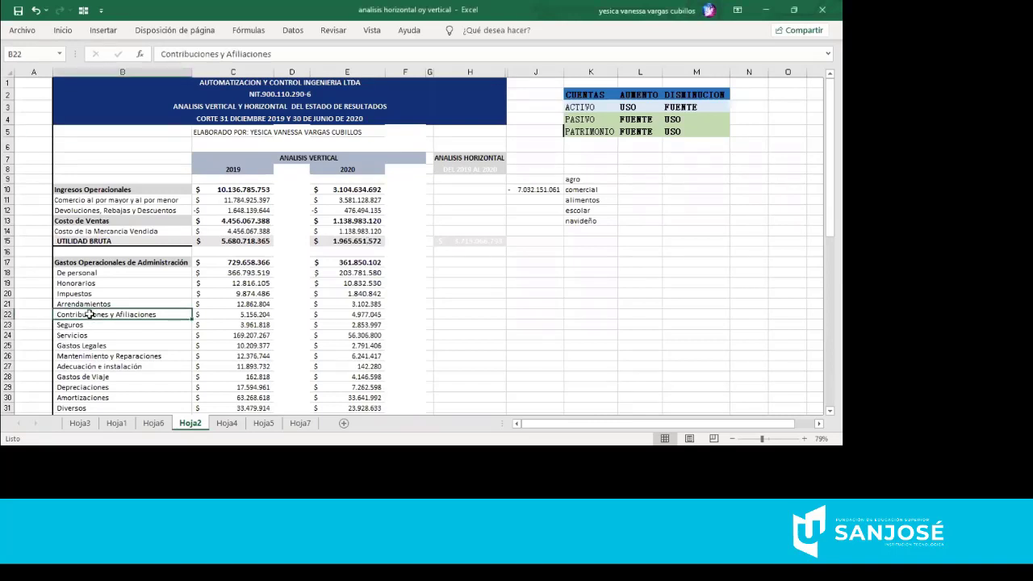
key(Down)
key(Down)
key(Down)
key(Down)
key(Down)
key(Down)
key(Down)
key(Down)
key(Down)
key(Down)
key(Down)
key(Down)
key(Down)
key(Down)
key(Down)
key(Down)
key(Down)
key(Down)
key(Down)
key(Down)
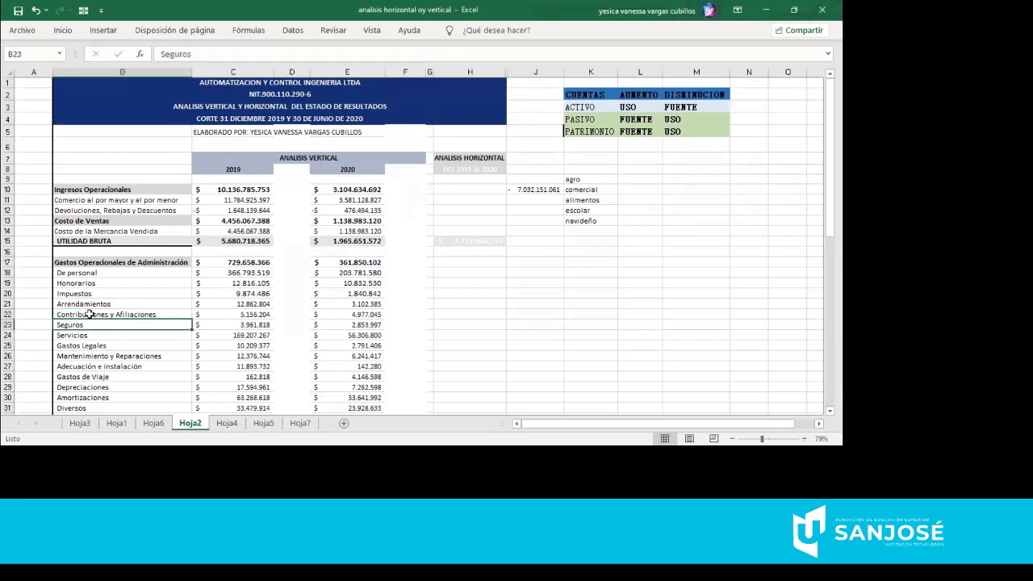
key(Down)
key(Down)
key(Down)
key(Down)
key(Down)
key(Down)
key(Down)
key(Down)
key(Down)
key(Down)
key(Down)
key(Down)
key(Down)
key(Down)
key(Down)
key(Down)
key(Down)
key(Down)
key(Down)
key(Down)
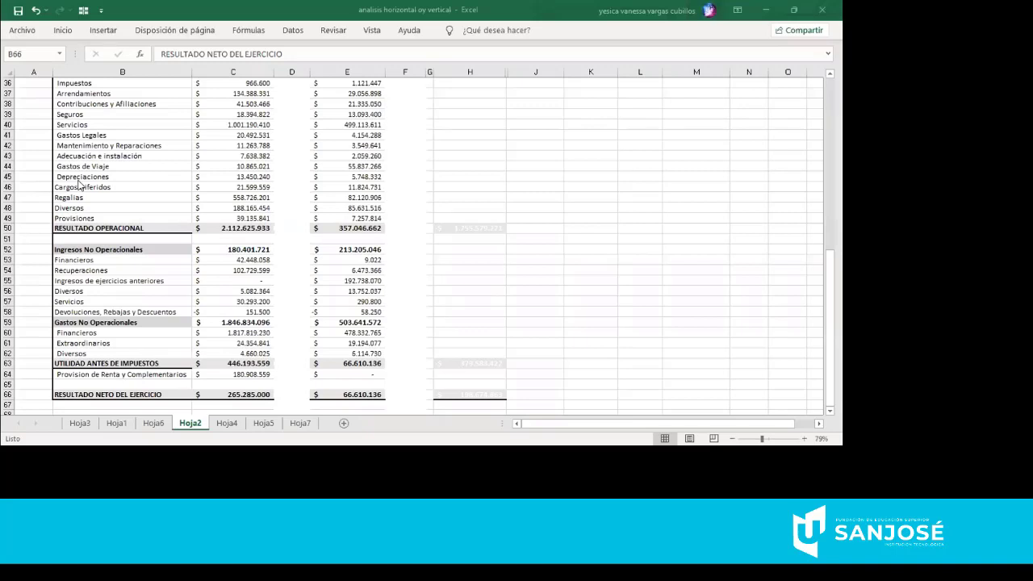
- Set the font colour of the horizontal analysis column I in the Hoja1 balance sheet to black
right_click(119, 422)
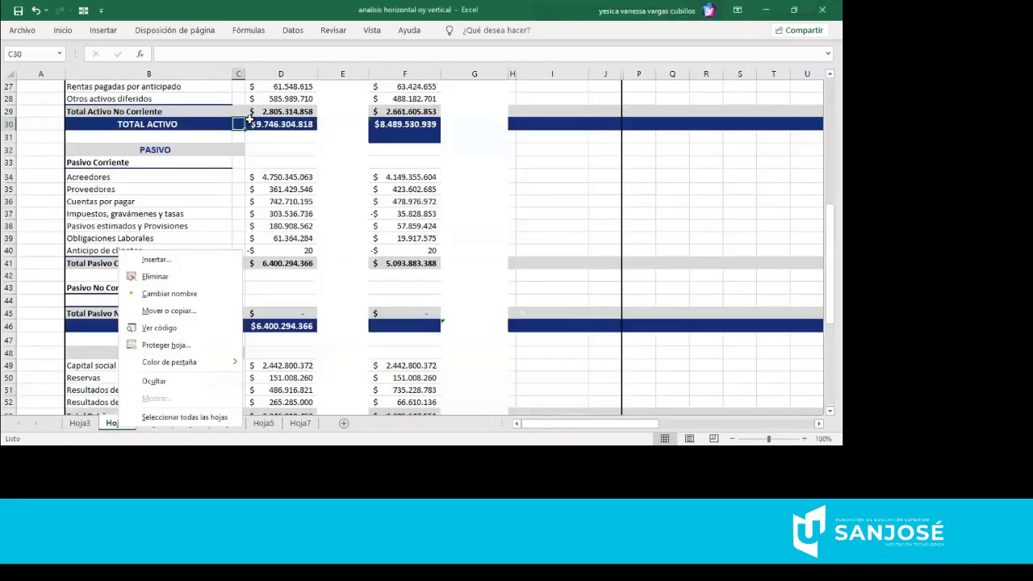
click(311, 161)
key(ctrl+Up)
key(ctrl+Up)
key(ctrl+Up)
key(ctrl+Up)
key(ctrl+Up)
key(ctrl+Up)
key(ctrl+Up)
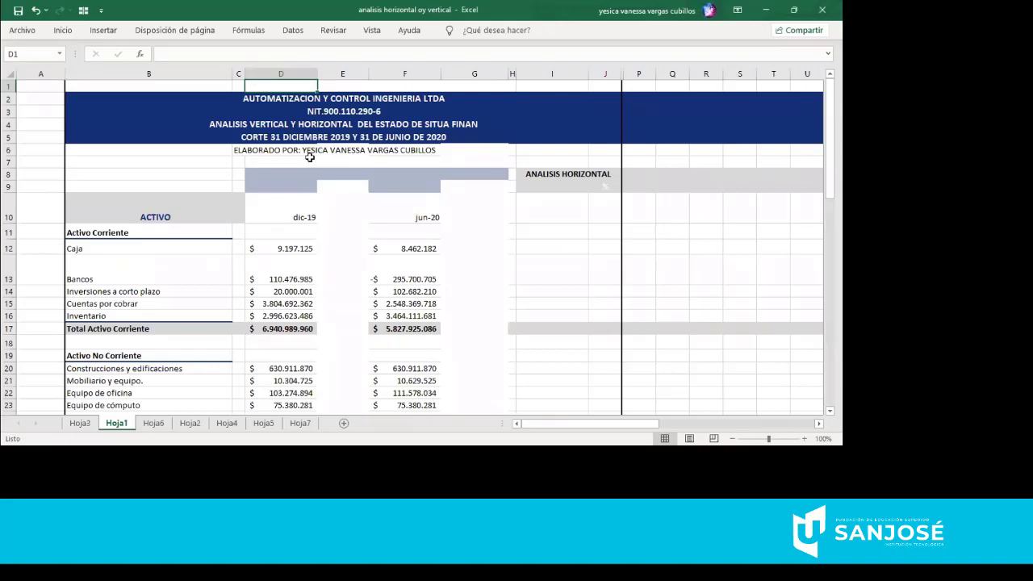
click(417, 73)
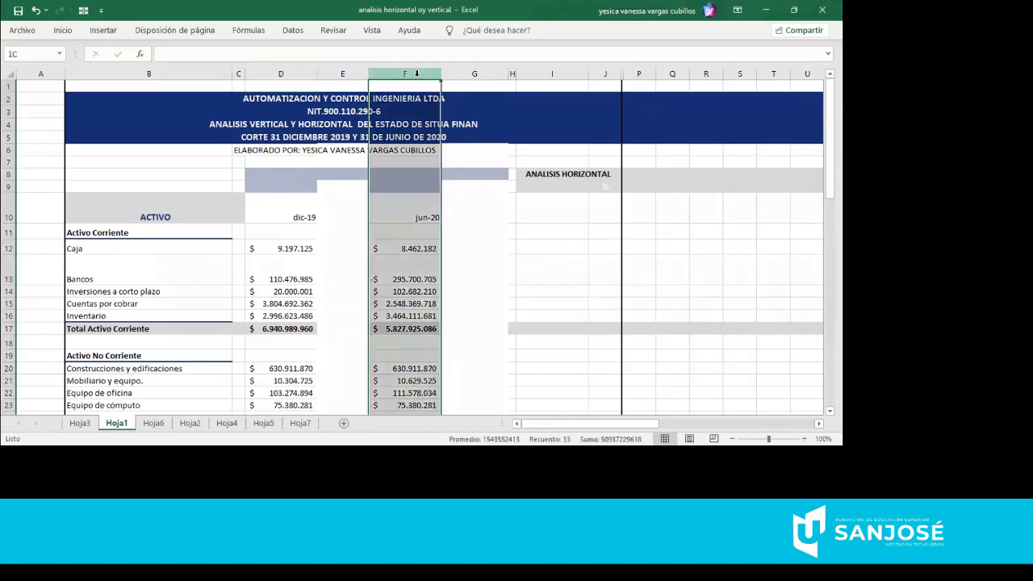
click(561, 74)
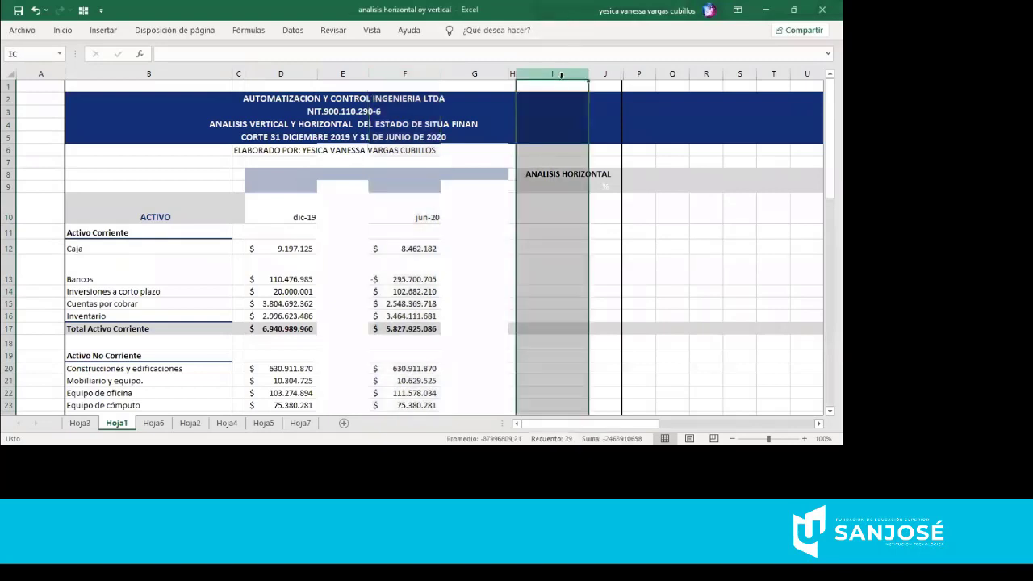
click(63, 30)
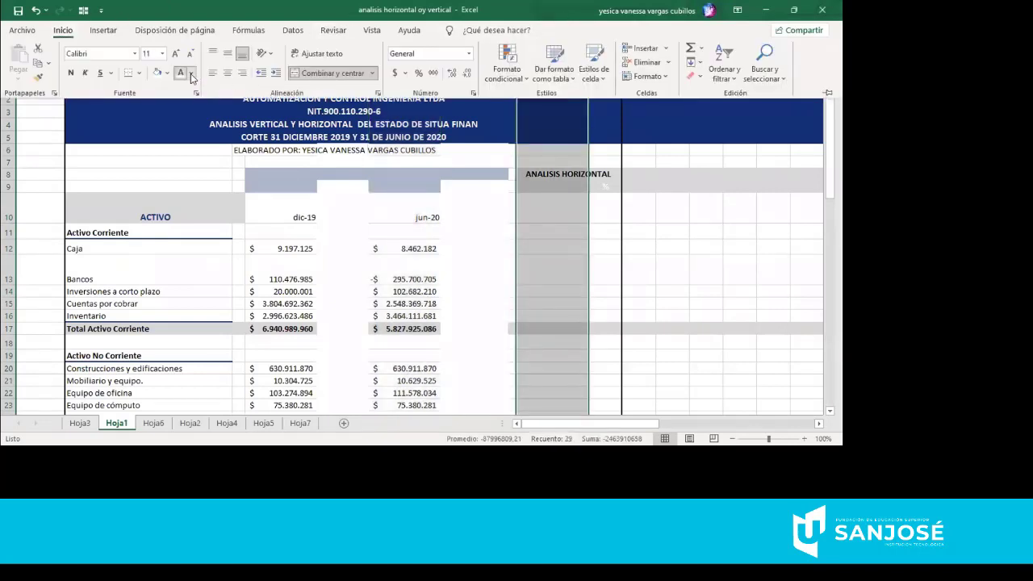
click(193, 75)
click(166, 87)
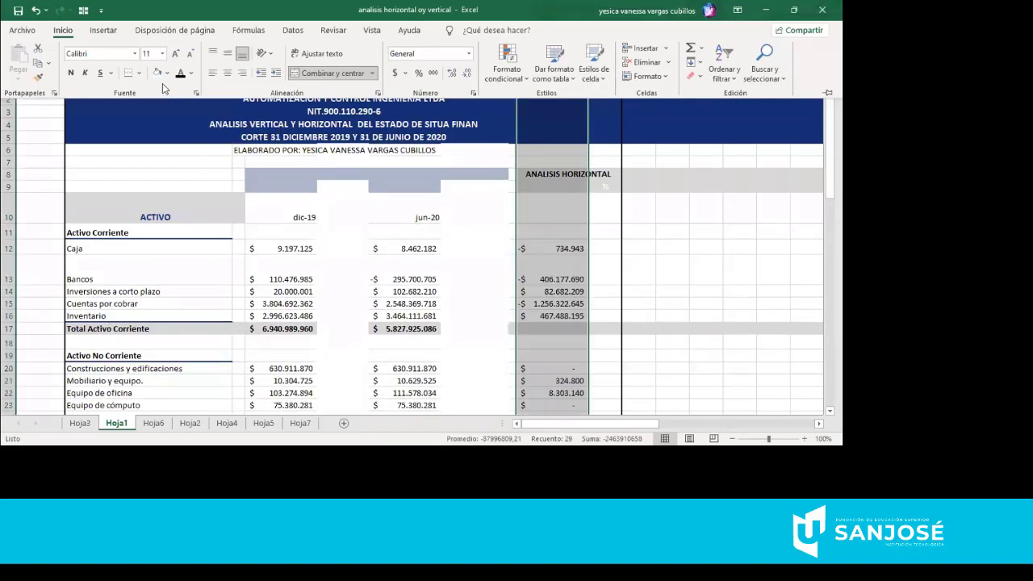
click(521, 245)
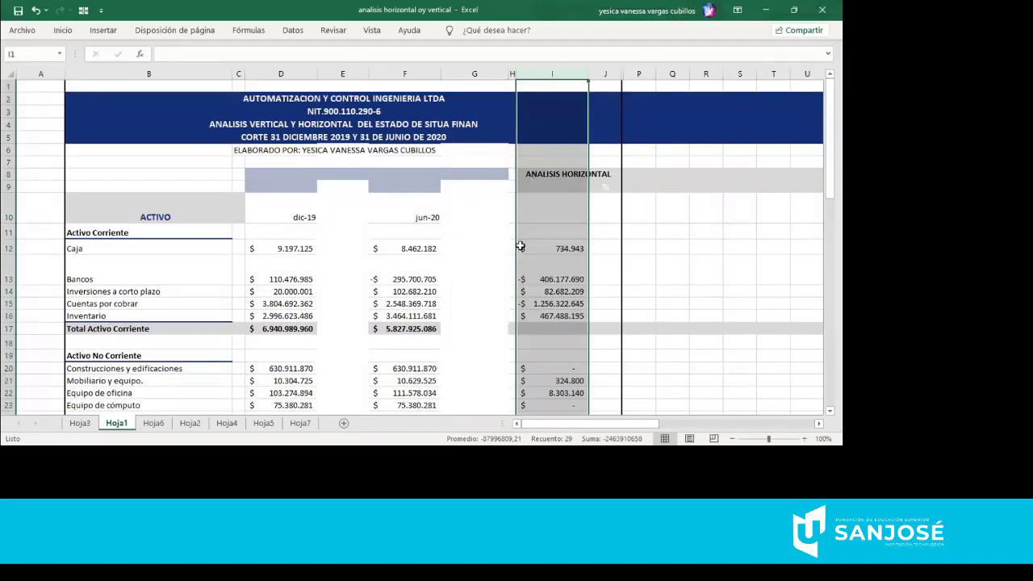
- Inspect the Caja variation formula in I12 and the cells it refers to
click(553, 250)
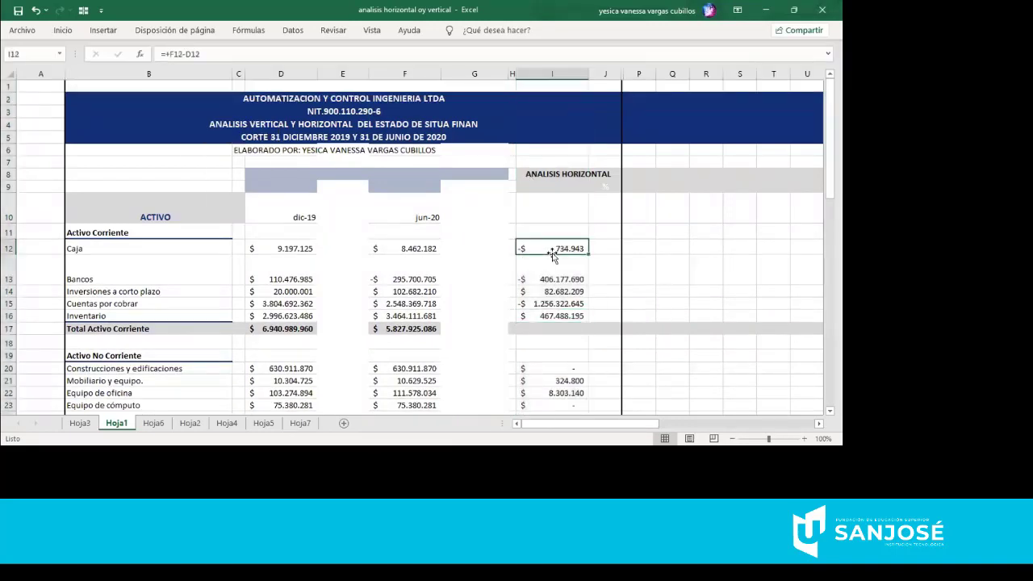
double_click(550, 251)
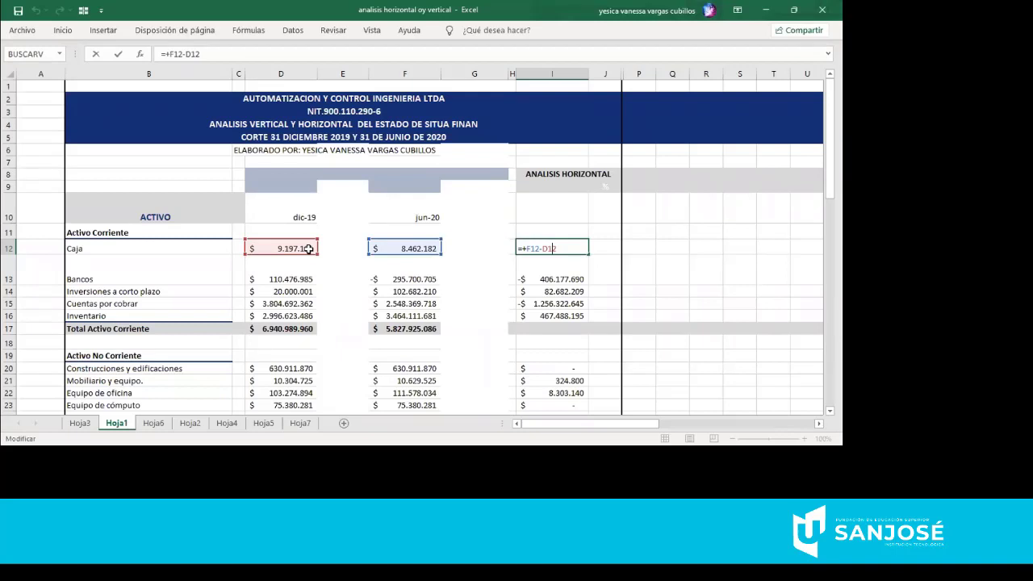
key(Return)
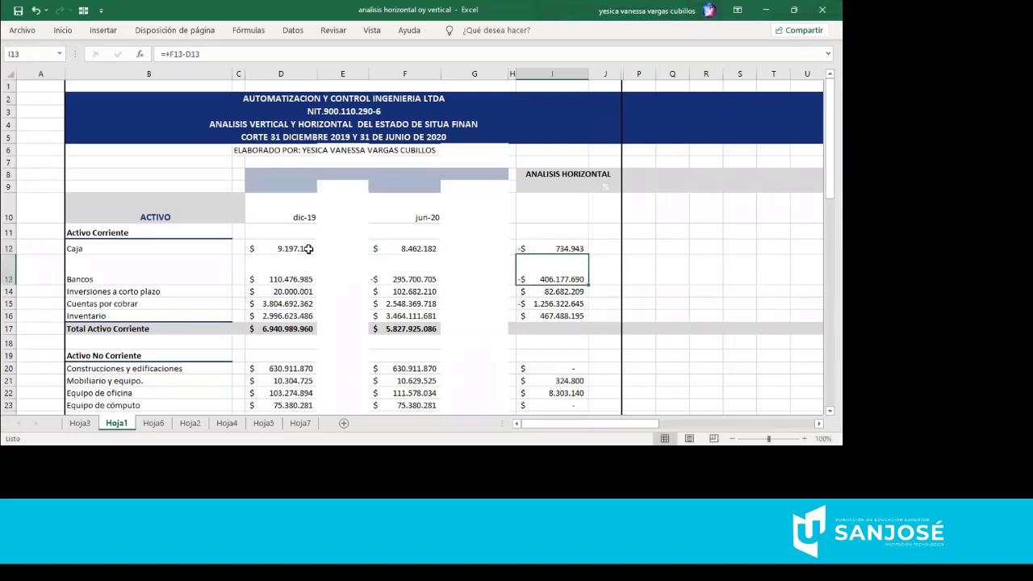
- Fill the Caja variation formula from I12 down to Total Activo Corriente in I17
click(636, 342)
click(571, 252)
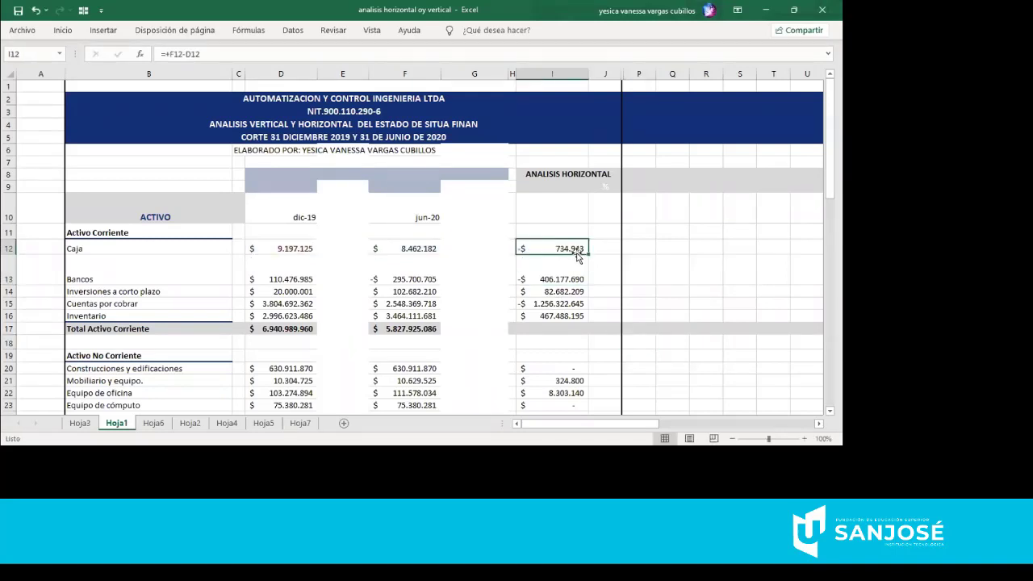
drag(589, 252, 581, 331)
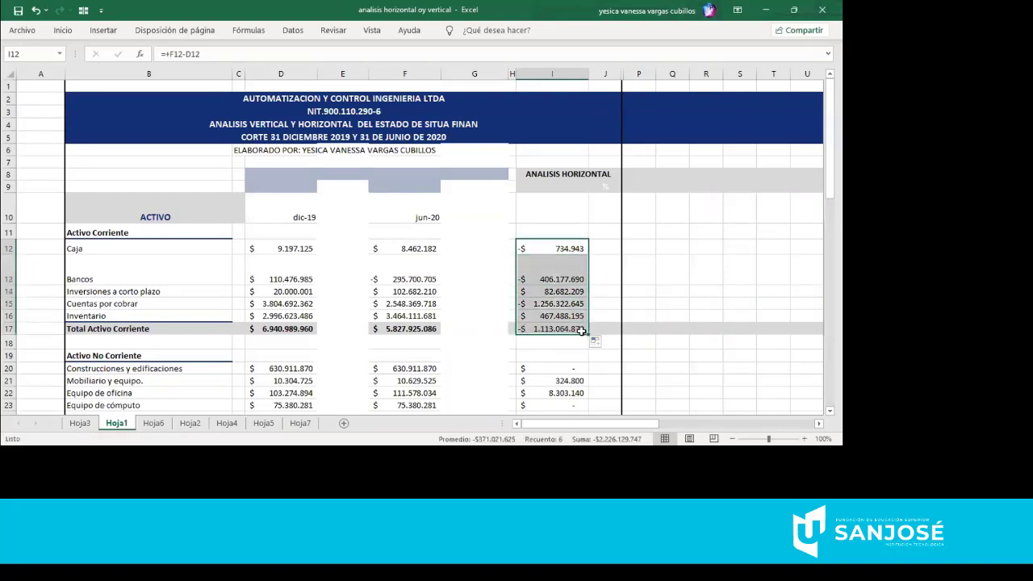
click(578, 357)
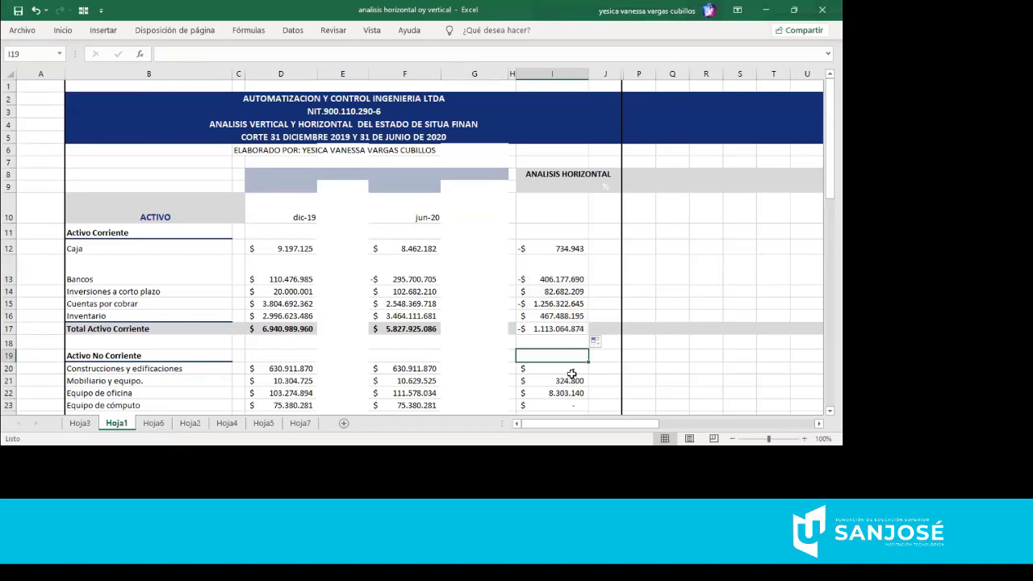
- Review the horizontal variations in column I from the non-current assets down past the liabilities and equity totals
click(573, 372)
key(Down)
key(Down)
key(Down)
key(Down)
key(Down)
key(Down)
key(Down)
key(Down)
key(Down)
key(Down)
key(Down)
key(Down)
key(Down)
key(Down)
key(Down)
key(Down)
key(Down)
key(Down)
key(Down)
key(Down)
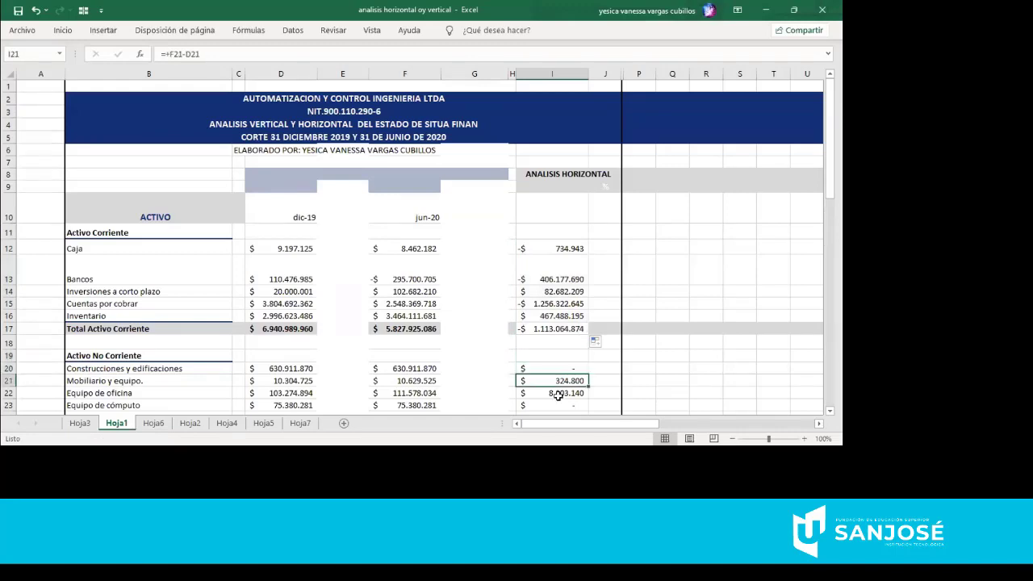
key(Down)
key(Down)
key(Down)
key(Down)
key(Down)
key(Down)
key(Down)
key(Down)
key(Down)
key(Down)
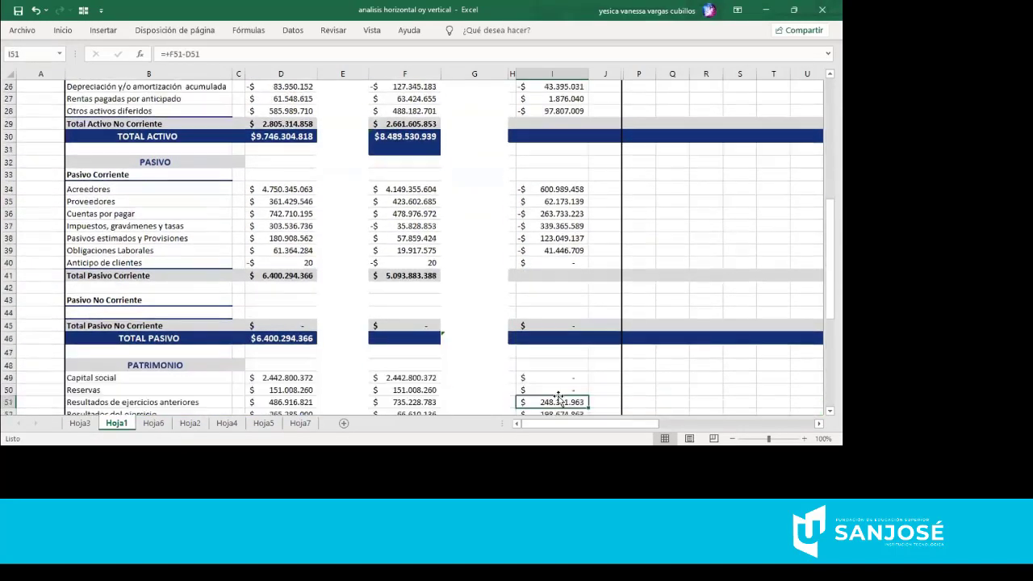
key(Down)
key(Down)
key(Down)
key(Down)
key(Down)
key(Down)
key(Down)
key(Down)
key(Down)
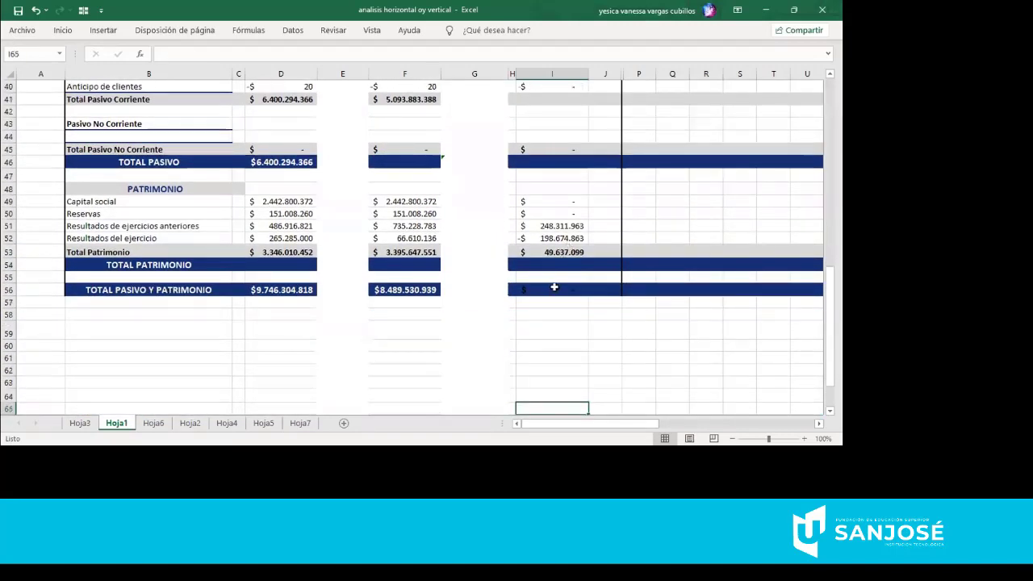
- Inspect the column I formulas for TOTAL PASIVO Y PATRIMONIO and Total Patrimonio
click(554, 289)
double_click(554, 289)
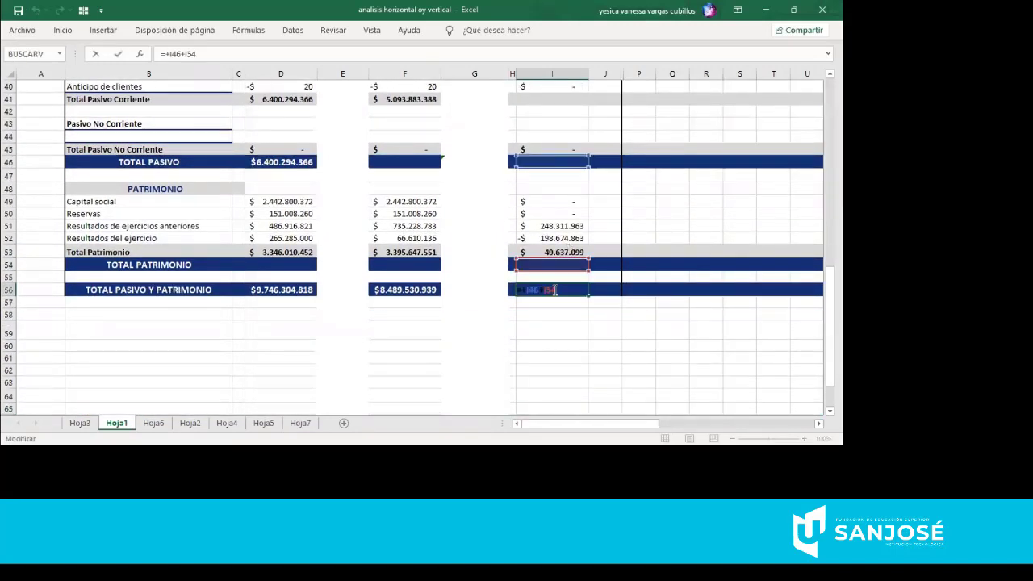
key(Escape)
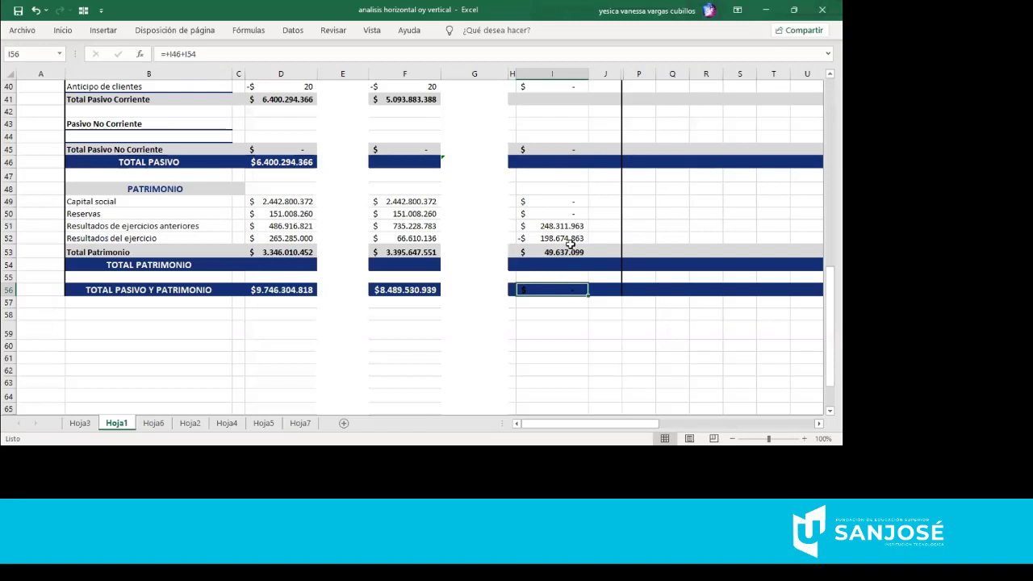
click(561, 252)
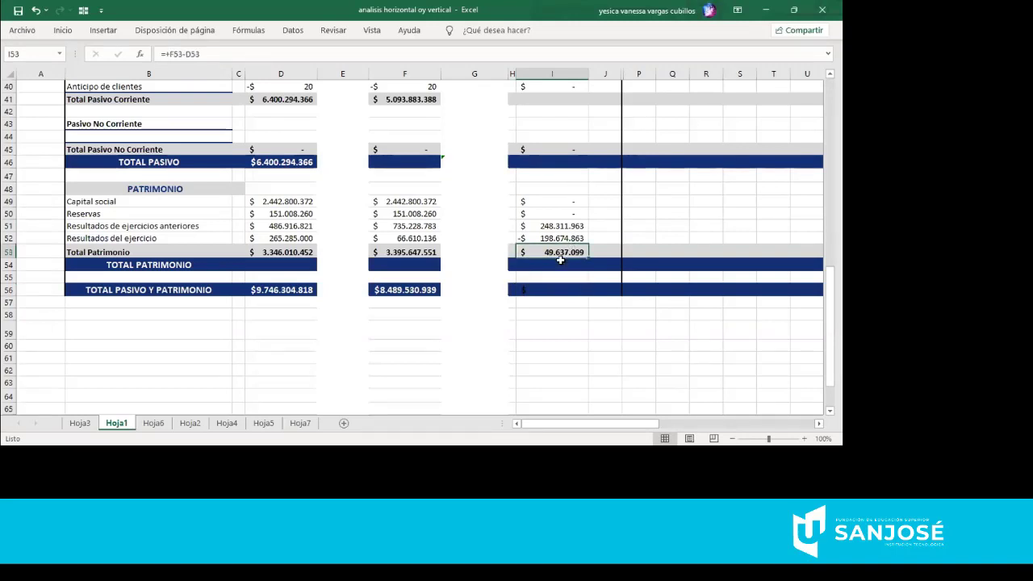
- Replace the TOTAL PASIVO Y PATRIMONIO formula in I56 with +F56-D56
click(555, 289)
text(+)
key(Left)
key(Left)
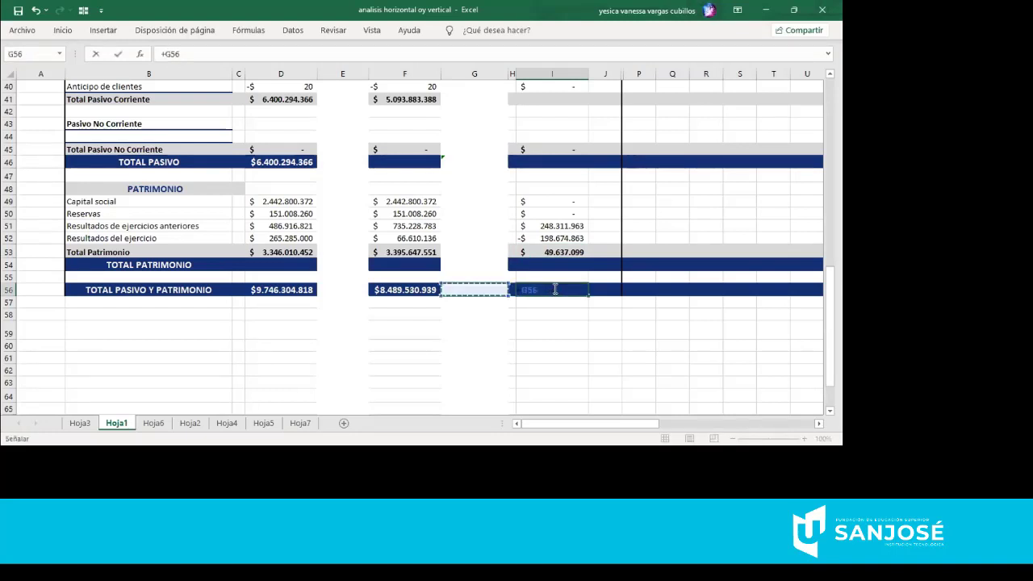
key(Left)
text(-)
key(Left)
key(Left)
key(Left)
key(Left)
key(Left)
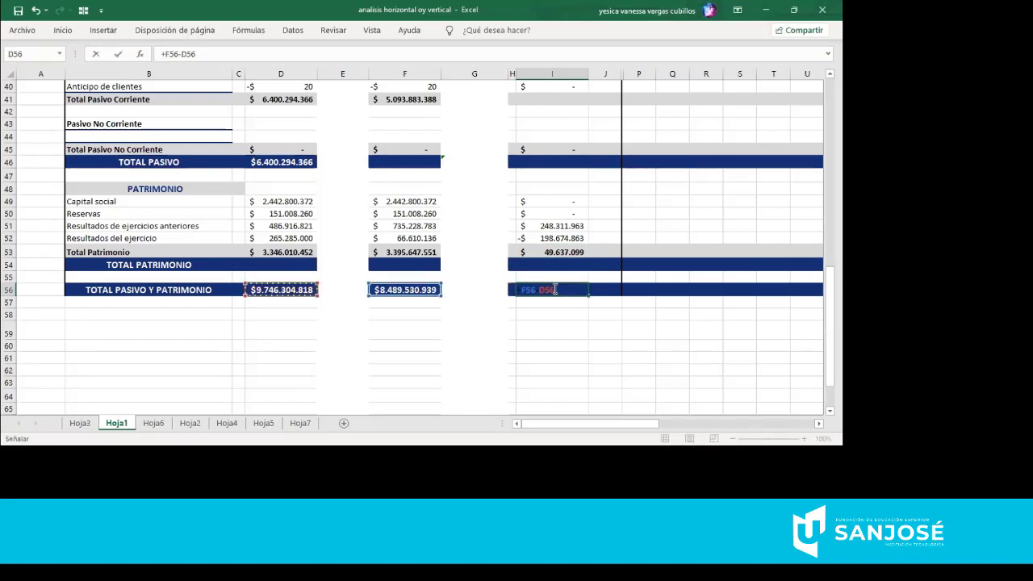
key(Return)
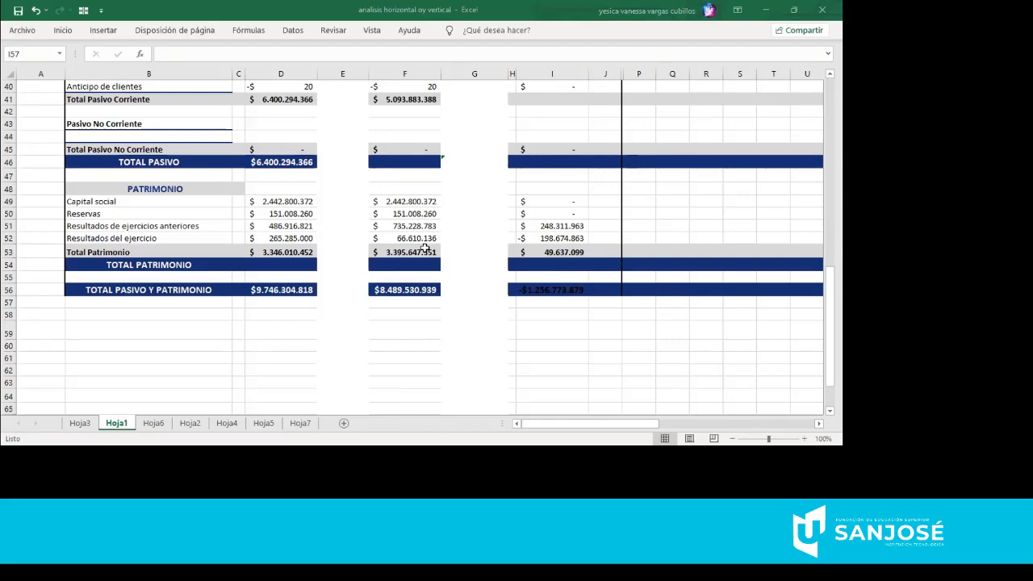
- Look back up column I of the Hoja1 balance sheet from the totals to the heading
key(Up)
key(Up)
key(Up)
key(Up)
key(Up)
key(Up)
key(Up)
key(Up)
key(Up)
key(Up)
key(Up)
key(Up)
key(Up)
key(Up)
key(Up)
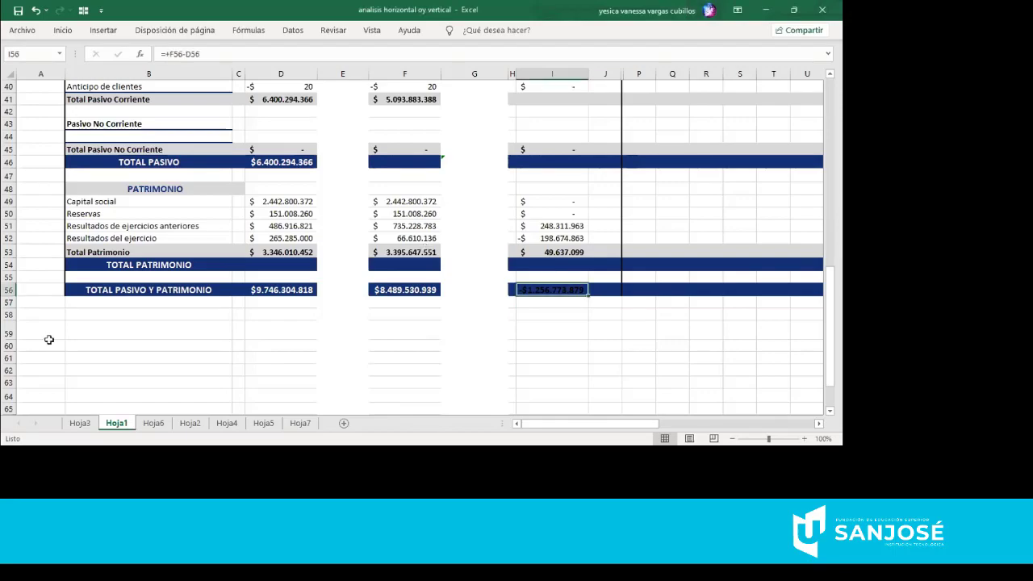
key(Up)
key(Up)
key(Up)
key(Up)
key(Up)
key(Up)
key(Up)
key(Up)
key(Up)
key(Up)
key(Up)
key(Up)
key(Up)
key(Up)
key(Up)
key(Up)
key(Up)
key(Up)
key(Up)
key(Up)
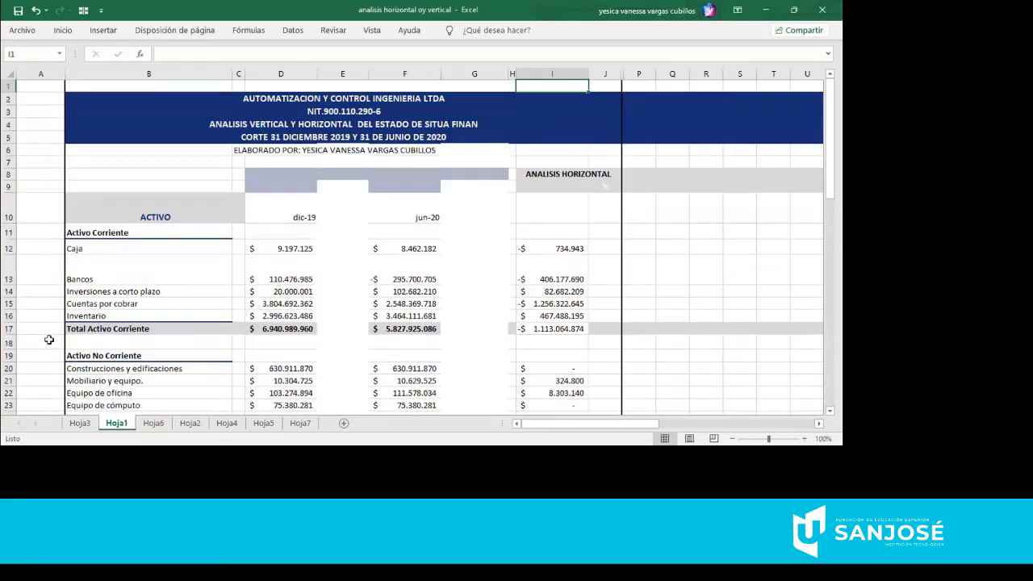
- Review the horizontal variations in column I from the current assets down to TOTAL PASIVO Y PATRIMONIO
key(Down)
key(Down)
key(Down)
key(Down)
key(Down)
key(Down)
key(Down)
key(Down)
key(Down)
key(Down)
key(Down)
key(Down)
key(Down)
key(Down)
key(Down)
key(Down)
key(Down)
key(Down)
key(Down)
key(Down)
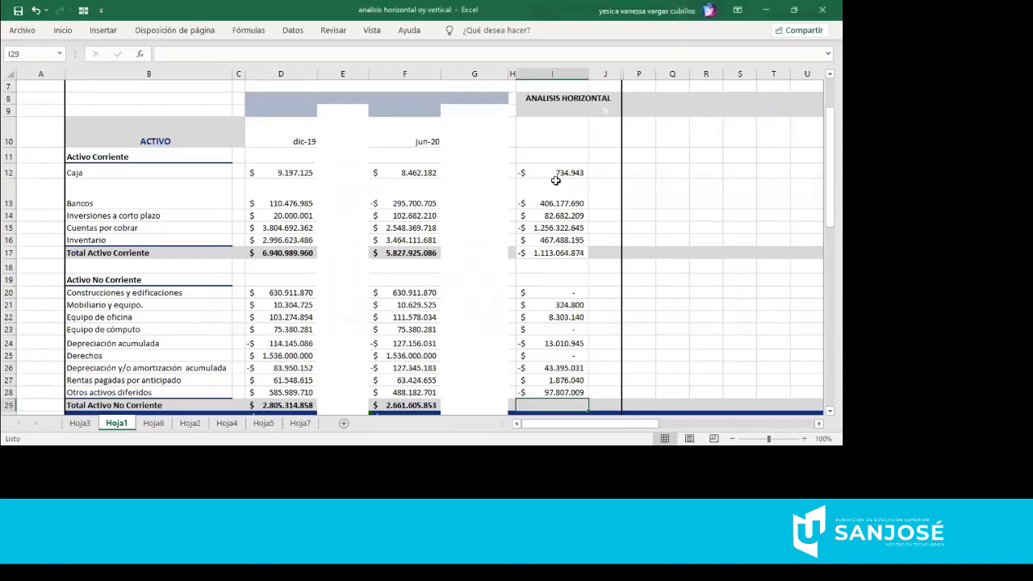
key(Down)
key(Down)
key(Down)
key(Down)
key(Down)
key(Down)
key(Down)
key(Down)
key(Down)
key(Down)
key(Down)
key(Down)
key(Down)
key(Down)
key(Down)
key(Down)
key(Down)
key(Down)
key(Down)
key(Down)
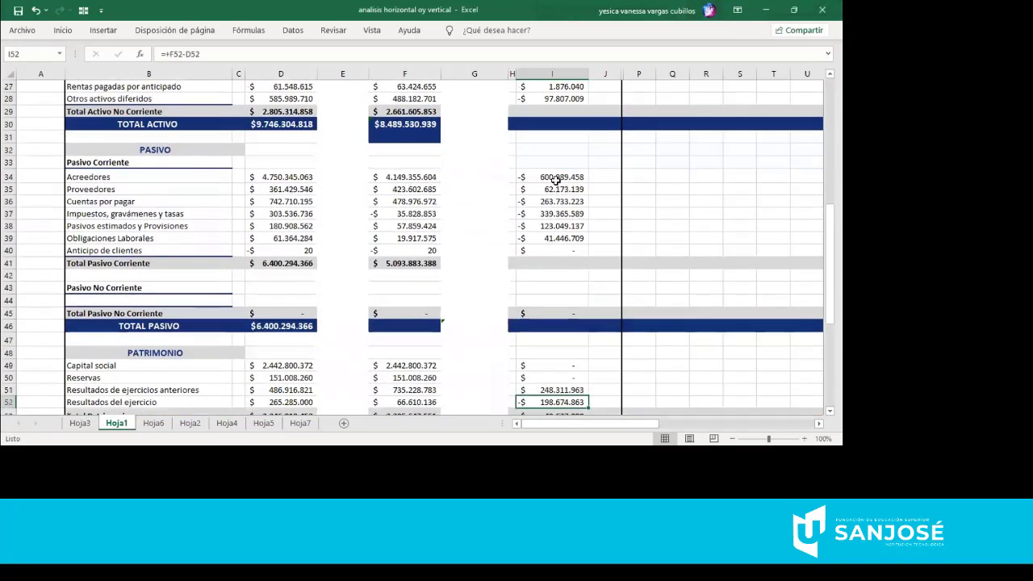
key(Down)
key(Down)
key(Down)
key(Down)
key(Down)
key(Down)
key(Down)
key(Down)
key(Down)
key(Down)
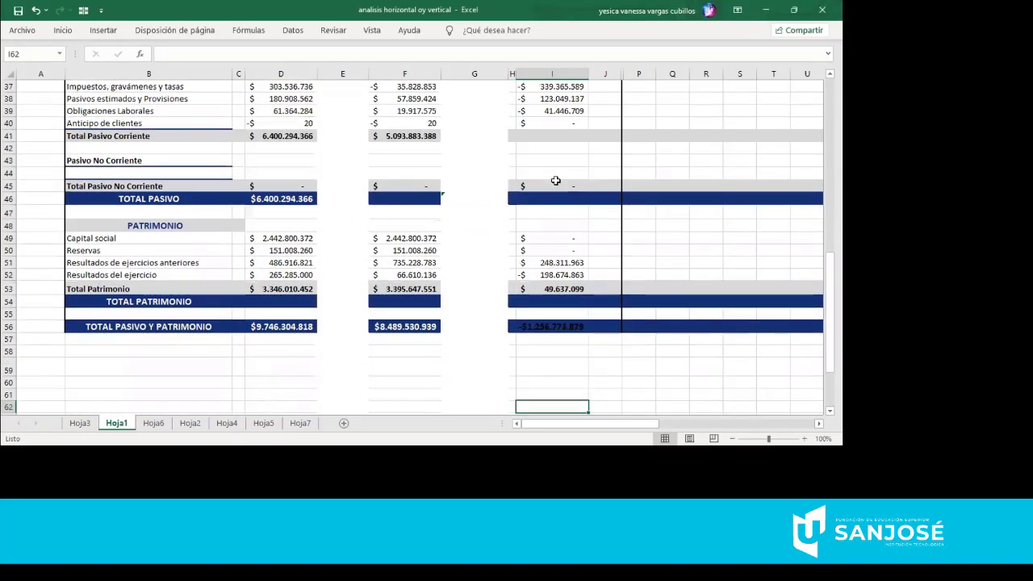
key(Down)
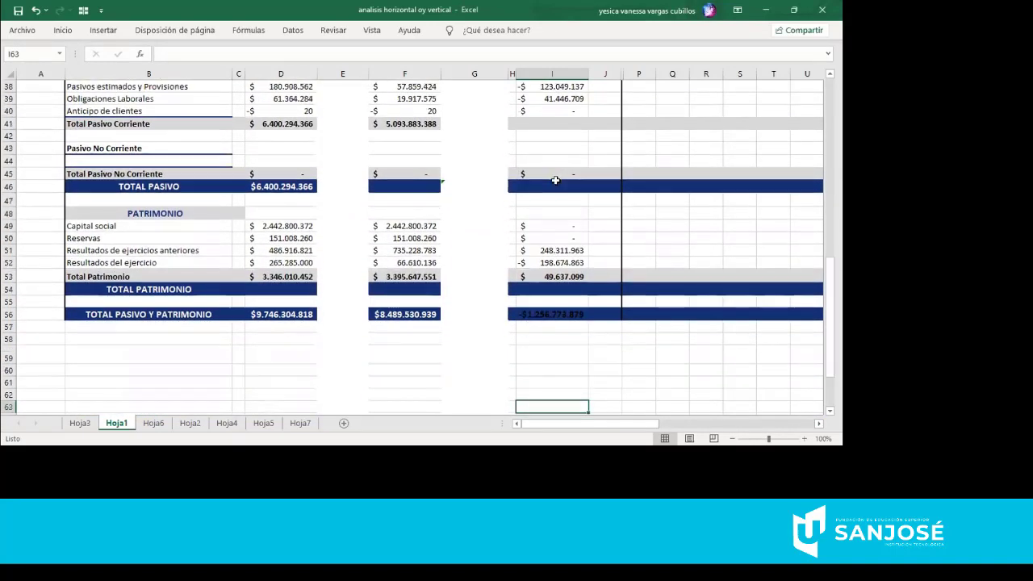
- Give the TOTAL PASIVO Y PATRIMONIO variation in I56 a white background
click(548, 312)
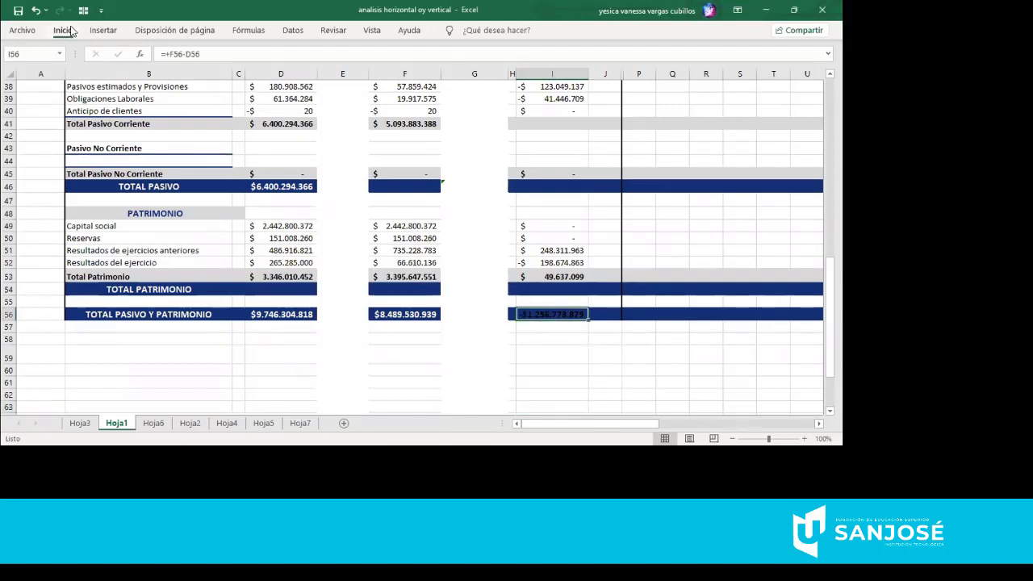
click(65, 30)
click(156, 74)
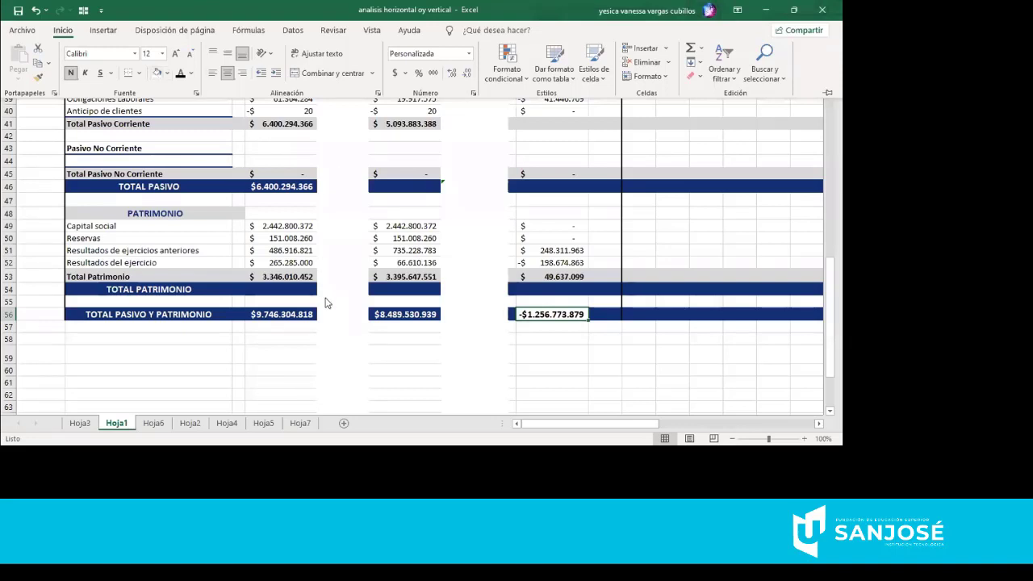
key(Escape)
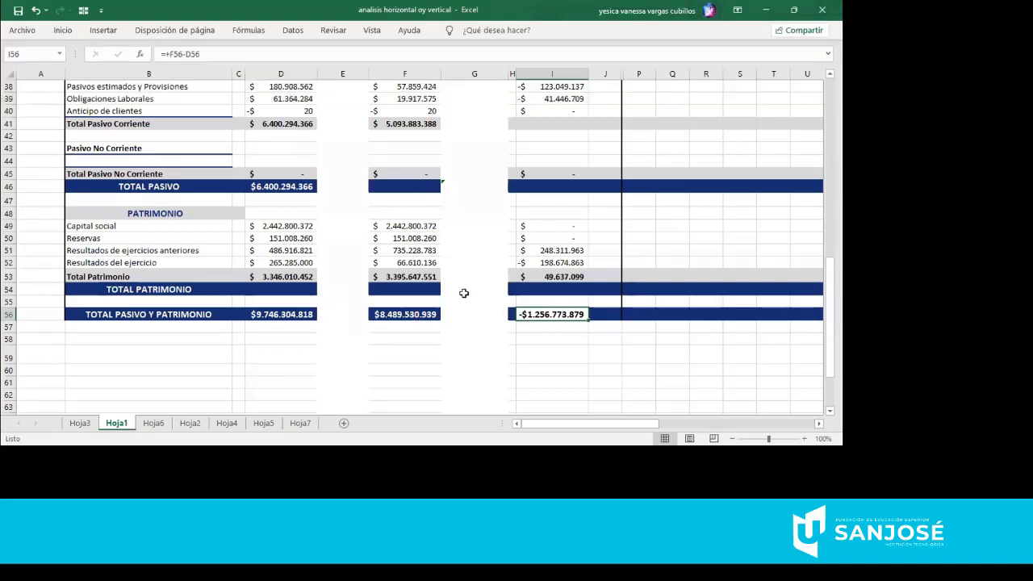
- On the Hoja2 income statement, set the font colour of the whole ANALISIS HORIZONTAL column H to black
click(190, 422)
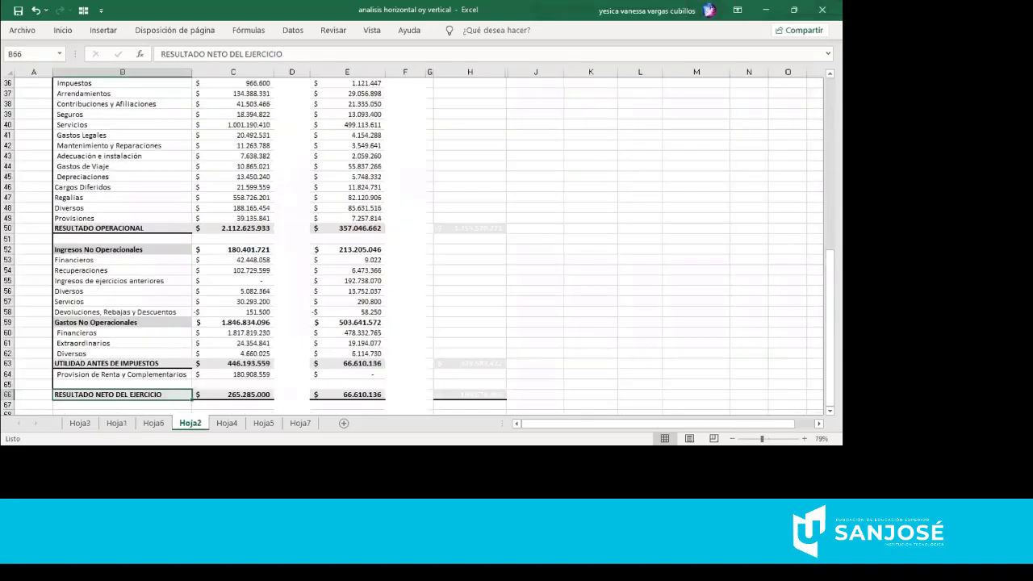
scroll(419, 242, up, 10)
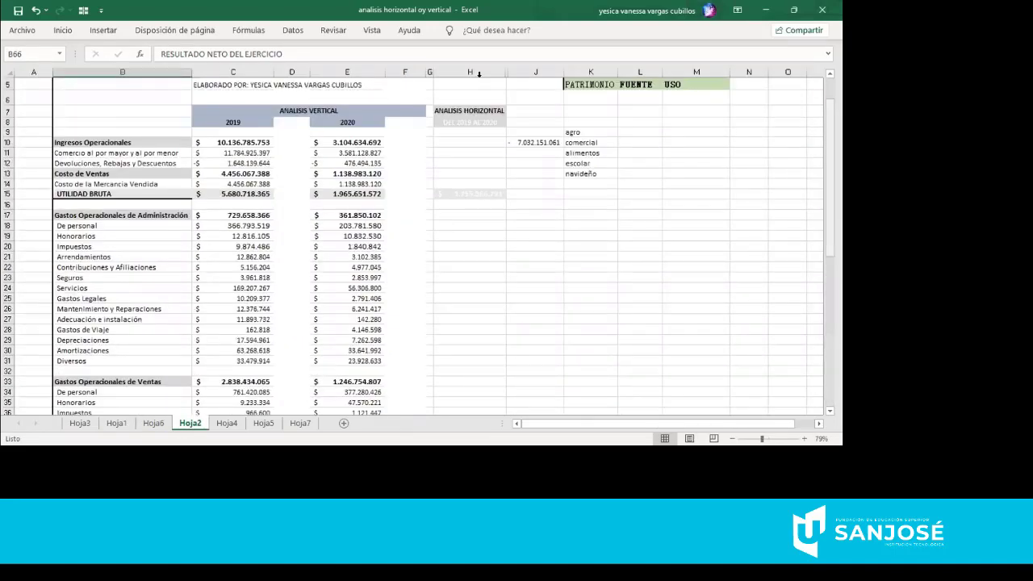
click(479, 73)
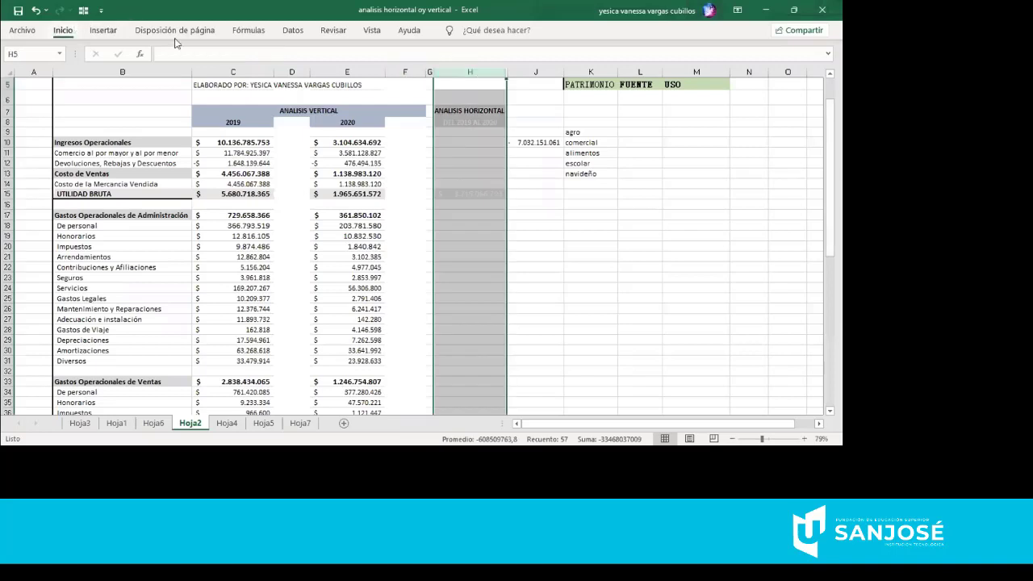
click(175, 38)
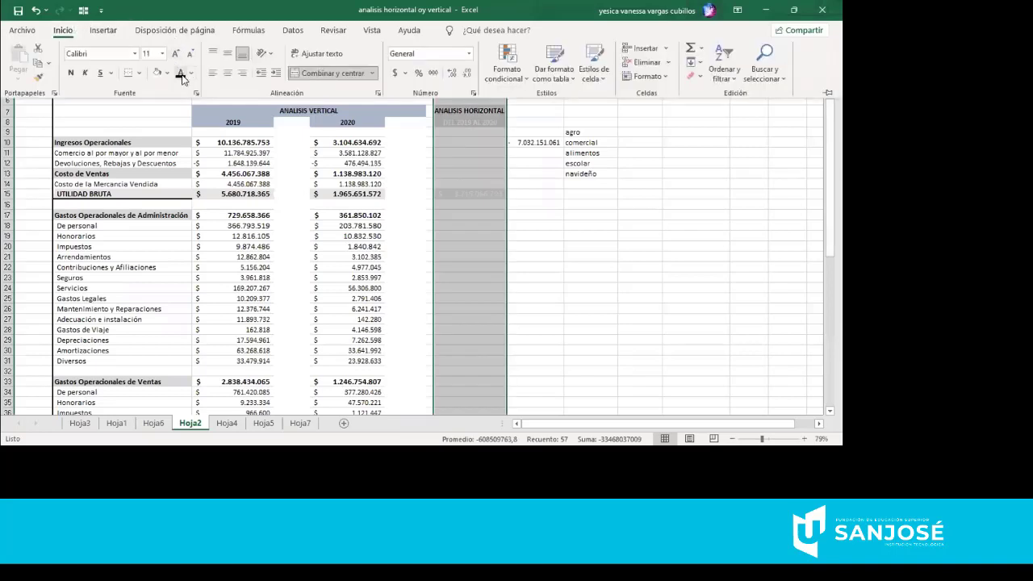
click(446, 383)
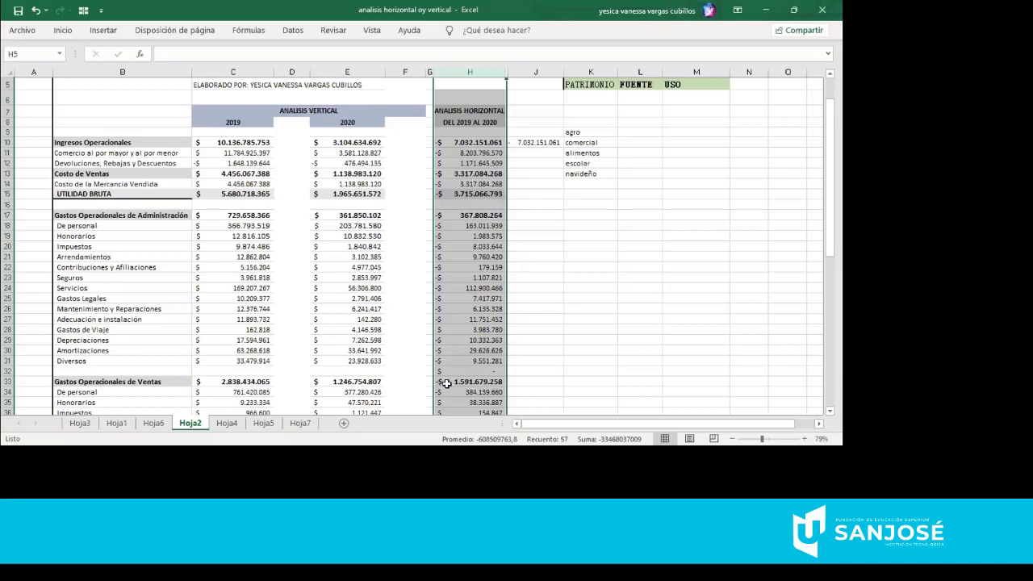
- Review the column H variations from Gastos Operacionales de Ventas down to RESULTADO NETO DEL EJERCICIO
click(446, 384)
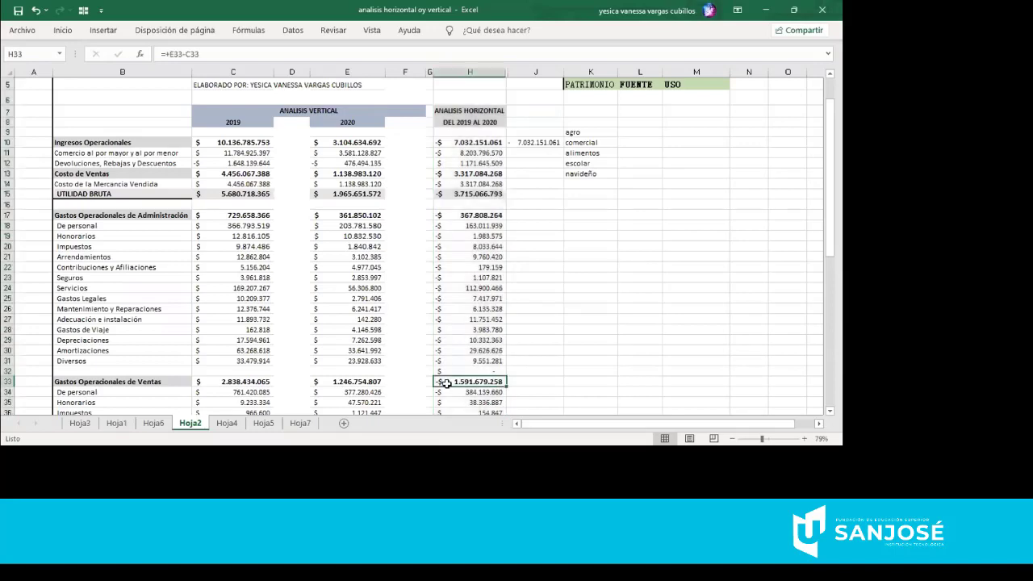
key(Down)
key(Down)
key(Down)
key(Down)
key(Down)
key(Down)
key(Down)
key(Down)
key(Down)
key(Down)
key(Down)
key(Down)
key(Down)
key(Down)
key(Down)
key(Down)
key(Down)
key(Down)
key(Down)
key(Down)
key(Down)
key(Down)
key(Down)
key(Down)
key(Down)
key(Down)
key(Down)
key(Down)
key(Down)
key(Down)
key(Down)
key(Down)
key(Down)
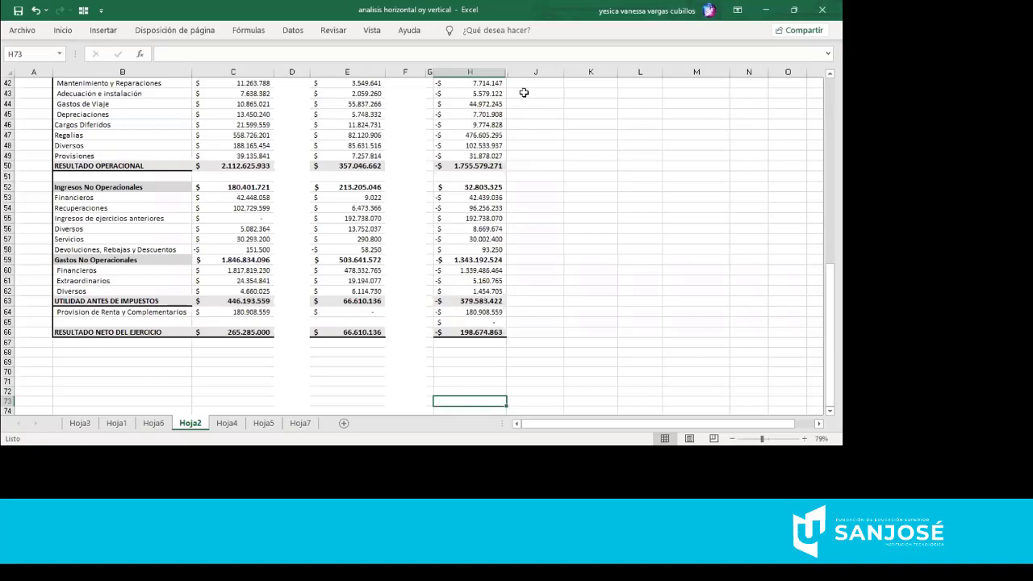
- Fill the Adecuación e instalación variation formula from H43 down to Provisiones in H49
drag(488, 93, 501, 164)
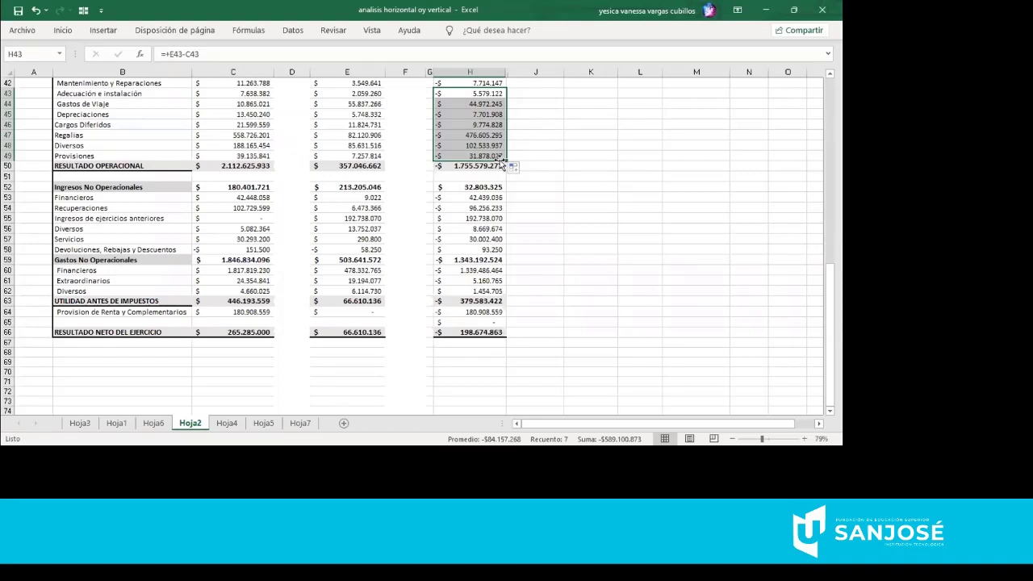
click(575, 156)
- Look back up the income statement from the operating sales expenses to the headings and the source-and-use table
key(Up)
key(Up)
key(Up)
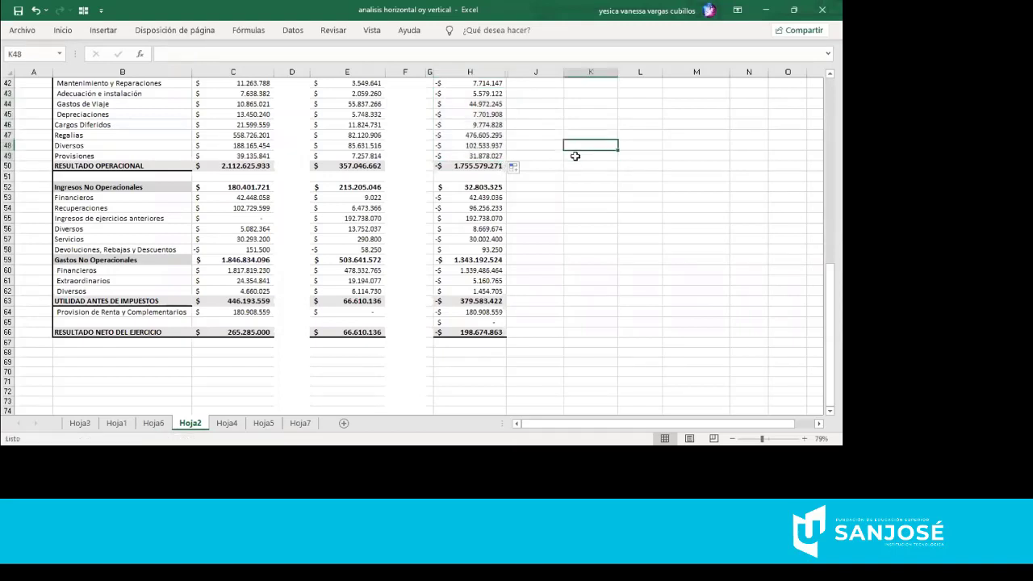
key(Up)
key(Up)
key(Up)
key(Up)
key(Up)
key(Up)
key(Up)
key(Up)
key(Up)
key(Up)
key(Up)
key(Up)
key(Up)
key(Up)
key(Up)
key(Up)
key(Up)
key(Up)
key(Up)
key(Up)
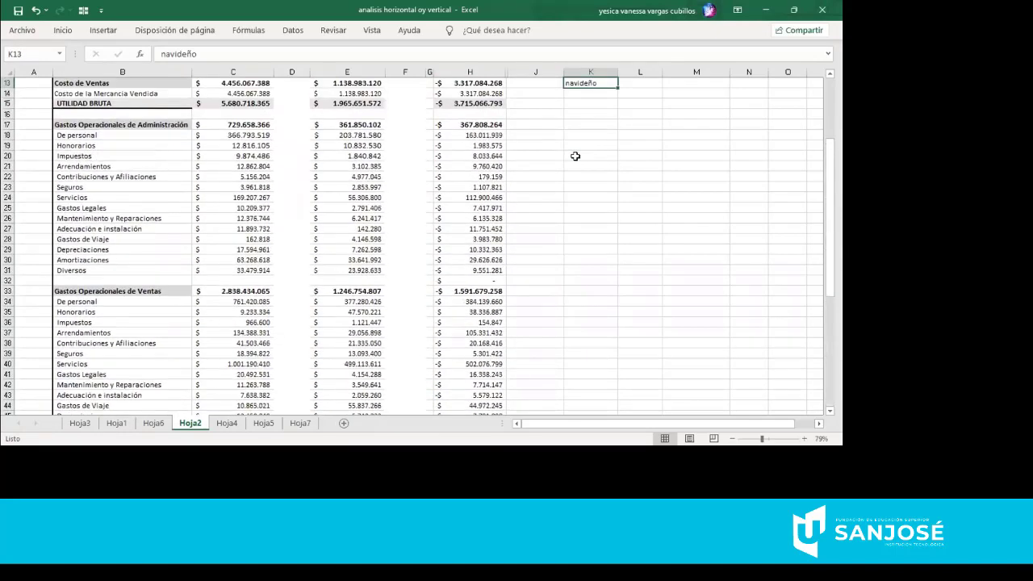
key(Up)
key(Up)
key(Up)
key(Up)
- Examine the income statement variations from Ingresos Operacionales down through the administration expenses to Gastos Operacionales de Ventas
key(Down)
key(Down)
key(Down)
key(Down)
key(Down)
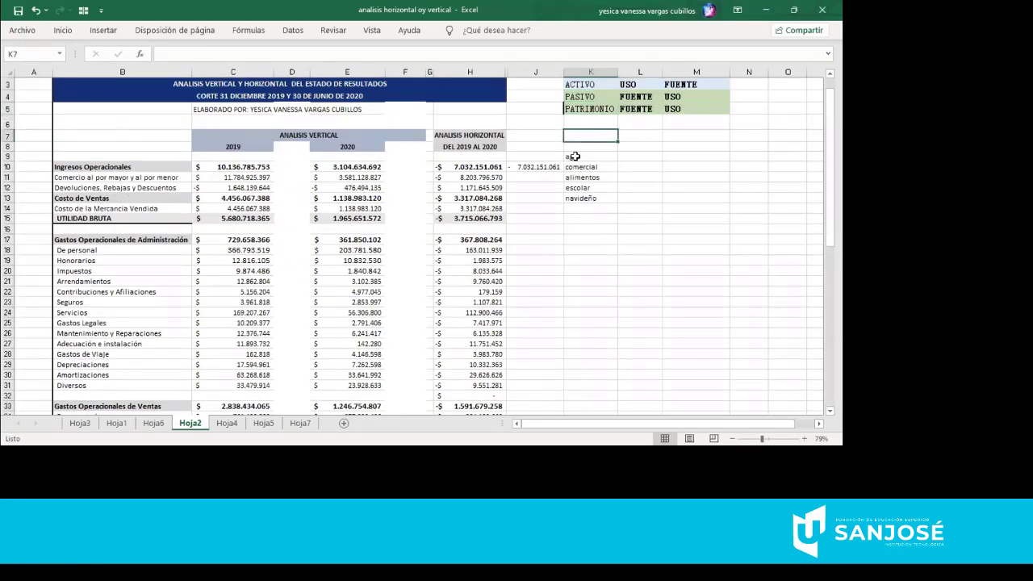
key(Down)
key(Down)
key(Down)
key(Down)
key(Down)
key(Down)
key(Down)
key(Down)
key(Down)
key(Down)
key(Down)
key(Down)
key(Down)
key(Down)
key(Down)
key(Down)
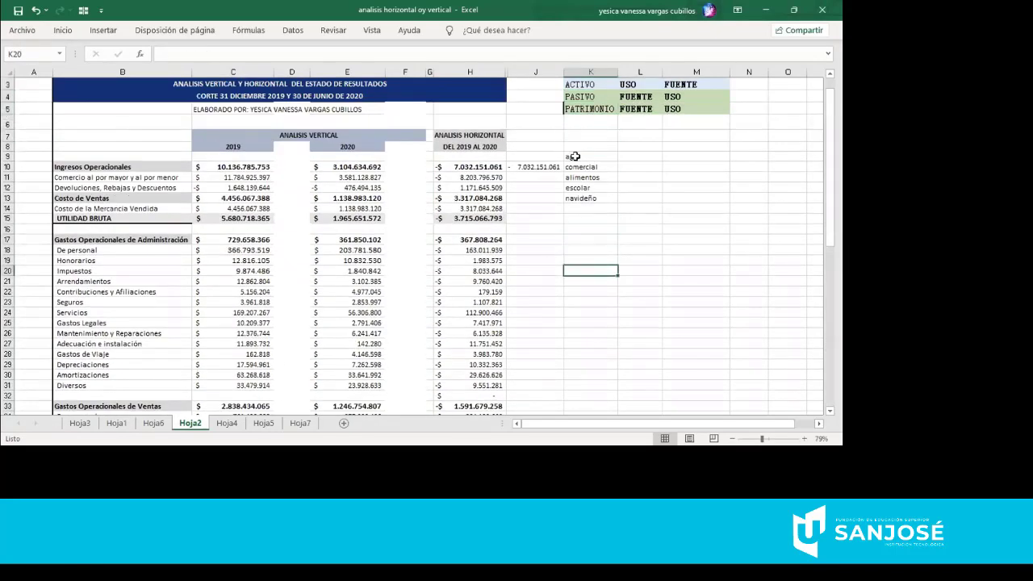
key(Down)
key(Down)
key(Down)
key(Down)
key(Down)
key(Down)
key(Down)
key(Down)
key(Down)
key(Down)
key(Down)
key(Down)
key(Down)
key(Down)
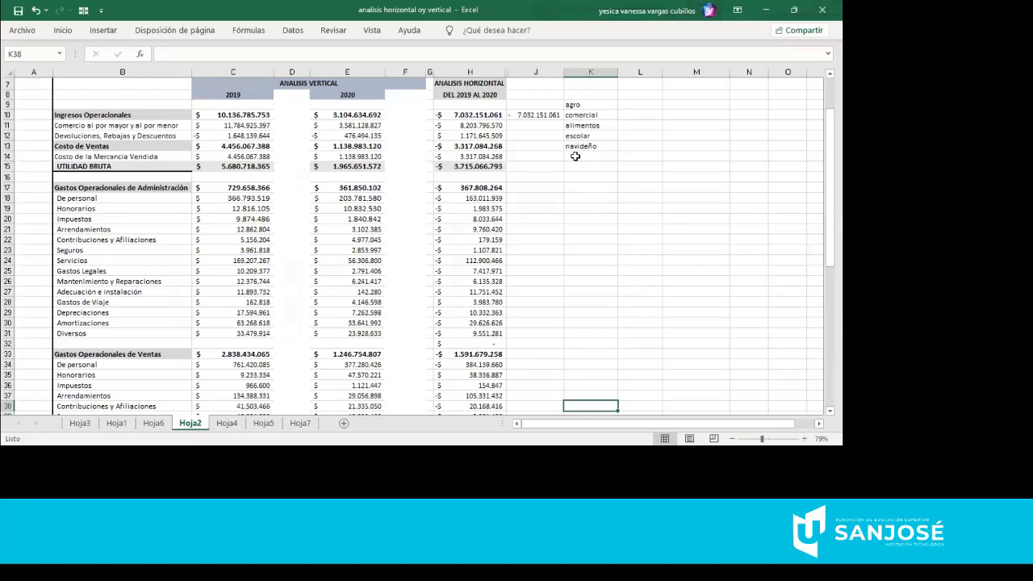
- Examine the income statement variations from Gastos Operacionales de Ventas down to RESULTADO NETO DEL EJERCICIO
key(Down)
key(Down)
key(Down)
key(Down)
key(Down)
key(Down)
key(Down)
key(Down)
key(Down)
key(Down)
key(Down)
key(Down)
key(Down)
key(Down)
key(Down)
key(Down)
key(Down)
key(Down)
key(Down)
key(Down)
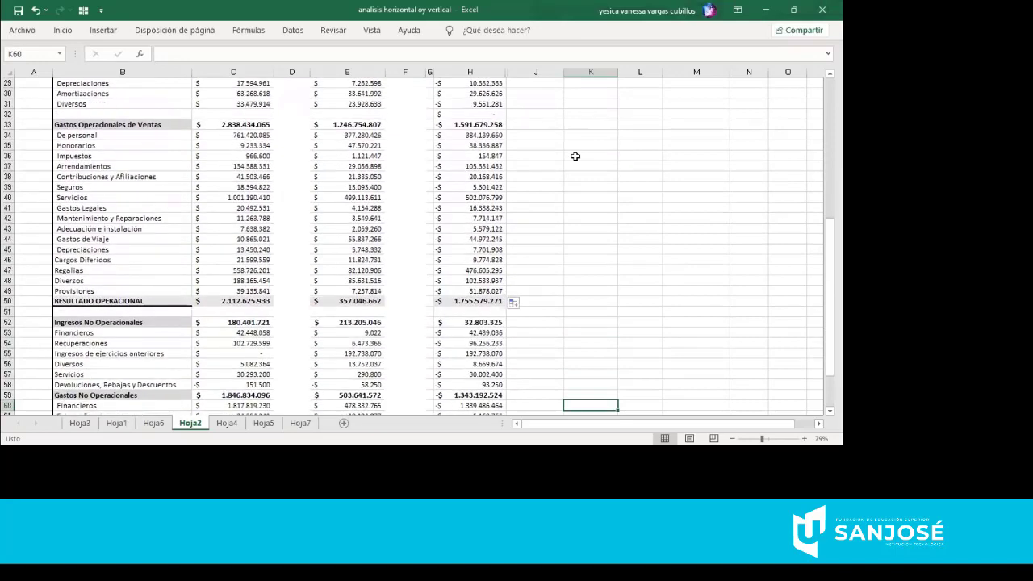
key(Down)
key(Down)
key(Down)
key(Down)
key(Down)
key(Down)
key(Down)
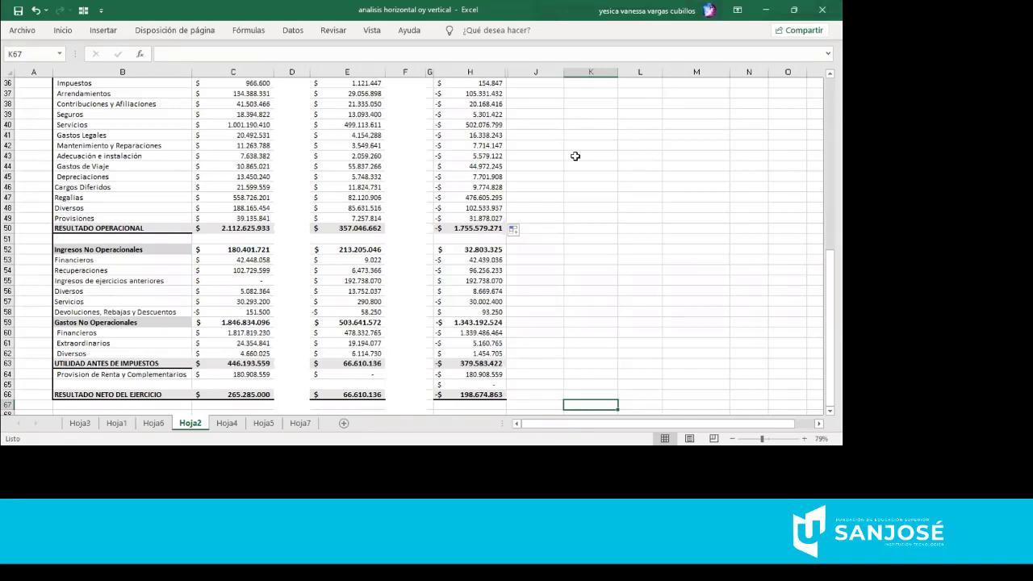
- Switch to Hoja1 and look back up the balance sheet from TOTAL PASIVO Y PATRIMONIO to the report heading
click(116, 423)
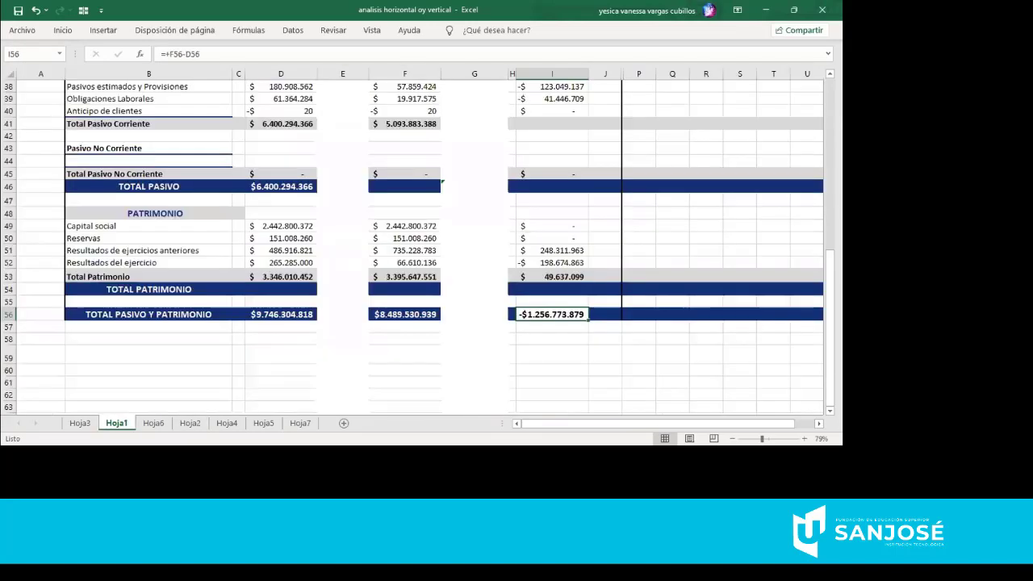
click(282, 407)
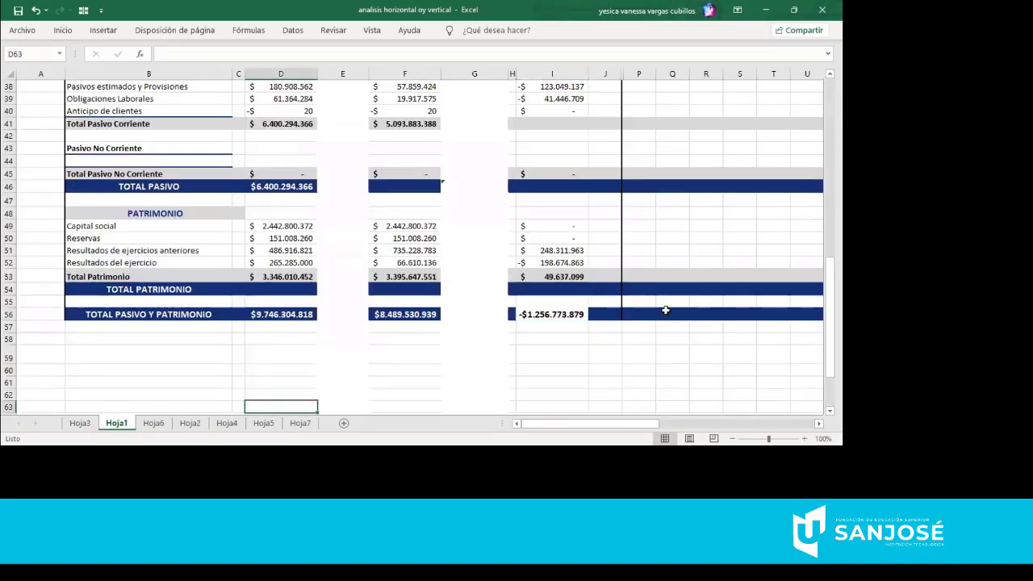
key(Up)
key(Up)
key(Up)
key(Up)
key(Up)
key(Up)
key(Up)
key(Up)
key(Up)
key(Up)
key(Up)
key(Up)
key(Up)
key(Up)
key(Up)
key(Up)
key(Up)
key(Up)
key(Up)
key(Up)
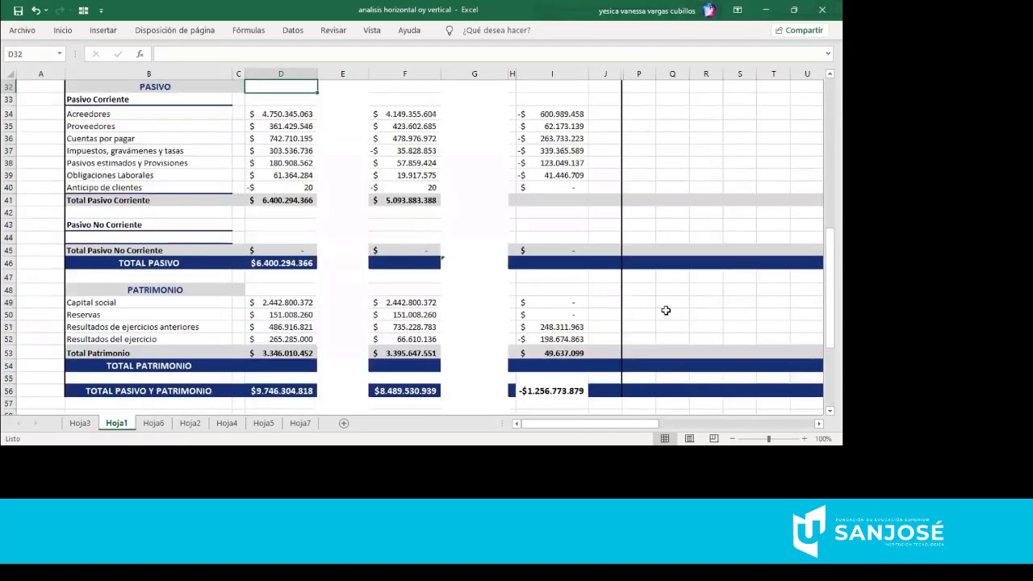
key(Up)
key(Up)
key(Up)
key(Up)
key(Up)
key(Up)
key(Up)
key(Up)
key(Up)
key(Up)
key(Up)
key(Up)
key(Up)
key(Up)
key(Up)
key(Up)
key(Up)
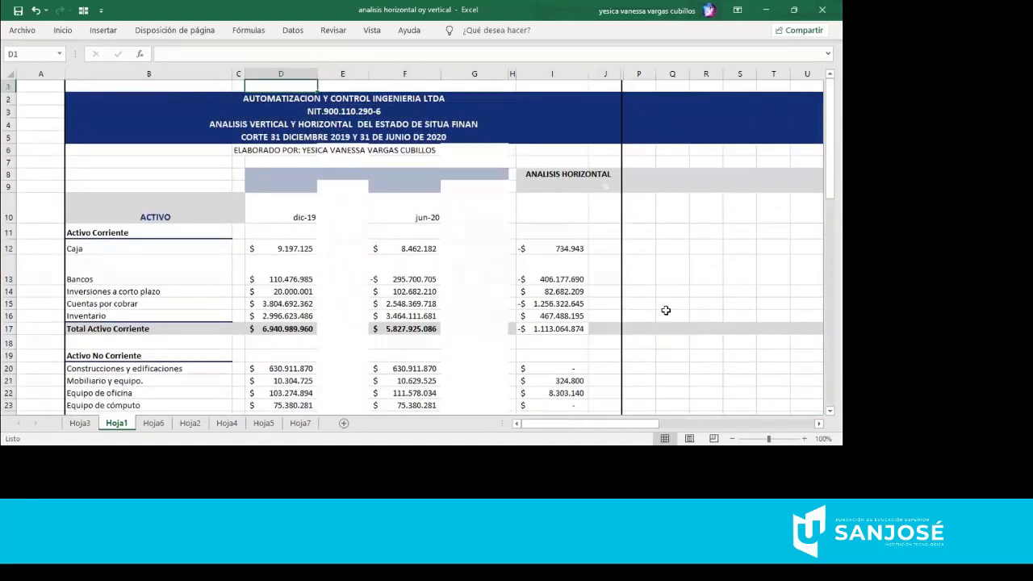
- Correct the cut-off heading in B5 to read CORTE 31 DICIEMBRE 2019 Y 30 DE JUNIO DE 2020
double_click(360, 138)
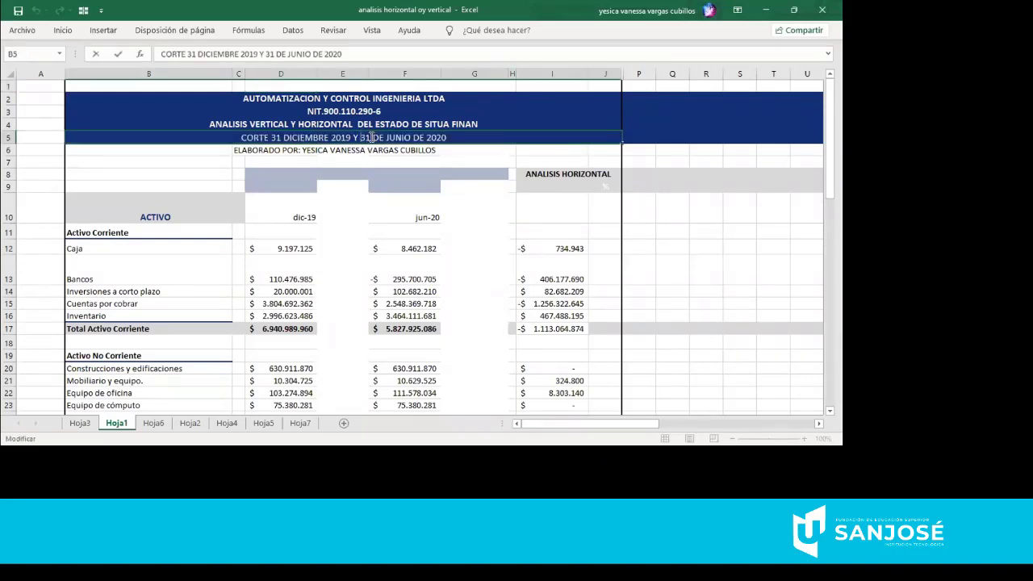
key(ctrl+n)
key(Return)
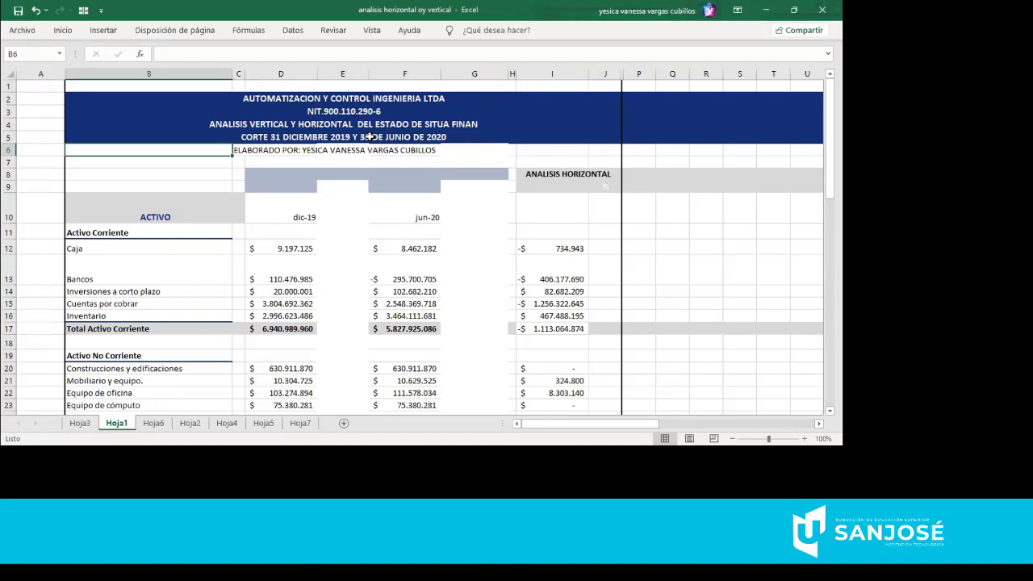
- Examine the horizontal analysis variations of the current assets in column I, from Bancos to Inventario
click(550, 72)
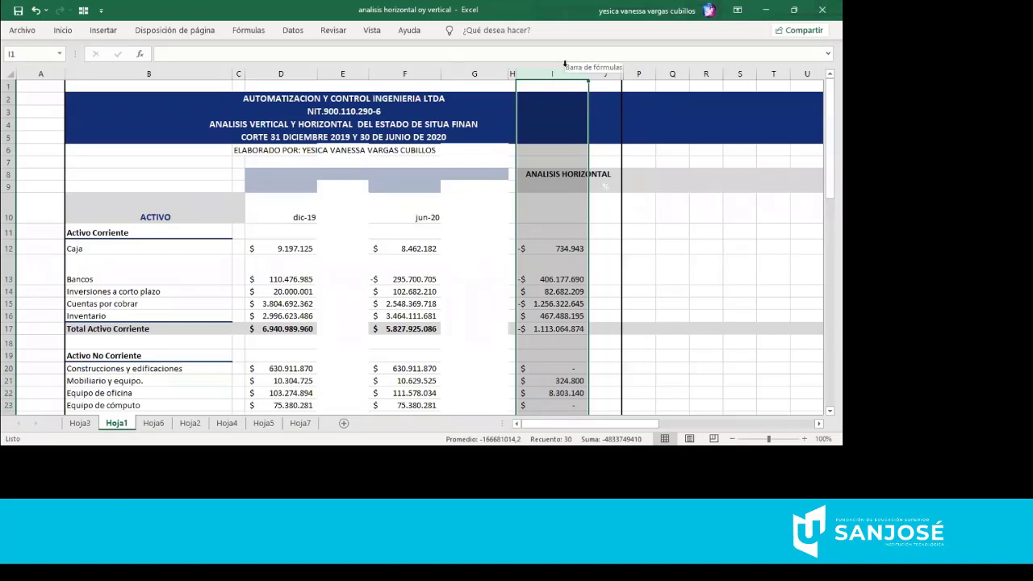
click(551, 289)
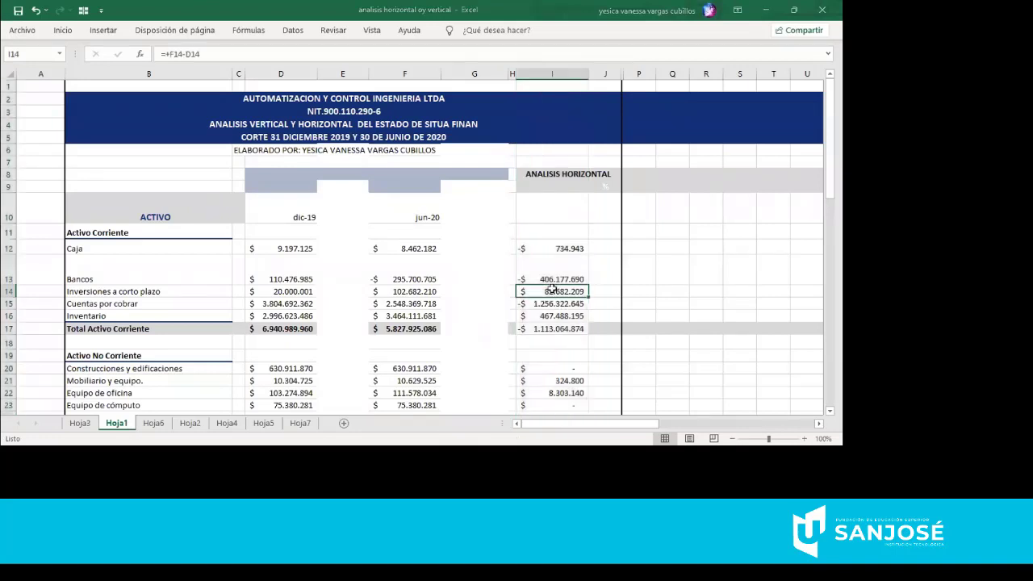
click(421, 304)
click(558, 280)
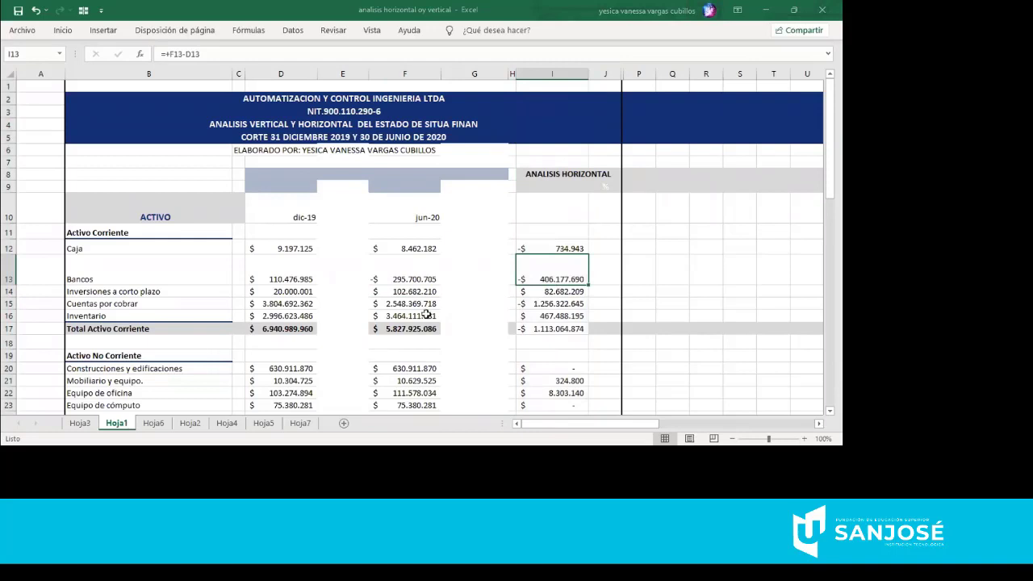
drag(426, 314, 543, 302)
click(551, 303)
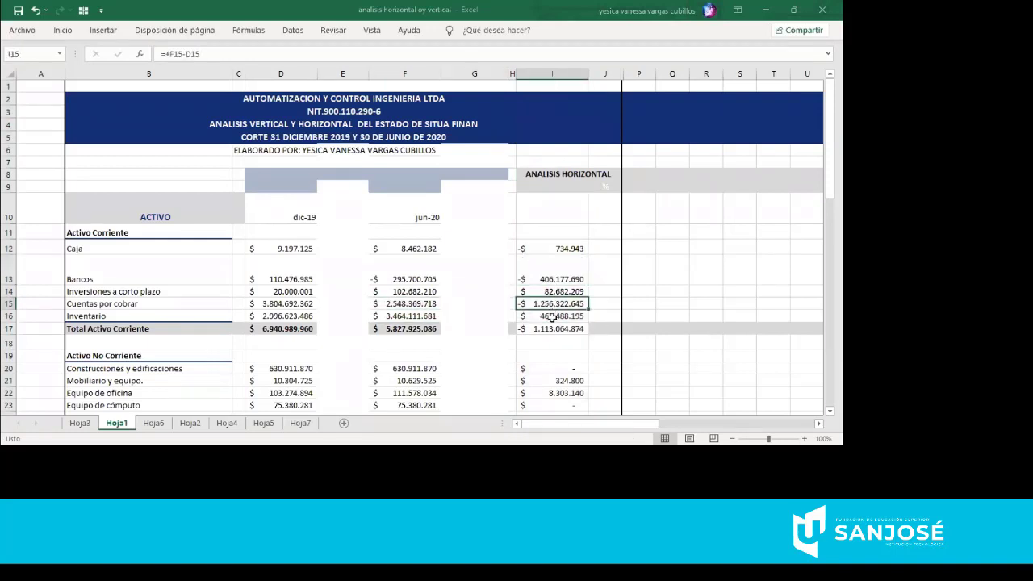
click(551, 316)
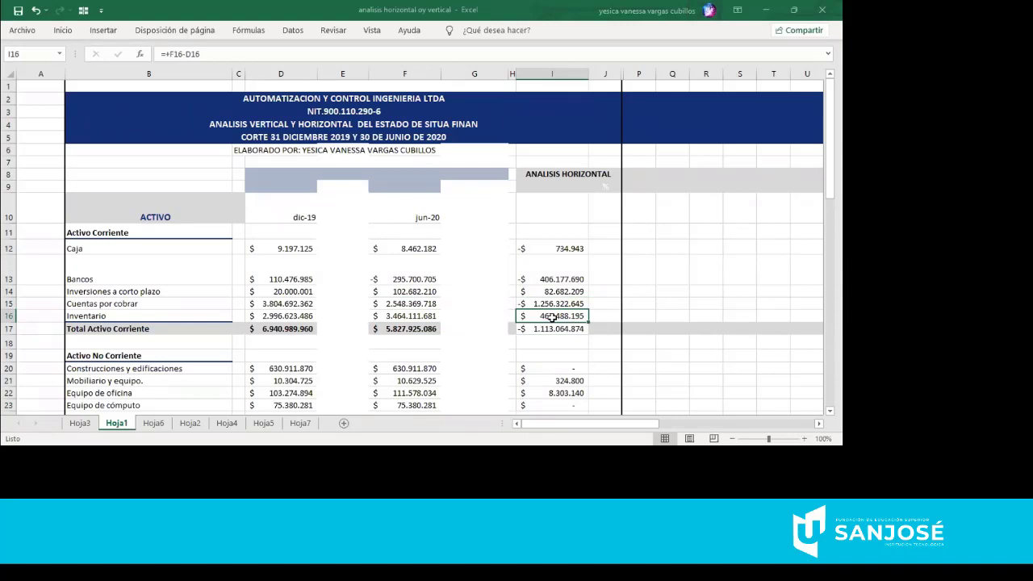
key(Left)
key(Left)
key(Left)
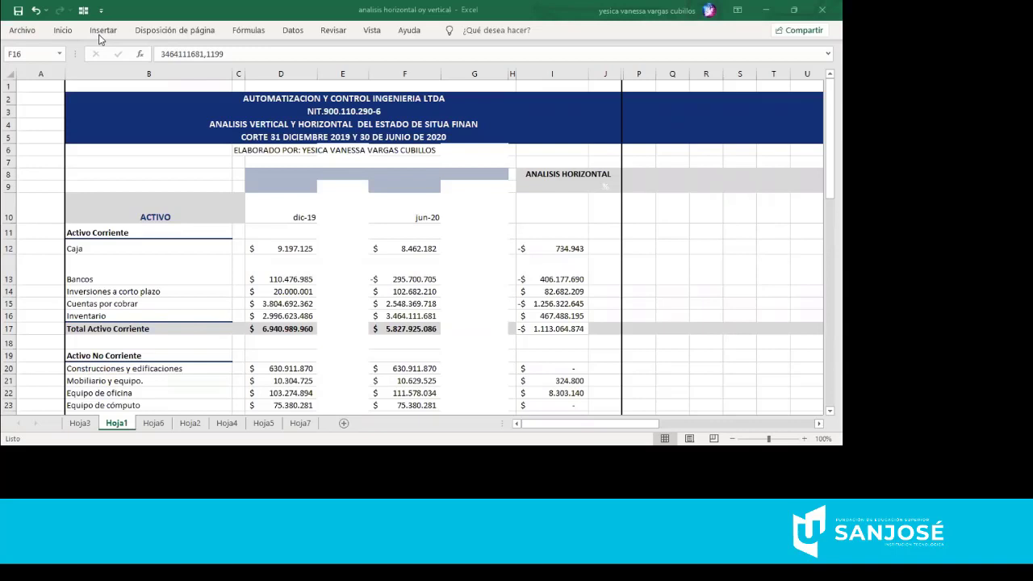
- Check the Bancos variation formula in I13, then clear that cell
key(F2)
double_click(560, 273)
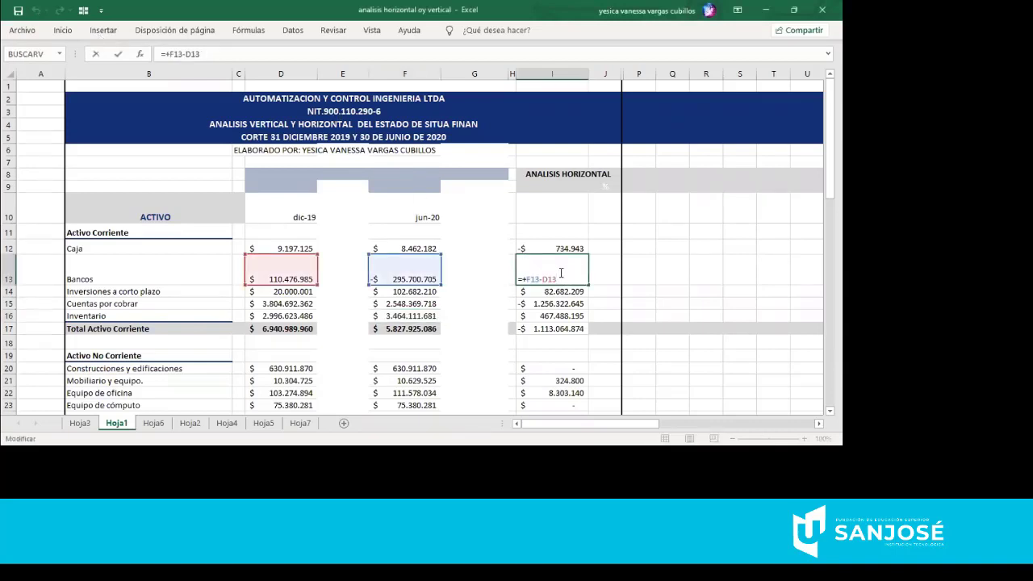
click(493, 302)
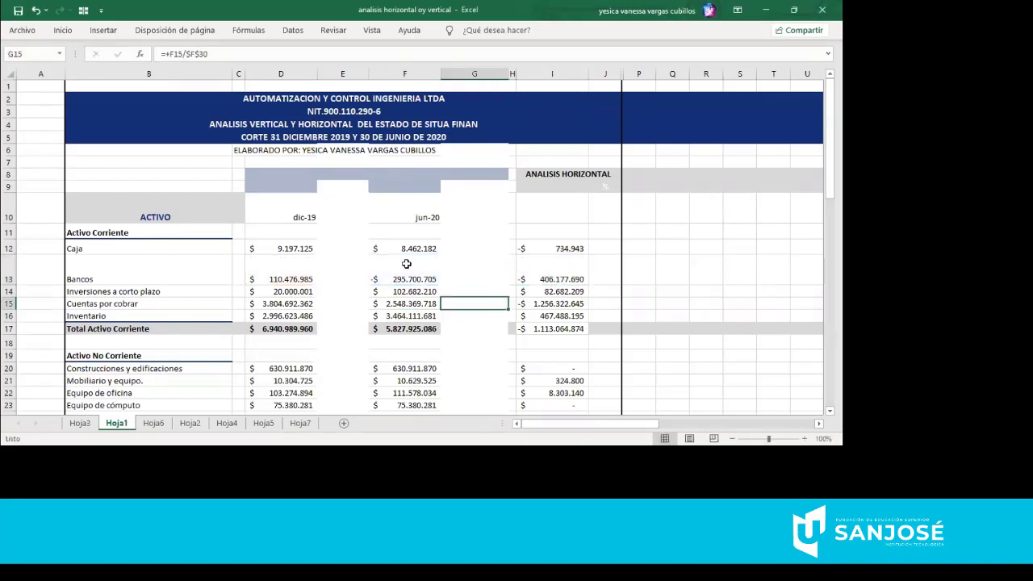
click(568, 283)
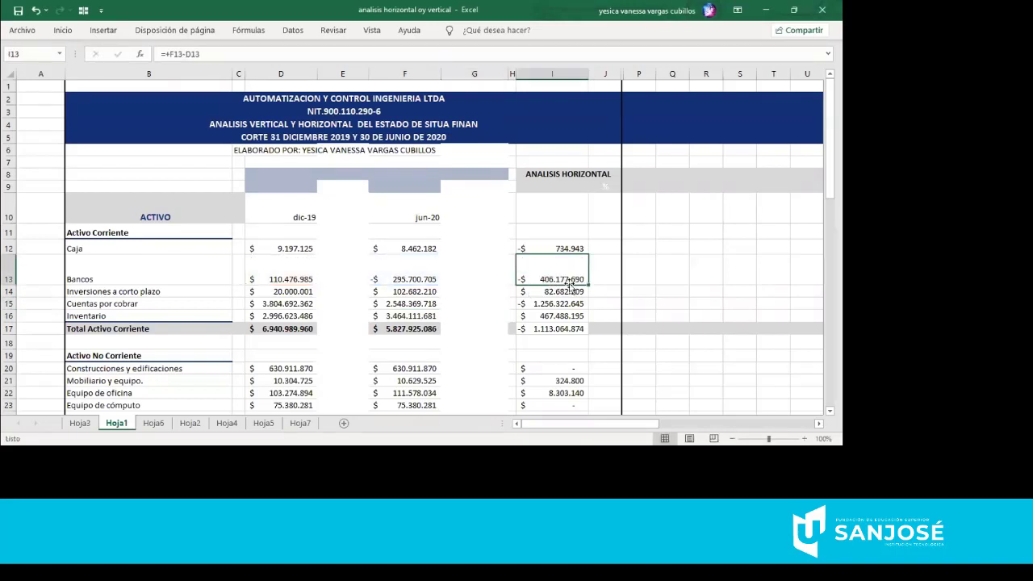
key(Delete)
text(+)
key(Left)
key(Left)
key(Left)
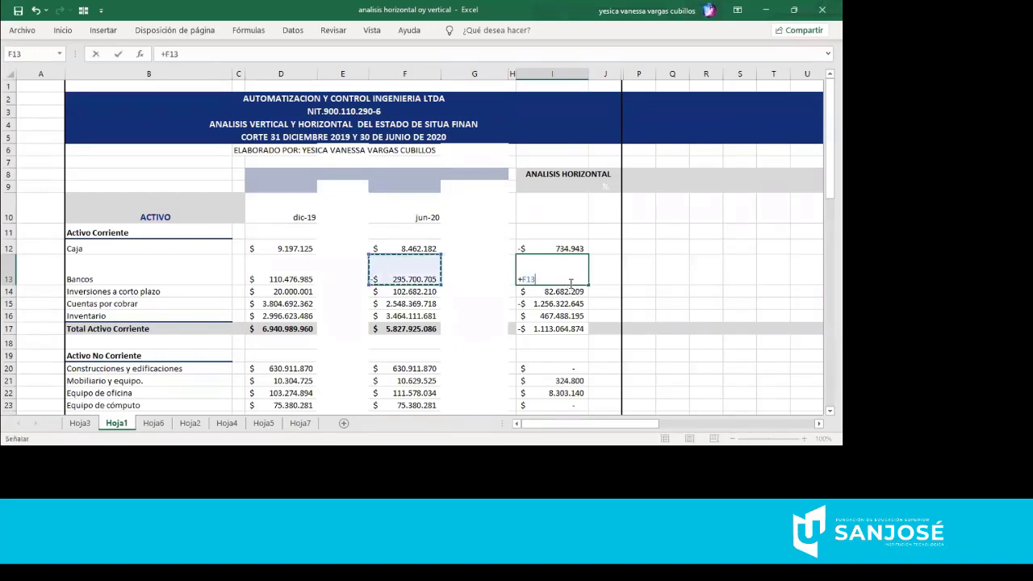
key(BackSpace)
key(BackSpace)
key(BackSpace)
key(BackSpace)
text(-)
key(Left)
key(Left)
key(Left)
key(Left)
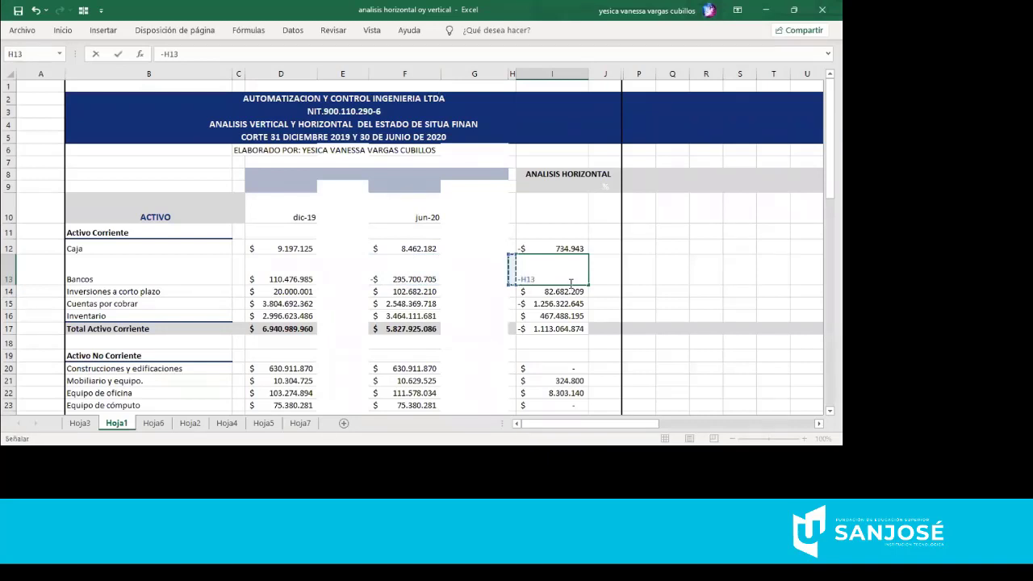
key(Right)
text(-)
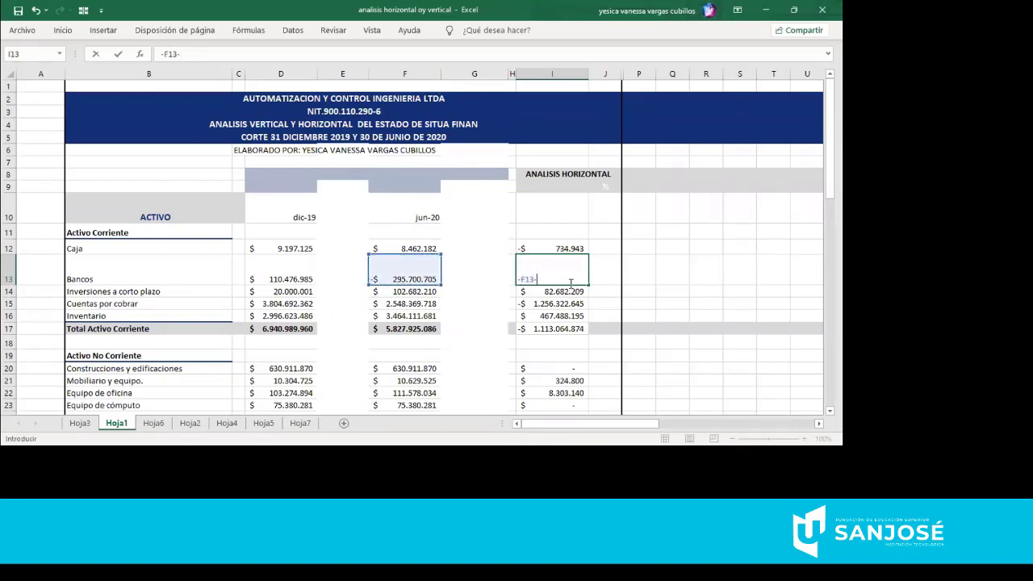
key(Left)
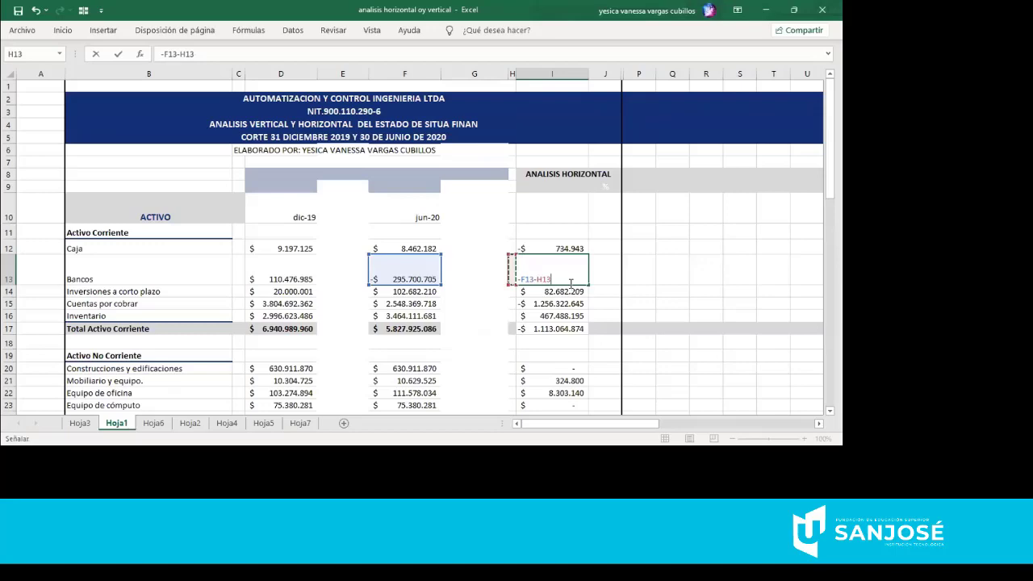
key(Escape)
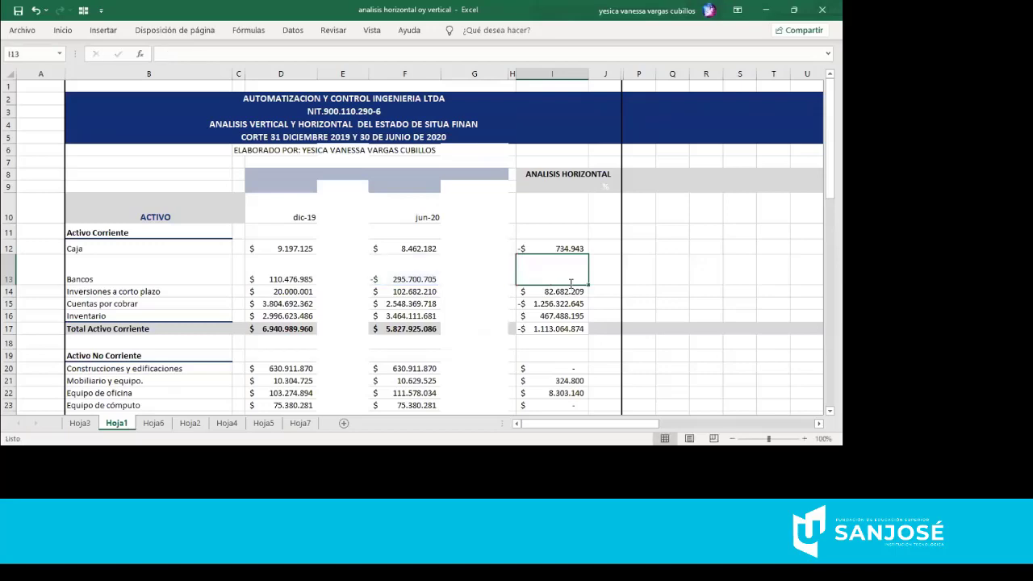
- Review the current asset variations in column I against the June 2020 amounts for Inventario and Bancos
scroll(418, 246, down, 1)
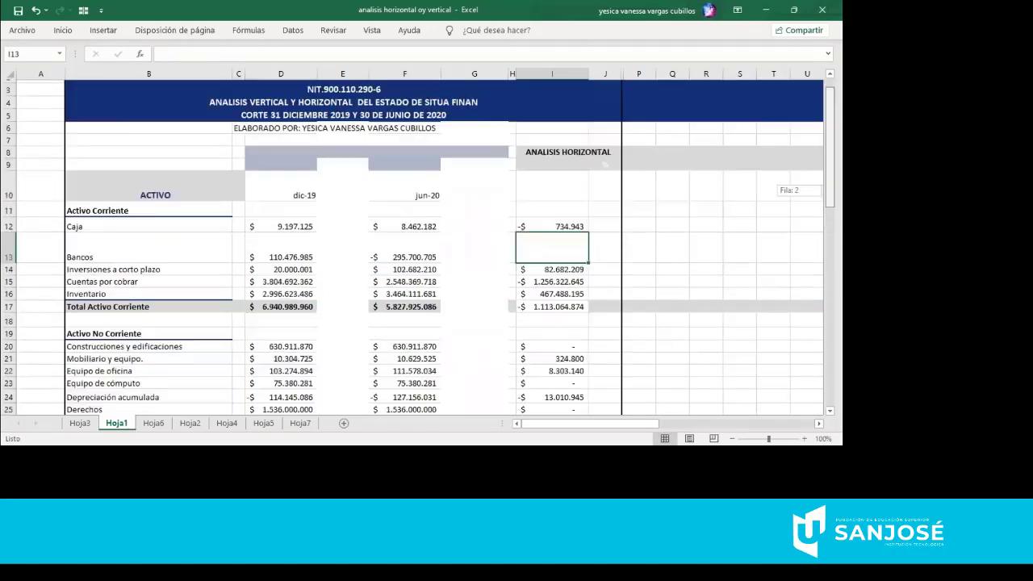
scroll(418, 248, up, 1)
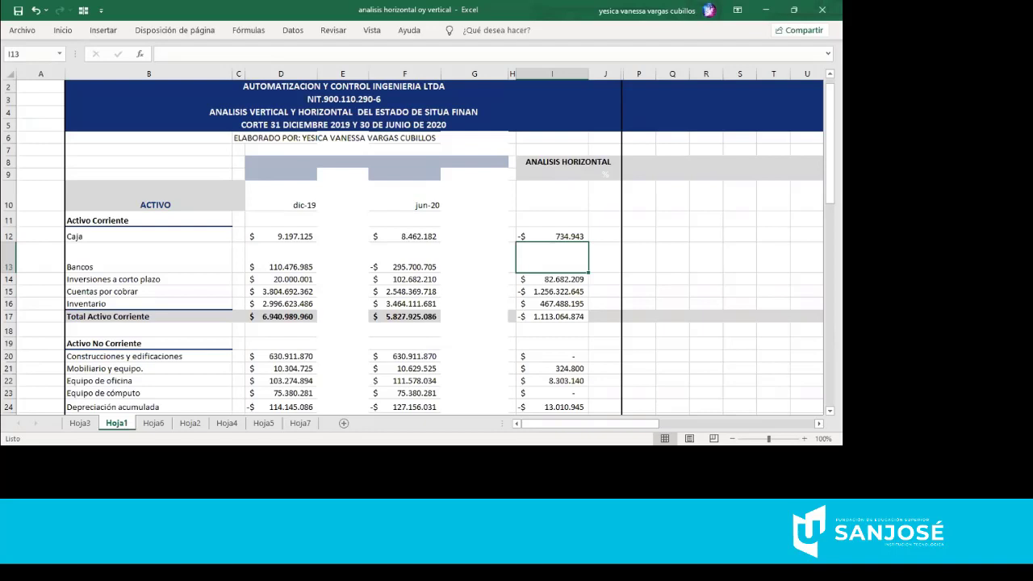
click(552, 279)
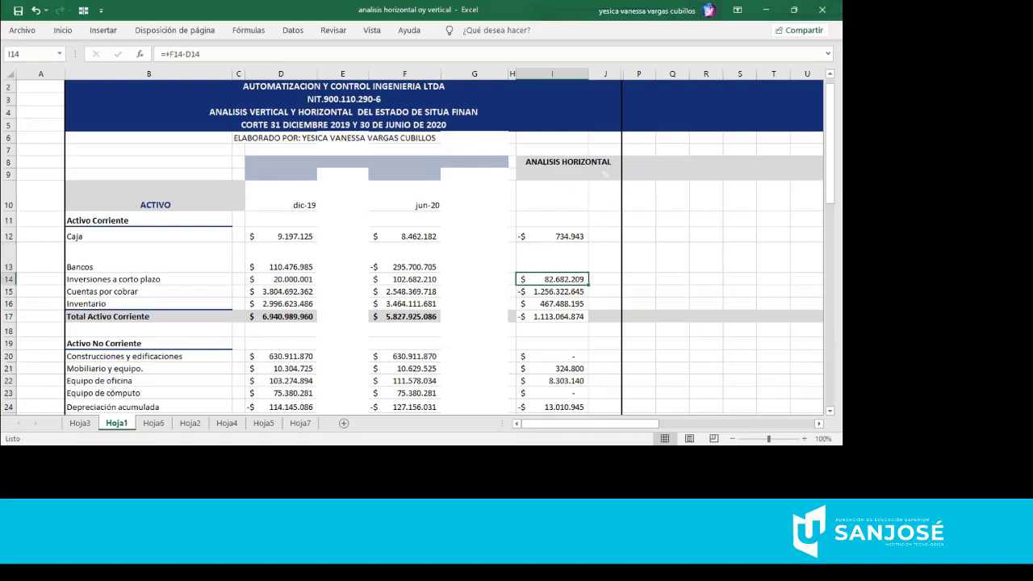
click(551, 355)
click(552, 343)
click(551, 329)
click(552, 304)
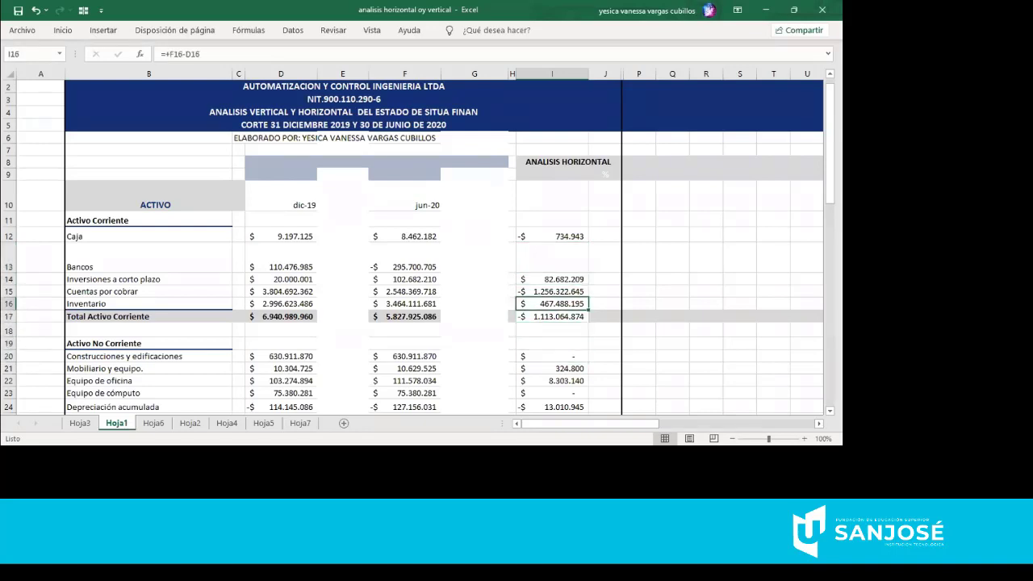
click(404, 303)
click(551, 304)
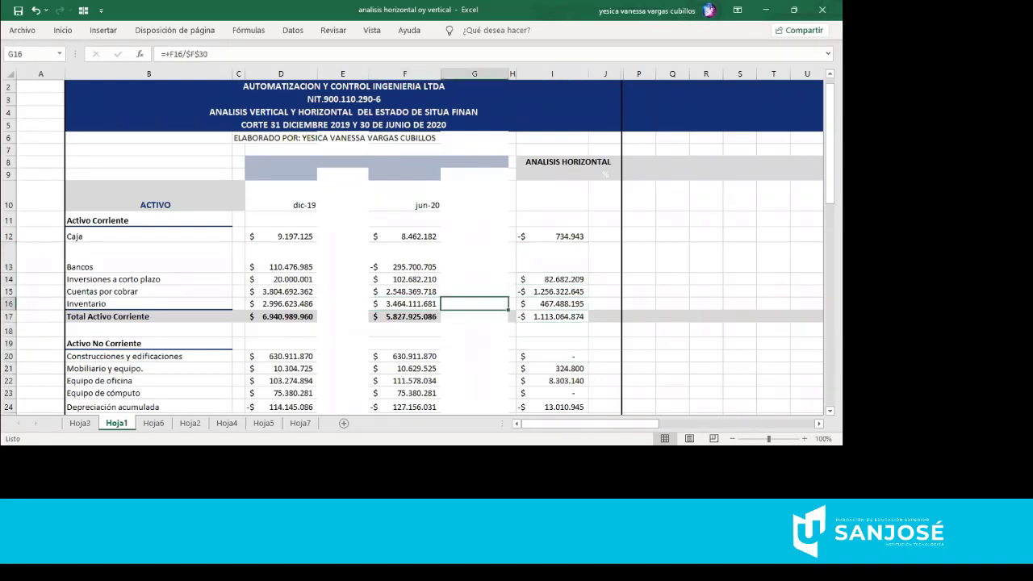
click(552, 257)
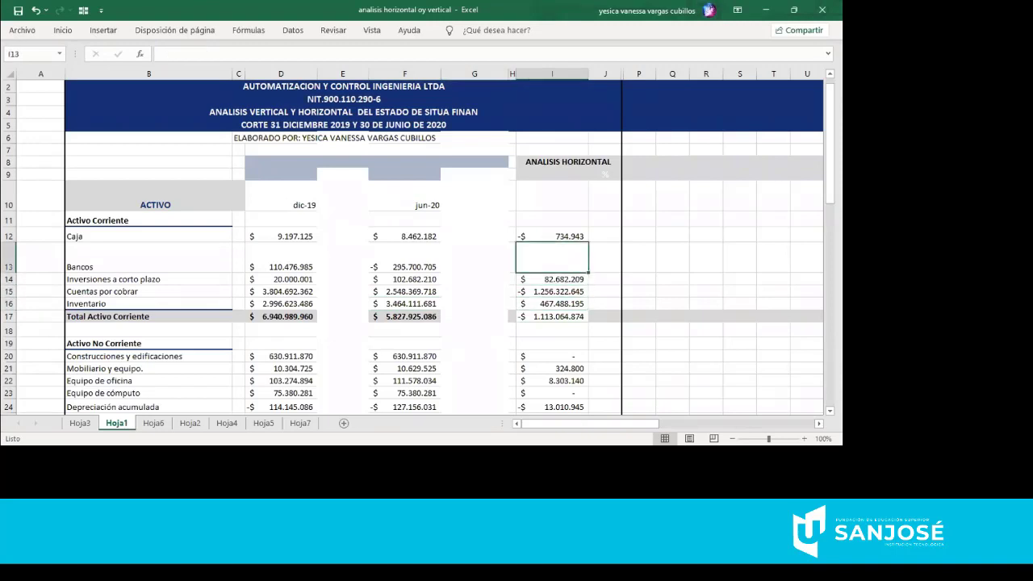
click(404, 257)
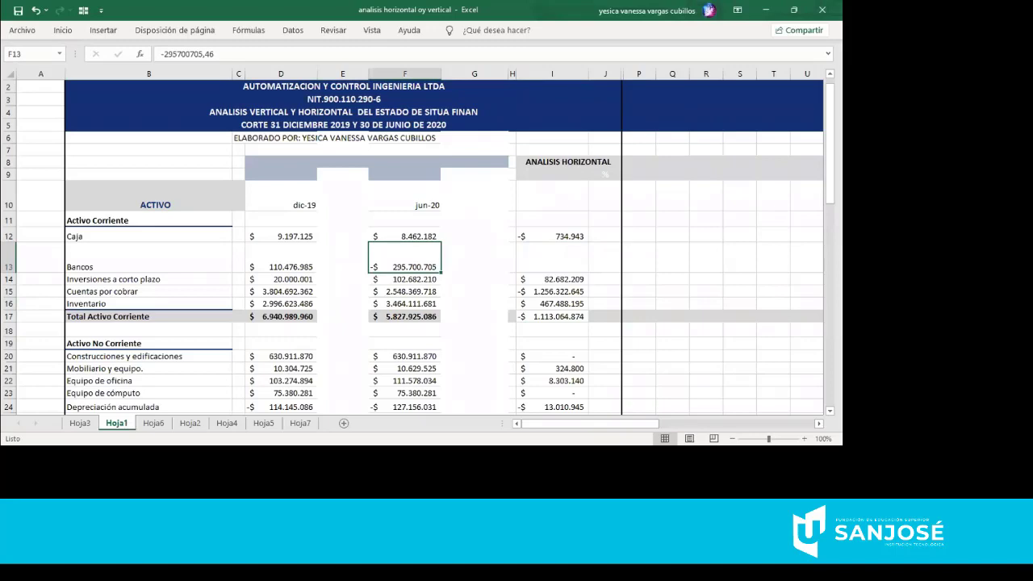
- Examine the June 2020 balances in column F from Bancos down to Impuestos, gravámenes y tasas
key(Down)
key(Down)
key(Down)
key(Down)
key(Down)
key(Down)
key(Down)
key(Down)
key(Down)
key(Down)
key(Down)
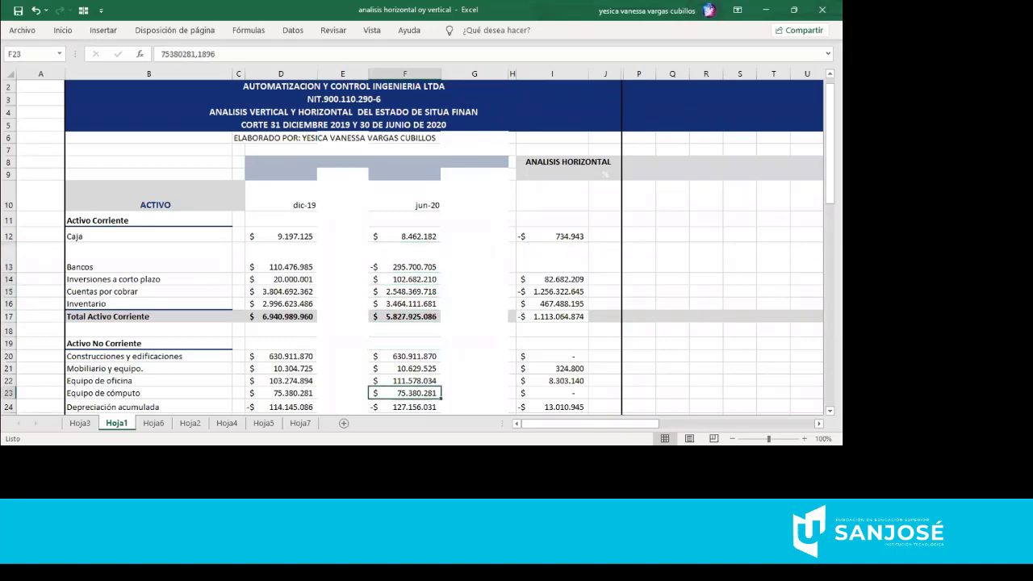
key(Down)
key(Down)
key(Down)
key(Down)
key(Down)
key(Down)
key(Down)
key(Down)
key(Down)
key(Down)
key(Down)
key(Down)
key(Down)
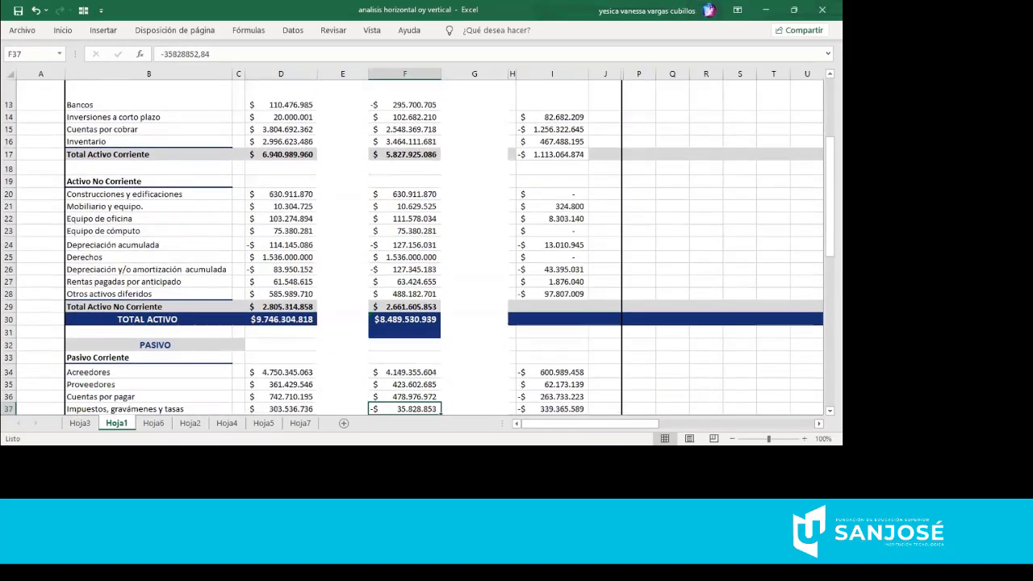
- Look back up to the non-current assets and examine their column G vertical analysis formulas down to Otros activos diferidos
key(Up)
key(Up)
key(Up)
key(Up)
key(Up)
key(Up)
key(Up)
key(Up)
key(Up)
key(Up)
key(Up)
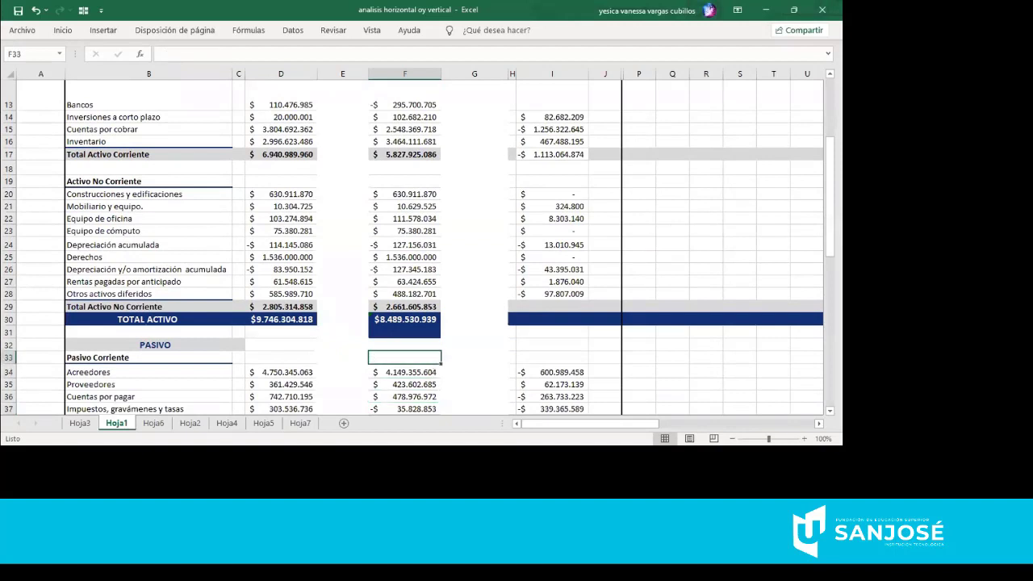
key(Up)
key(Up)
key(Up)
key(Up)
key(Right)
key(Down)
key(Down)
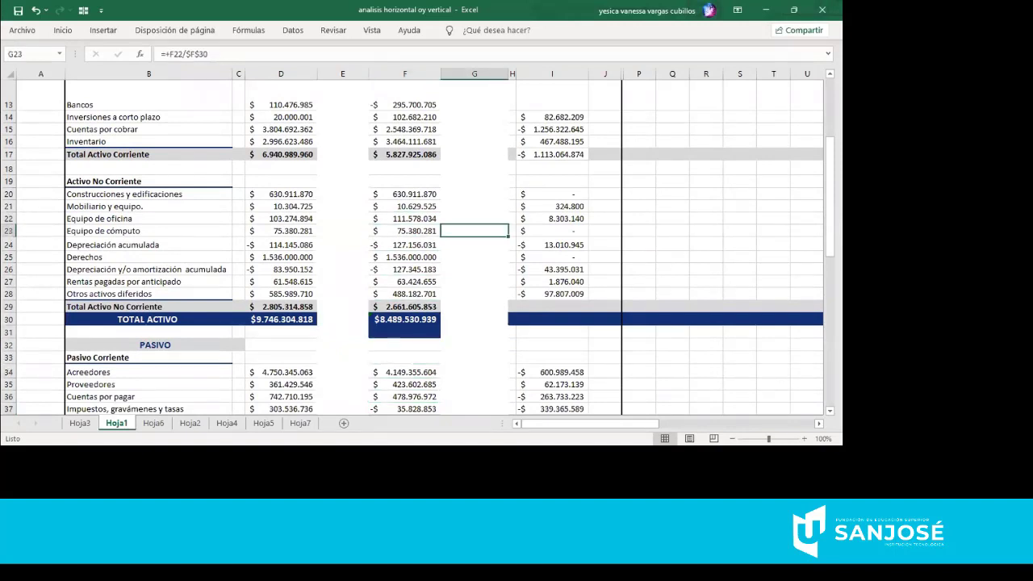
key(Down)
key(Down)
key(Down)
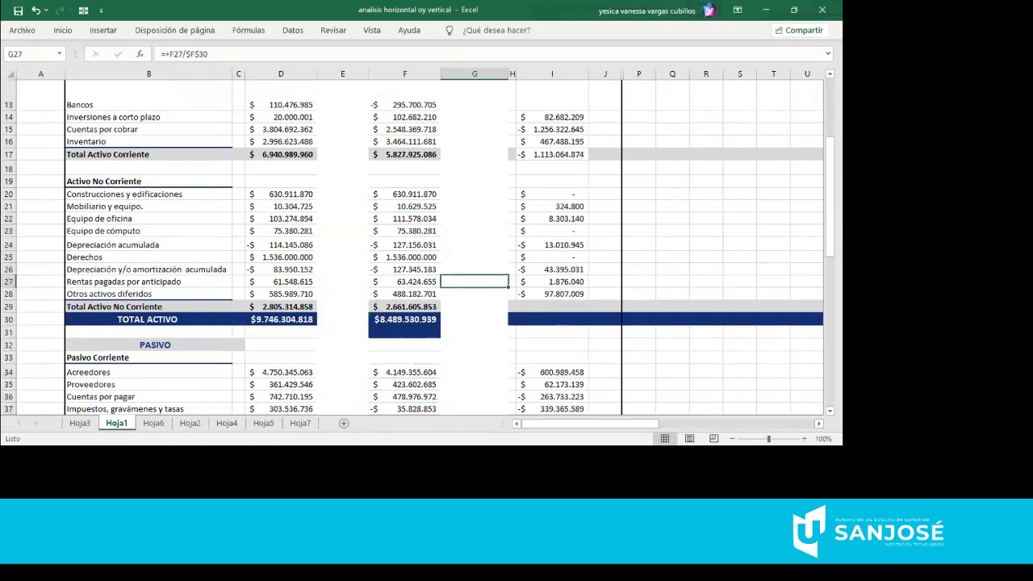
key(Down)
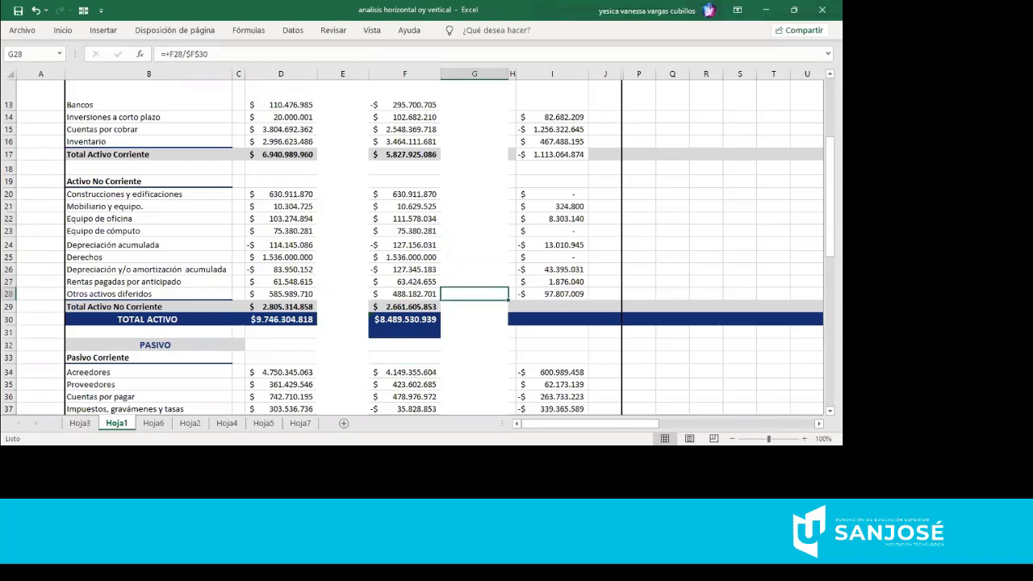
- Look down column G through the liabilities section from Otros activos diferidos to Total Pasivo No Corriente
key(Down)
key(Down)
key(Down)
key(Down)
key(Down)
key(Down)
key(Down)
key(Down)
key(Down)
key(Down)
key(Down)
key(Down)
key(Down)
key(Down)
key(Down)
key(Down)
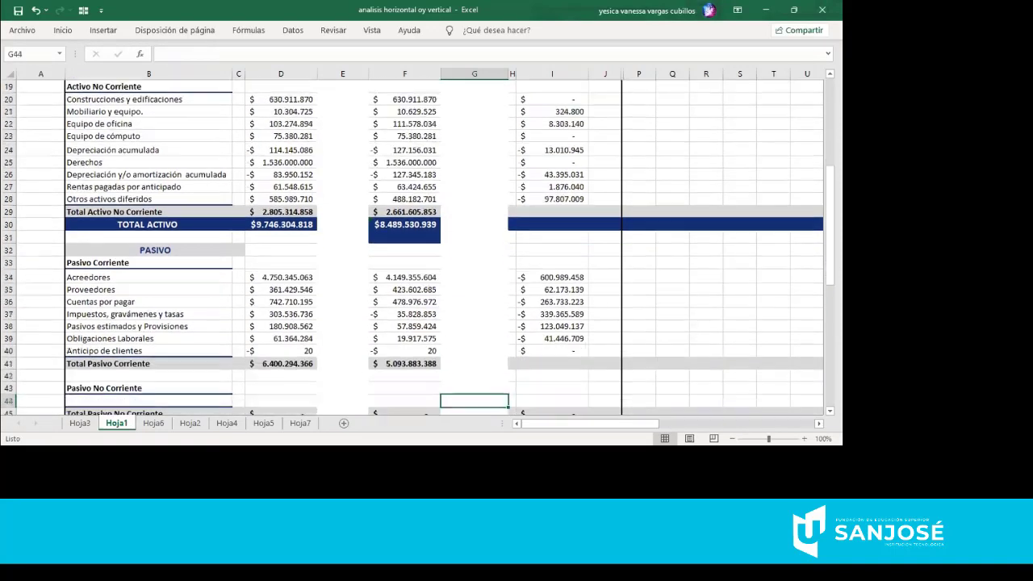
key(Down)
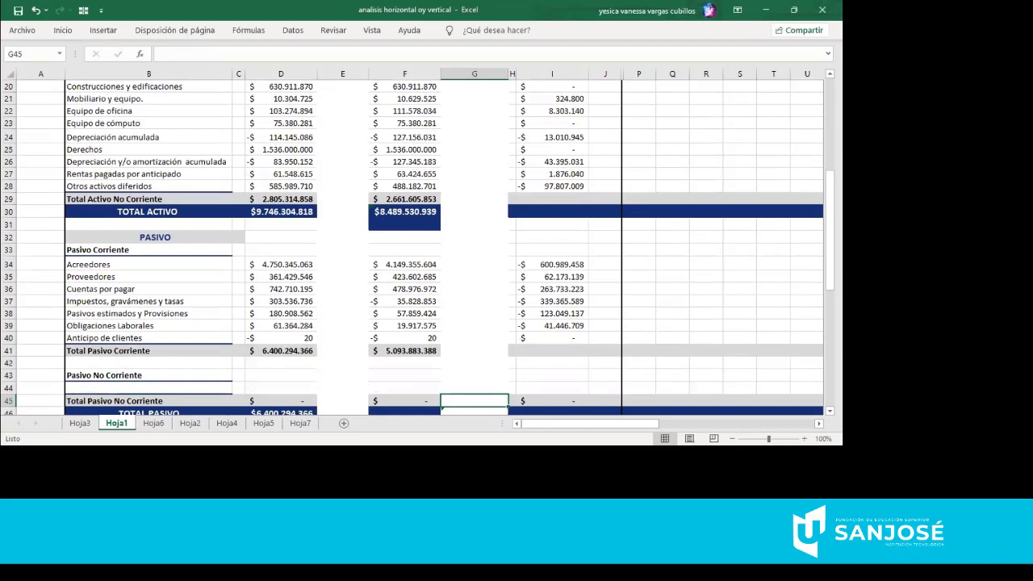
- Examine the column I horizontal variation formulas for Acreedores and Proveedores under Pasivo Corriente
key(Up)
key(Up)
key(Up)
key(Up)
key(Up)
key(Up)
key(Up)
key(Up)
key(Up)
key(Up)
key(Up)
key(Up)
key(Right)
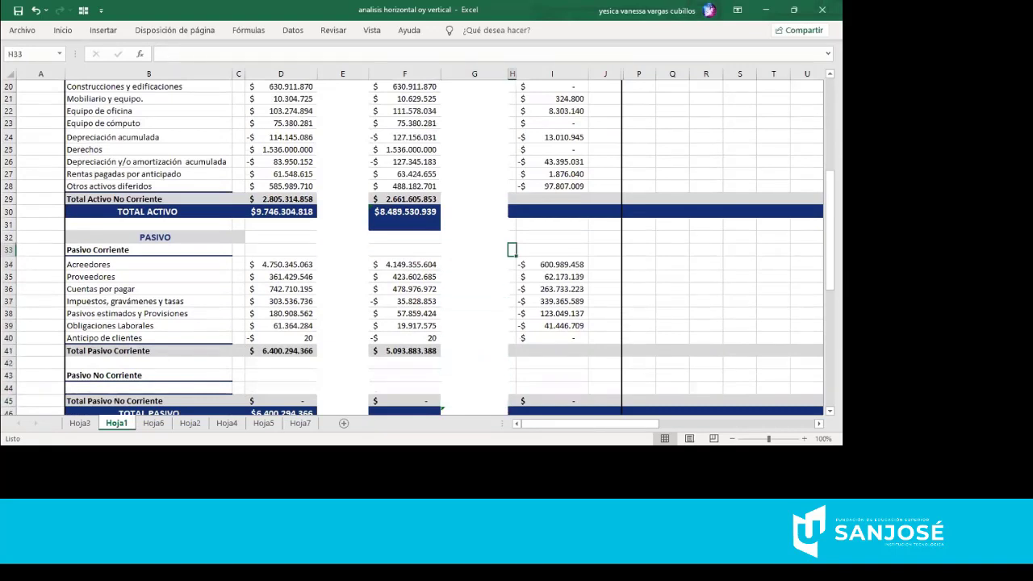
key(Down)
key(Right)
key(Right)
key(Left)
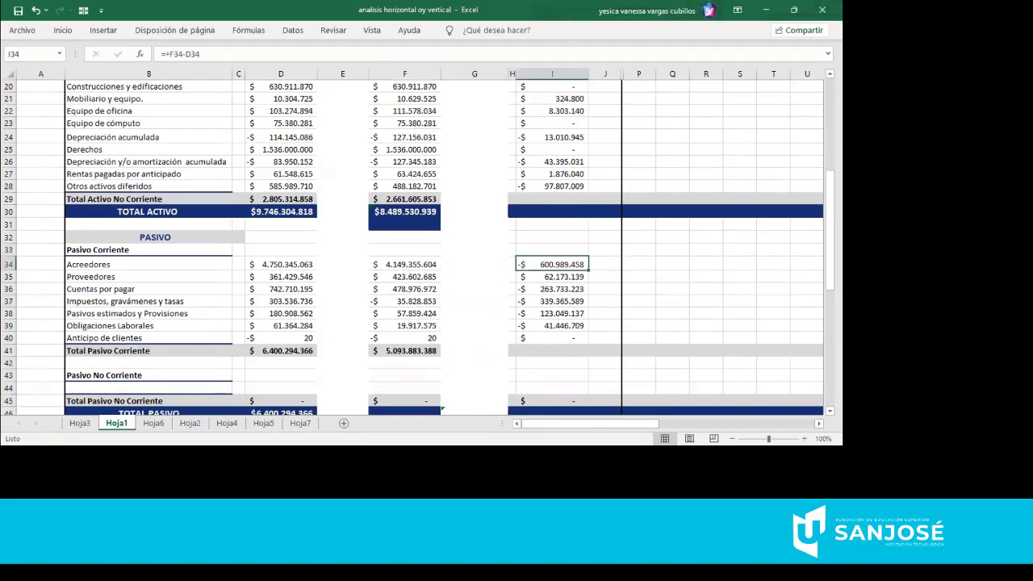
key(Down)
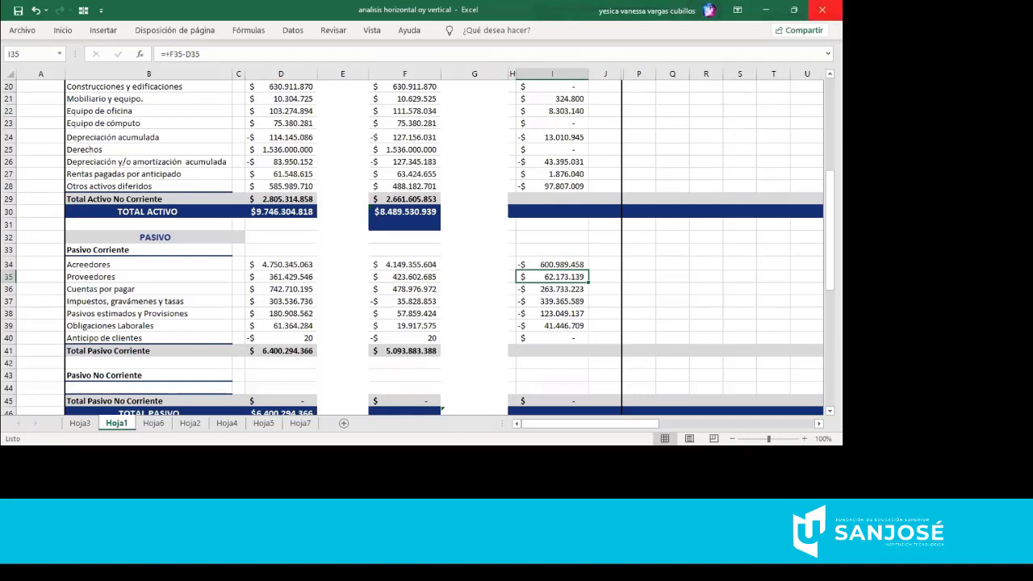
- Review the column I variations from Cuentas por pagar through the equity accounts to TOTAL PASIVO Y PATRIMONIO
key(Down)
key(Down)
key(Down)
key(Down)
key(Down)
key(Down)
key(Down)
key(Down)
key(Down)
key(Down)
key(Down)
key(Down)
key(Down)
key(Down)
key(Down)
key(Down)
key(Down)
key(Down)
key(Down)
key(Down)
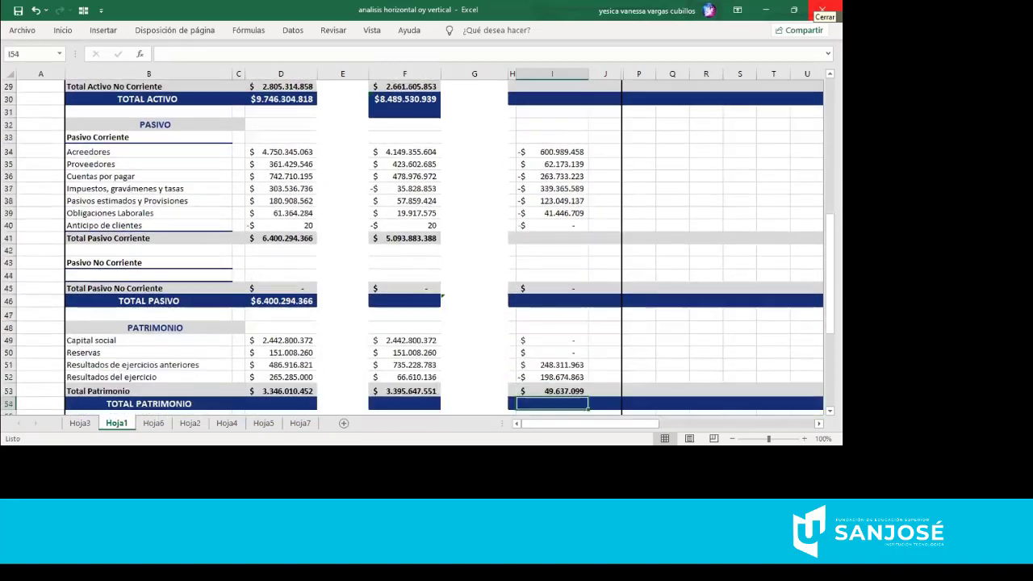
key(Down)
key(Down)
key(Down)
key(Down)
key(Down)
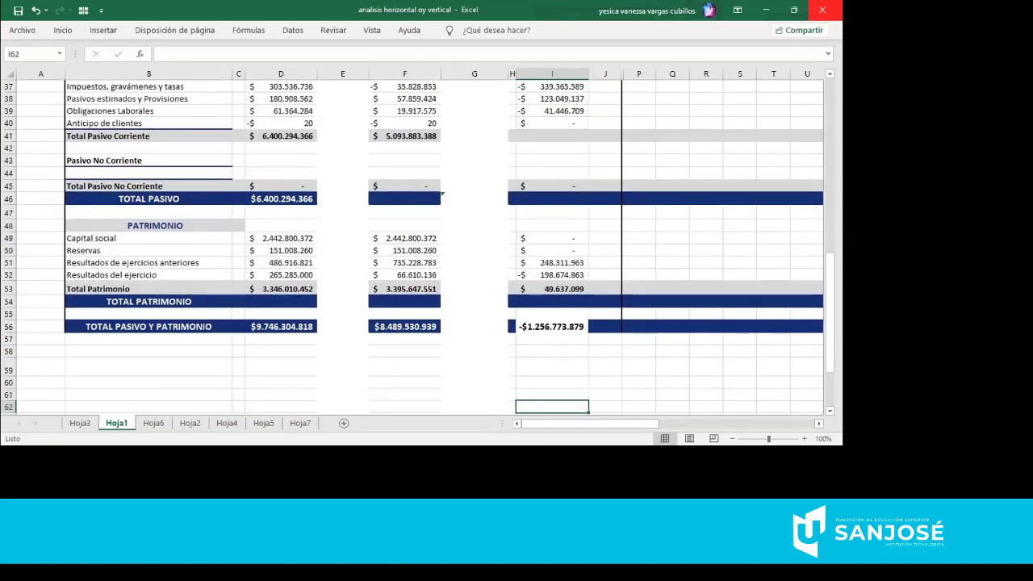
- Look back up column I through equity and liabilities to the Derechos variation in the non-current assets
key(Up)
key(Up)
key(Up)
key(Up)
key(Up)
key(Up)
key(Up)
key(Up)
key(Up)
key(Up)
key(Up)
key(Up)
key(Up)
key(Up)
key(Up)
key(Up)
key(Up)
key(Up)
key(Up)
key(Up)
key(Up)
key(Up)
key(Up)
key(Up)
key(Up)
key(Up)
key(Up)
key(Up)
key(Up)
key(Up)
key(Up)
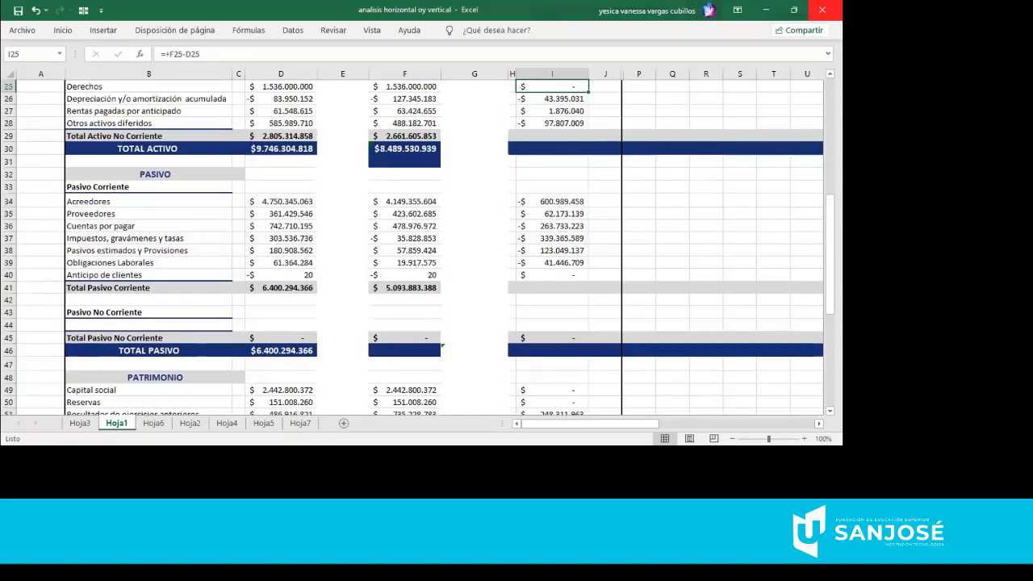
- Return down column I and examine the TOTAL PASIVO Y PATRIMONIO variation formula in I56
key(Down)
key(Down)
key(Down)
key(Down)
key(Down)
key(Down)
key(Down)
key(Down)
key(Down)
key(Down)
key(Down)
key(Down)
key(Down)
key(Down)
key(Down)
key(Down)
key(Down)
key(Down)
key(Down)
key(Down)
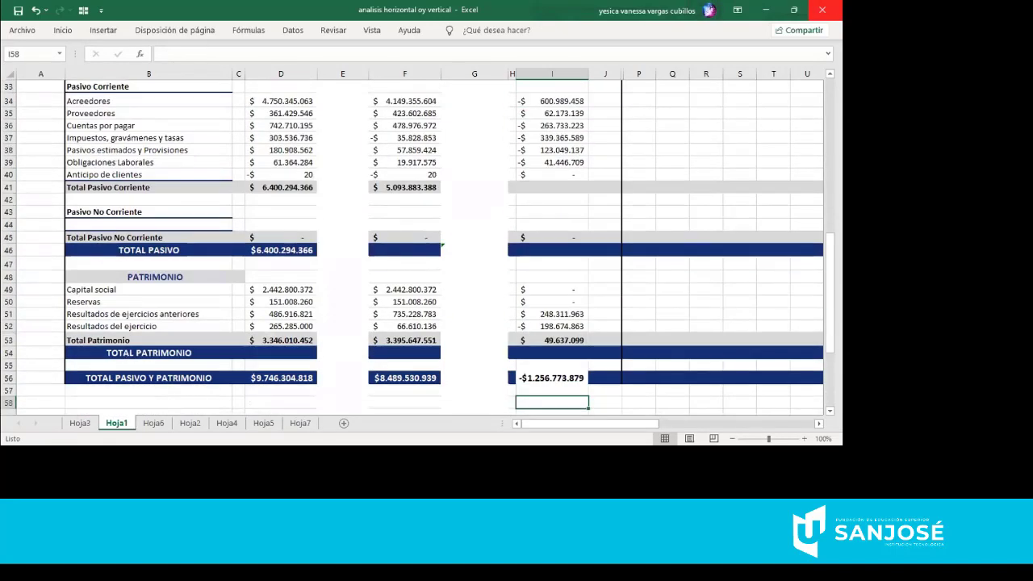
key(Up)
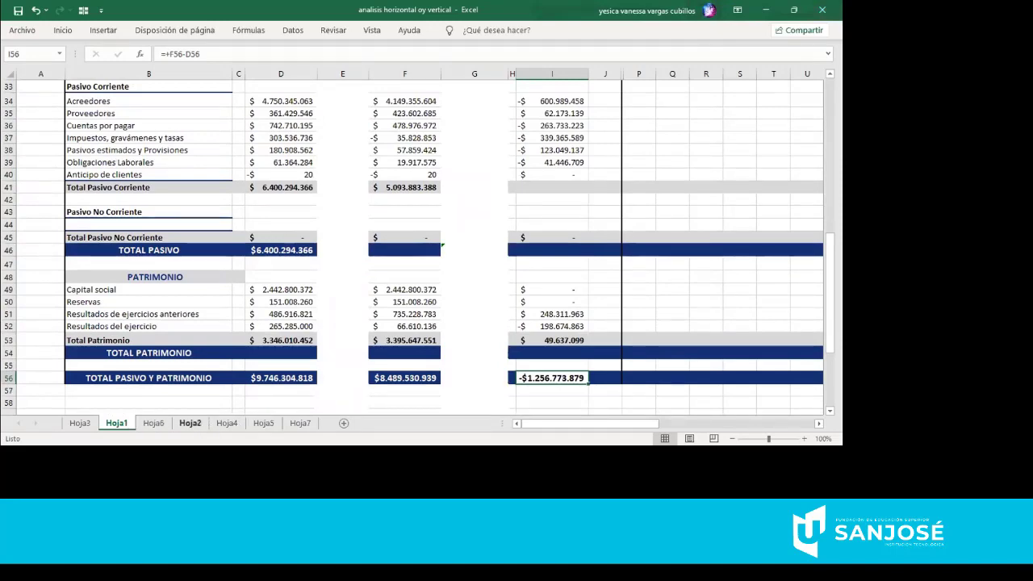
- Switch to the income statement on Hoja2 and look through its 2020 amounts from Extraordinarios up to the report heading
click(191, 423)
click(327, 345)
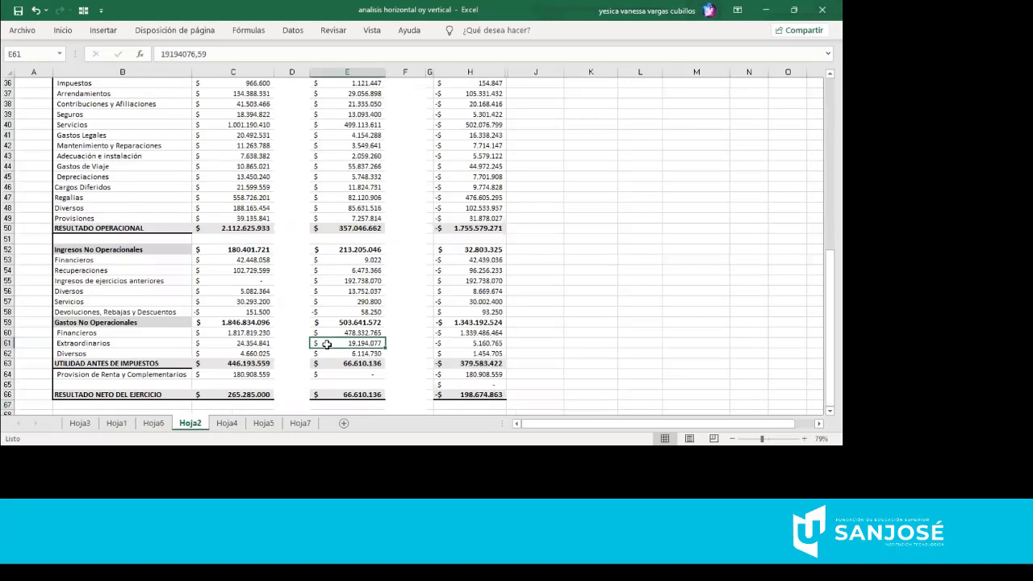
key(Up)
key(Up)
key(Up)
key(Up)
key(Up)
key(Up)
key(Up)
key(Up)
key(Up)
key(Up)
key(Up)
key(Up)
key(Up)
key(Up)
key(Up)
key(Up)
key(Up)
key(Up)
key(Up)
key(Up)
key(Up)
key(Up)
key(Up)
key(Up)
key(Up)
key(Up)
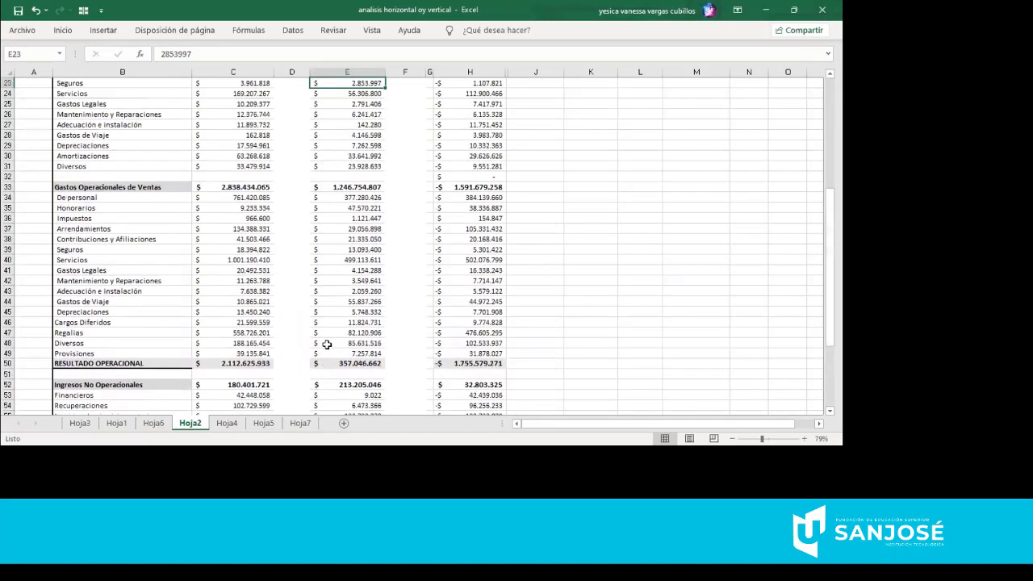
key(Up)
key(Up)
key(Up)
key(Up)
key(Up)
key(Up)
key(Up)
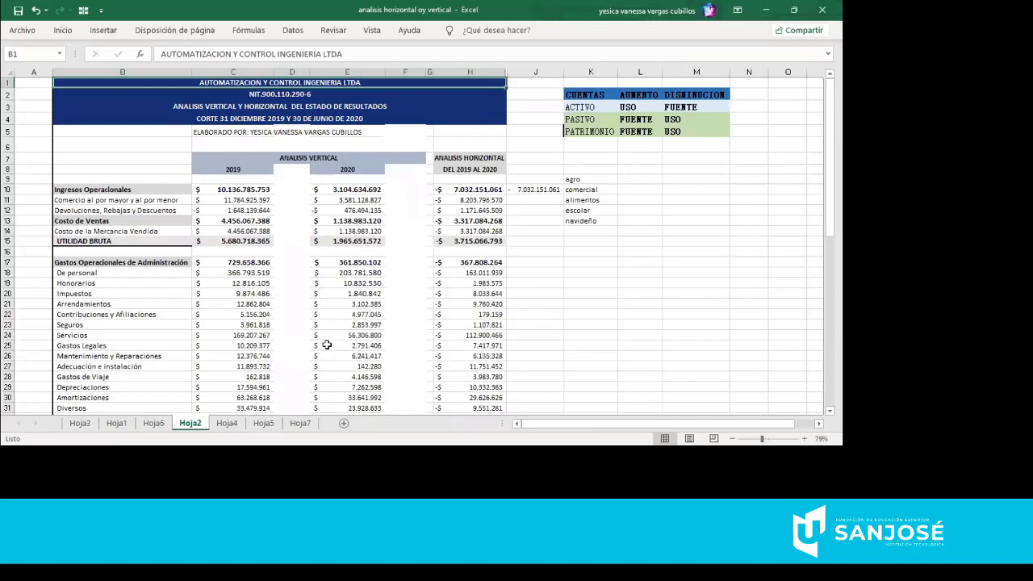
- Examine the horizontal variation formulas for Ingresos Operacionales and Comercio al por mayor y al por menor, and the latter's 2019 amount
click(468, 193)
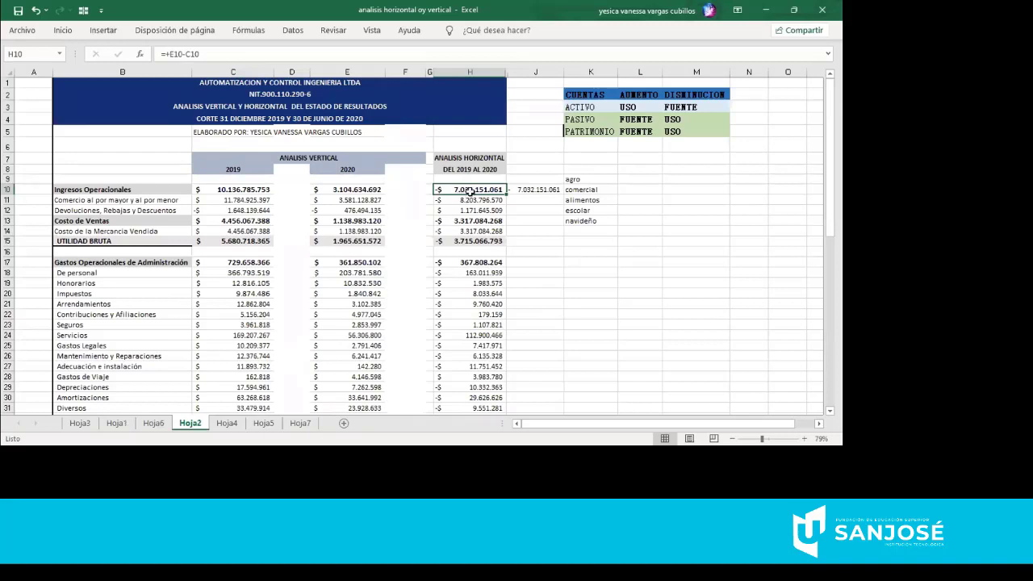
click(479, 198)
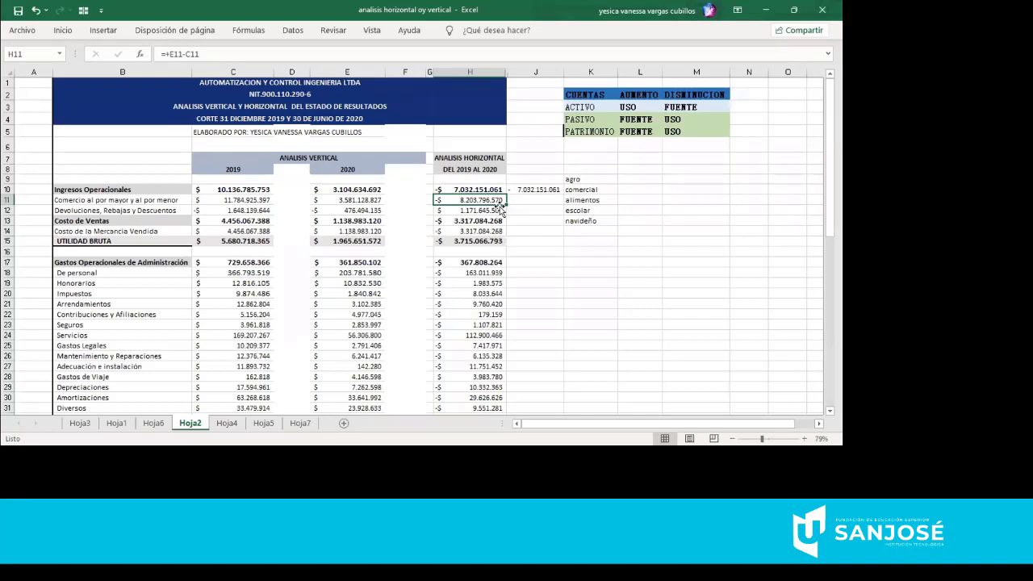
click(244, 202)
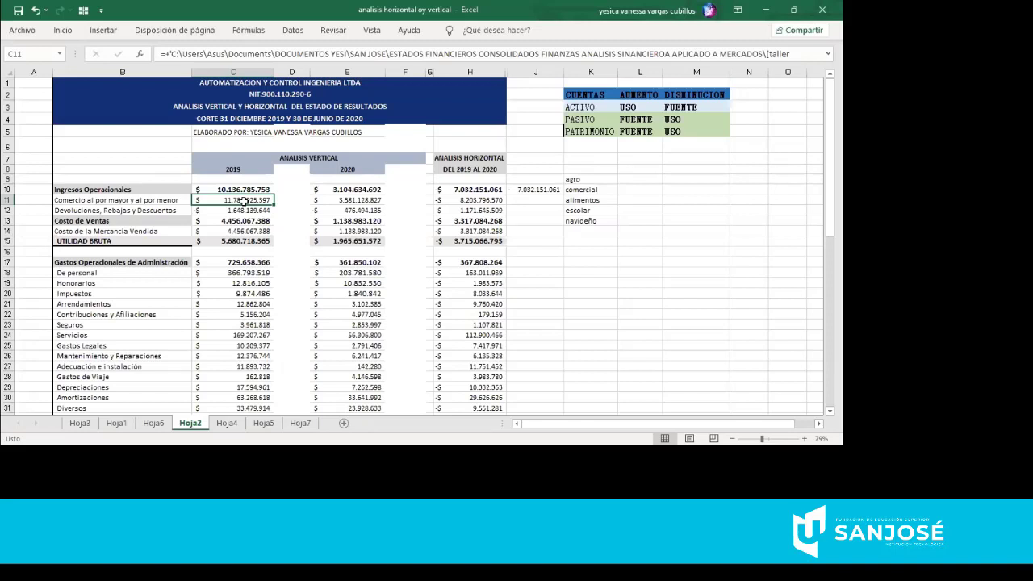
- Look down the 2019 income statement amounts from Comercio al por mayor y al por menor to Arrendamientos under Gastos Operacionales de Ventas
key(Down)
key(Down)
key(Down)
key(Down)
key(Down)
key(Down)
key(Down)
key(Down)
key(Down)
key(Down)
key(Down)
key(Down)
key(Down)
key(Down)
key(Down)
key(Down)
key(Down)
key(Down)
key(Down)
key(Down)
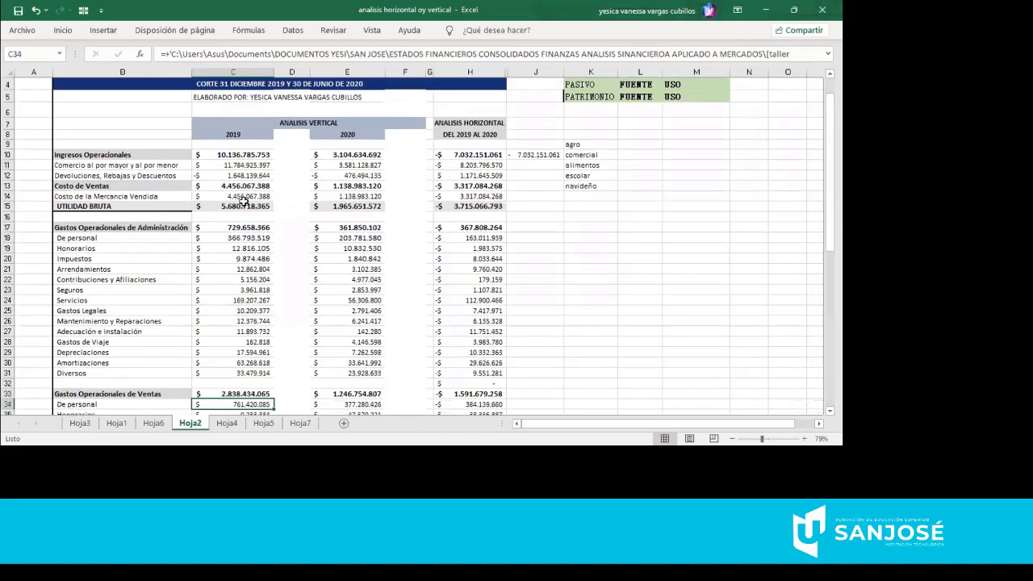
key(Right)
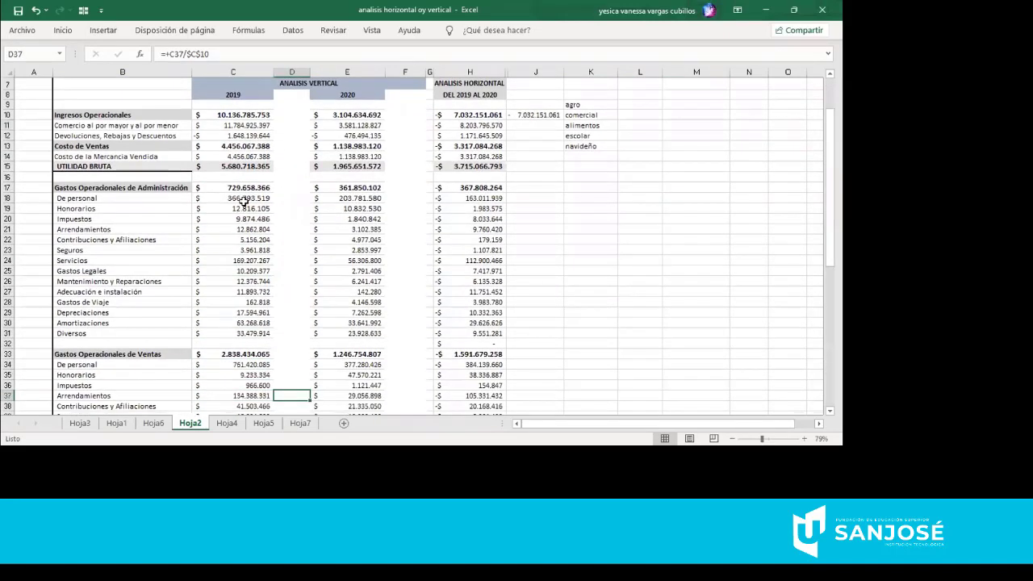
key(Right)
key(Right)
key(Right)
key(Right)
key(Right)
key(Right)
key(Right)
key(Right)
- Examine the Honorarios and Adecuación e instalación variation formulas and highlight the 2020 administration expenses from Honorarios to Diversos
click(465, 207)
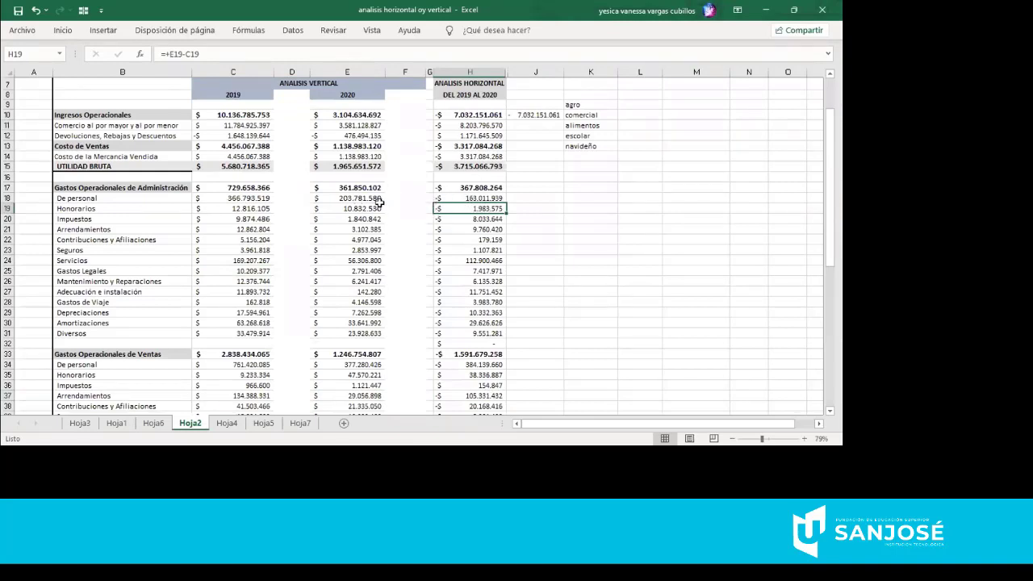
right_click(373, 254)
click(367, 257)
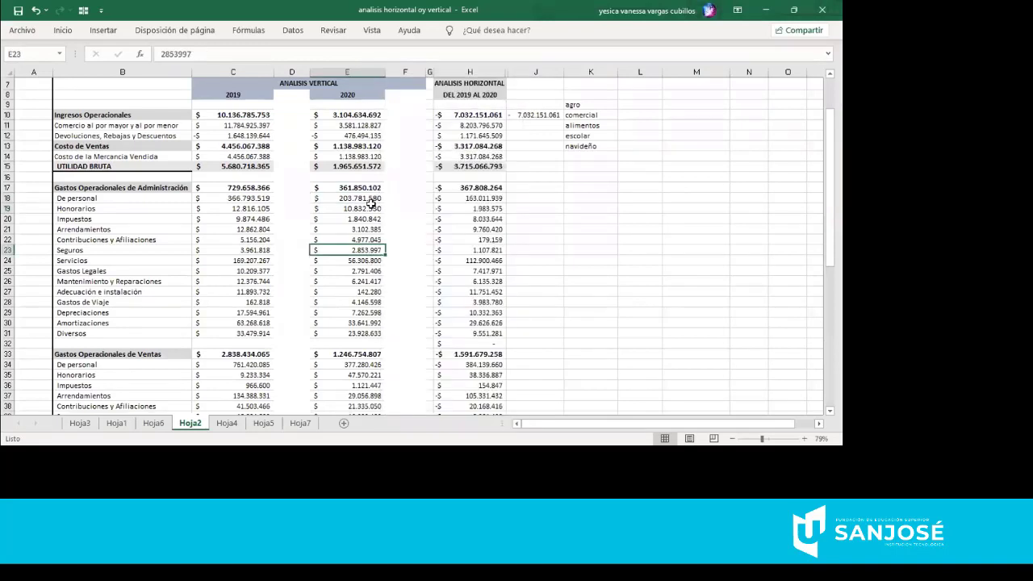
drag(371, 206, 376, 339)
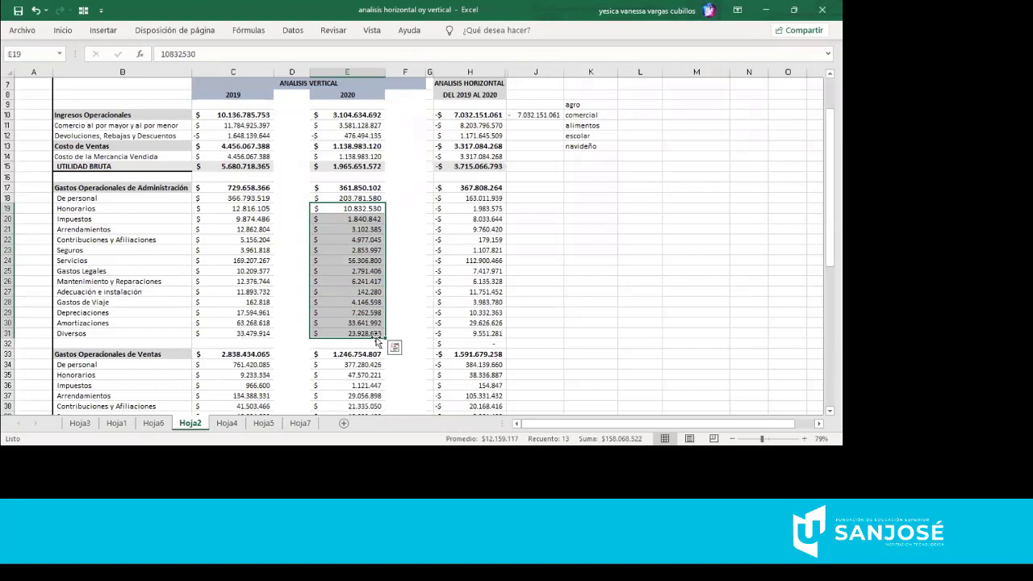
click(440, 291)
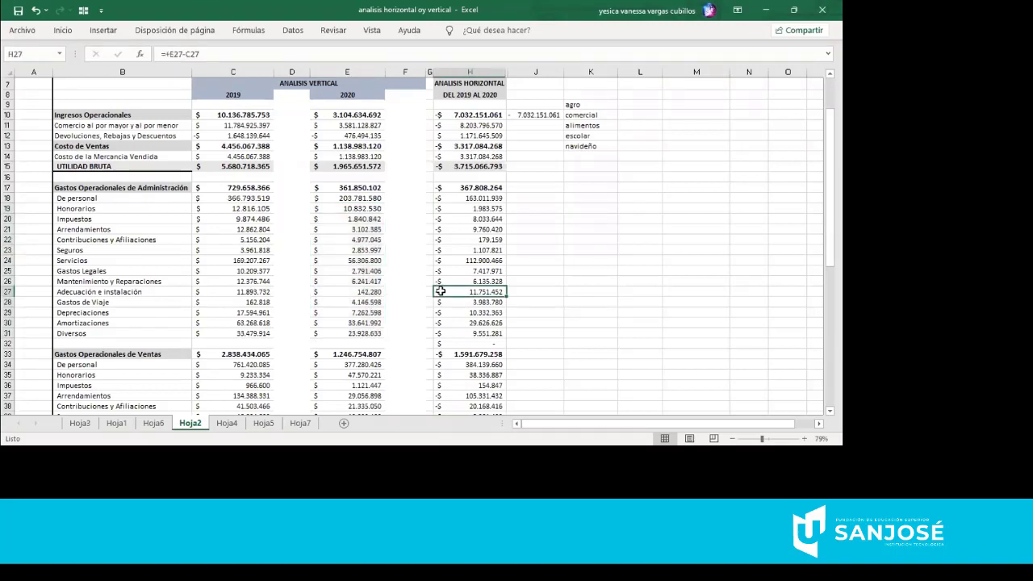
- Look down the horizontal variations in column H to Adecuación e instalación under Gastos Operacionales de Ventas
key(Down)
key(Down)
key(Down)
key(Down)
key(Down)
key(Down)
key(Down)
key(Down)
key(Down)
key(Down)
key(Down)
key(Down)
key(Down)
key(Down)
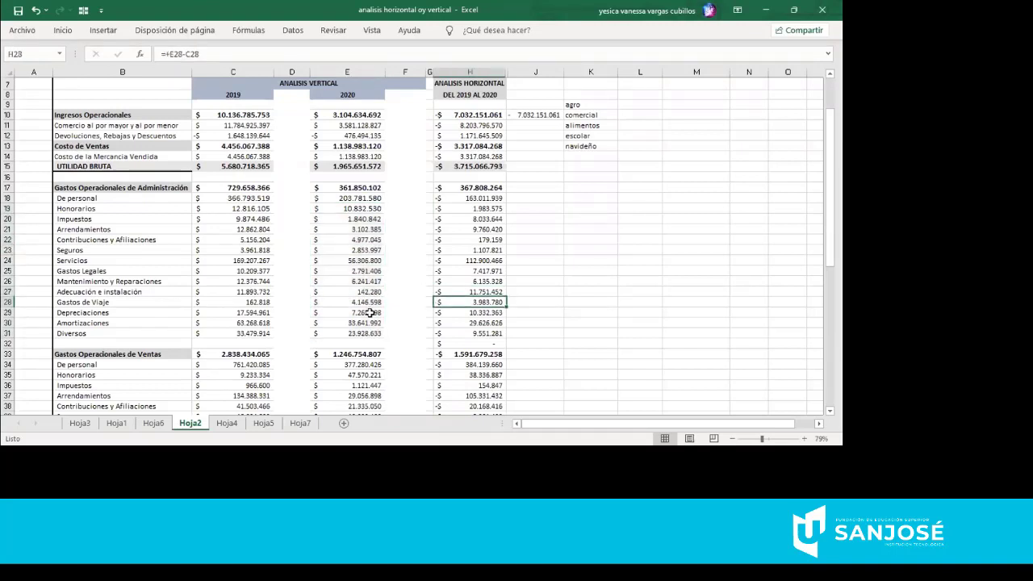
key(Down)
key(Down)
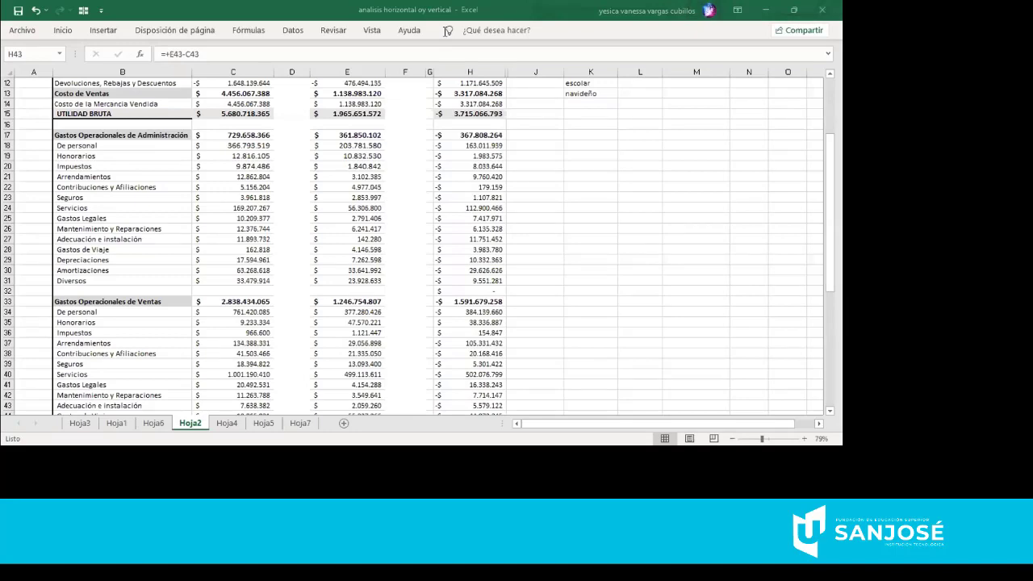
- Examine the horizontal variations in column H from the Impuestos selling expense down to RESULTADO NETO DEL EJERCICIO
click(465, 331)
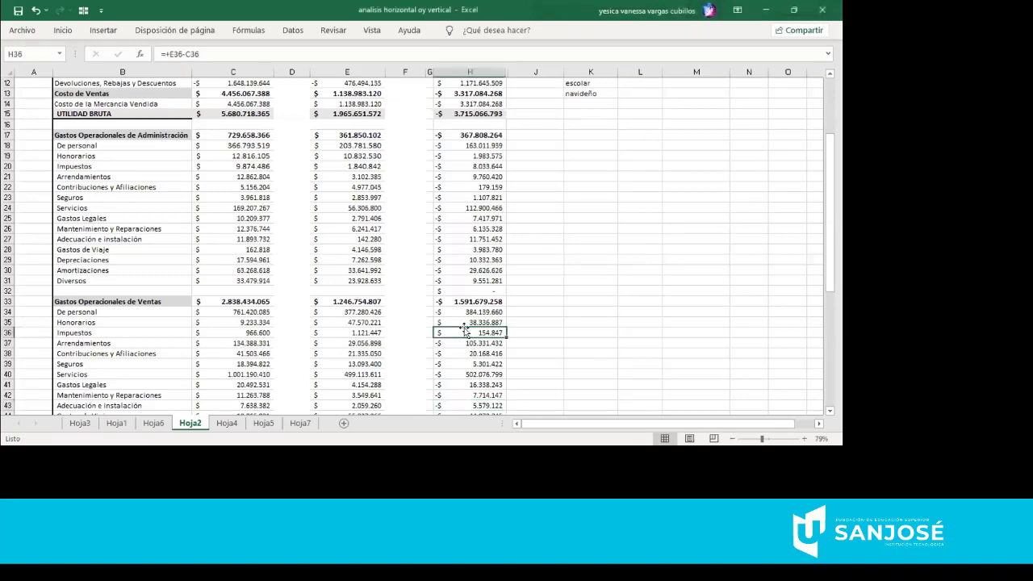
key(Down)
key(Down)
key(Down)
key(Down)
key(Down)
key(Down)
key(Down)
key(Down)
key(Down)
key(Down)
key(Down)
key(Down)
key(Down)
key(Down)
key(Down)
key(Down)
key(Down)
key(Down)
key(Down)
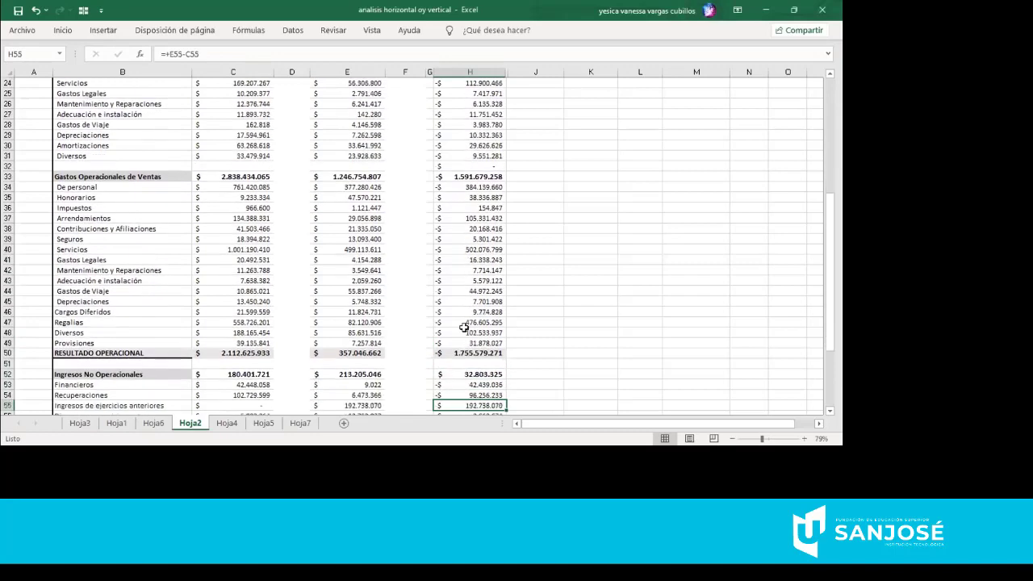
key(Down)
key(Down)
key(Down)
key(Down)
key(Down)
key(Down)
key(Down)
key(Down)
key(Down)
key(Down)
key(Down)
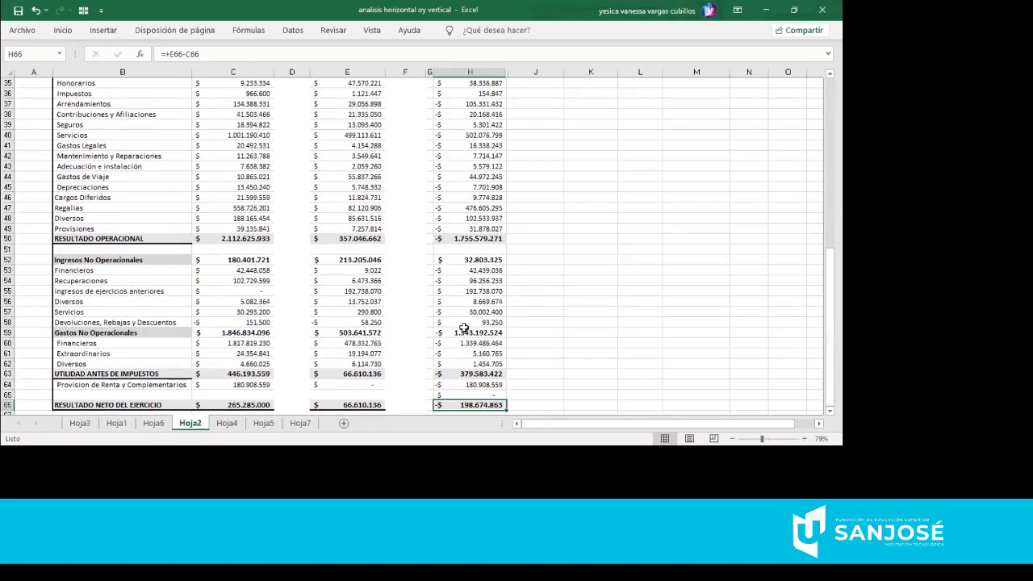
key(Down)
key(Up)
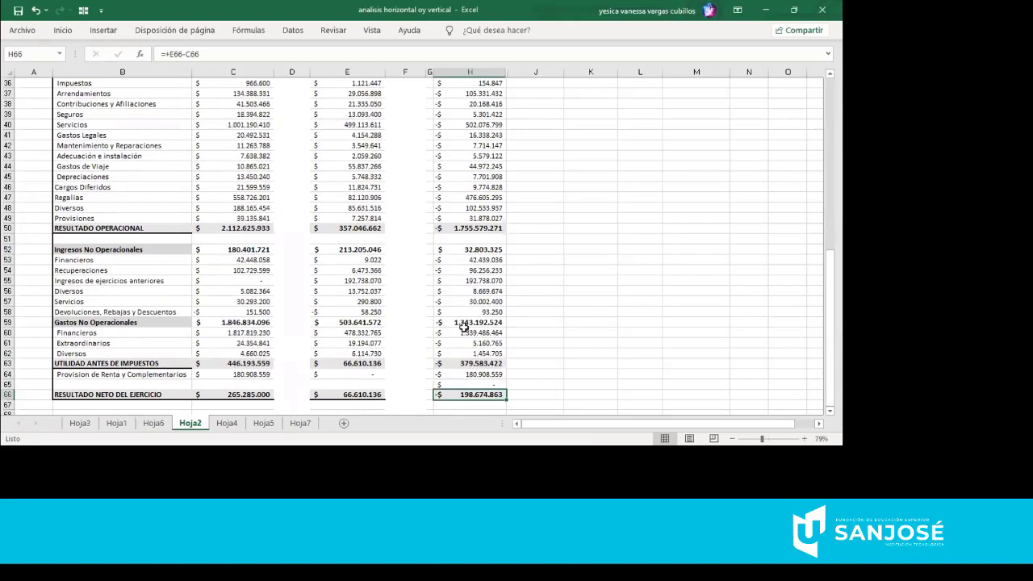
- Compare the 2020 vertical analysis formula in F66 with the RESULTADO NETO DEL EJERCICIO horizontal variation formula in H66
key(Left)
key(Left)
key(Left)
key(Left)
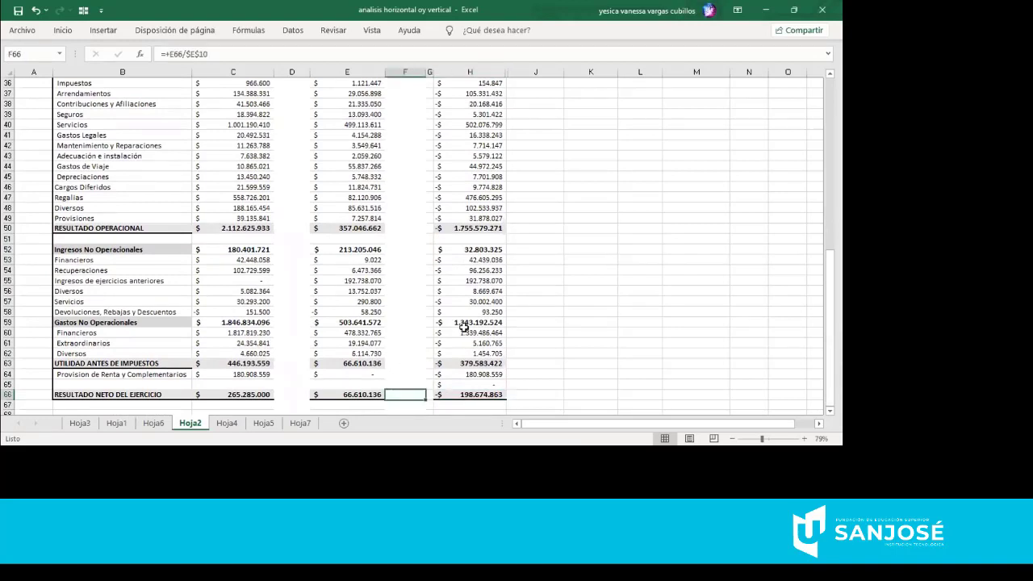
key(Right)
key(Right)
key(Right)
key(Right)
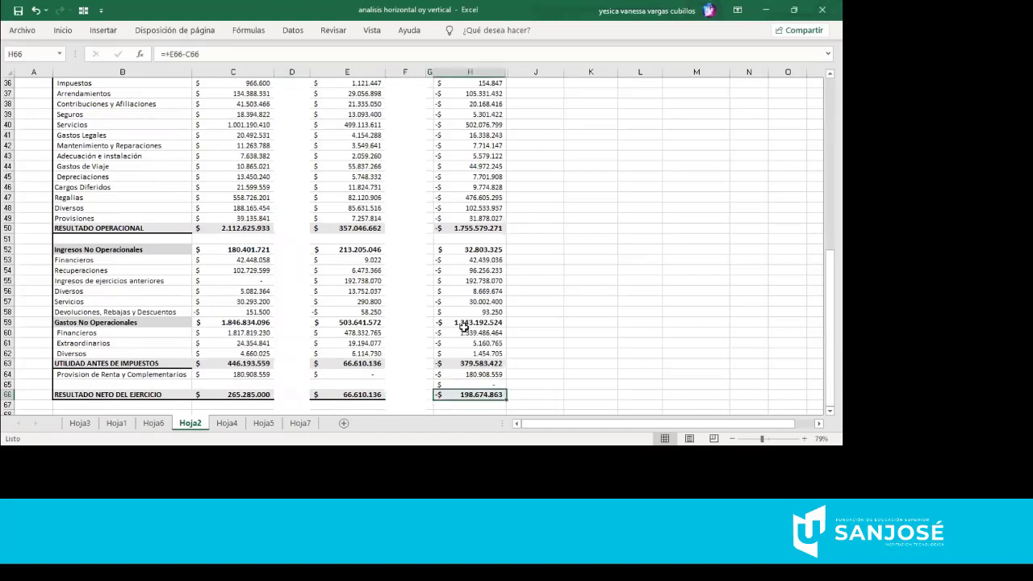
- Look back up the 2020 vertical analysis formulas in column F from RESULTADO NETO DEL EJERCICIO to the report heading
key(Left)
key(Left)
key(Up)
key(Up)
key(Up)
key(Up)
key(Up)
key(Up)
key(Up)
key(Up)
key(Up)
key(Up)
key(Up)
key(Up)
key(Up)
key(Up)
key(Up)
key(Up)
key(Up)
key(Up)
key(Up)
key(Up)
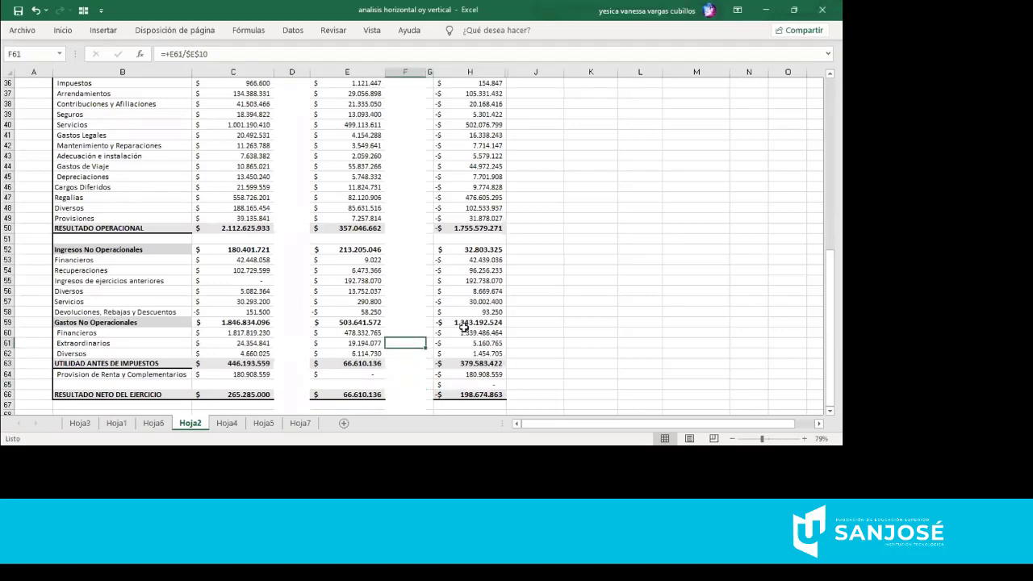
key(Up)
key(Up)
key(Up)
key(Up)
key(Up)
key(Up)
key(Up)
key(Up)
key(Up)
key(Up)
key(Up)
key(Up)
key(Up)
key(Up)
key(Up)
key(Up)
key(Up)
key(Up)
key(Up)
key(Up)
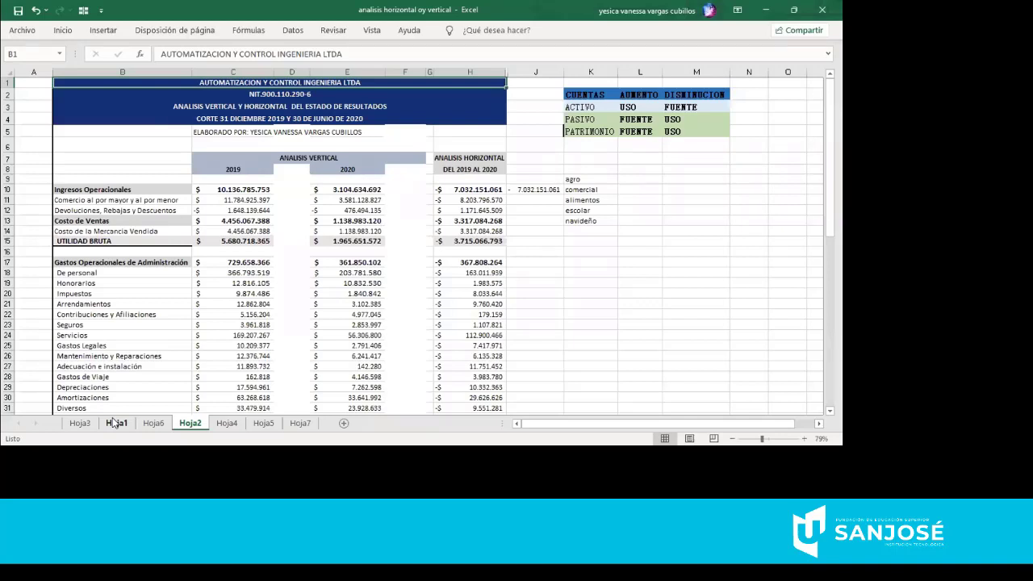
- Highlight the 2019 and 2020 amount columns in turn and examine the Ingresos Operacionales variation formula under ANALISIS HORIZONTAL
click(387, 230)
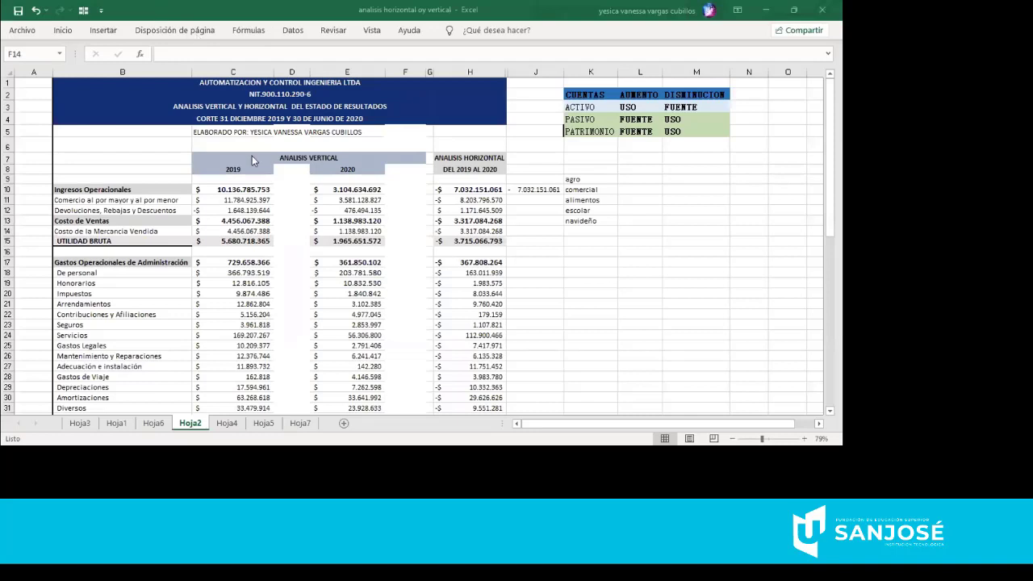
key(ctrl+space)
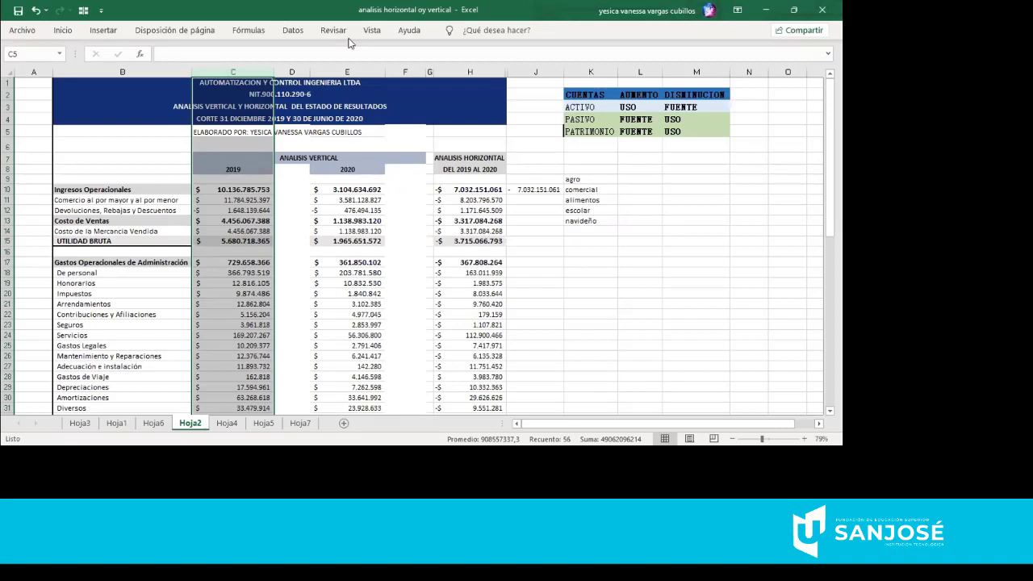
click(347, 71)
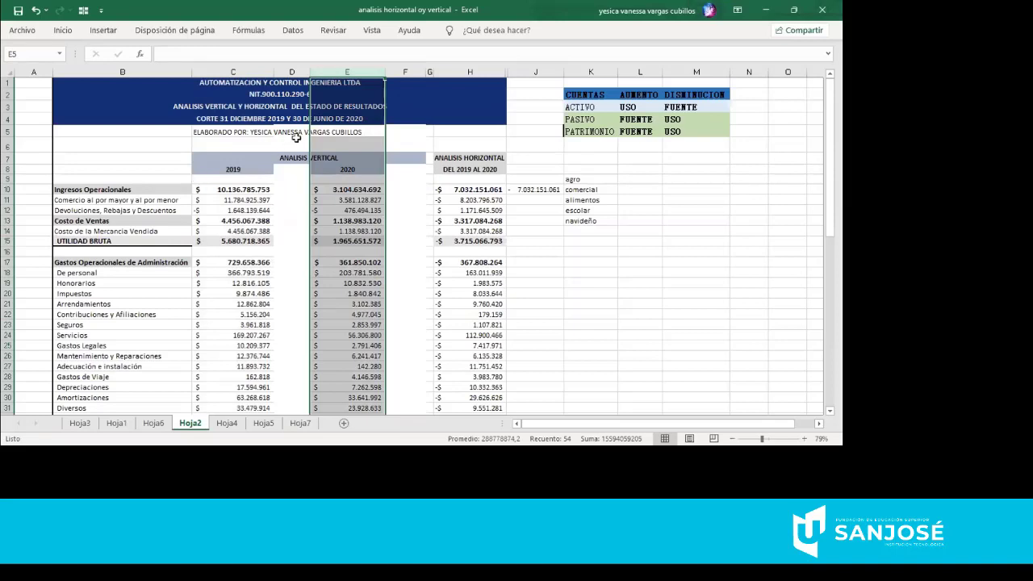
click(259, 72)
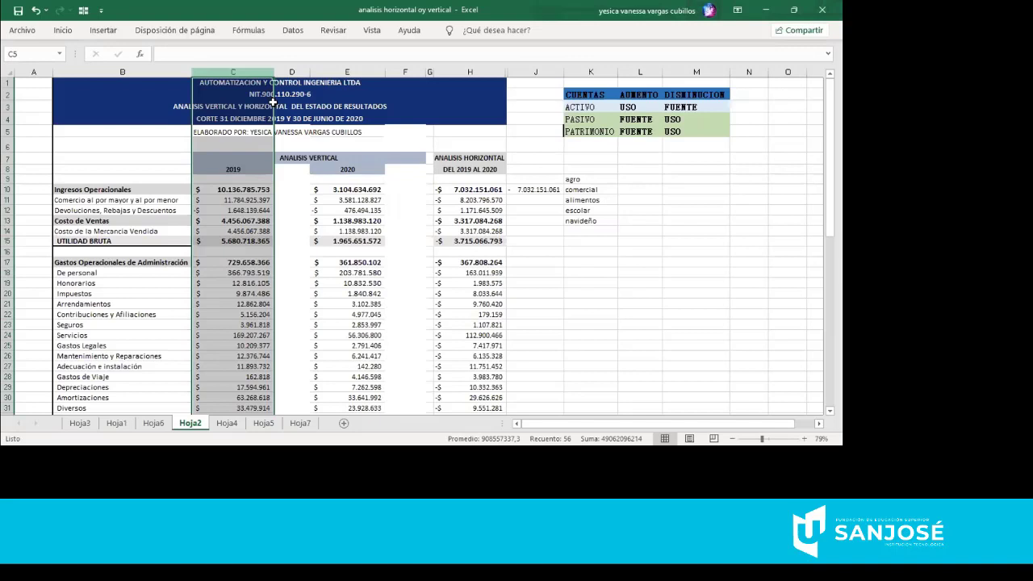
drag(274, 102, 384, 80)
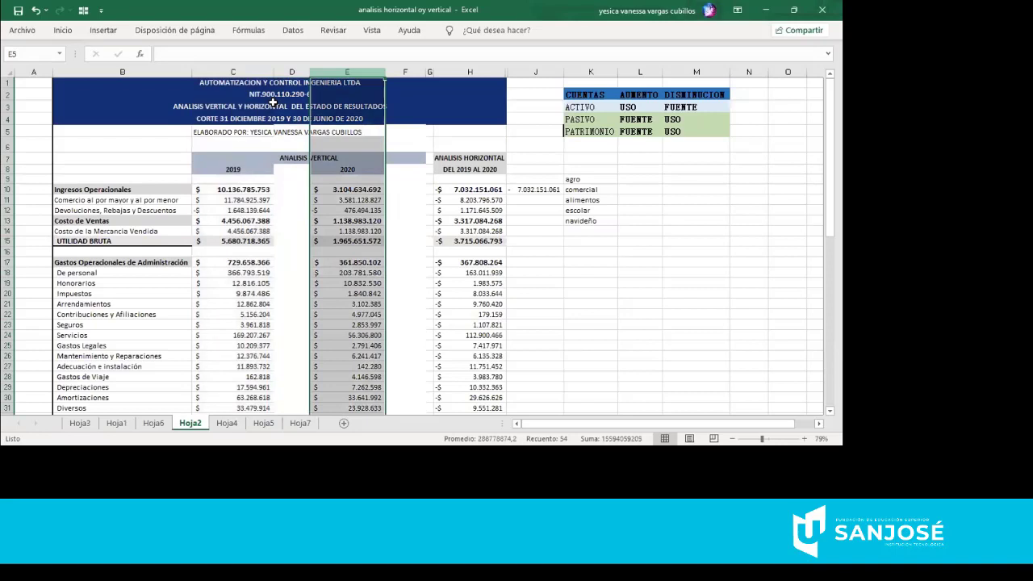
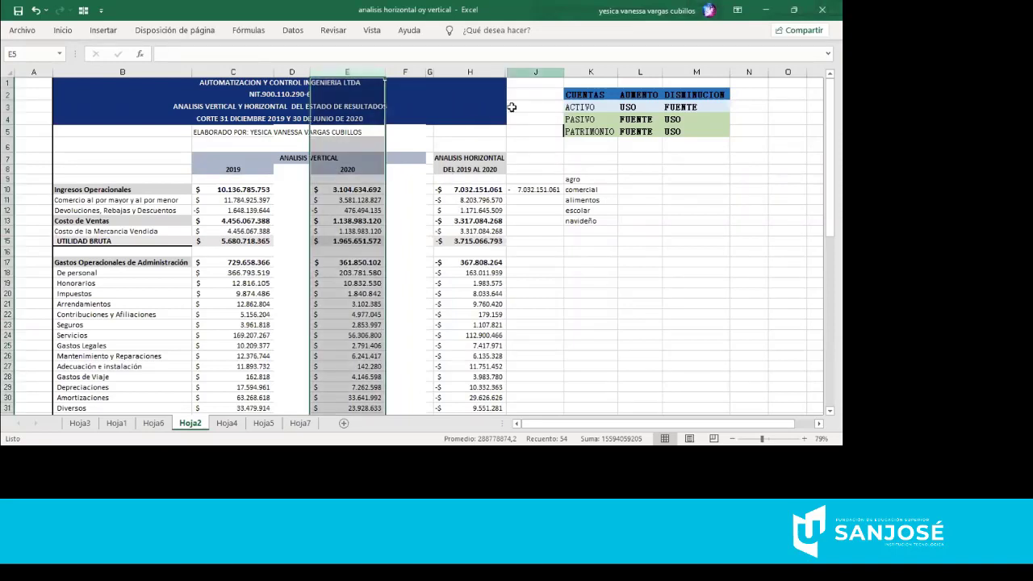
click(503, 188)
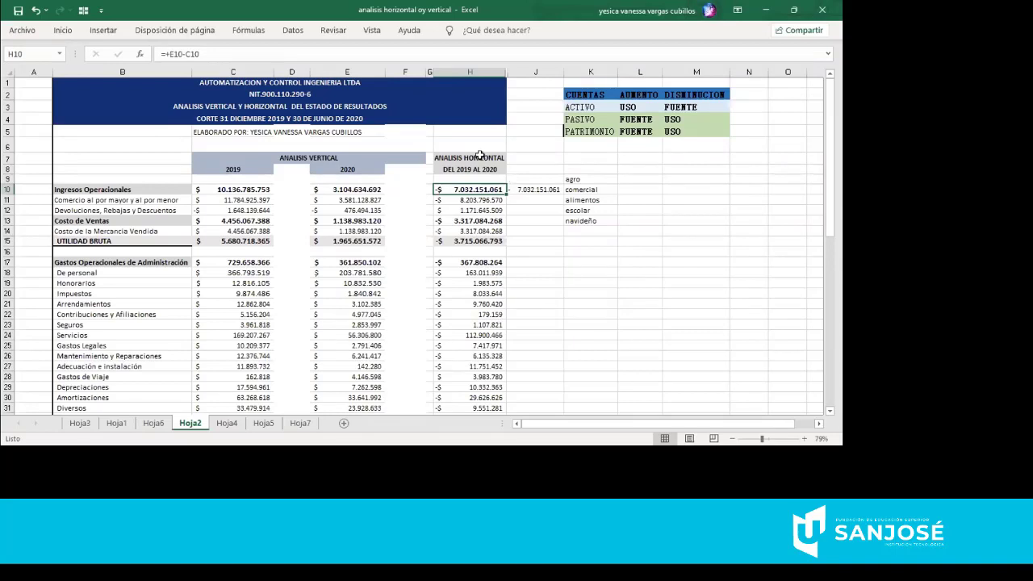
click(481, 156)
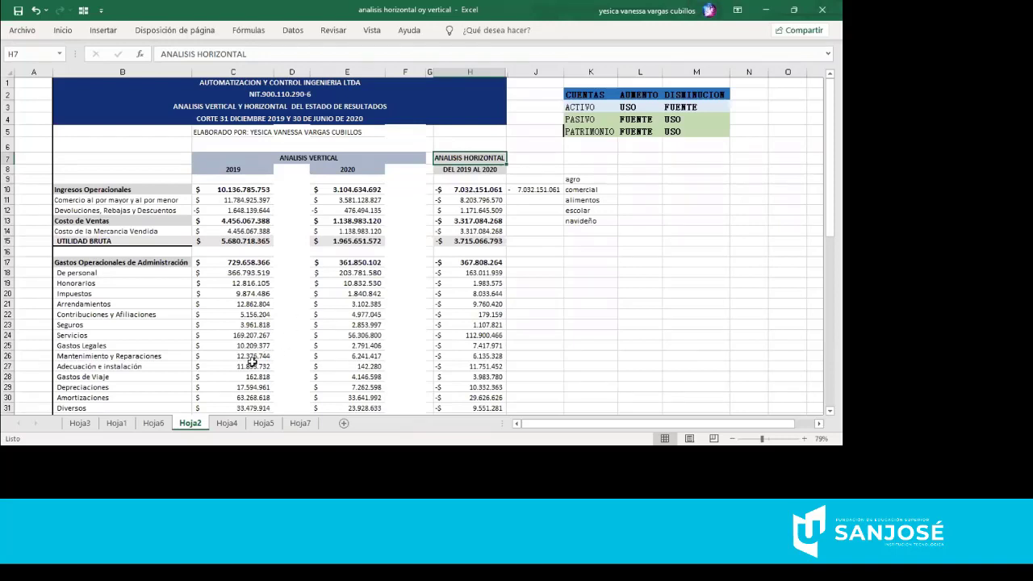
- Switch to the balance sheet on Hoja1 and examine the June 2020 TOTAL PASIVO Y PATRIMONIO formula in F56
click(115, 423)
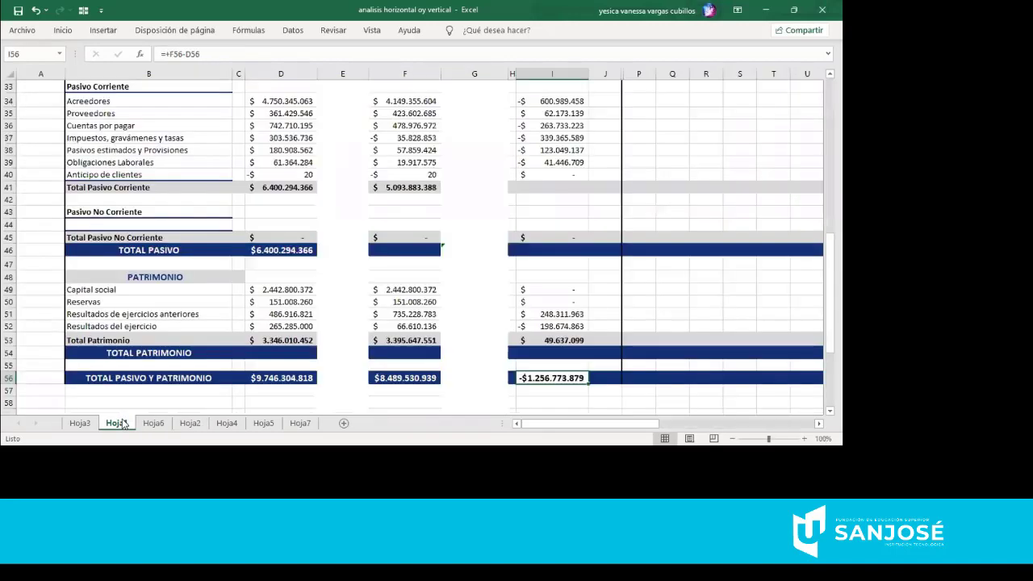
scroll(124, 415, down, 1)
click(123, 413)
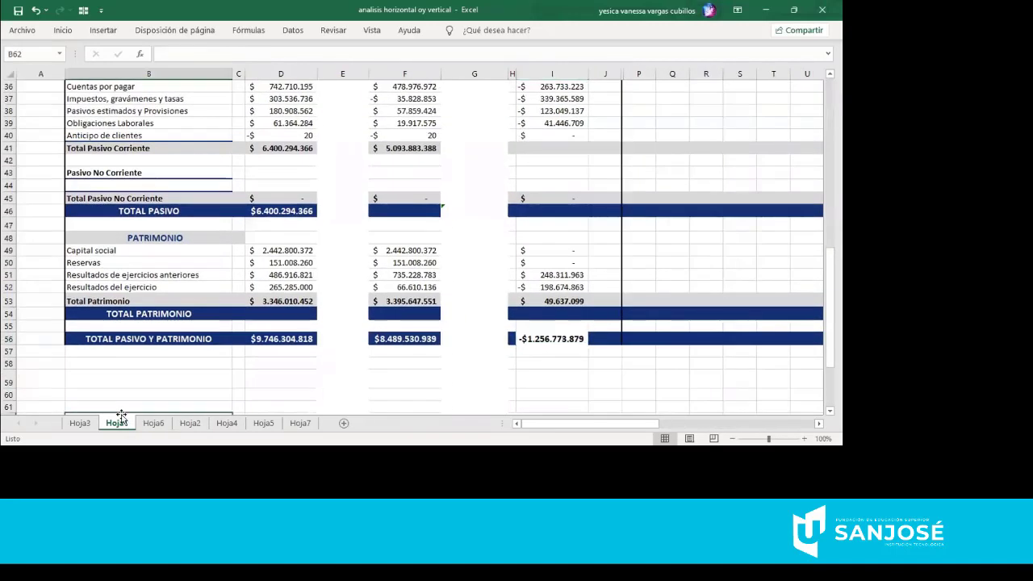
click(182, 397)
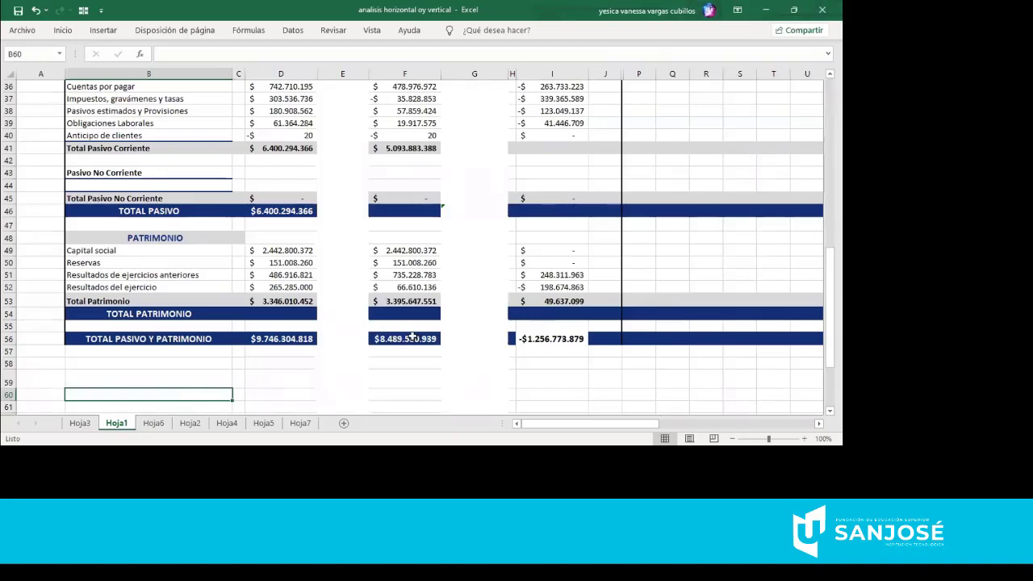
click(412, 337)
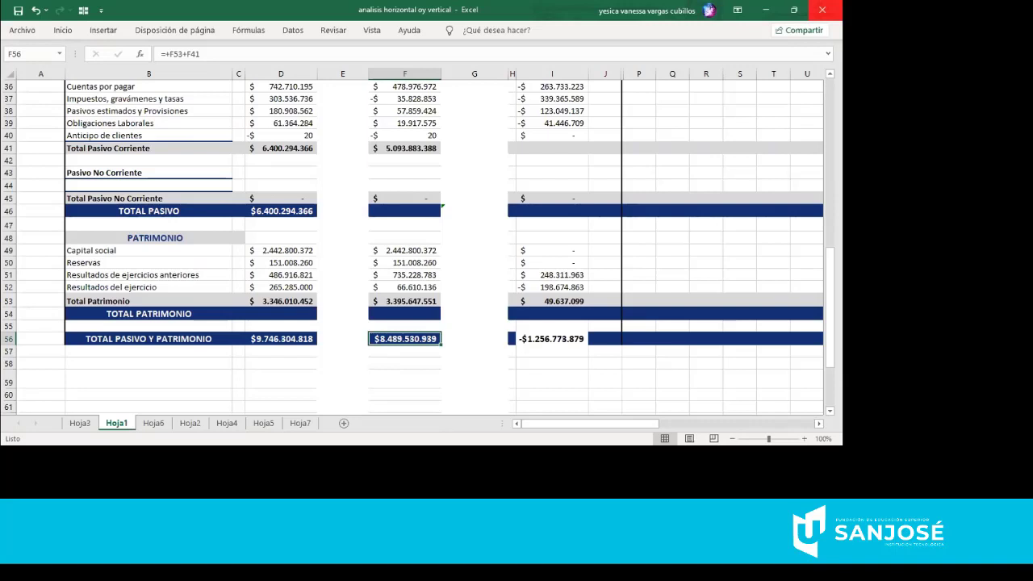
- Enter the Bancos horizontal variation in I13 as the formula +F13+D13
scroll(418, 246, up, 2)
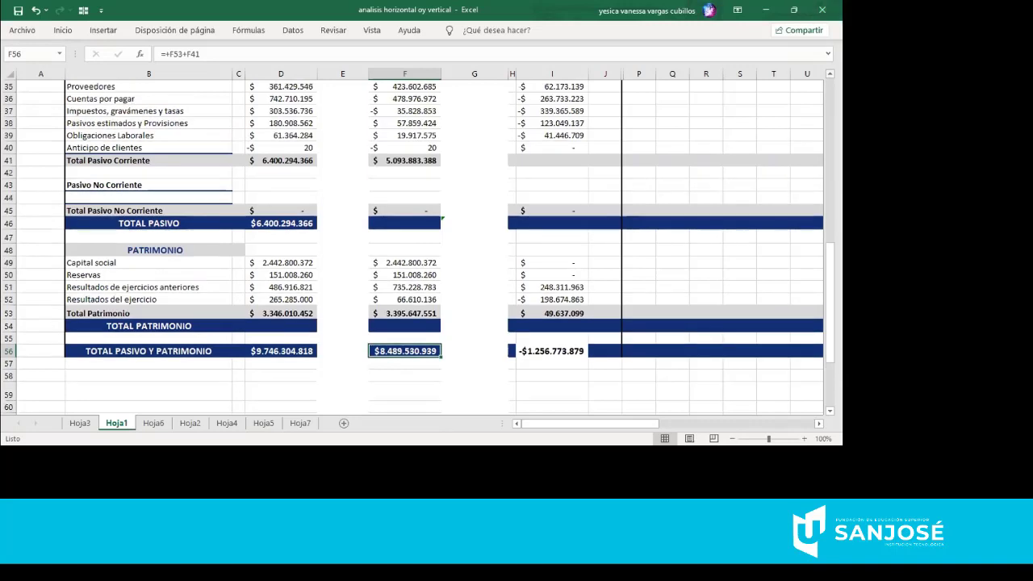
scroll(418, 246, up, 1)
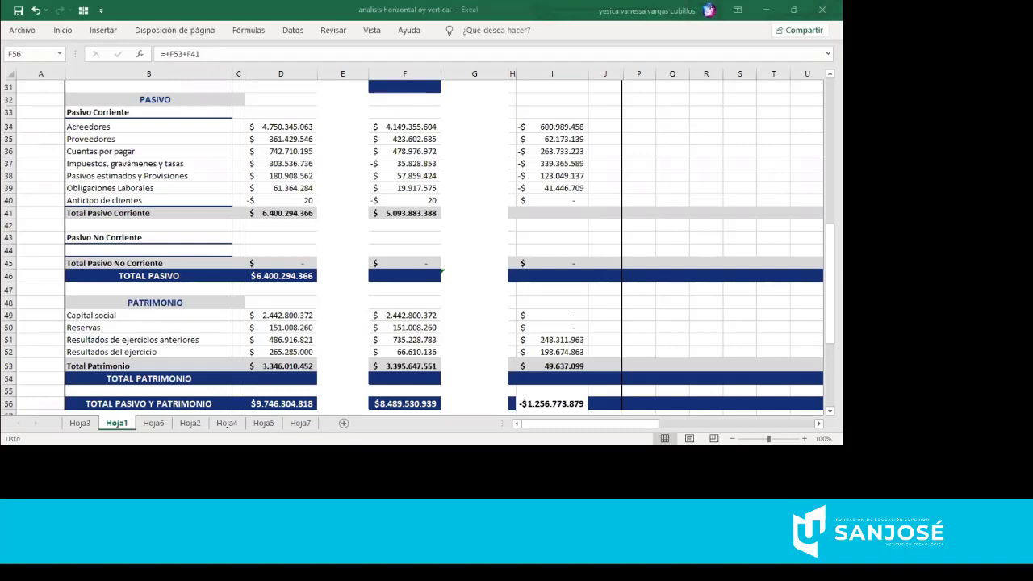
scroll(293, 283, up, 10)
click(293, 275)
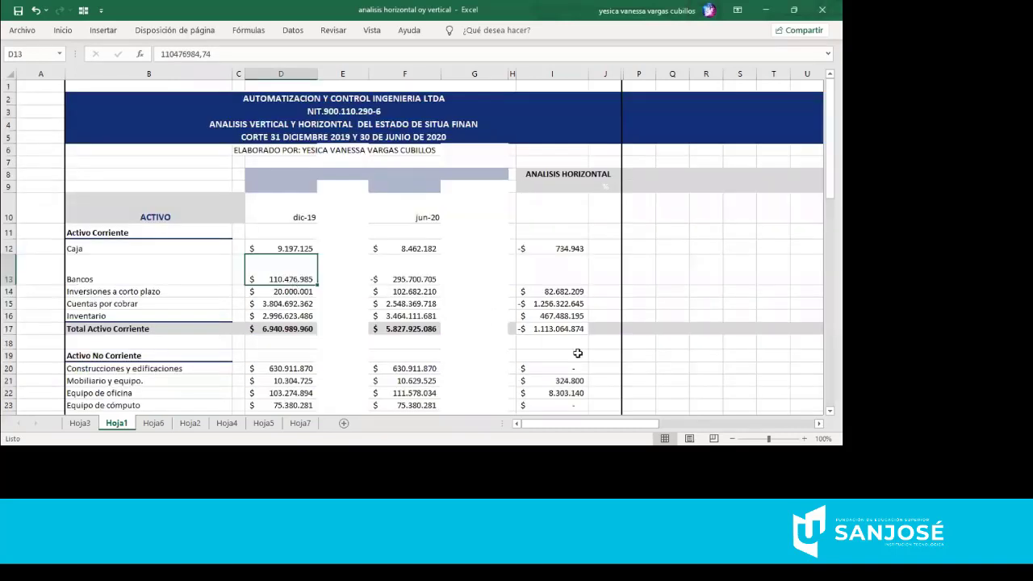
click(549, 275)
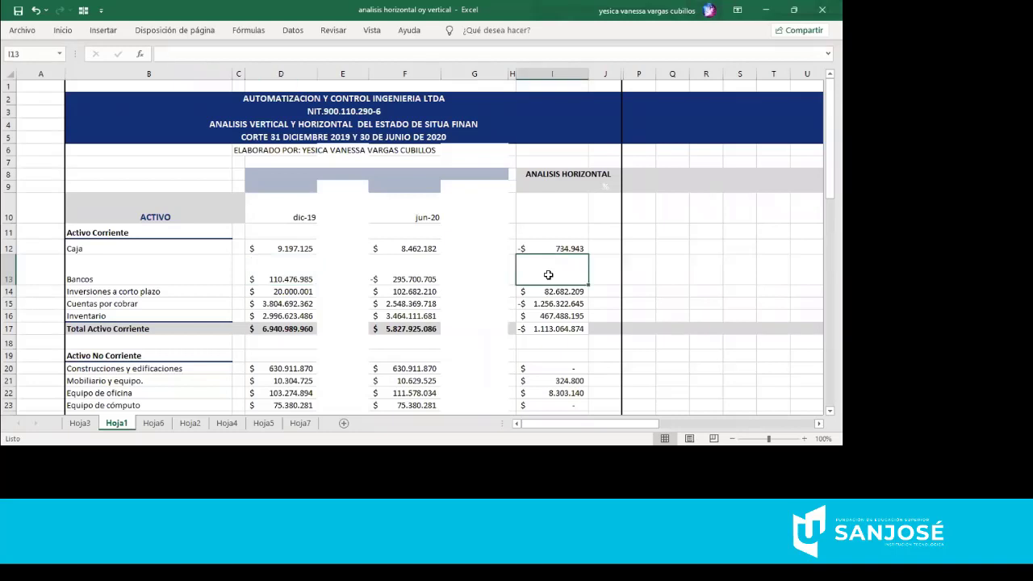
text(+)
key(Left)
key(Left)
key(Left)
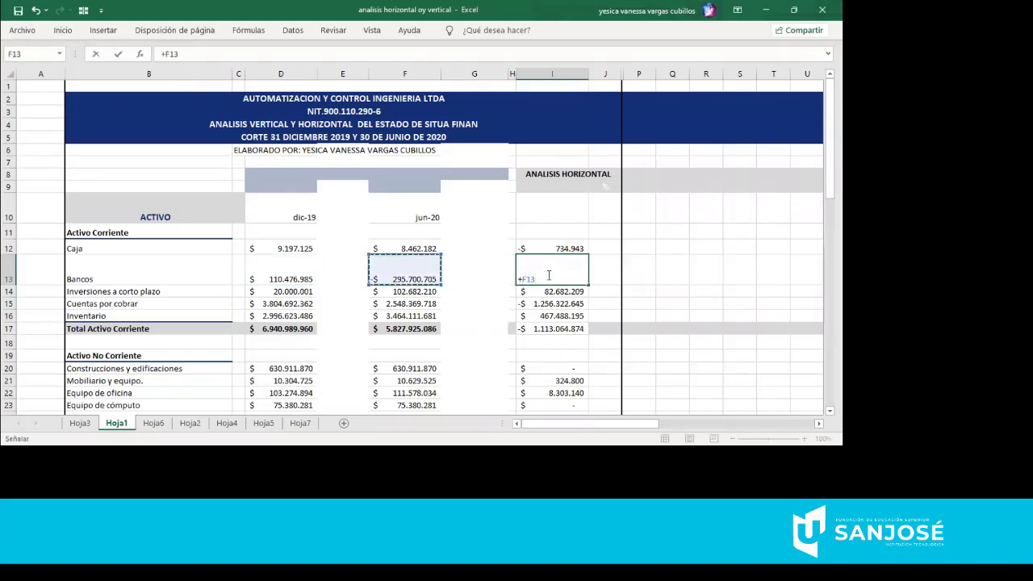
text(+)
key(Left)
key(Left)
key(Left)
key(Left)
key(Left)
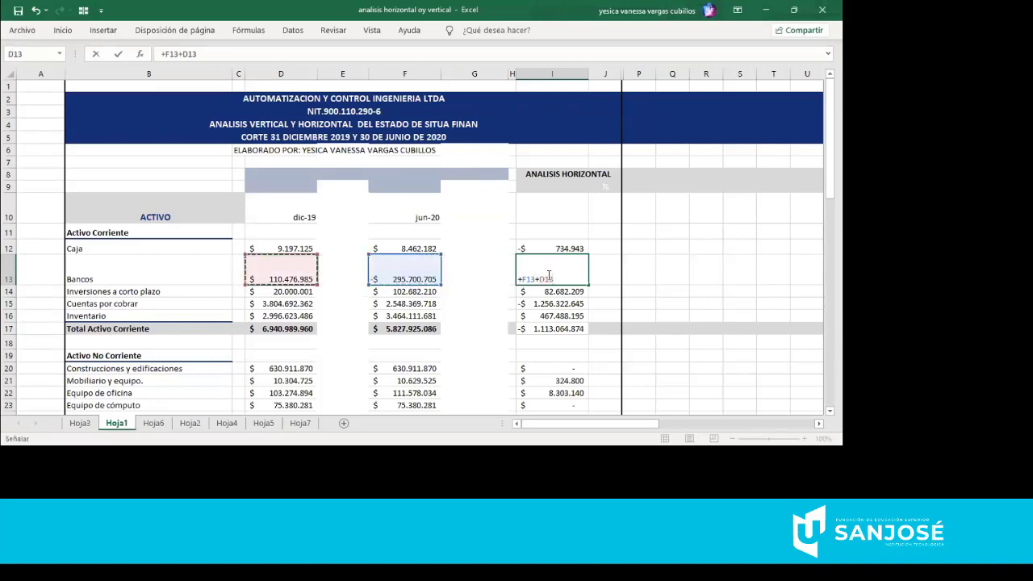
key(Return)
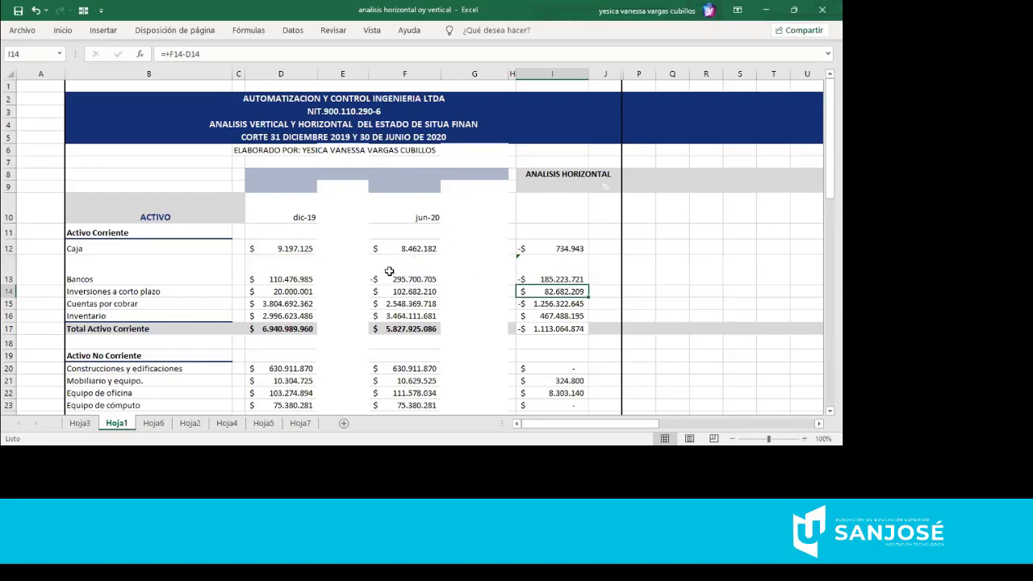
- Apply a black font colour to the whole of column E so the December 2019 vertical analysis percentages can be read
click(377, 280)
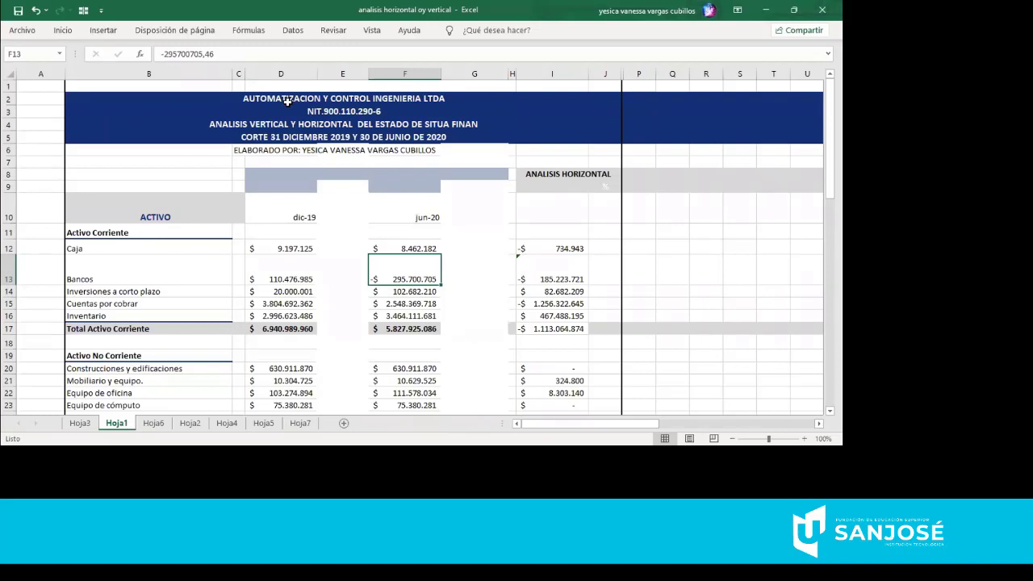
click(342, 73)
click(64, 32)
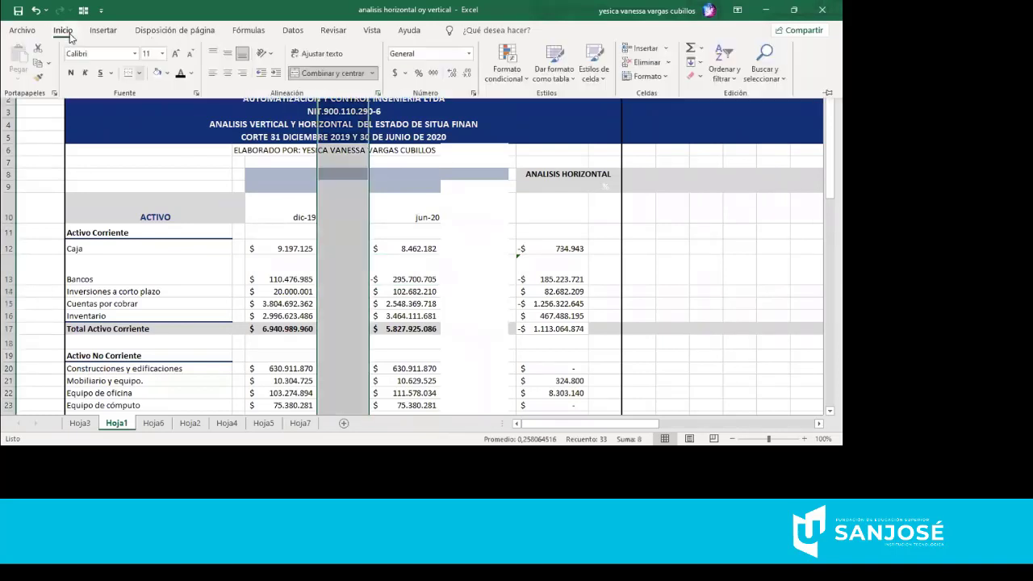
click(180, 73)
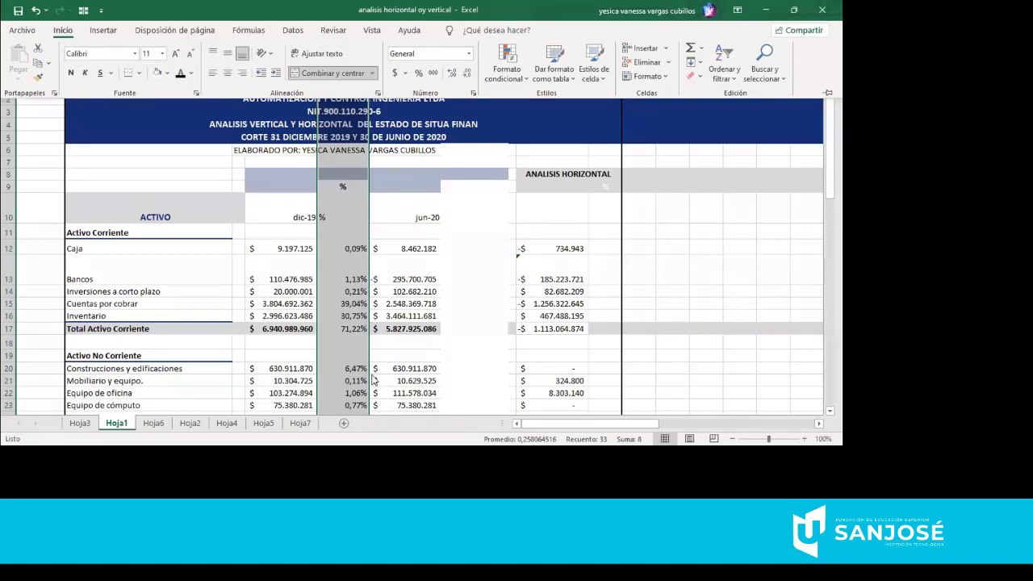
click(345, 293)
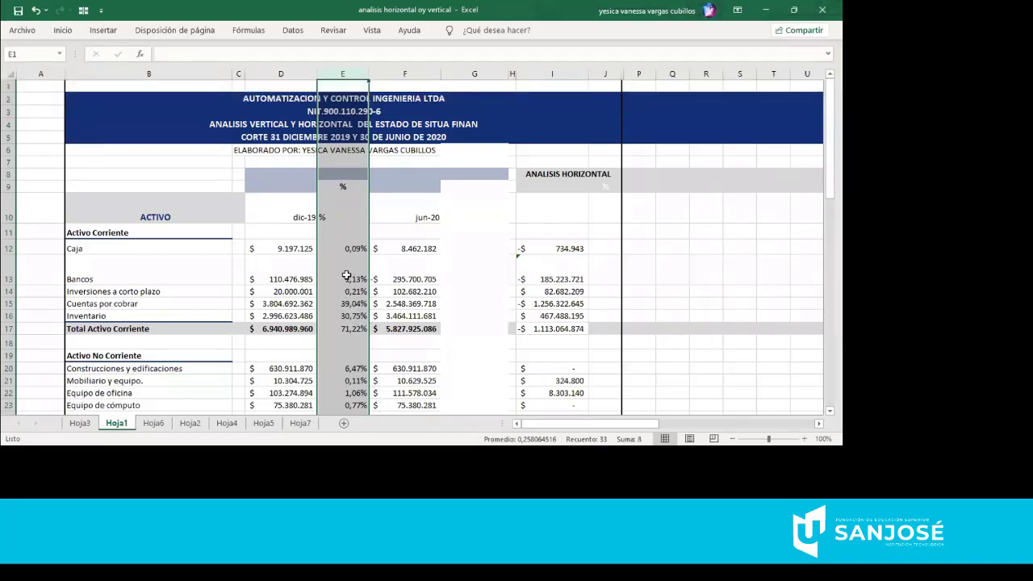
- Examine the December 2019 vertical analysis formulas in column E from Caja down past TOTAL ACTIVO
click(347, 255)
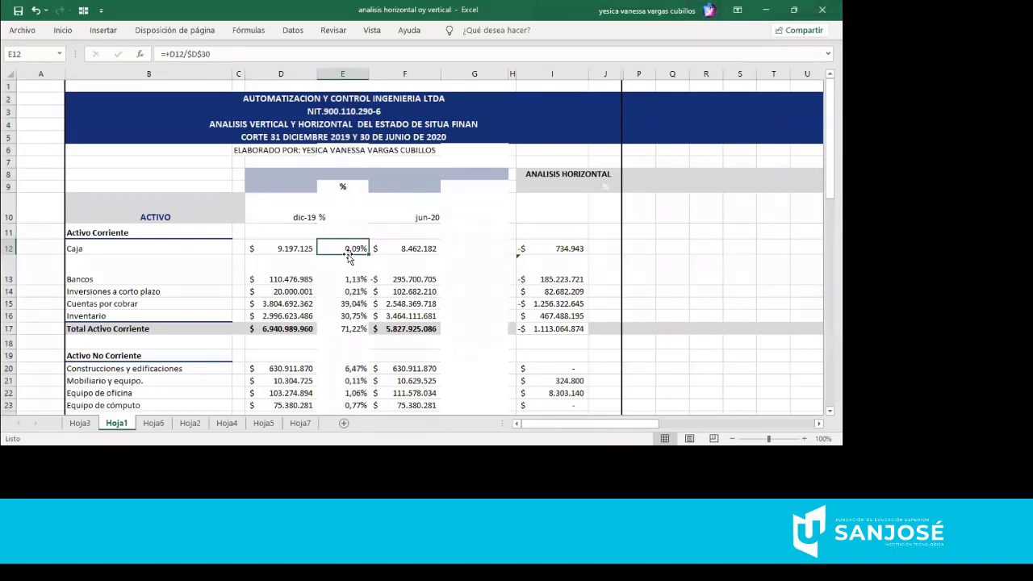
key(Down)
key(Down)
key(Down)
key(Down)
key(Down)
key(Down)
key(Down)
key(Down)
key(Down)
key(Down)
key(Down)
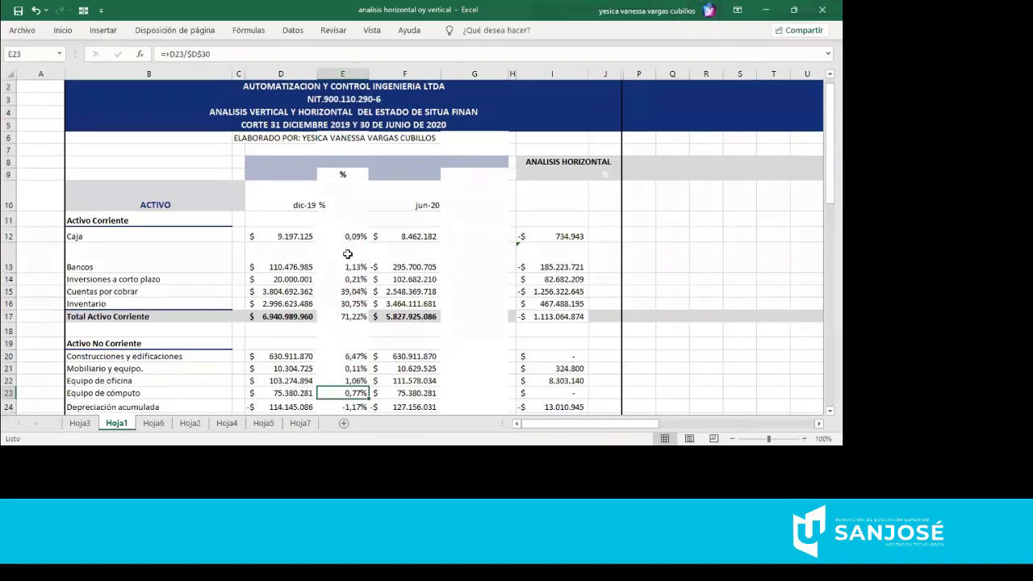
key(Down)
key(Down)
key(Down)
key(Down)
key(Down)
key(Down)
key(Down)
key(Down)
key(Down)
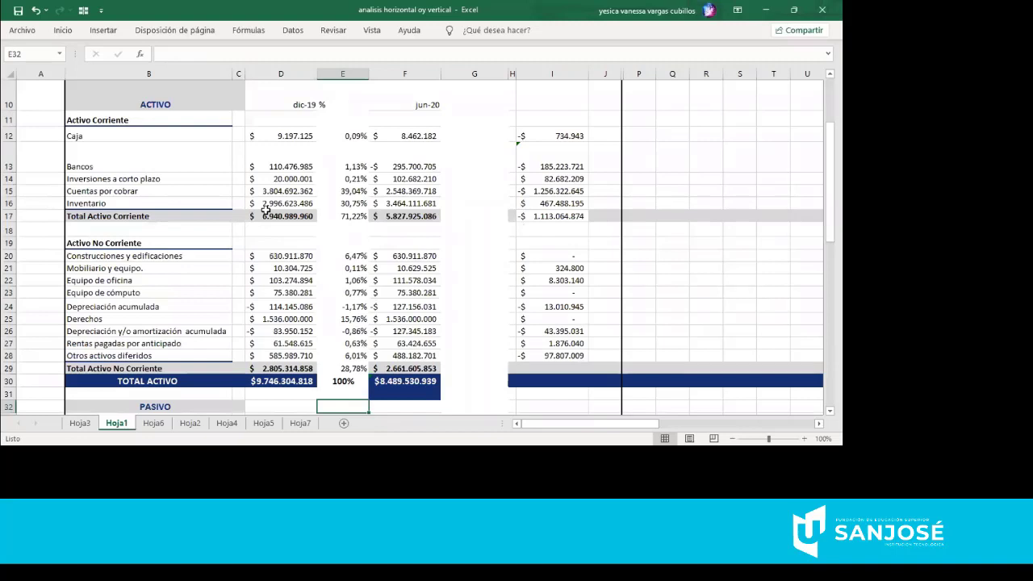
- Compare the Caja percentage formula in E12 with the TOTAL ACTIVO formula in E30 and inspect the cells E12 refers to
click(369, 138)
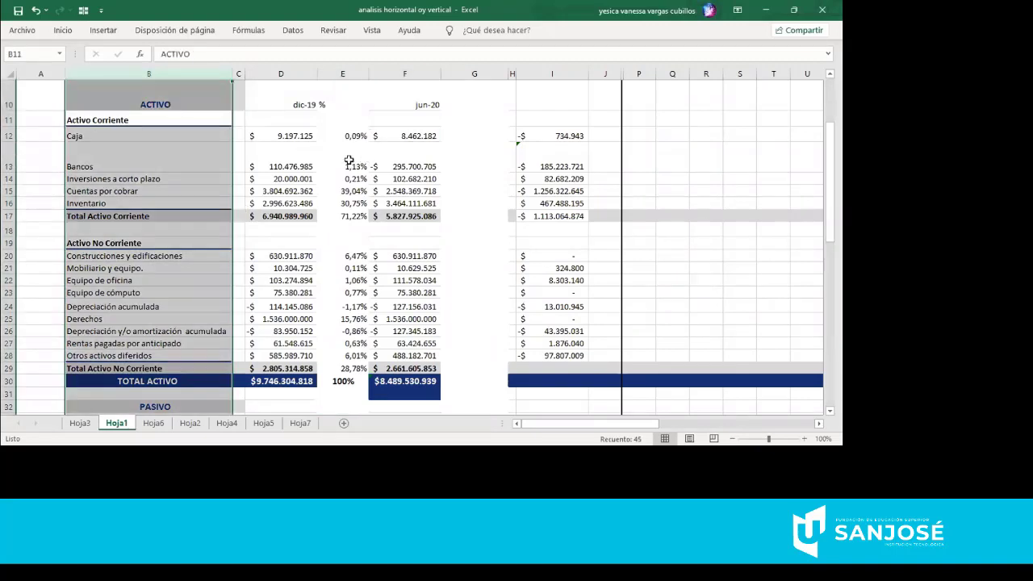
click(356, 138)
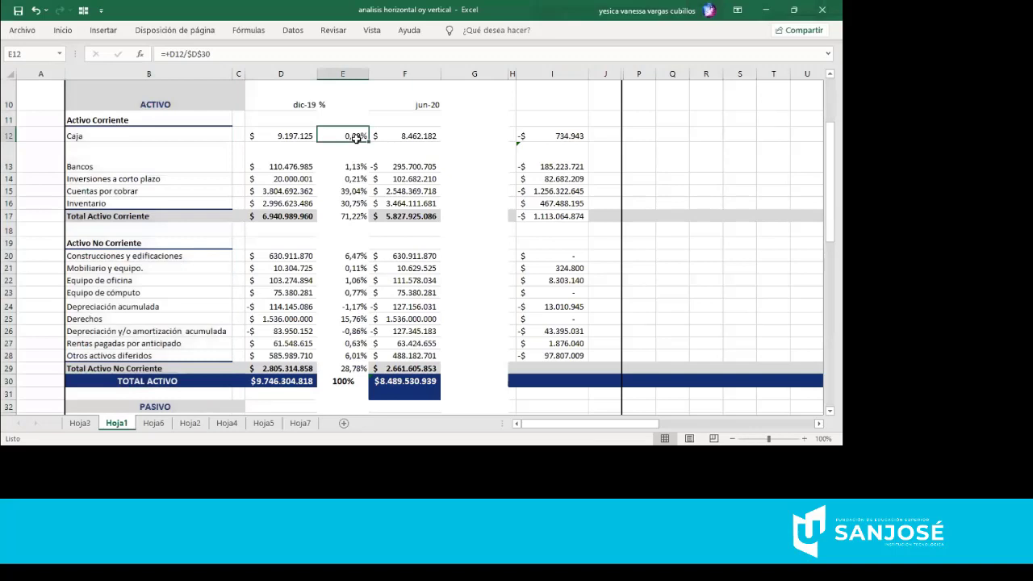
click(347, 383)
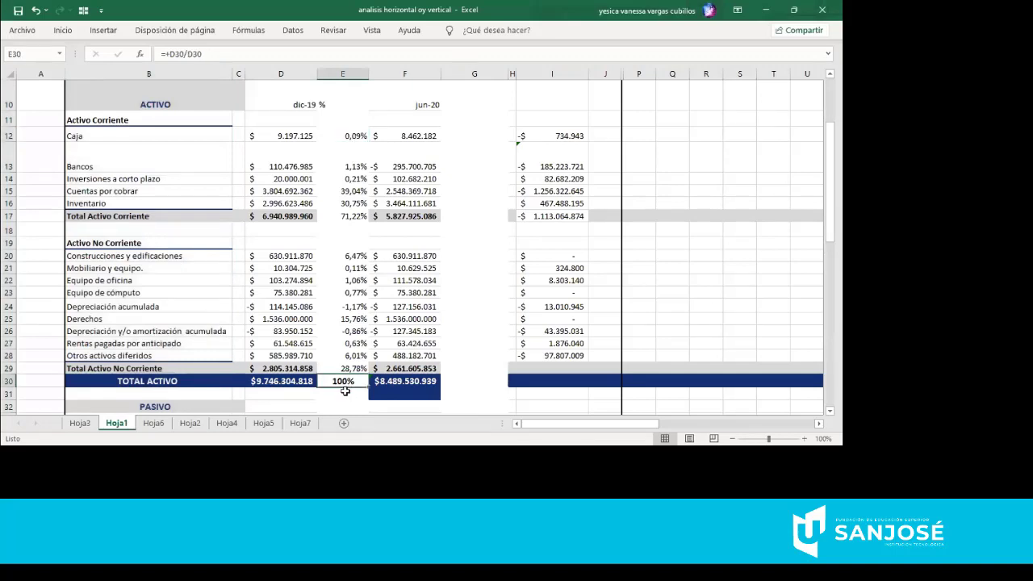
double_click(360, 137)
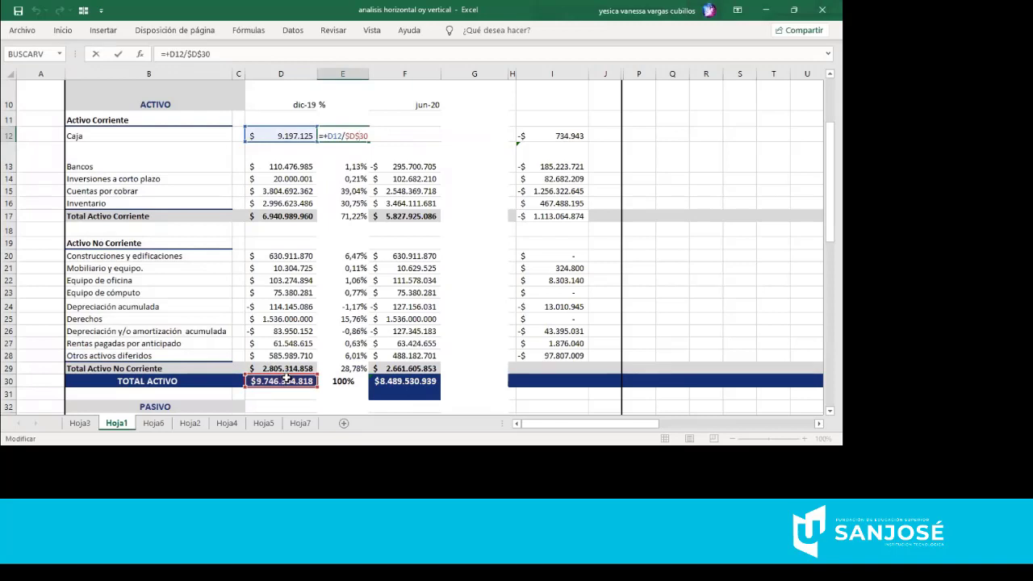
click(375, 155)
click(350, 134)
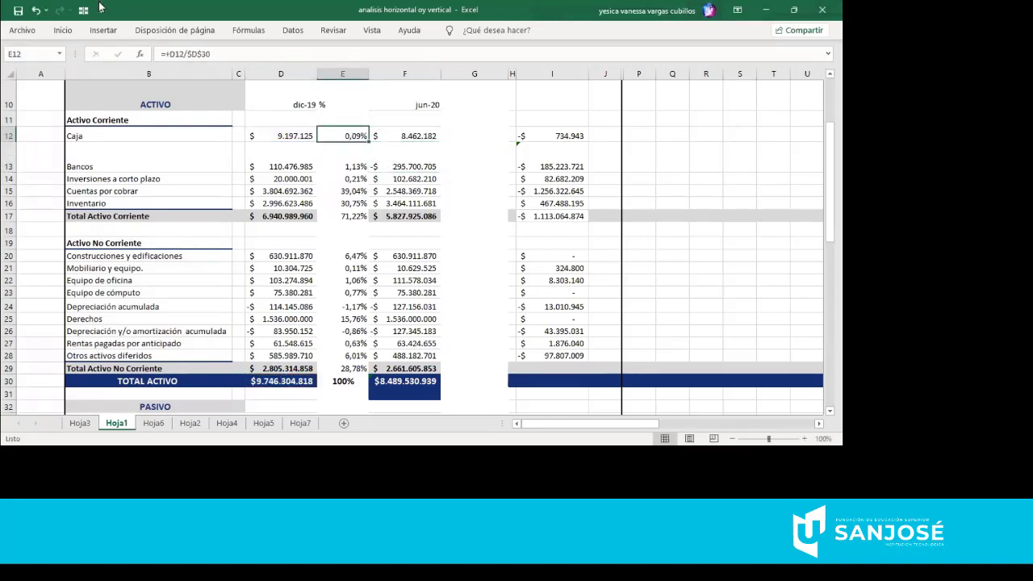
- Apply the thousands-separator number format to the Caja percentage in E12 and recommit its formula =+D12/$D$30
click(63, 30)
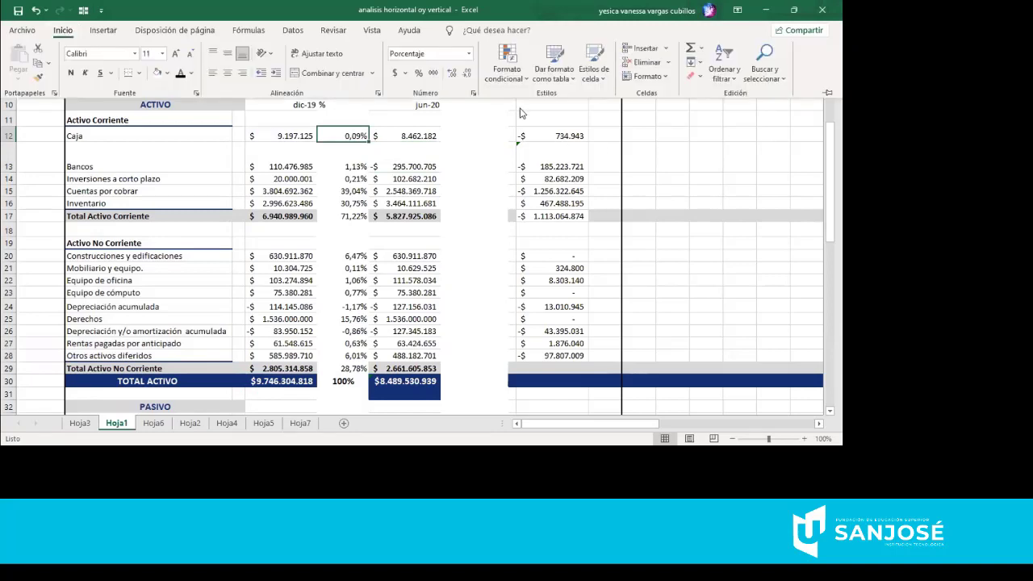
click(343, 128)
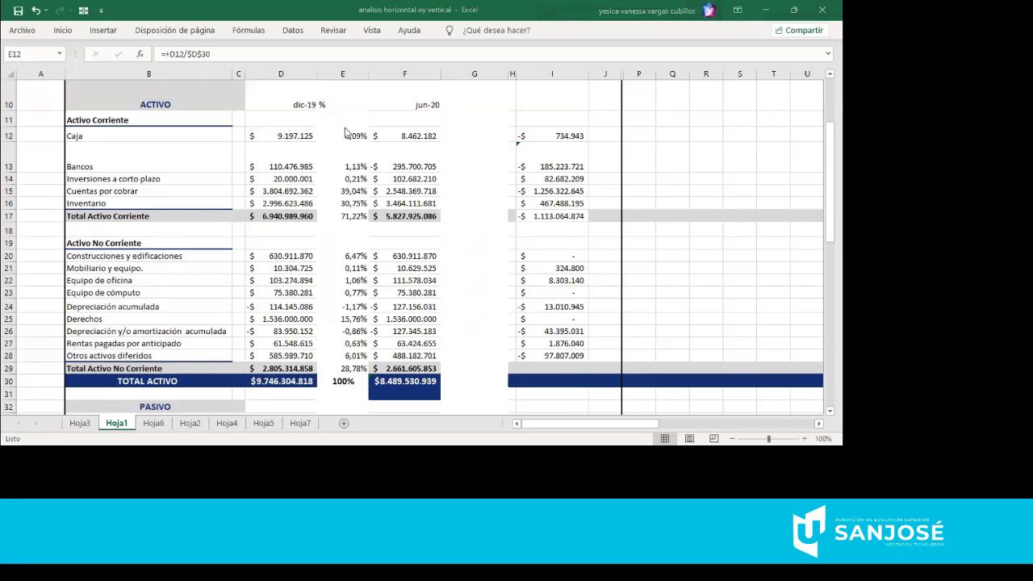
click(62, 29)
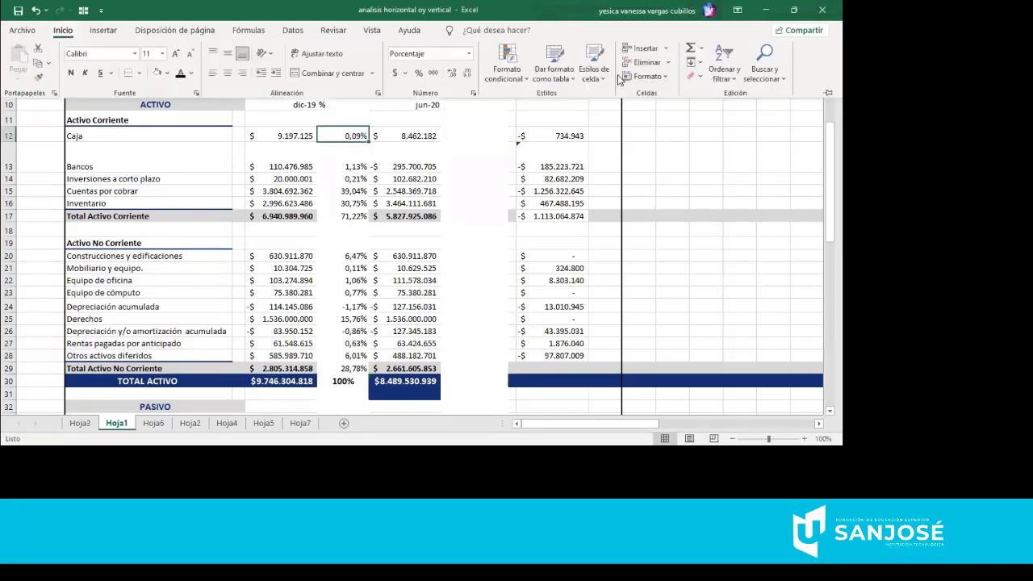
click(433, 73)
double_click(354, 134)
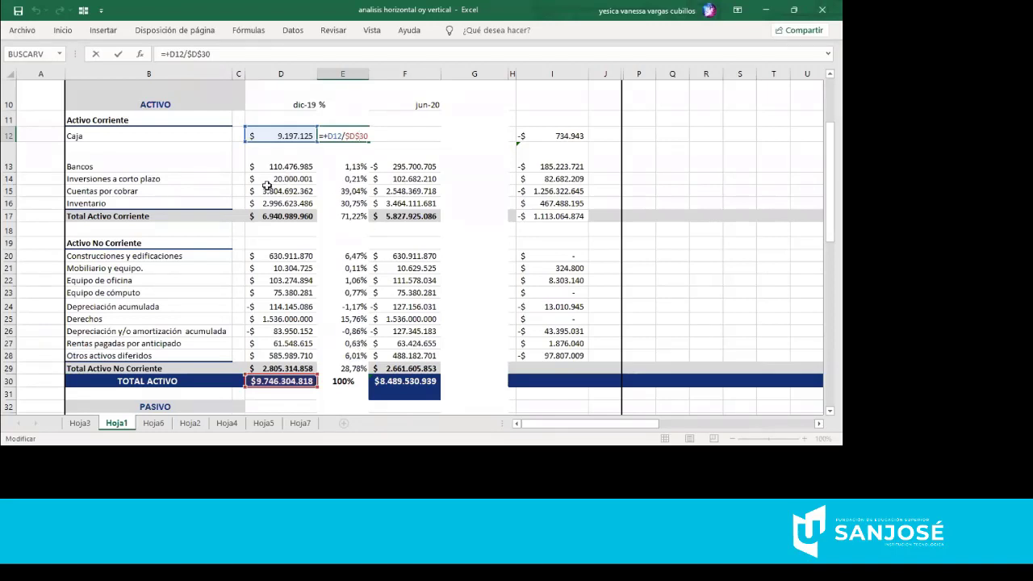
key(Return)
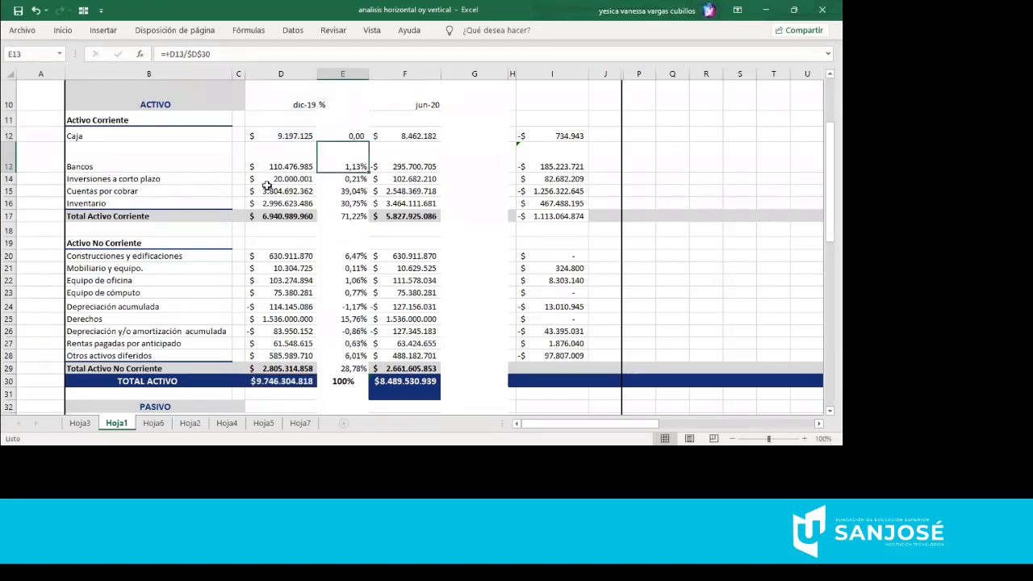
- Format the Caja vertical analysis value in E12 as a percentage with two decimals
click(366, 134)
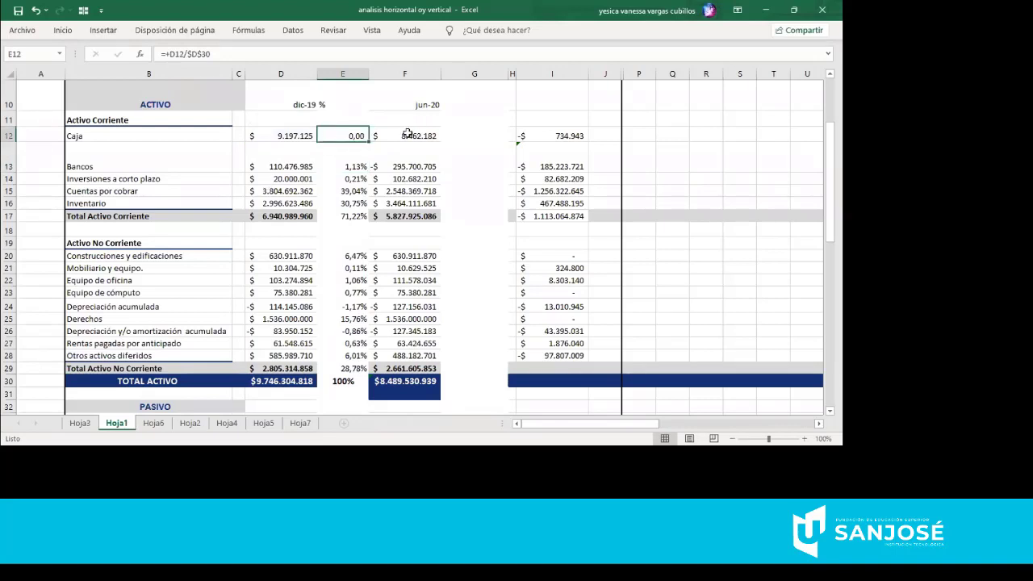
click(62, 30)
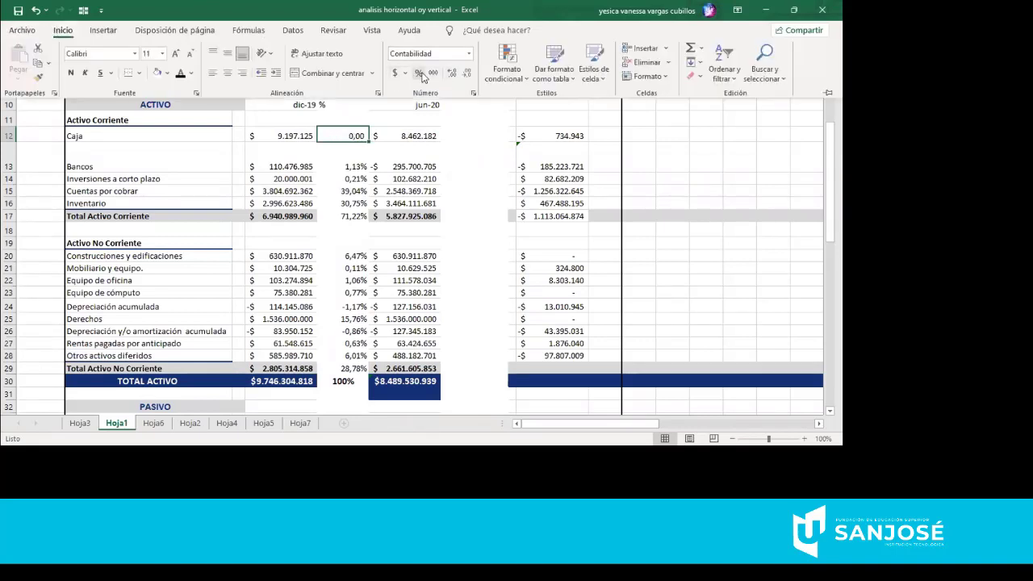
click(419, 73)
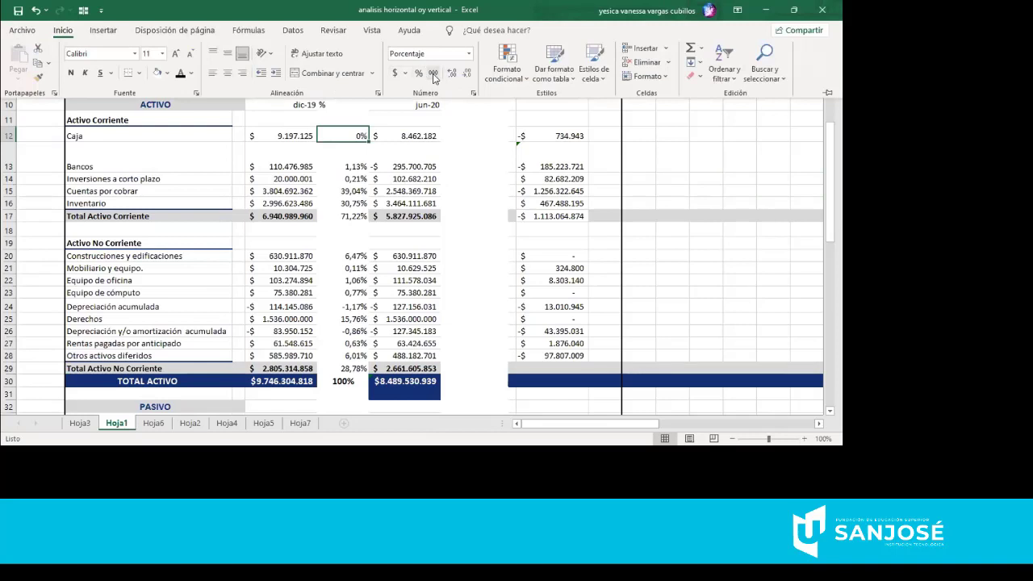
click(453, 73)
click(452, 73)
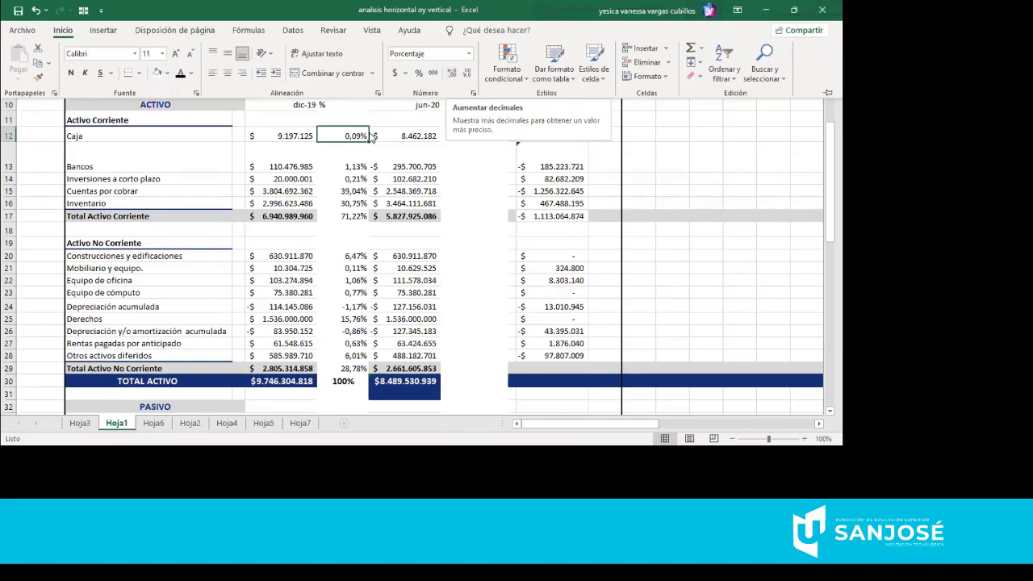
double_click(347, 136)
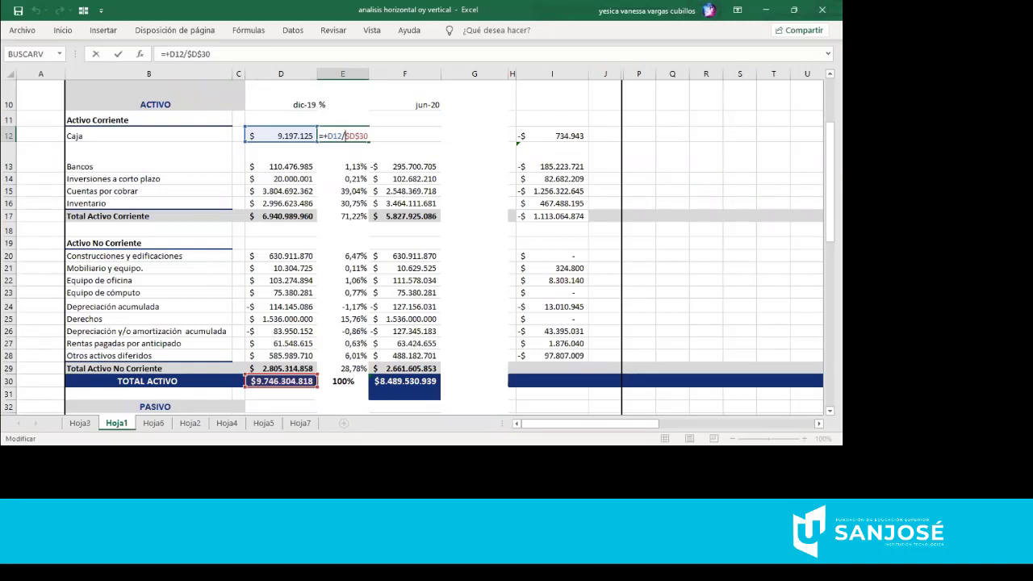
click(288, 155)
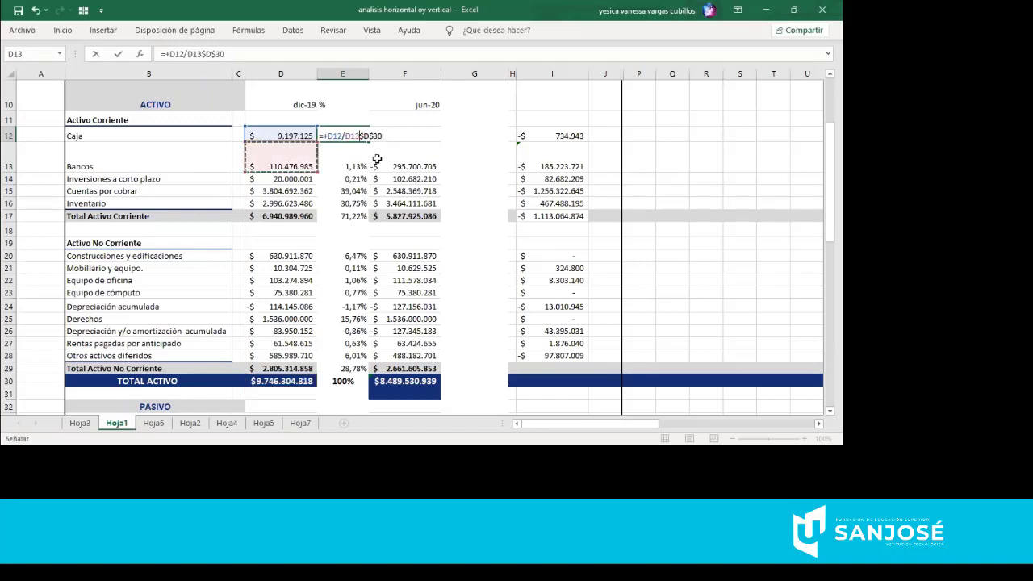
key(Escape)
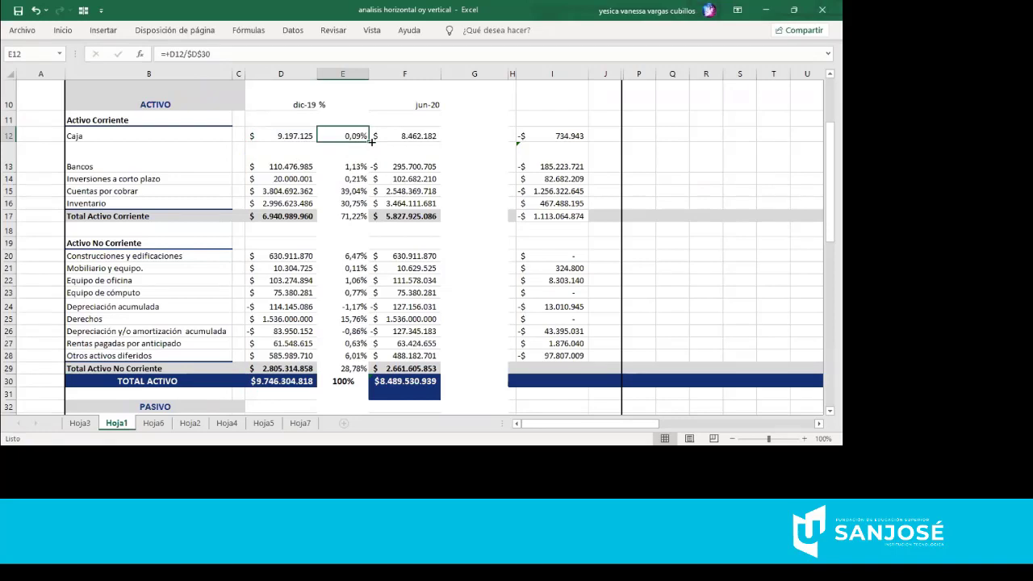
- Fill the Caja percentage formula from E12 down to Total Activo Corriente in E17
drag(371, 141, 355, 219)
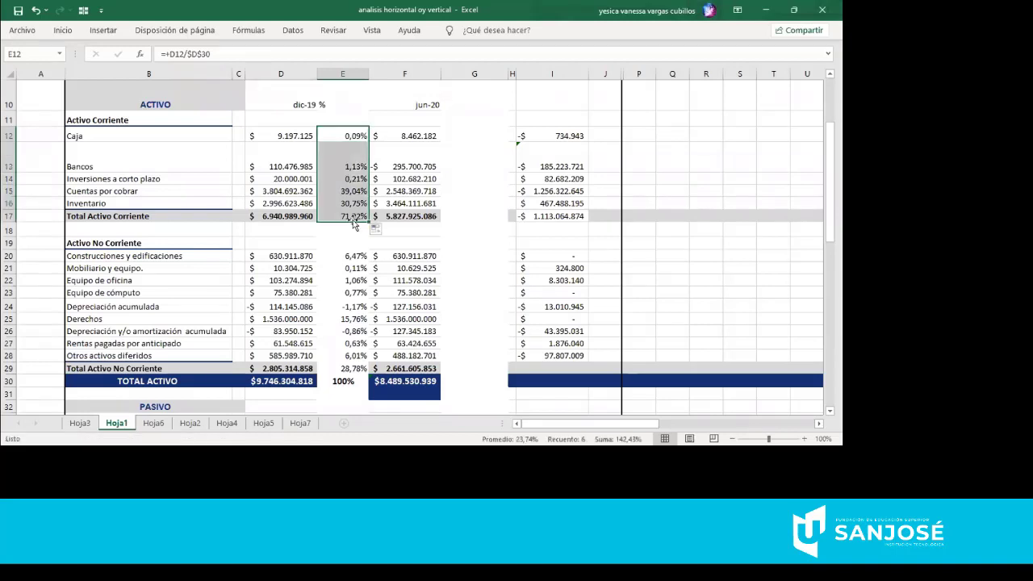
- Edit the TOTAL ACTIVO vertical analysis formula in E30 to =+D30/G32D30
double_click(345, 381)
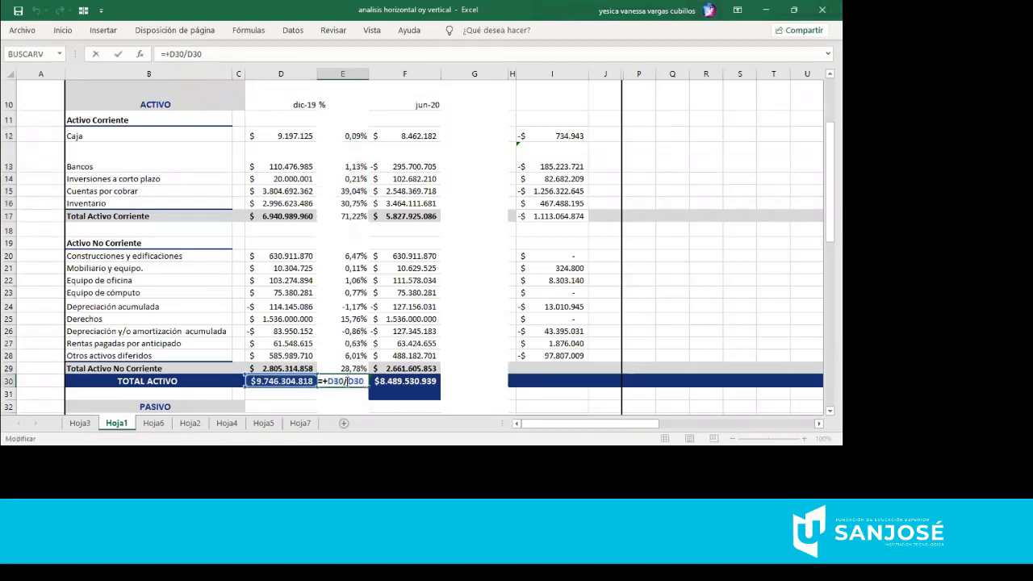
click(466, 405)
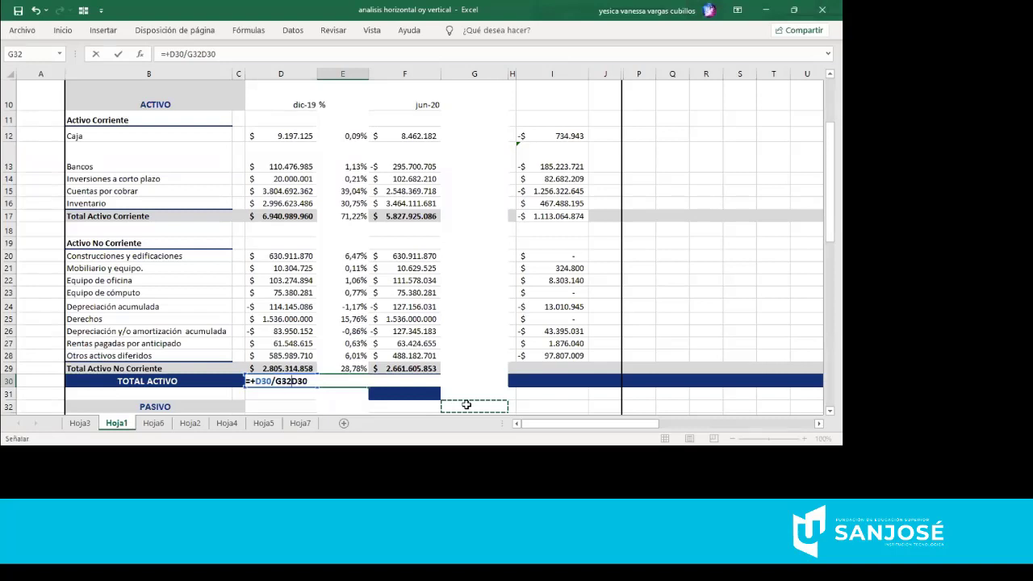
key(Return)
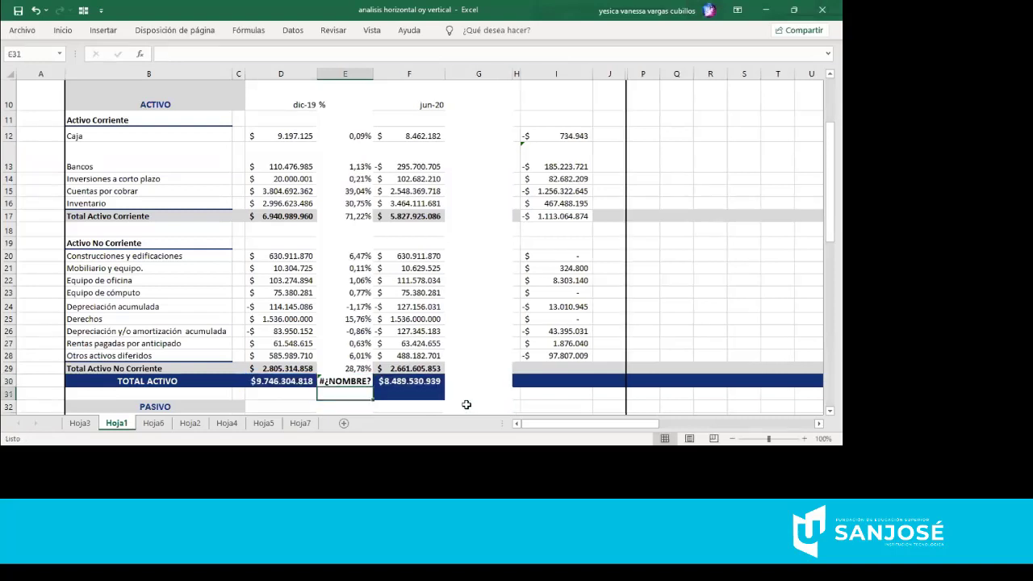
- Undo the last edit of the TOTAL ACTIVO percentage formula in E30
key(ctrl+z)
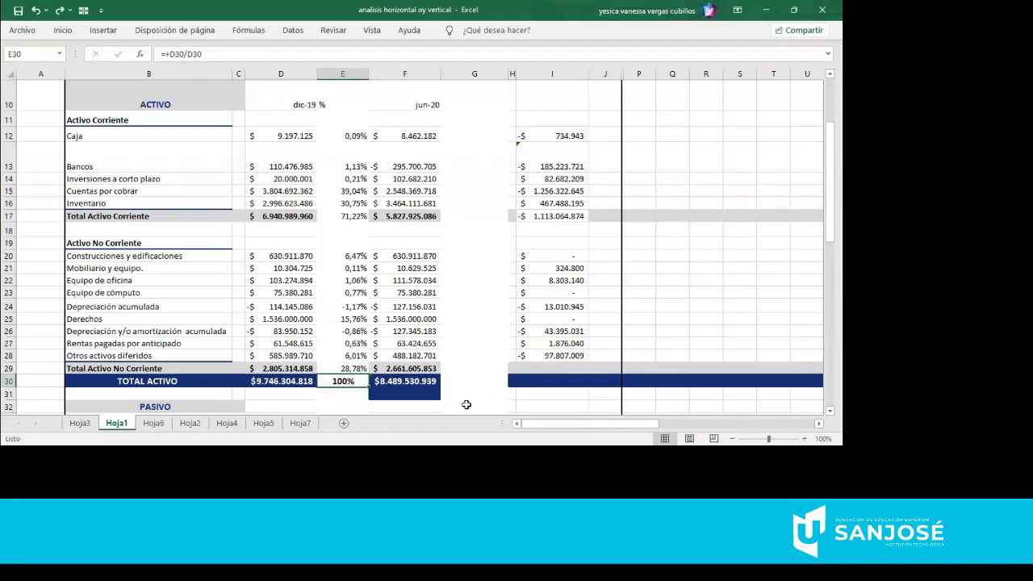
- Review the column E percentages from TOTAL ACTIVO down through the liabilities to Resultados de ejercicios anteriores
key(Down)
key(Down)
key(Down)
key(Down)
key(Down)
key(Down)
key(Down)
key(Down)
key(Down)
key(Down)
key(Down)
key(Down)
key(Down)
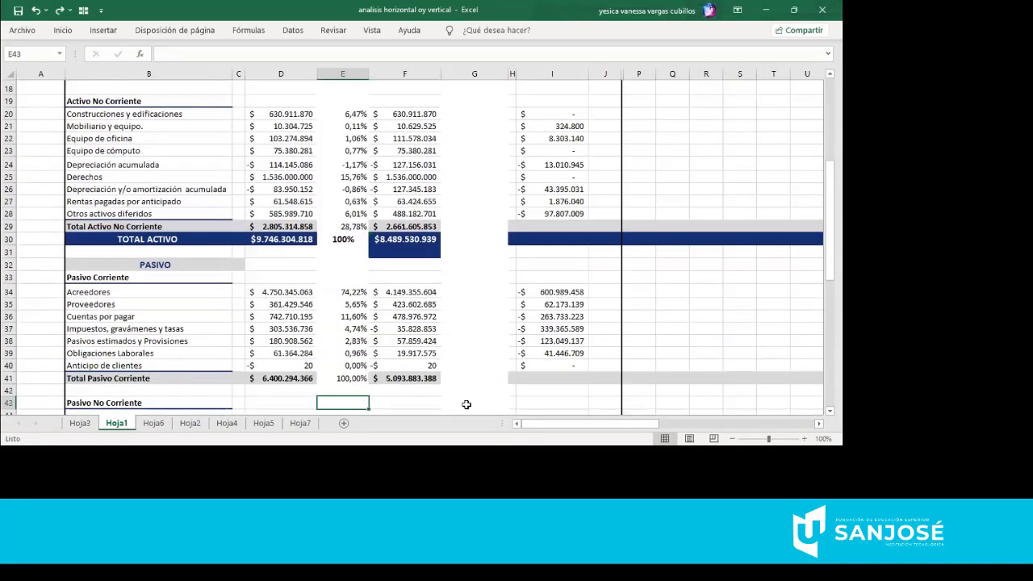
key(Down)
key(Down)
key(Down)
key(Down)
key(Down)
key(Down)
key(Down)
key(Down)
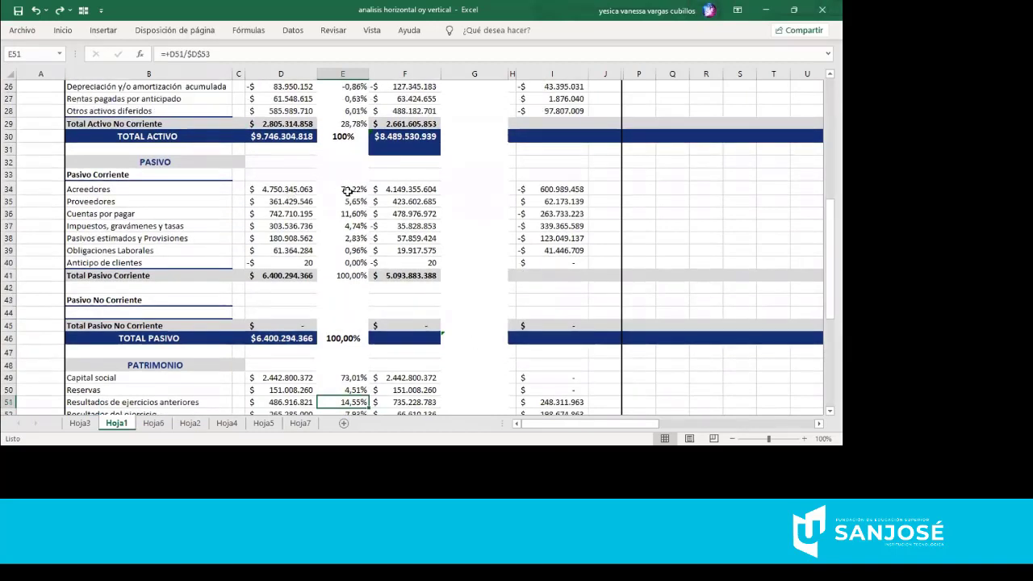
- Inspect which cells the Acreedores percentage formula in E34 refers to
double_click(347, 190)
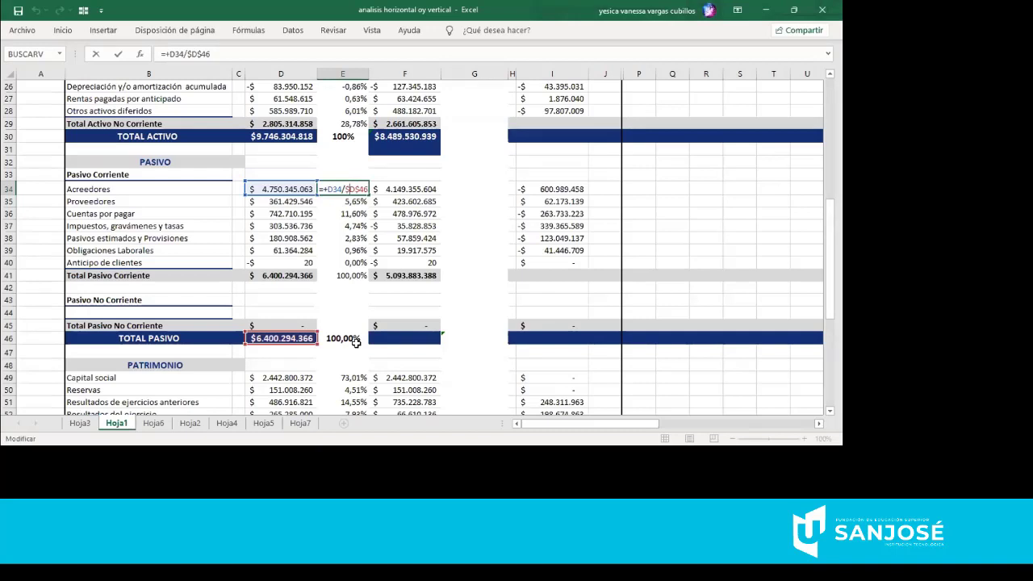
key(Return)
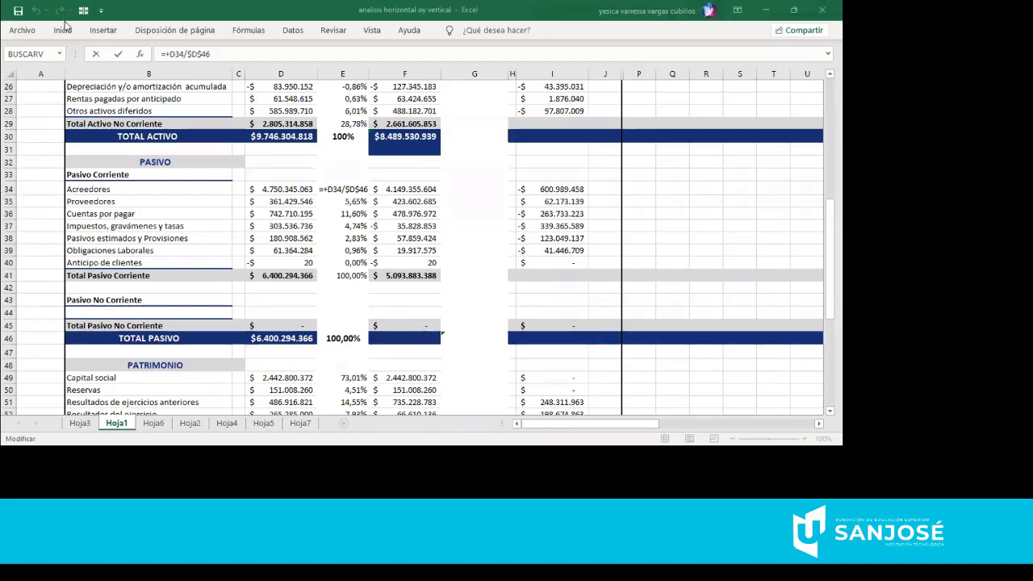
click(63, 30)
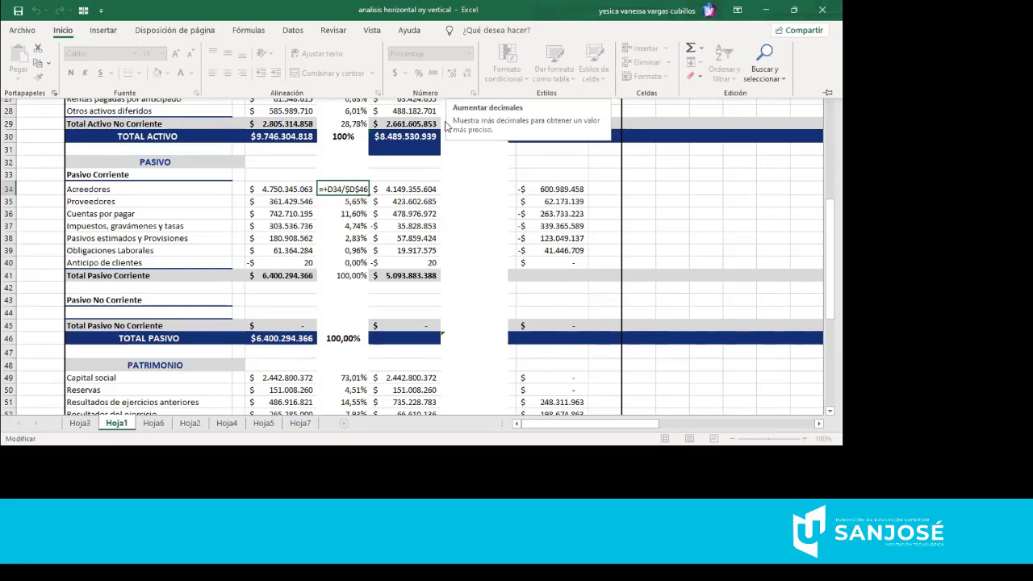
click(446, 126)
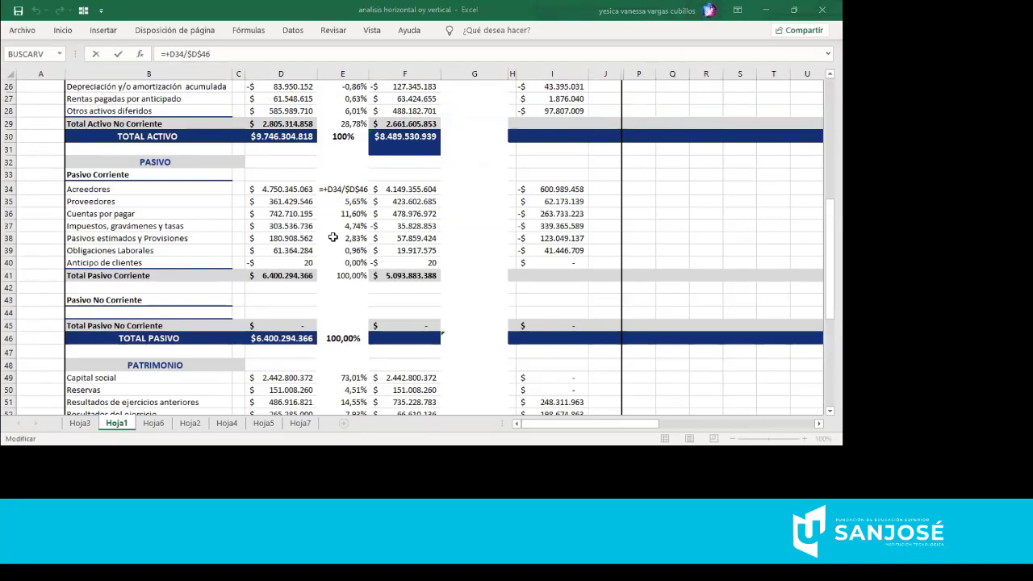
- Inspect the December 2019 and June 2020 Caja amounts and the percentage formula in E12
scroll(332, 236, up, 8)
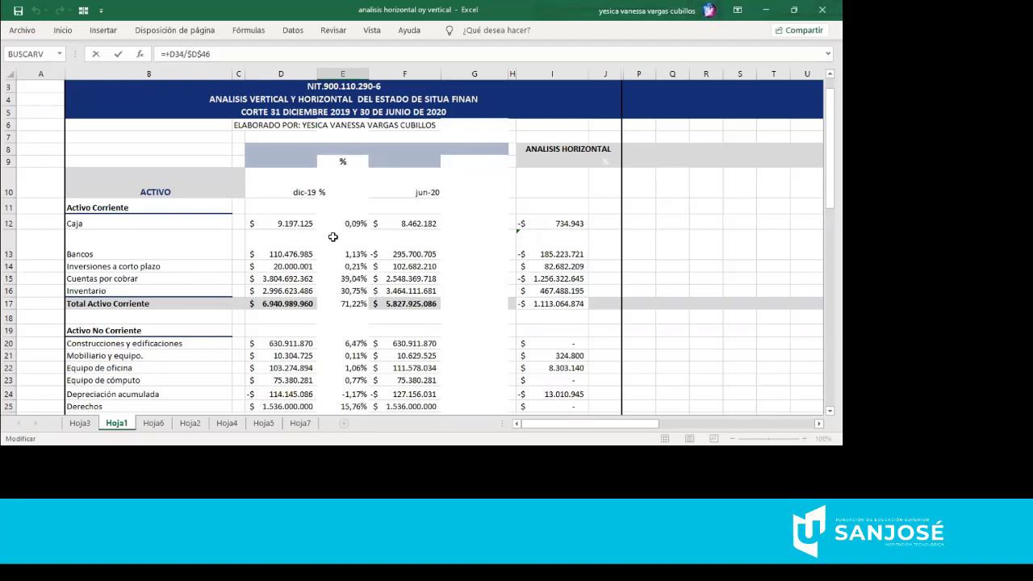
double_click(274, 219)
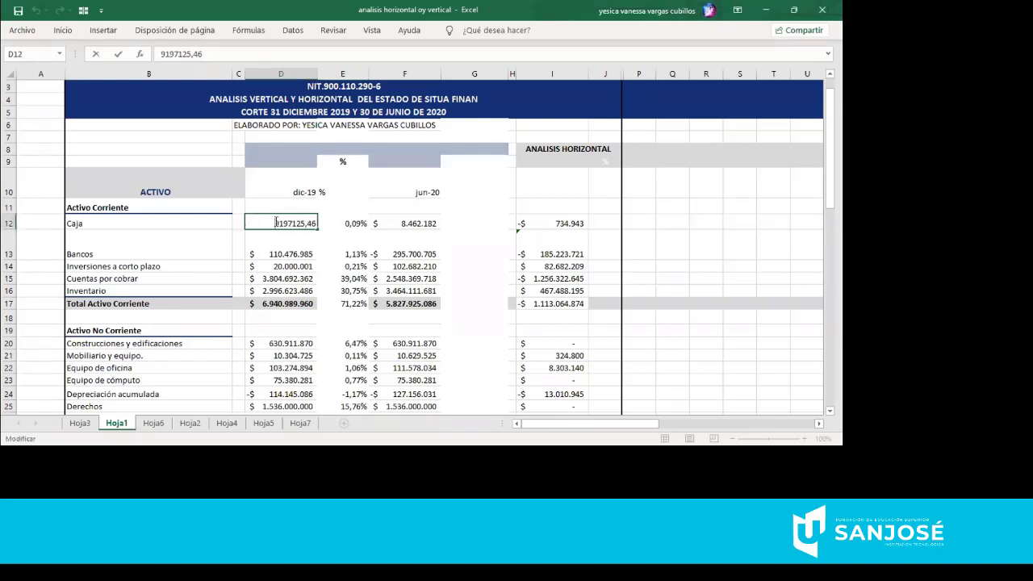
click(333, 219)
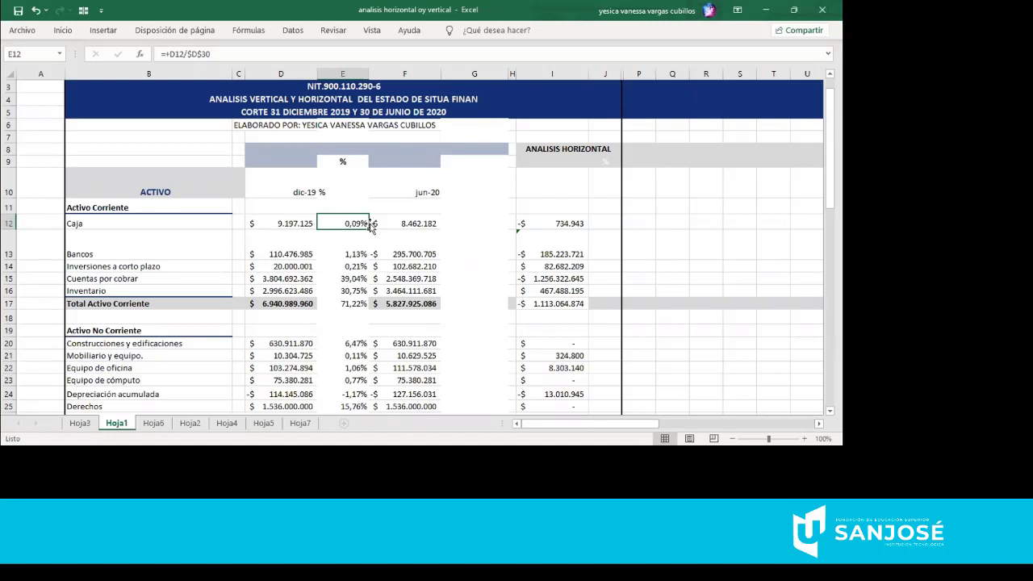
key(Left)
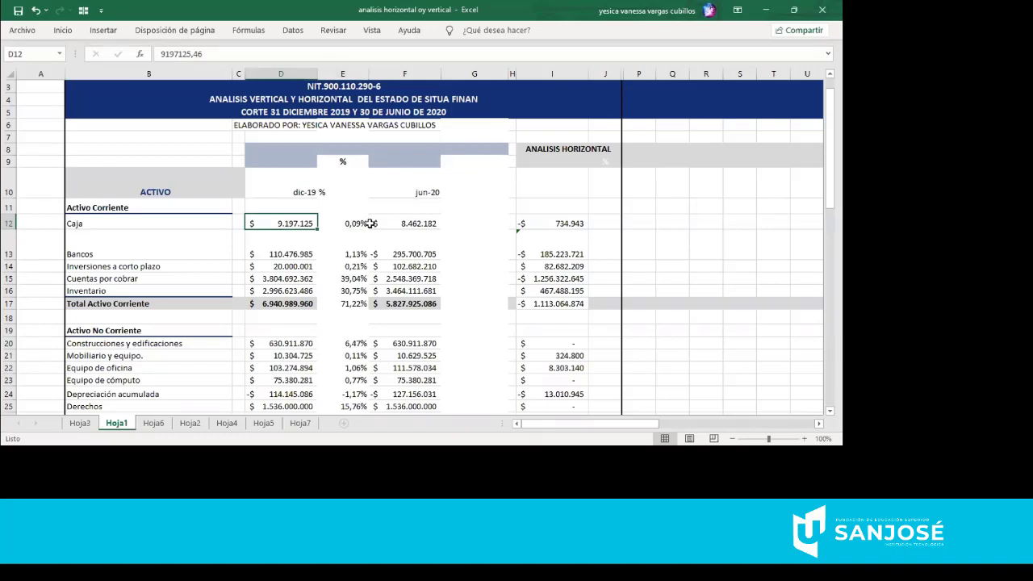
click(426, 223)
double_click(425, 223)
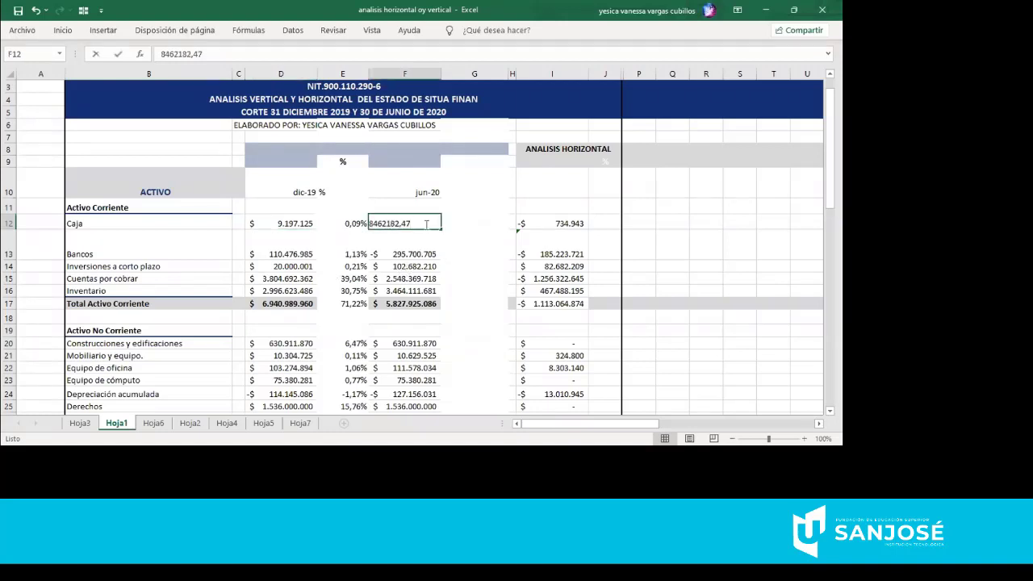
click(464, 236)
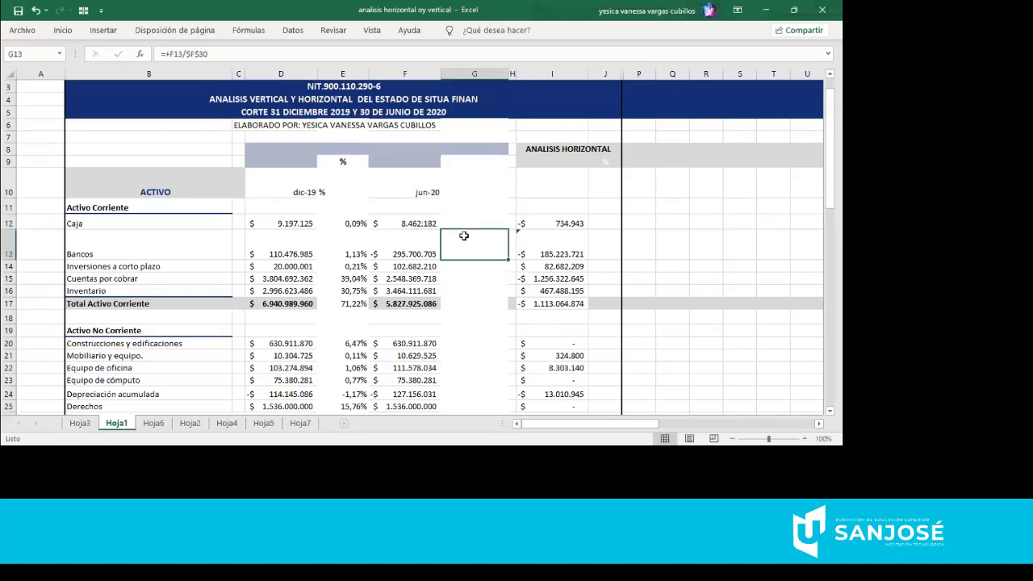
- Examine the December 2019 percentages in column E from Bancos down to Total Patrimonio in row 53
click(326, 256)
key(Down)
key(Down)
key(Down)
key(Down)
key(Down)
key(Down)
key(Down)
key(Down)
key(Down)
key(Down)
key(Down)
key(Down)
key(Down)
key(Down)
key(Down)
key(Down)
key(Down)
key(Down)
key(Down)
key(Down)
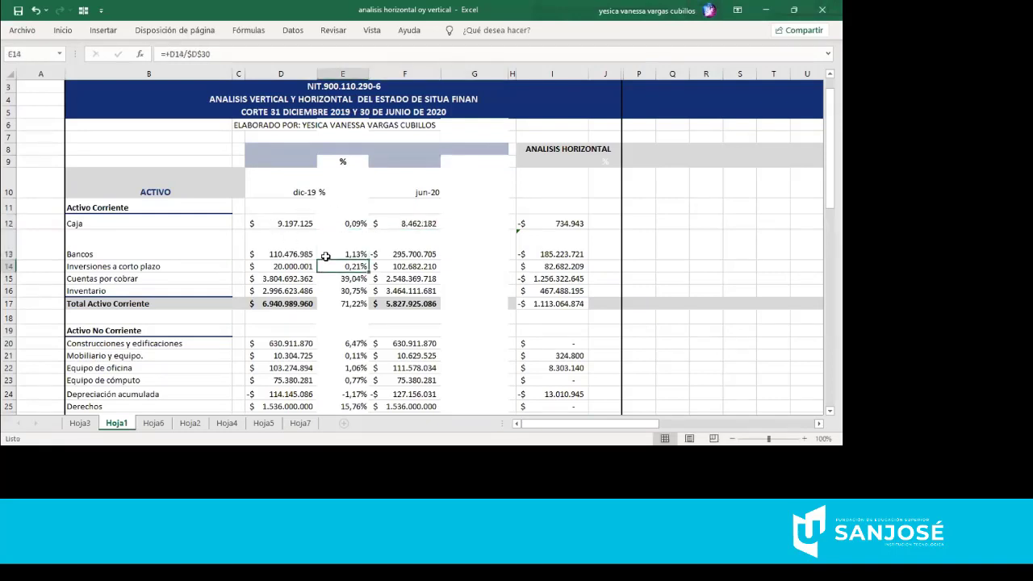
key(Down)
key(Down)
key(Down)
key(Down)
key(Down)
key(Down)
key(Down)
key(Down)
key(Down)
key(Down)
key(Down)
key(Down)
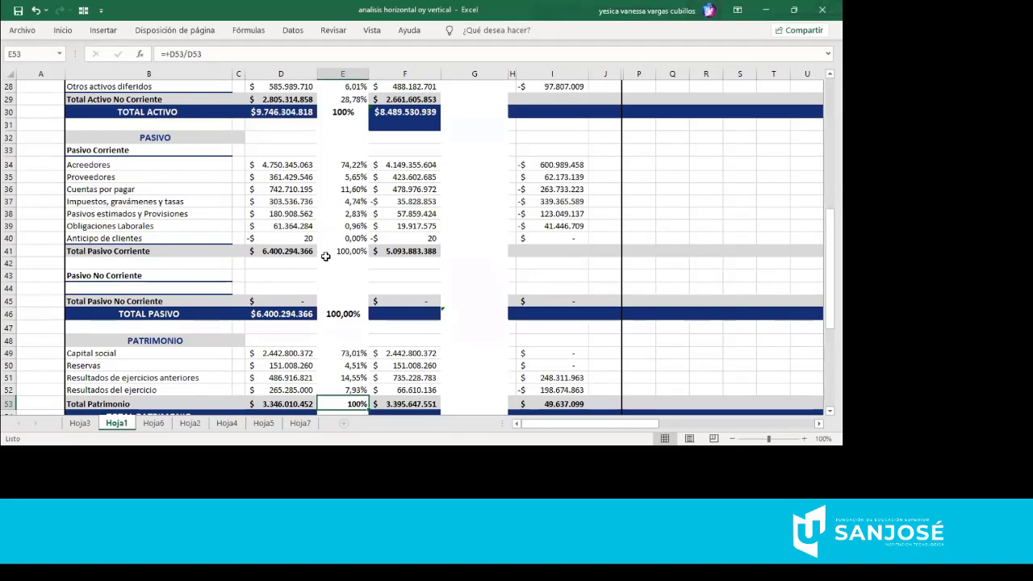
- Go back up the vertical analysis percentages from Total Patrimonio to the % heading in E9
key(Up)
key(Up)
key(Up)
key(Up)
key(Up)
key(Up)
key(Up)
key(Up)
key(Up)
key(Up)
key(Up)
key(Up)
key(Up)
key(Up)
key(Up)
key(Up)
key(Up)
key(Up)
key(Up)
key(Up)
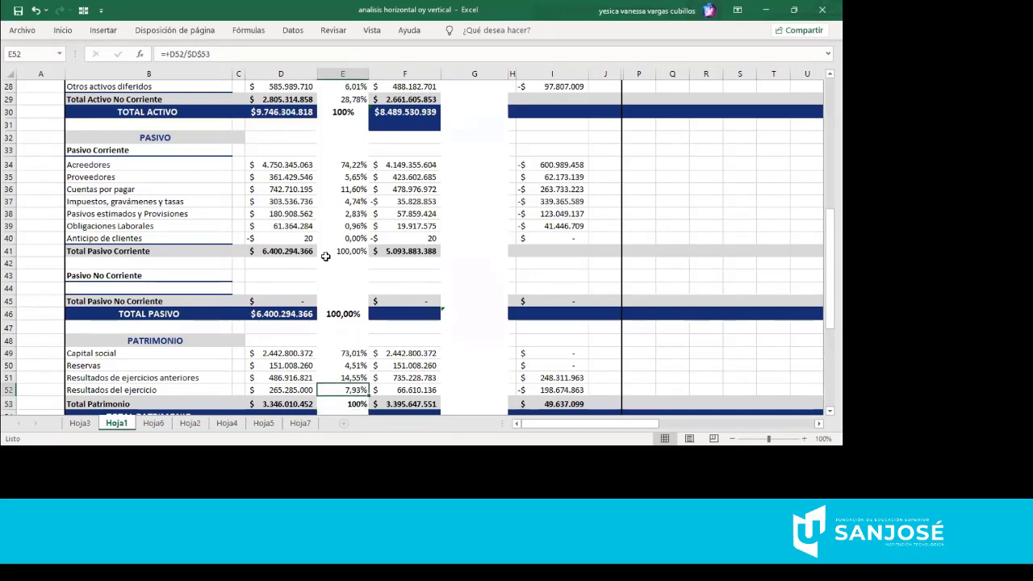
key(Up)
key(Up)
key(Up)
key(Up)
key(Up)
key(Up)
key(Up)
key(Up)
key(Up)
key(Up)
key(Up)
key(Up)
key(Up)
key(Up)
key(Up)
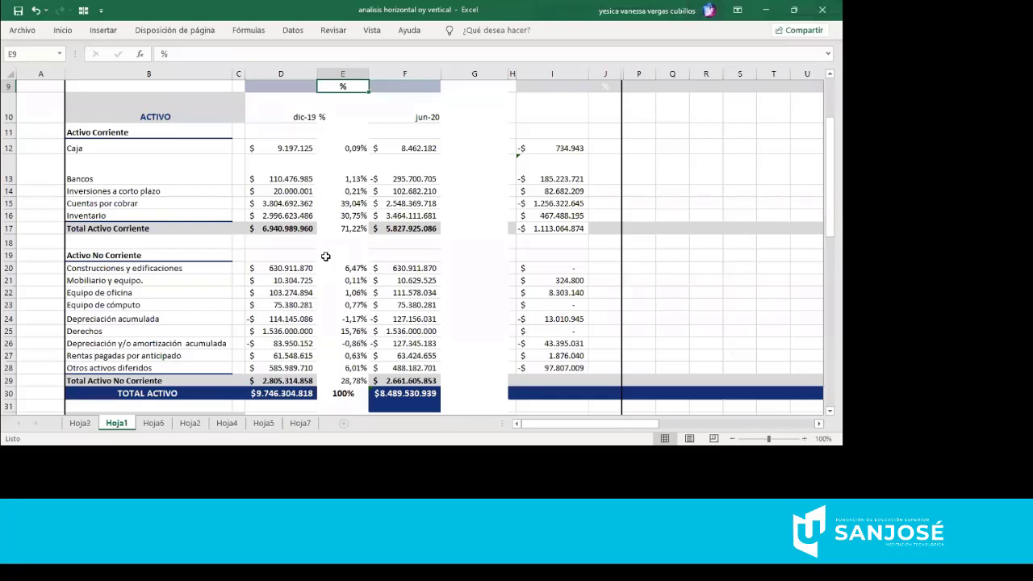
- Review the whole percentage column from the % heading in E9 down to the TOTAL PASIVO Y PATRIMONIO row
key(Down)
key(Down)
key(Down)
key(Down)
key(Down)
key(Down)
key(Down)
key(Down)
key(Down)
key(Down)
key(Down)
key(Down)
key(Down)
key(Down)
key(Down)
key(Down)
key(Down)
key(Down)
key(Down)
key(Down)
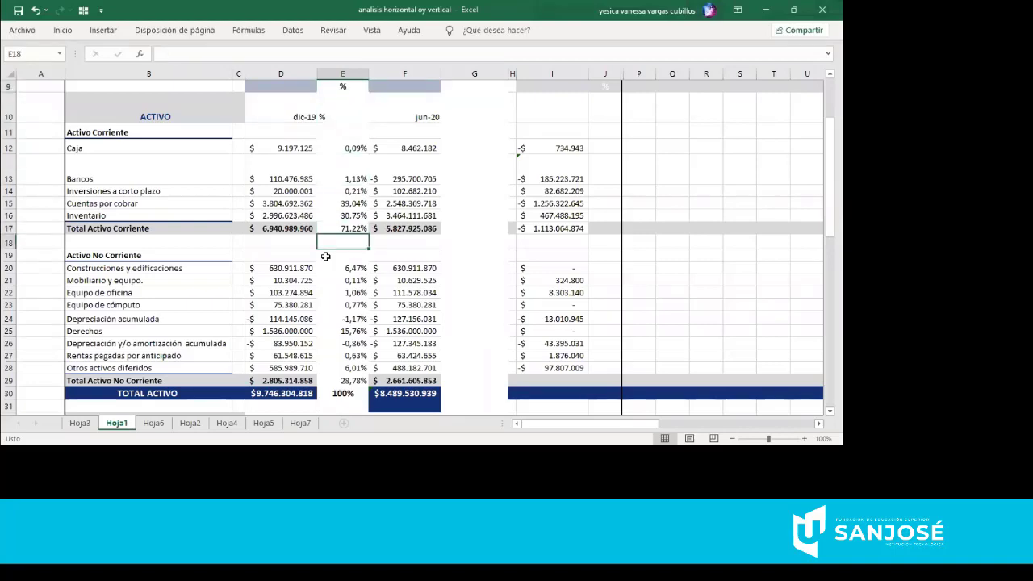
key(Down)
key(Down)
key(Down)
key(Down)
key(Down)
key(Down)
key(Down)
key(Down)
key(Down)
key(Down)
key(Down)
key(Down)
key(Down)
key(Down)
key(Down)
key(Down)
key(Down)
key(Down)
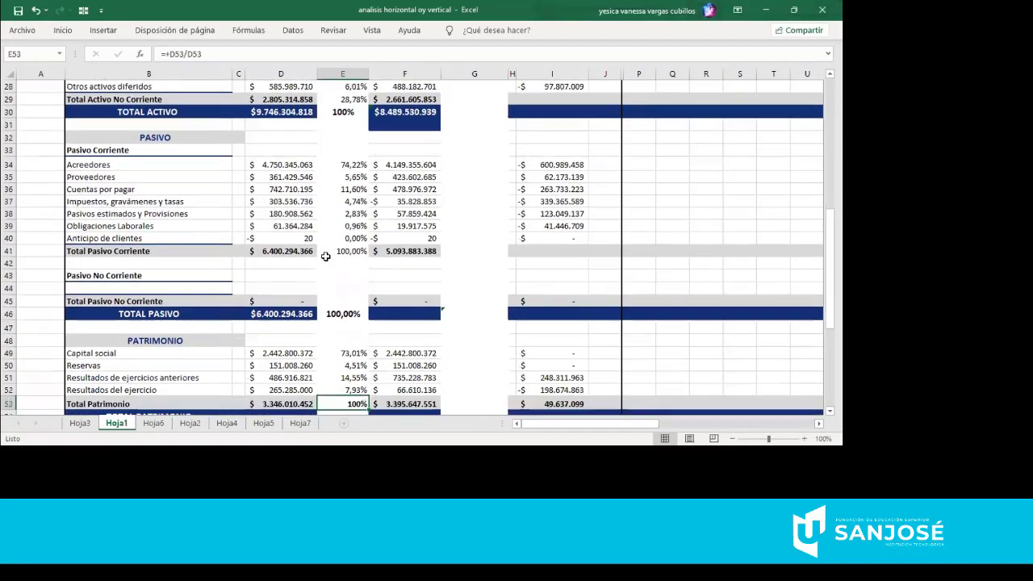
key(Down)
key(Down)
key(Down)
key(Down)
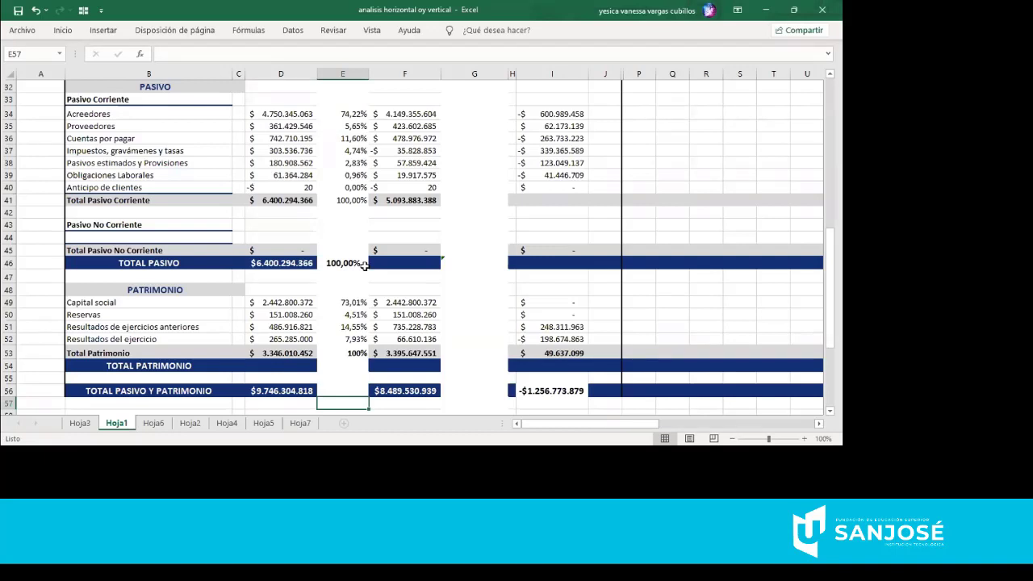
- Inspect the percentage formulas of Acreedores, Total Pasivo Corriente and Capital social in column E
click(343, 116)
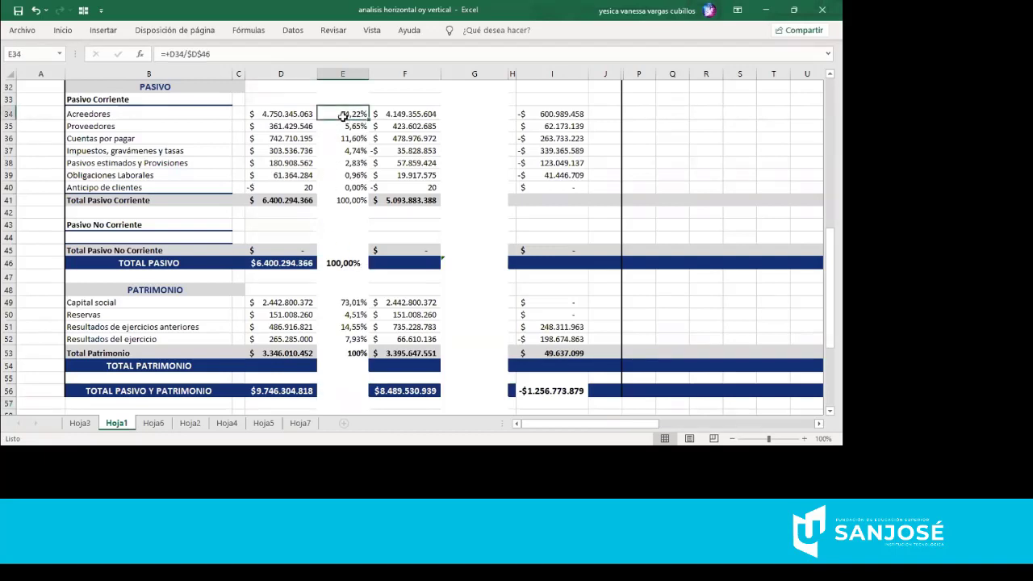
key(ctrl+Down)
key(ctrl+Up)
key(ctrl+Down)
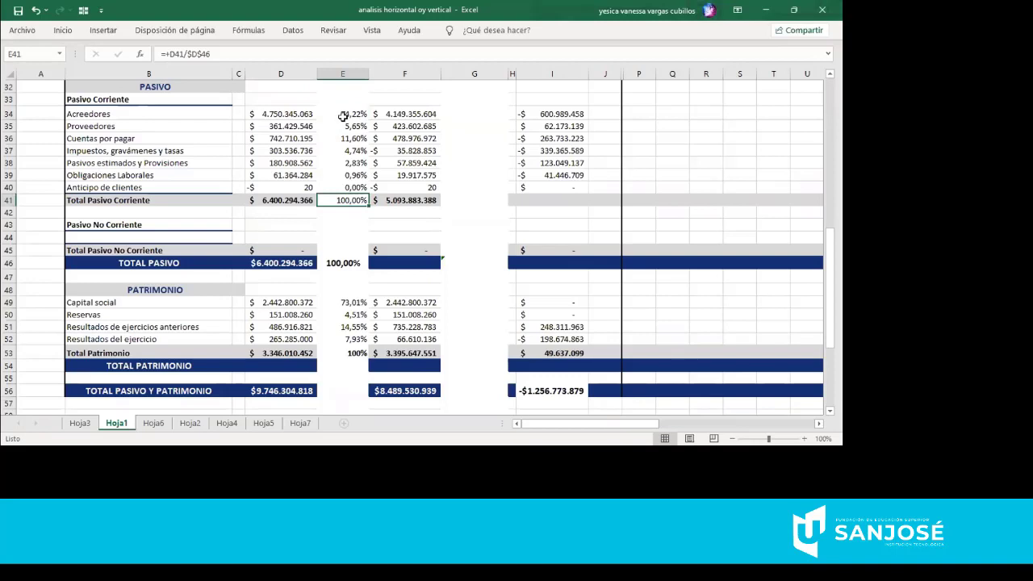
key(ctrl+Up)
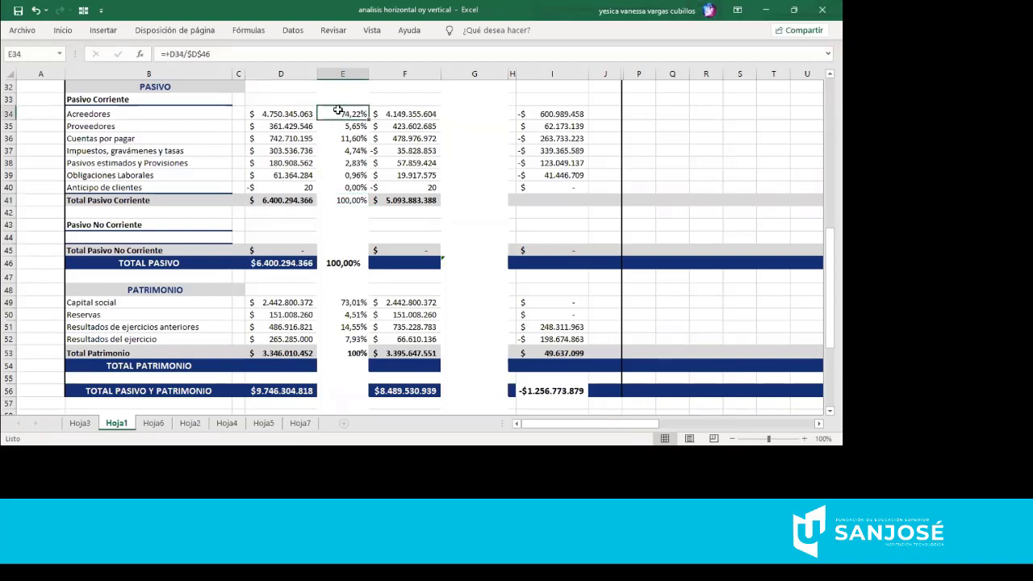
double_click(338, 111)
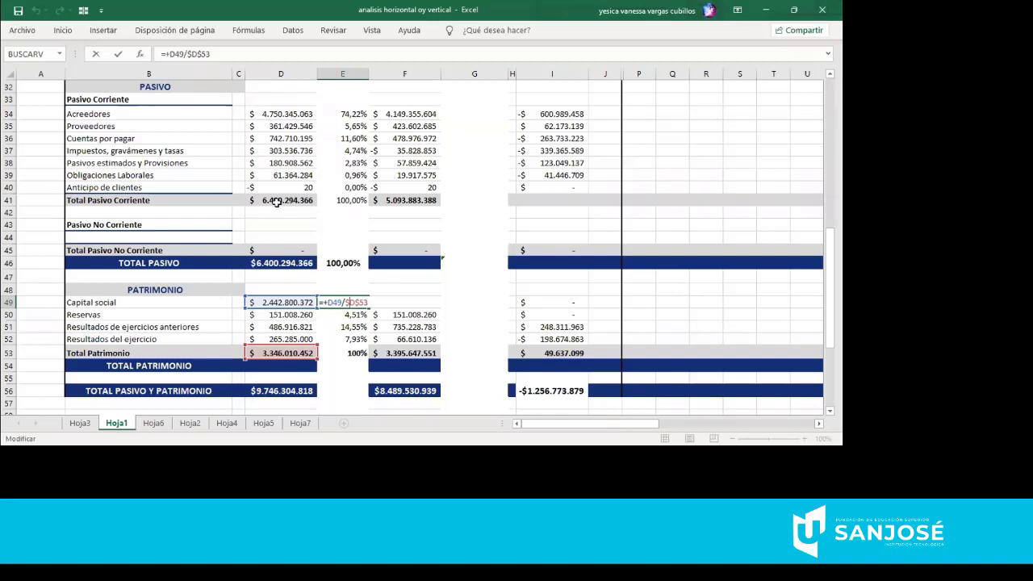
key(ctrl+Return)
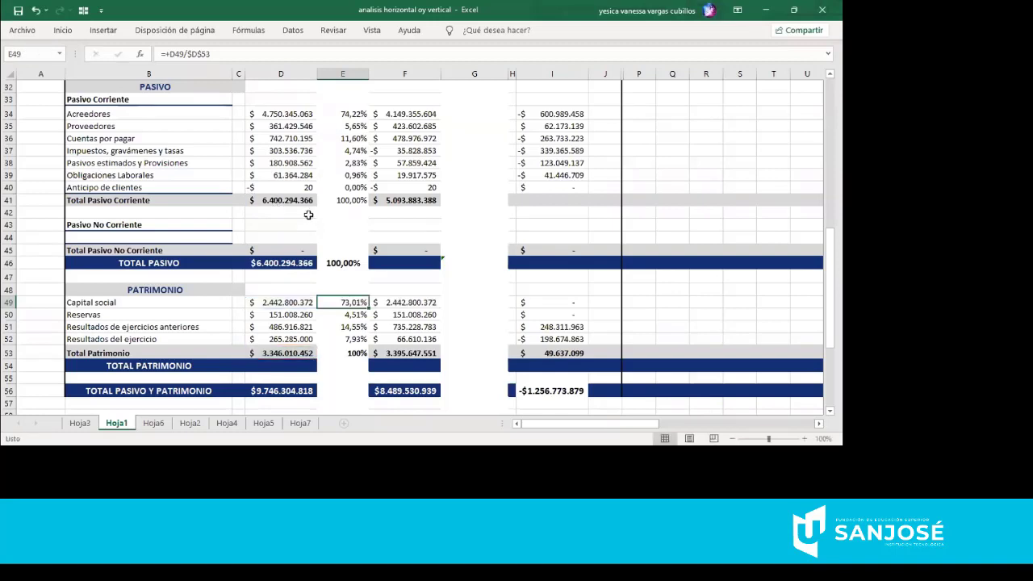
click(342, 201)
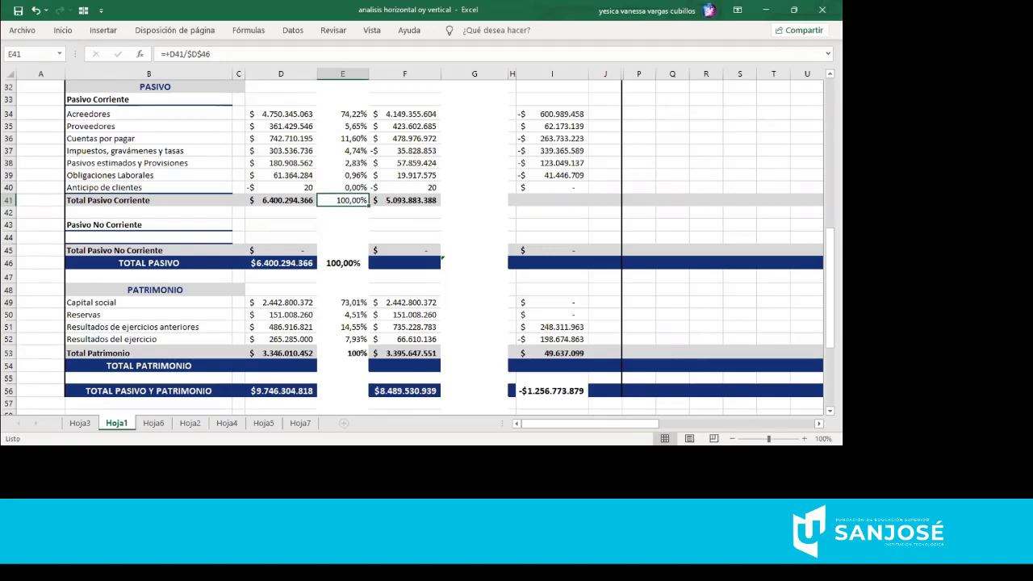
- Apply the black font colour to all of column D, the 2019 vertical analysis percentages, on the Hoja2 sheet
click(191, 422)
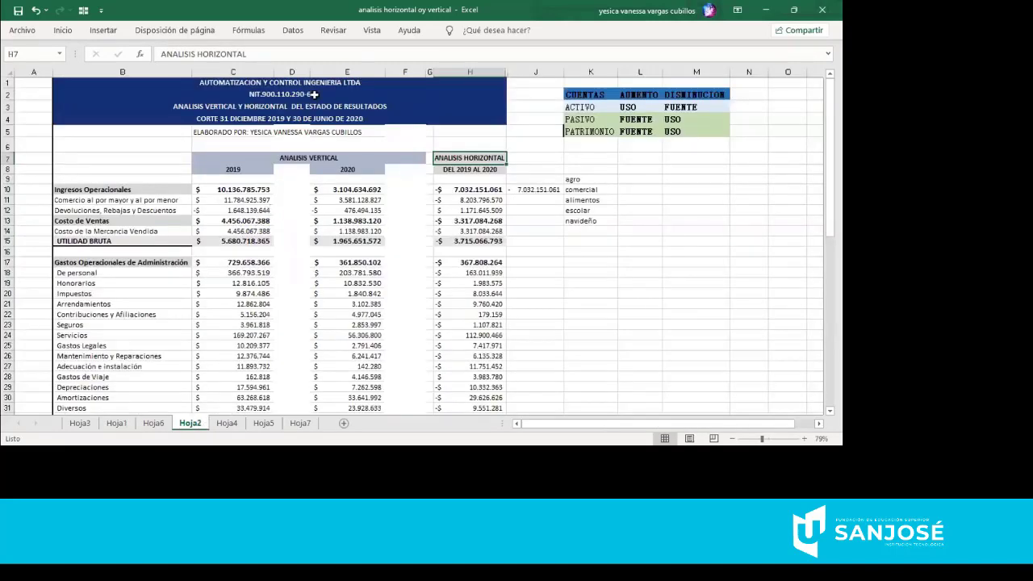
click(291, 71)
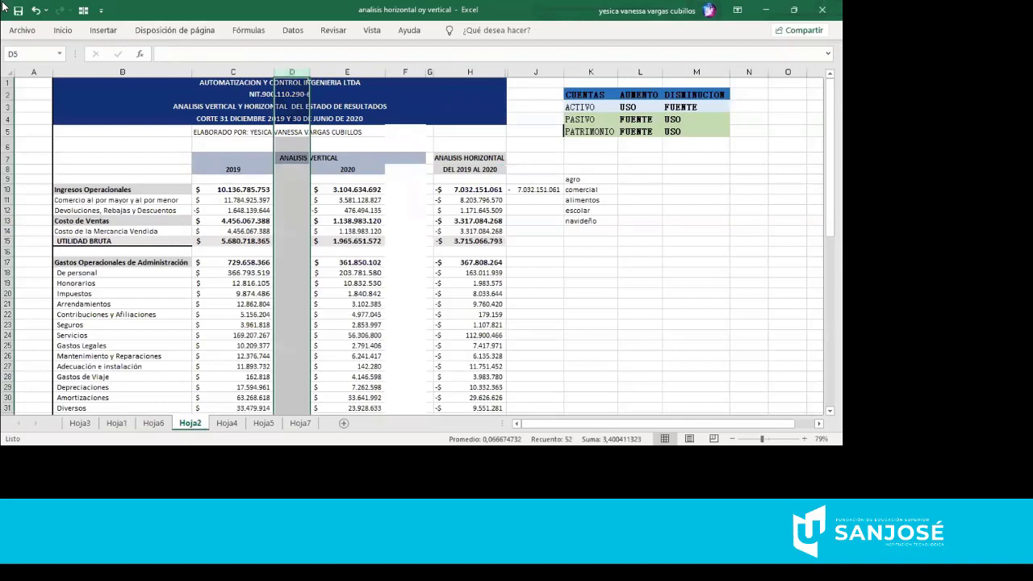
click(62, 30)
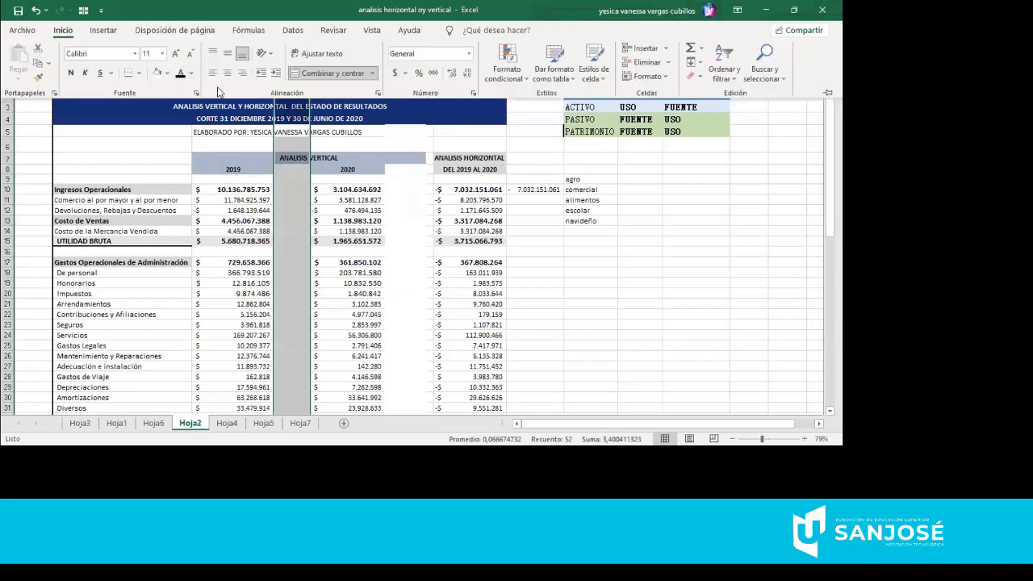
click(180, 74)
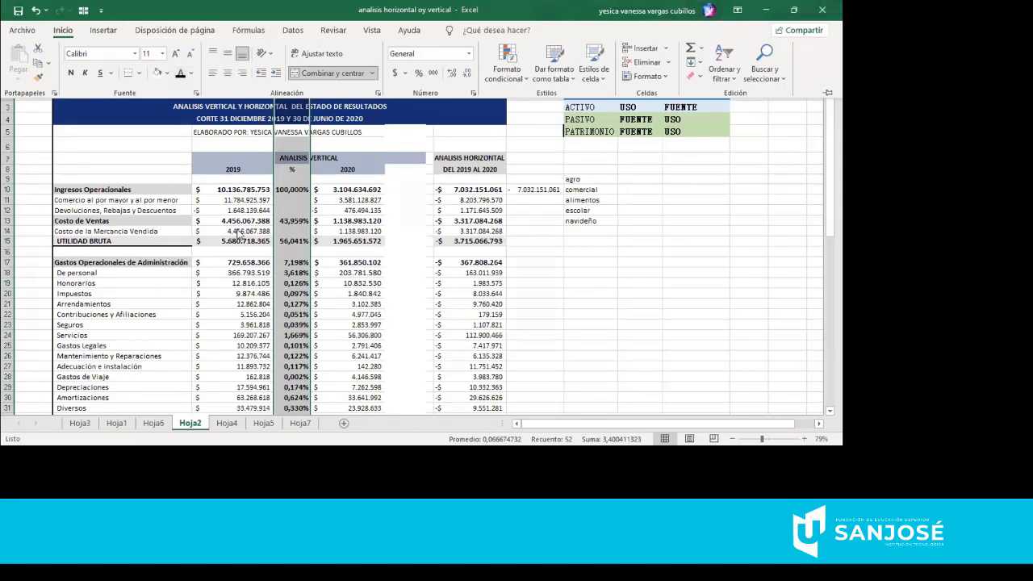
- Inspect the 2019 percentage formulas of Ingresos Operacionales, Costo de Ventas and De personal in column D
click(293, 190)
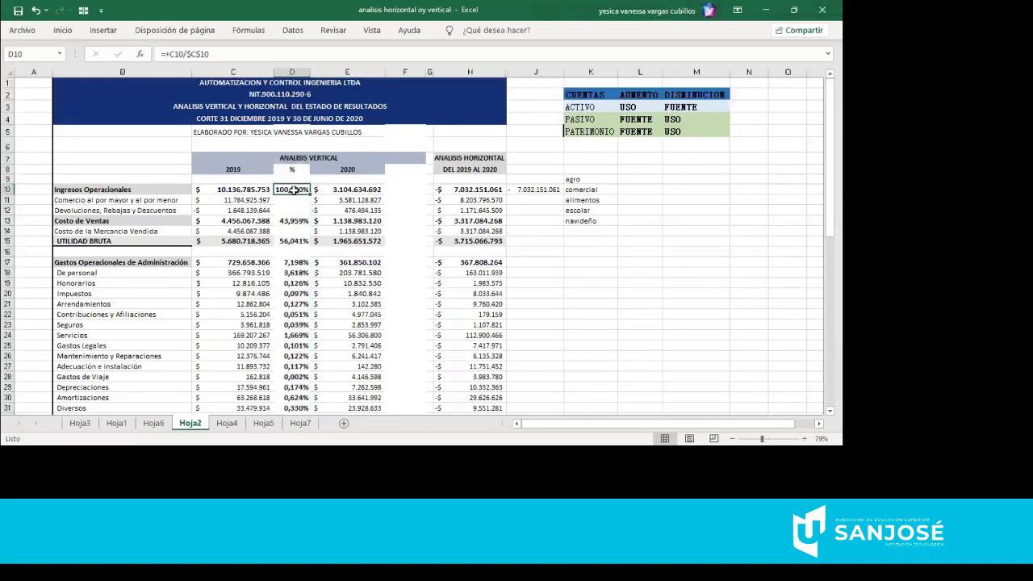
click(288, 222)
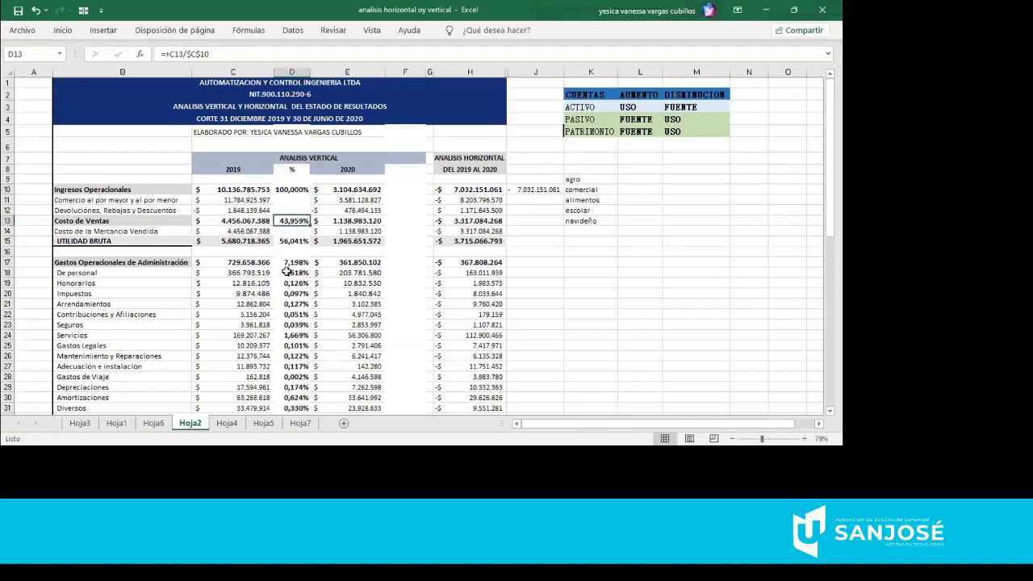
click(291, 275)
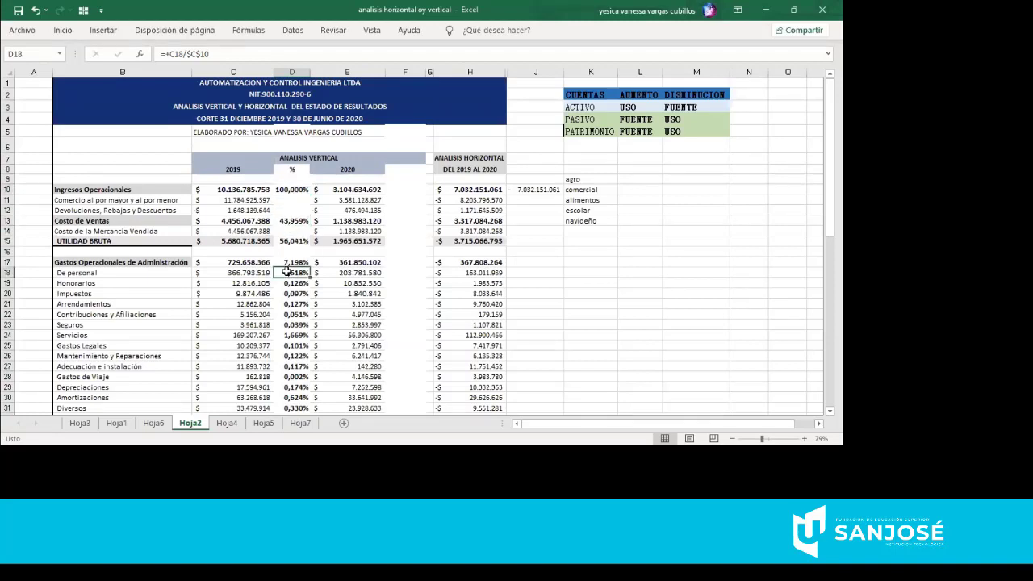
click(303, 202)
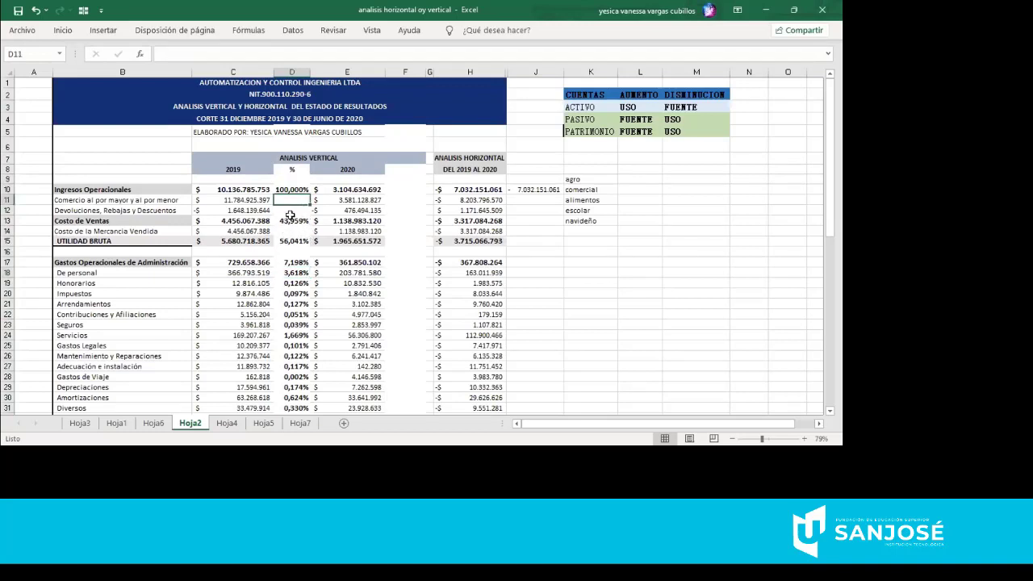
click(286, 188)
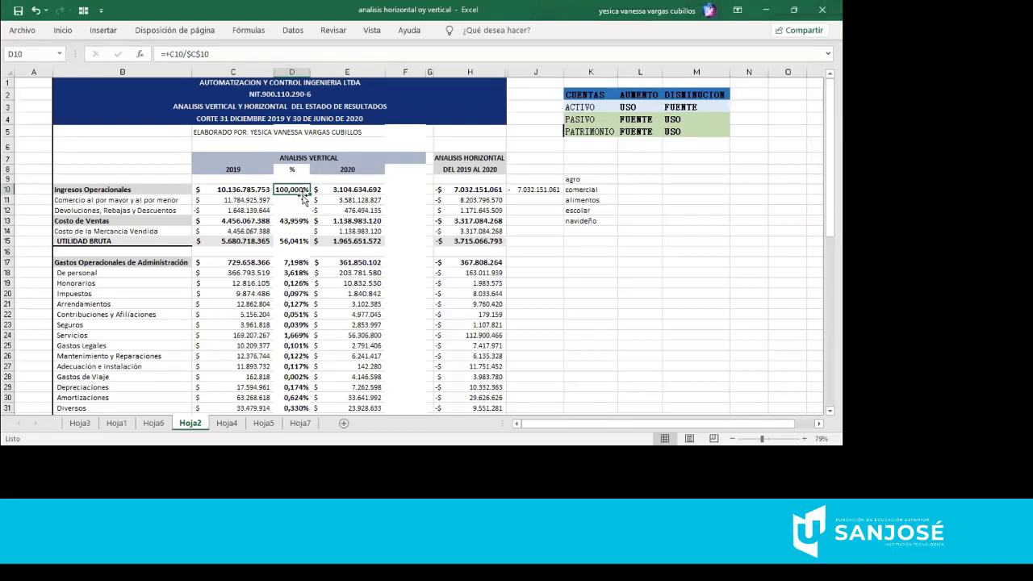
- Fill the percentage formula from D10 down to D12, covering Comercio al por mayor y al por menor and Devoluciones, Rebajas y Descuentos
drag(309, 195, 310, 212)
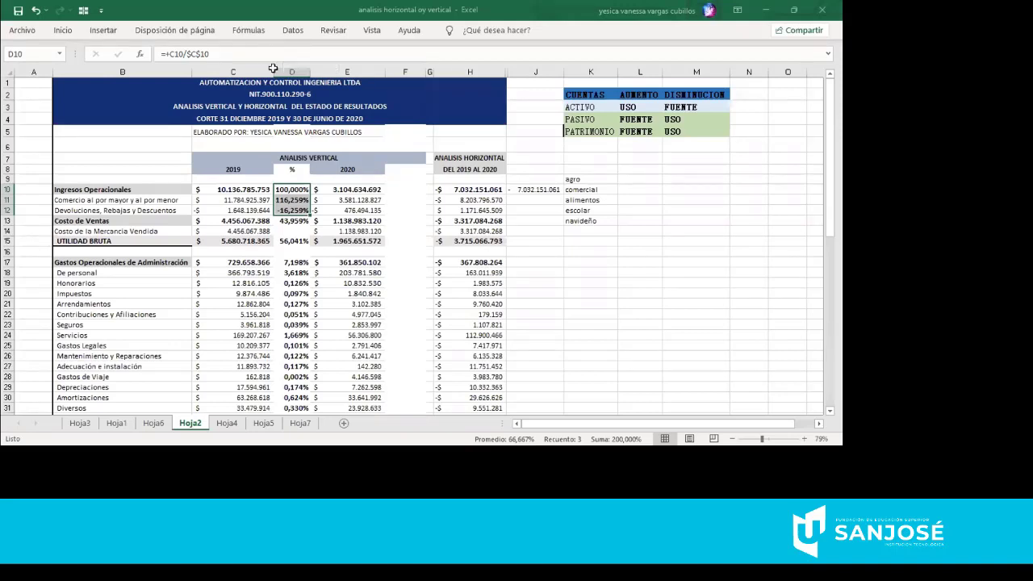
click(281, 70)
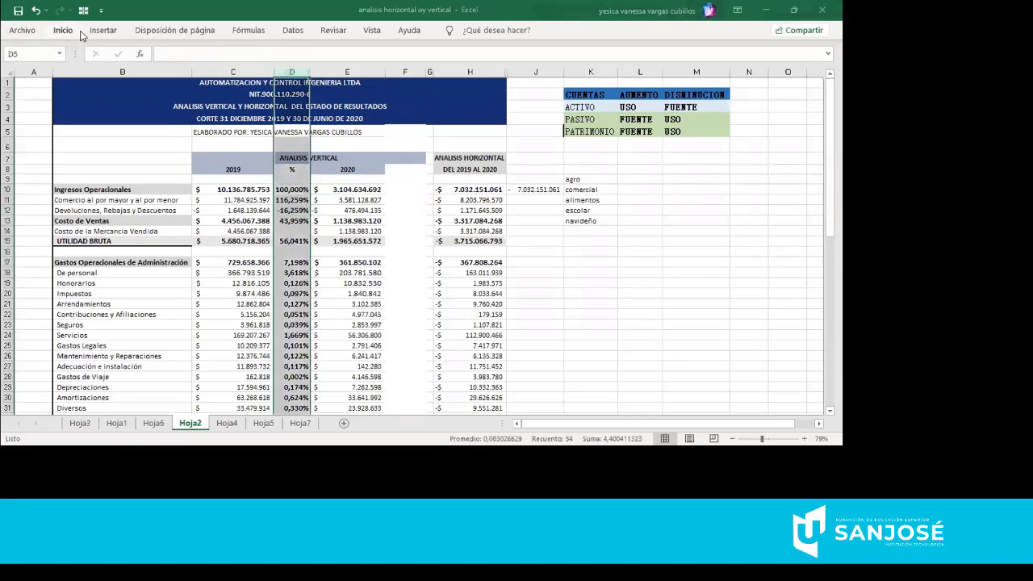
click(63, 30)
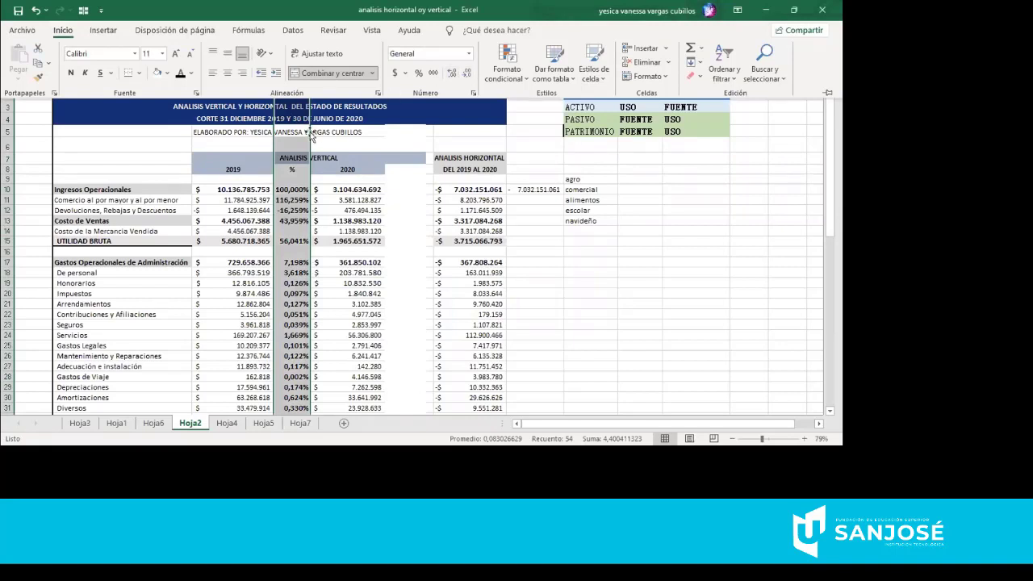
key(Escape)
- Examine the cell references in the Ingresos Operacionales percentage formula in D10, and check the formulas below it down to D12
double_click(281, 187)
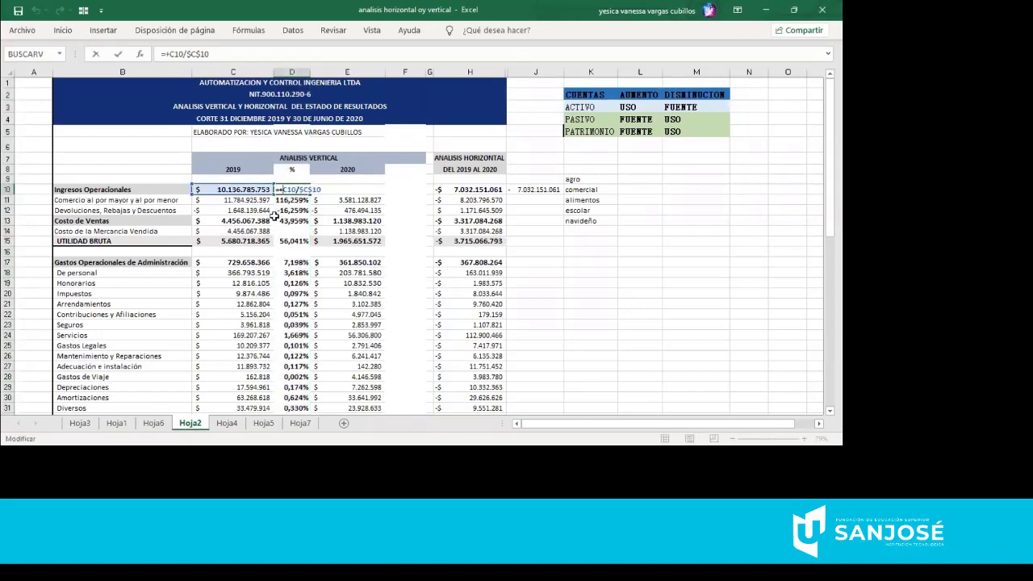
scroll(274, 214, right, 2)
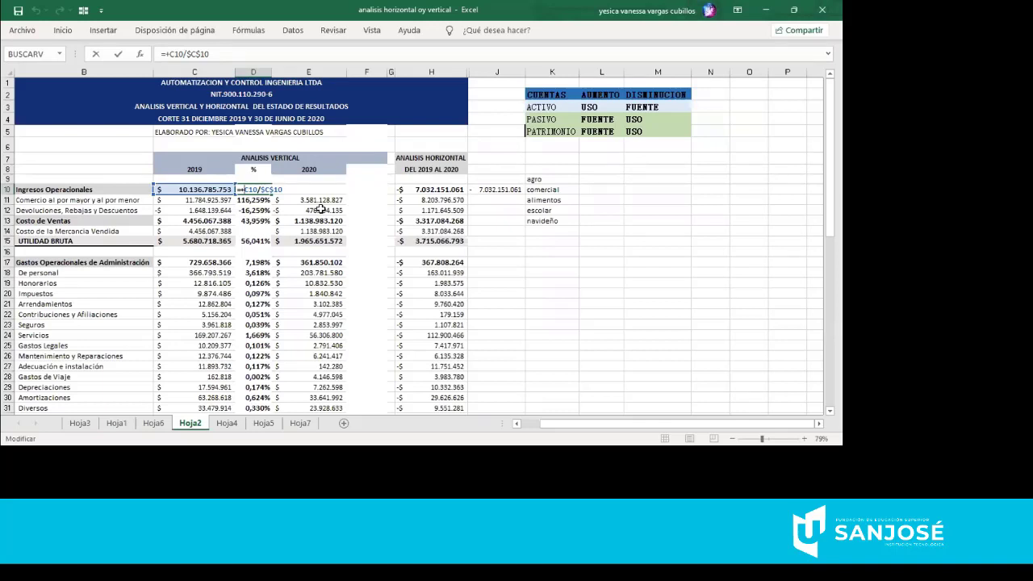
click(116, 422)
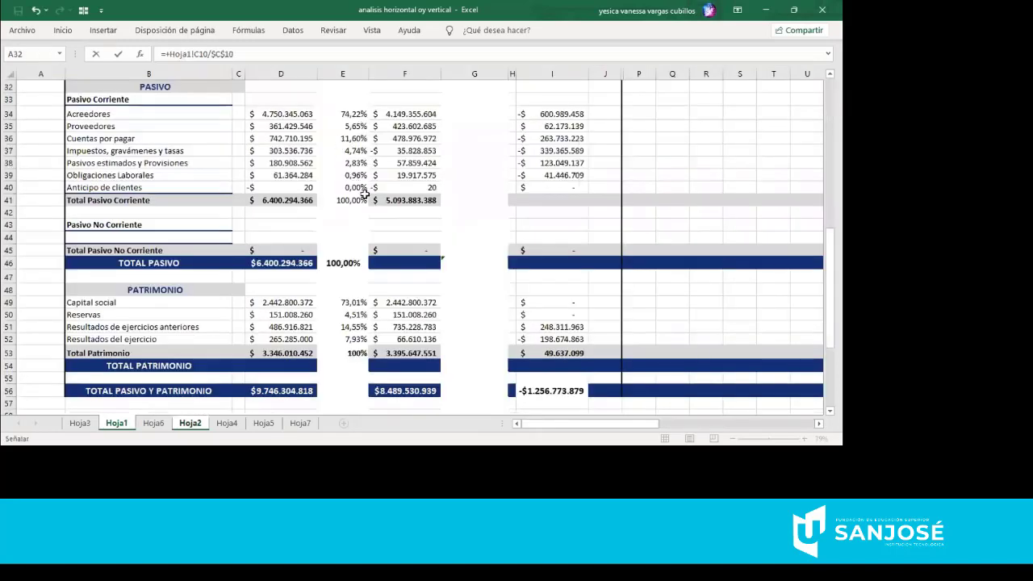
click(363, 187)
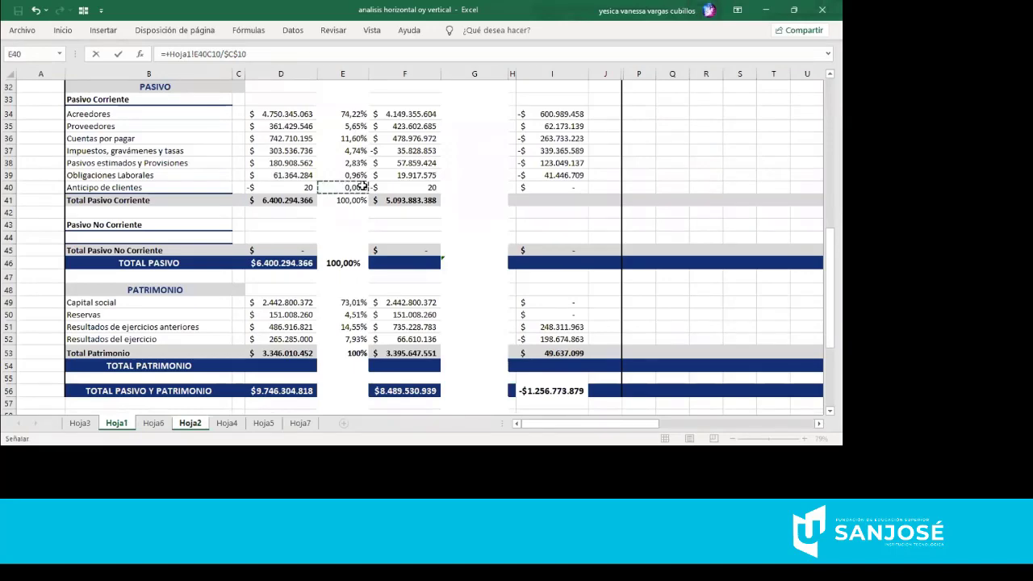
key(Escape)
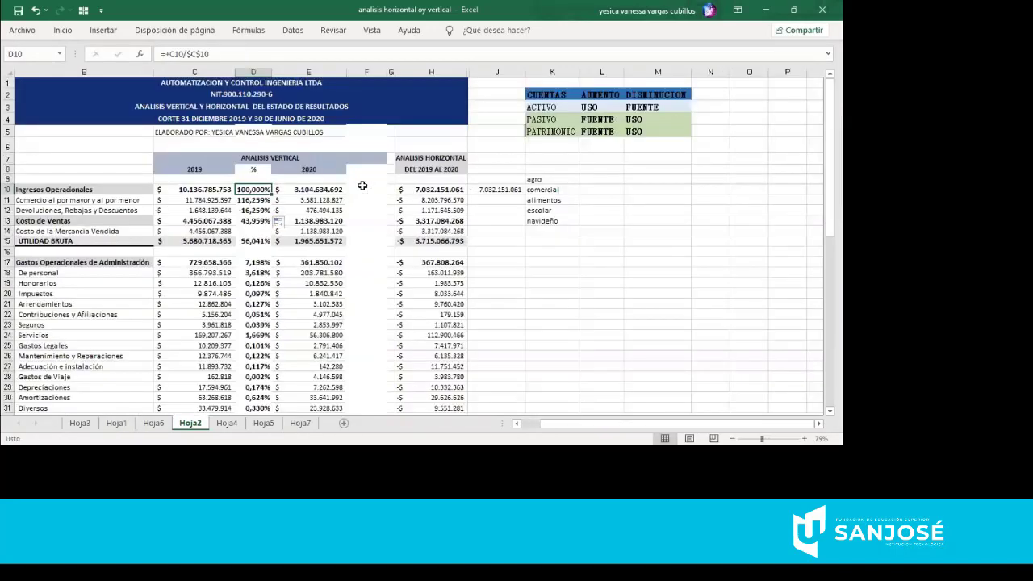
key(Down)
key(Down)
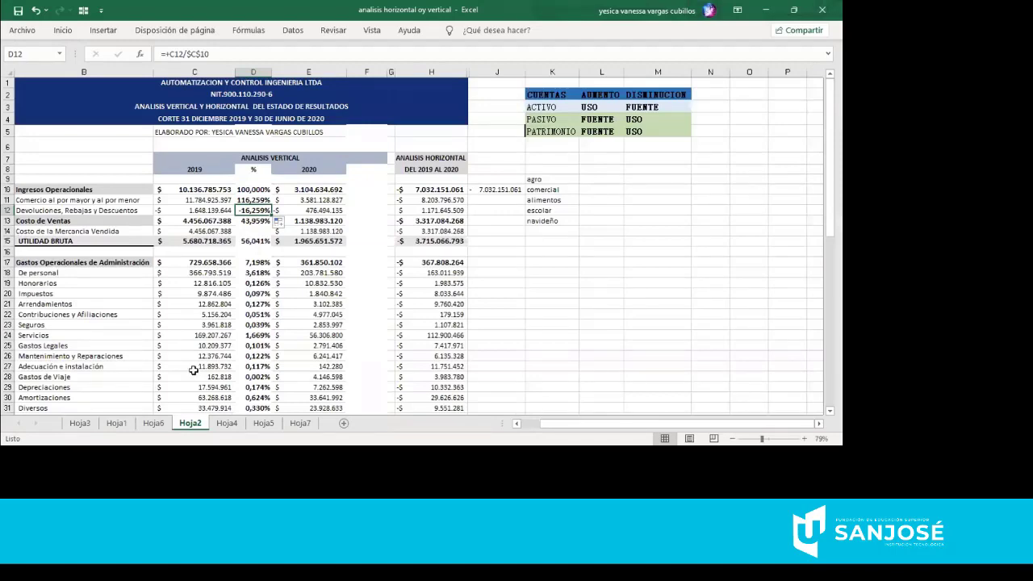
- Review the 2019 percentage column on Hoja1 from Cuentas por pagar up to its heading, and inspect the Inventario percentage formula
click(153, 423)
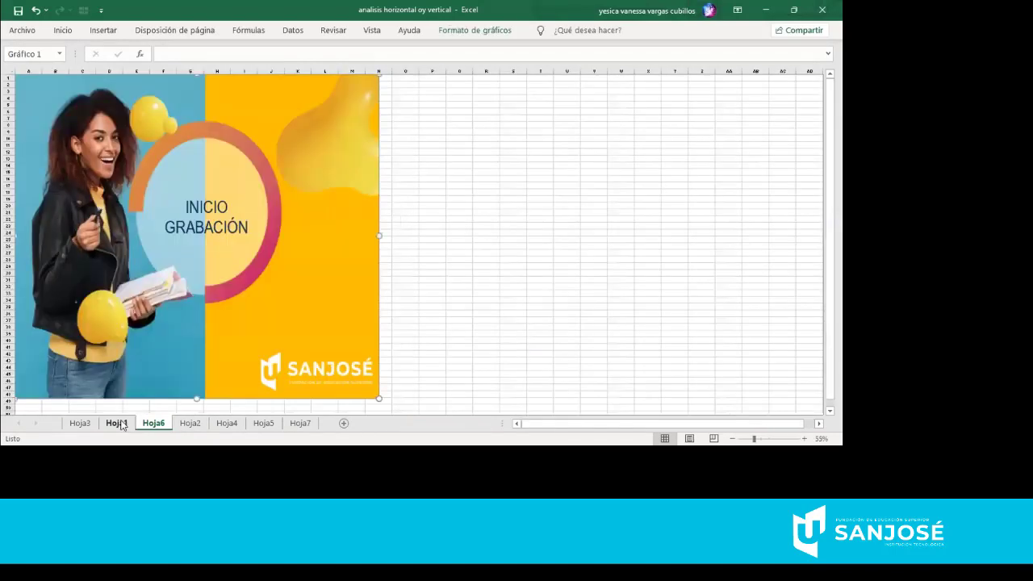
click(121, 425)
click(351, 139)
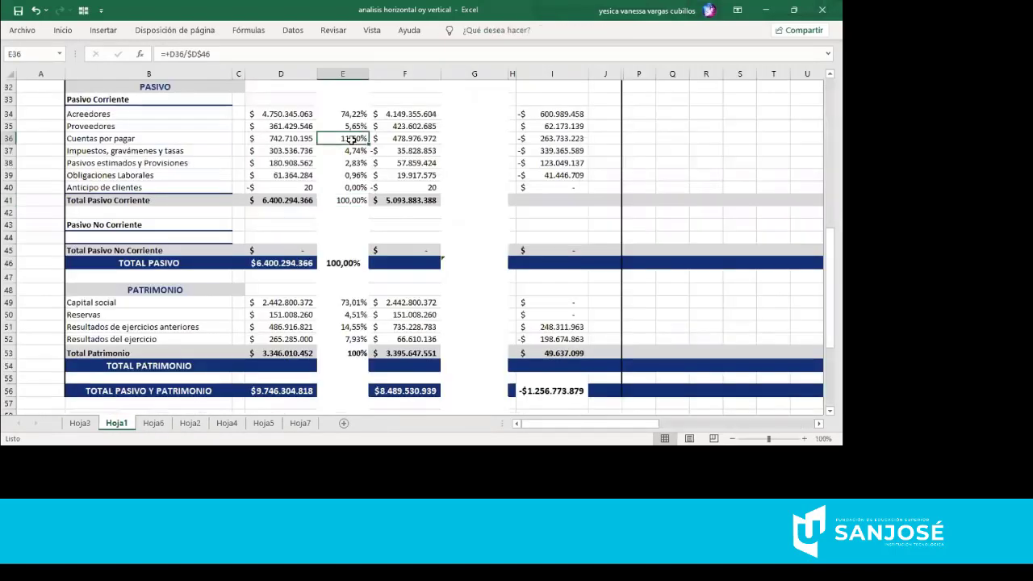
key(Up)
key(Up)
key(Up)
key(Up)
key(Up)
key(Up)
key(Up)
key(Up)
key(Up)
key(Up)
key(Up)
key(Up)
key(Up)
key(Up)
key(Up)
key(Up)
key(Up)
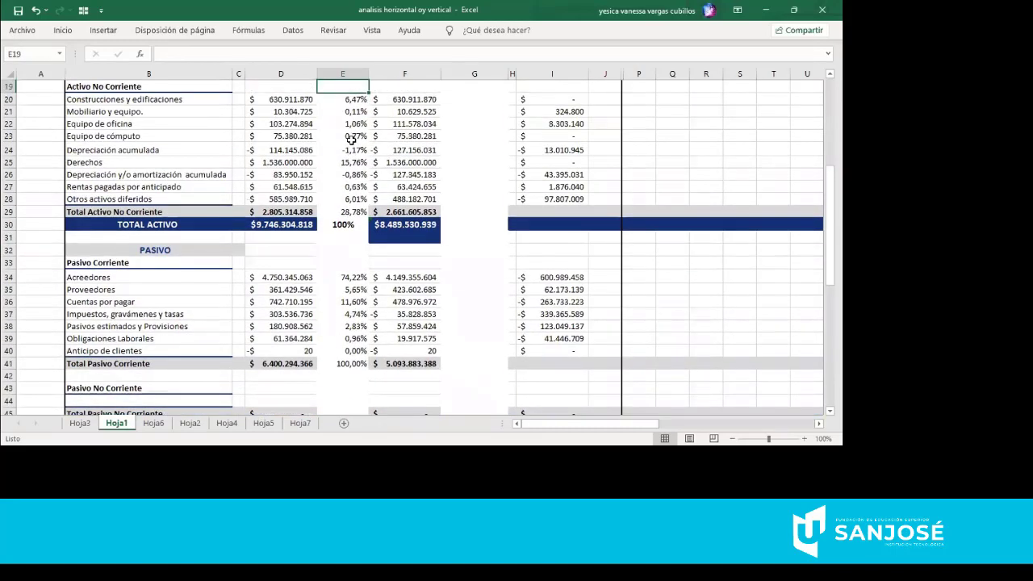
key(Up)
key(Up)
key(Up)
key(Up)
key(Up)
key(Up)
key(Up)
key(Up)
key(Up)
key(Up)
key(Up)
key(Up)
key(Up)
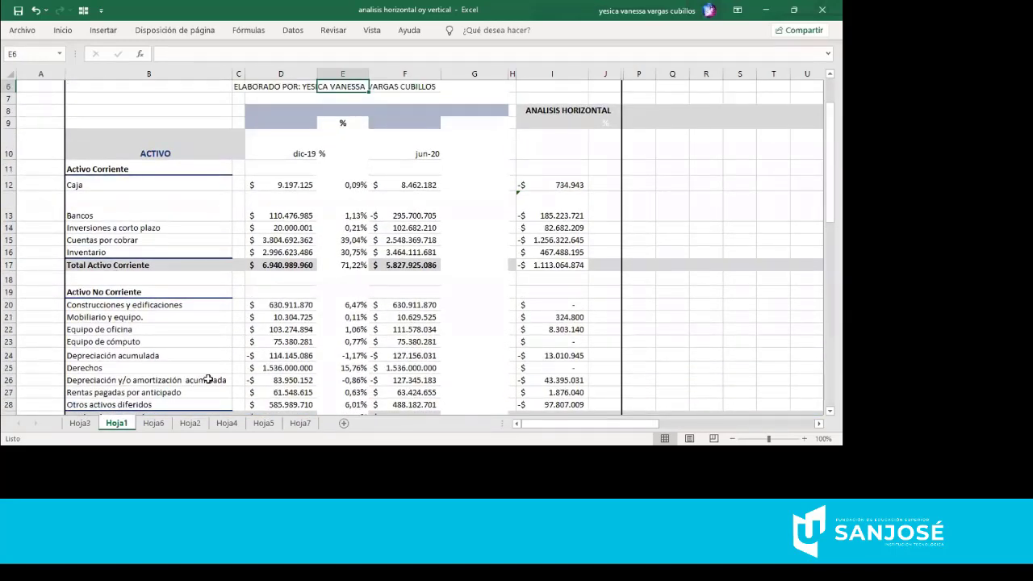
click(349, 255)
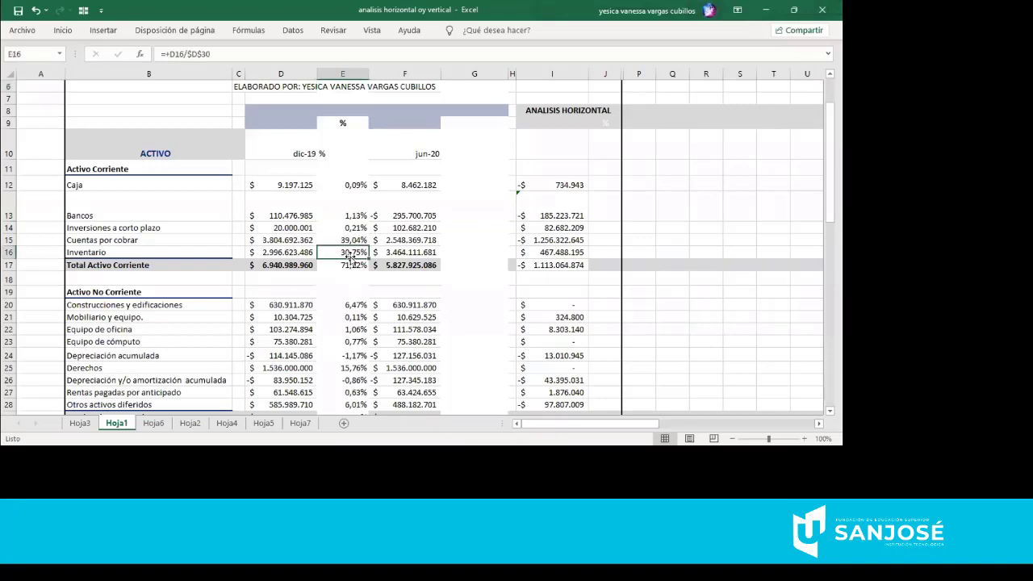
key(ctrl+Page_Down)
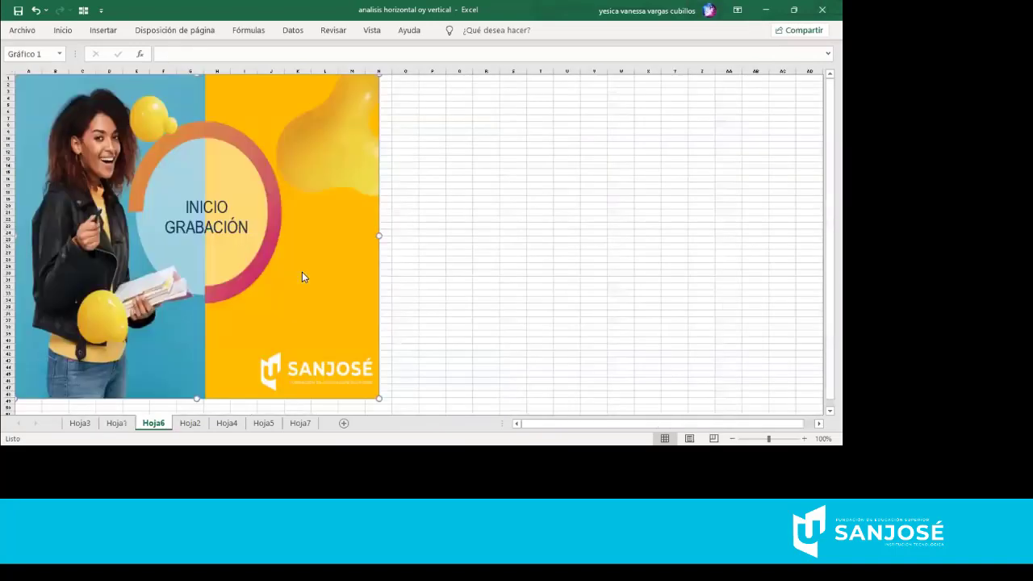
- Compare the percentage formulas of Ingresos Operacionales, Comercio al por mayor y al por menor and Devoluciones, Rebajas y Descuentos on Hoja2
click(198, 424)
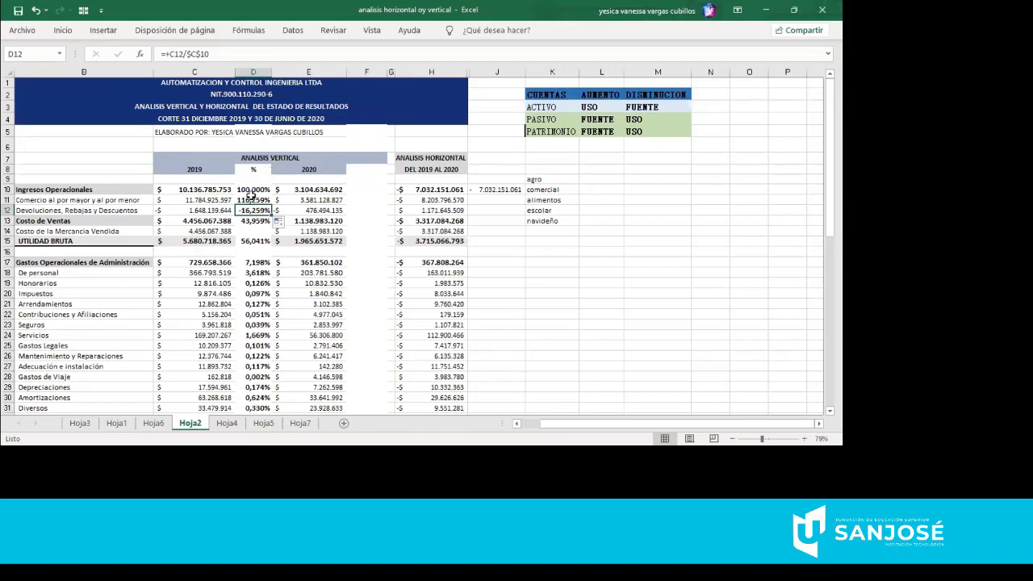
click(251, 197)
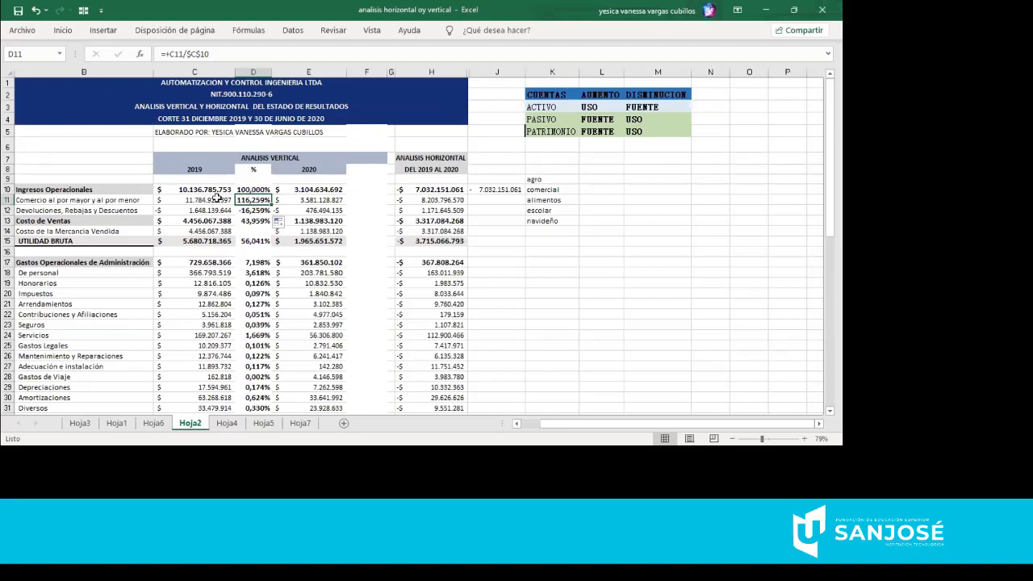
click(243, 190)
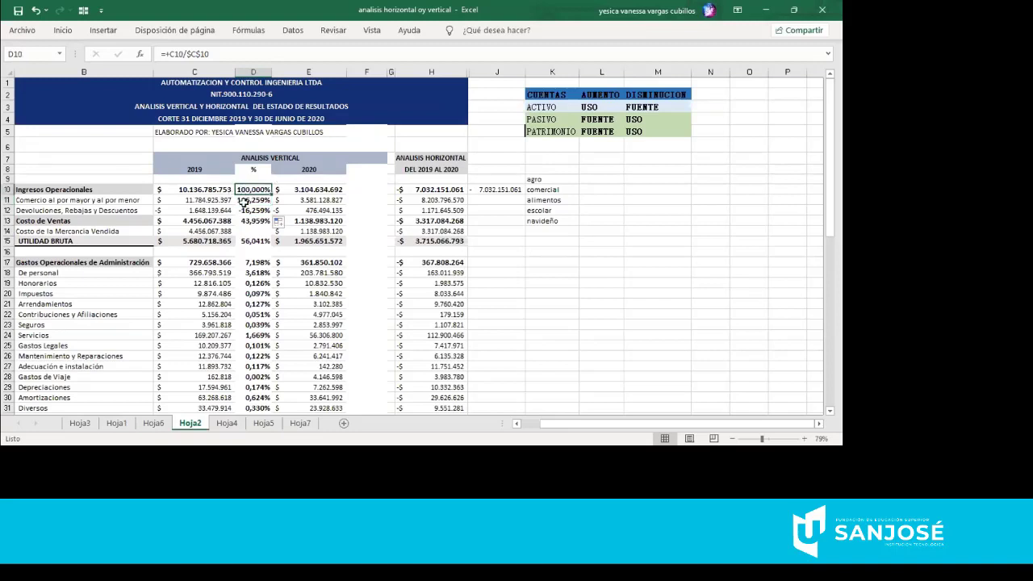
click(243, 200)
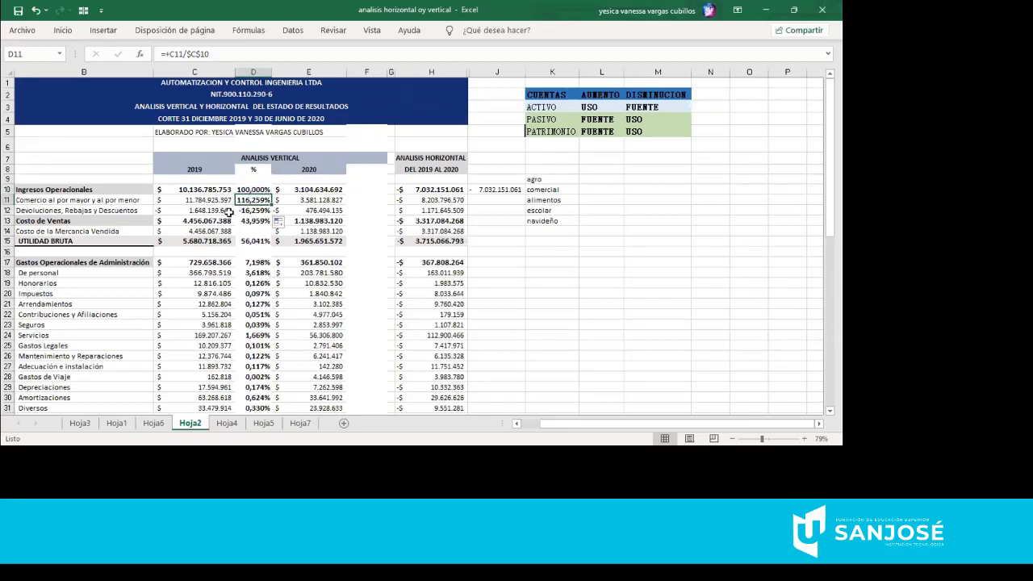
click(255, 189)
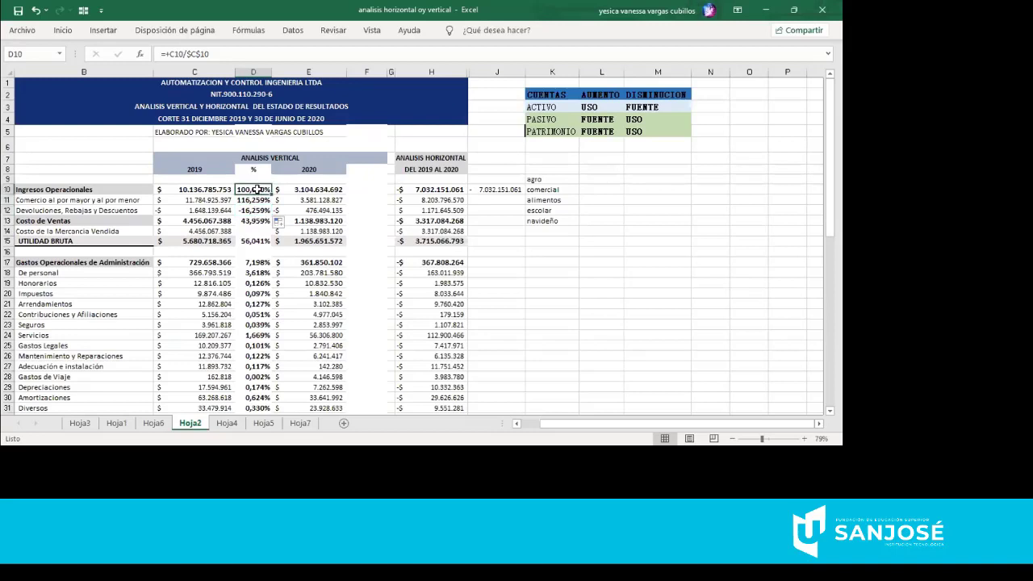
click(250, 201)
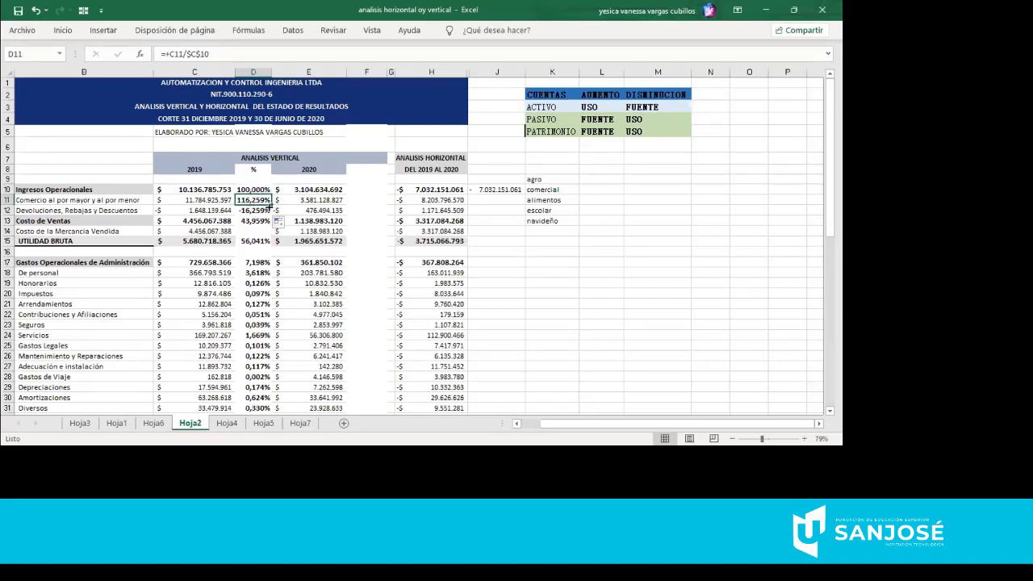
click(261, 188)
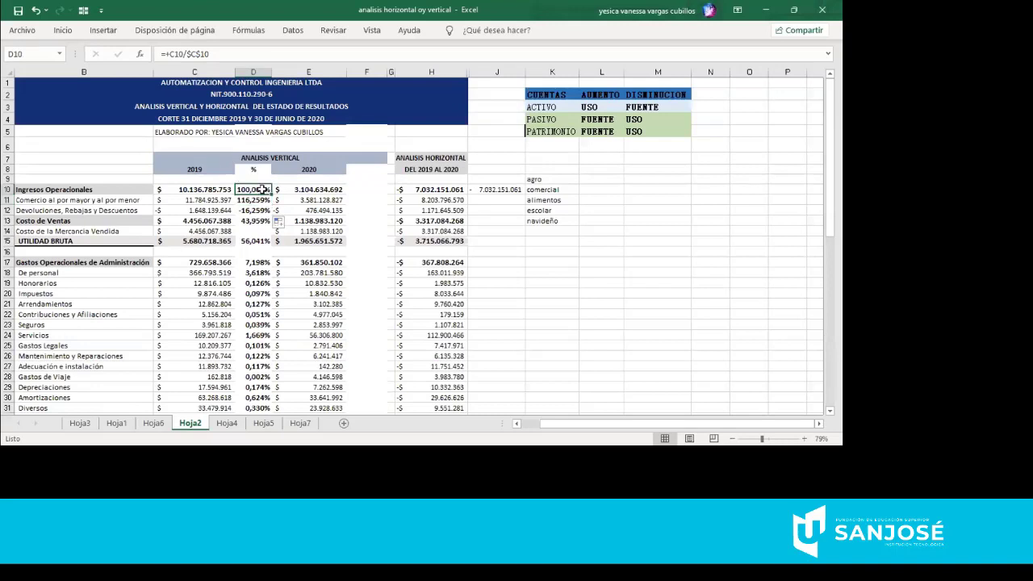
click(263, 209)
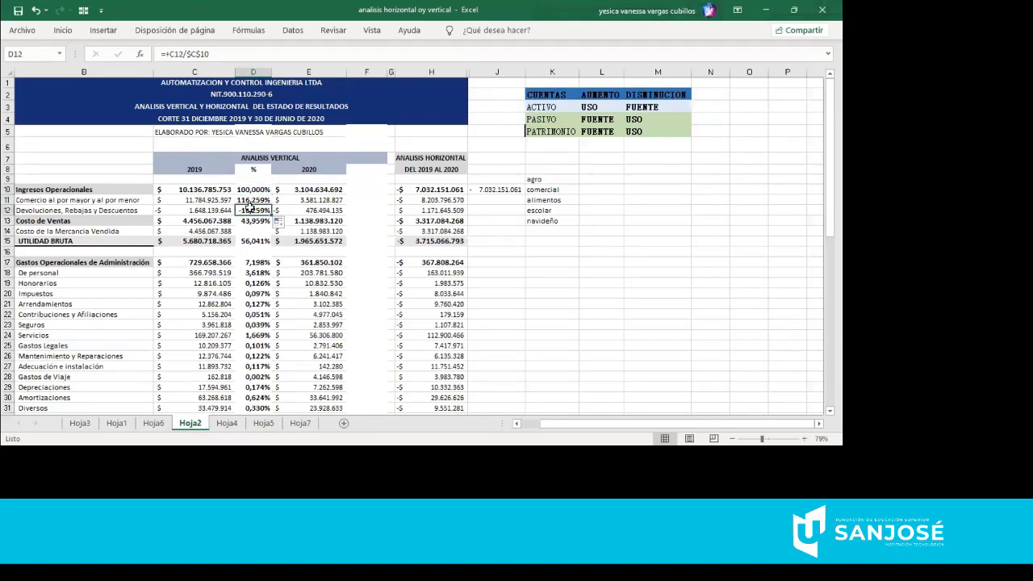
click(263, 199)
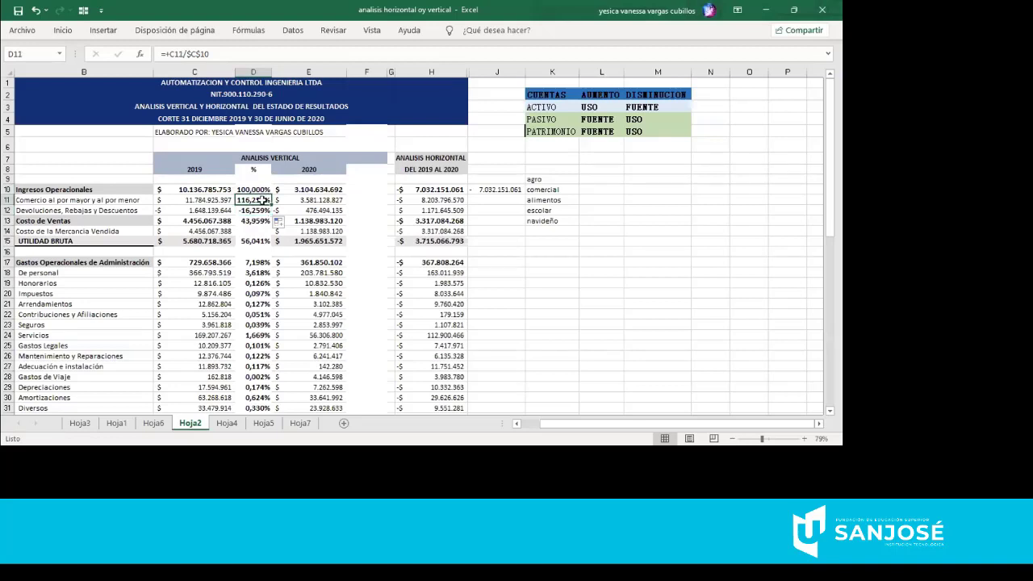
- Clear the Comercio al por mayor y al por menor percentage in D11 and restore its formula
key(Delete)
double_click(273, 212)
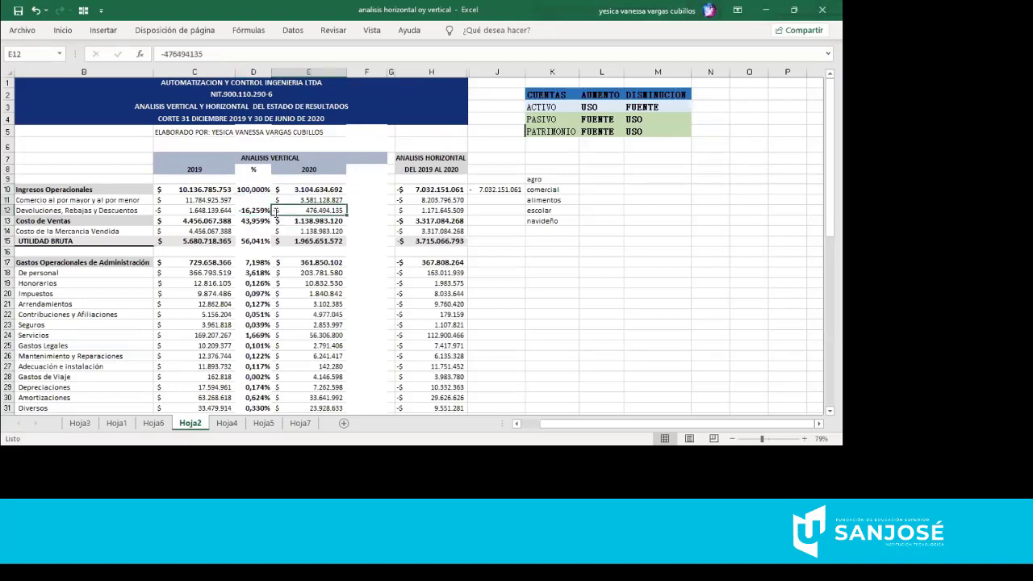
click(249, 210)
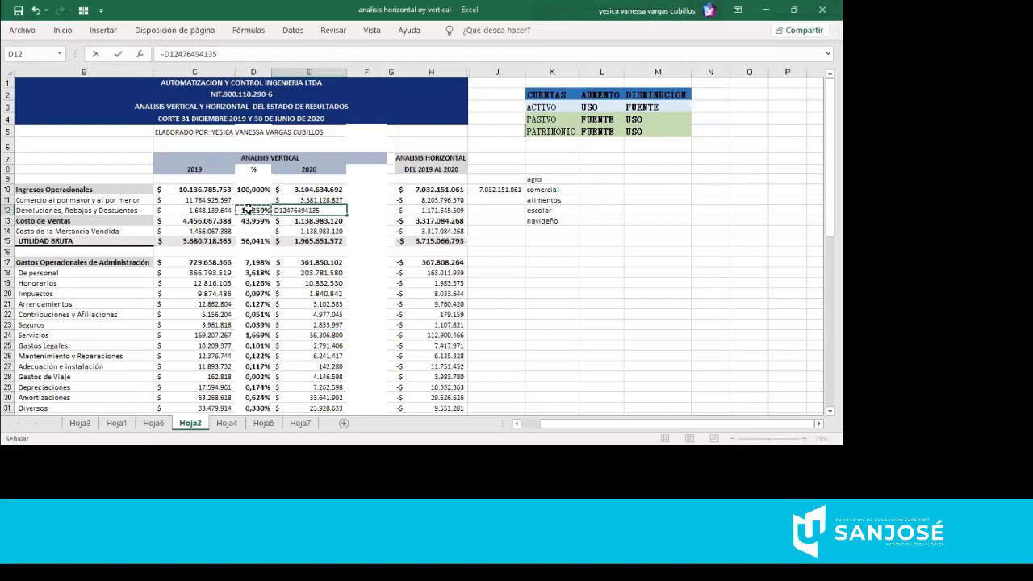
key(Escape)
click(253, 190)
key(ctrl+c)
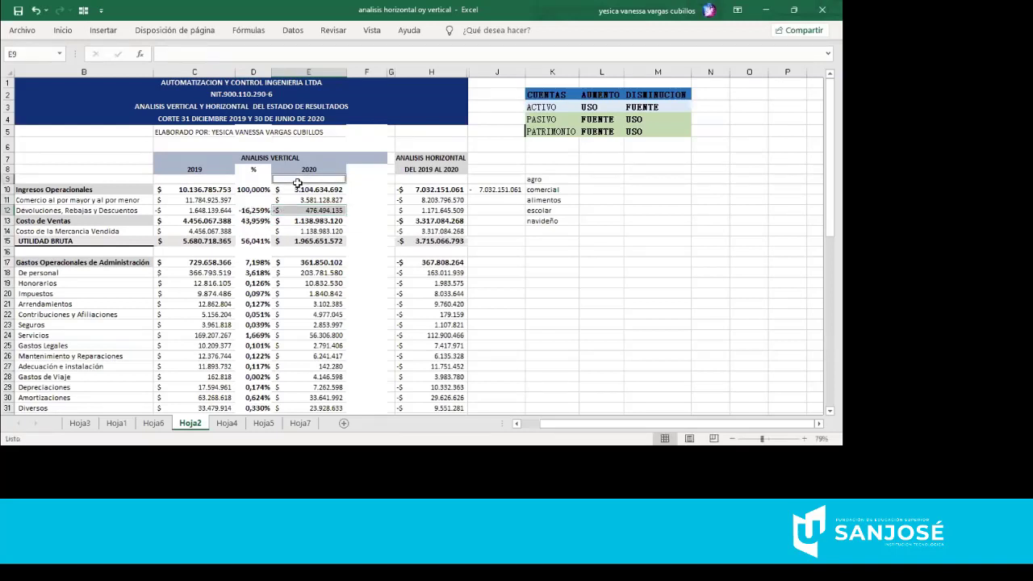
click(253, 200)
key(ctrl+v)
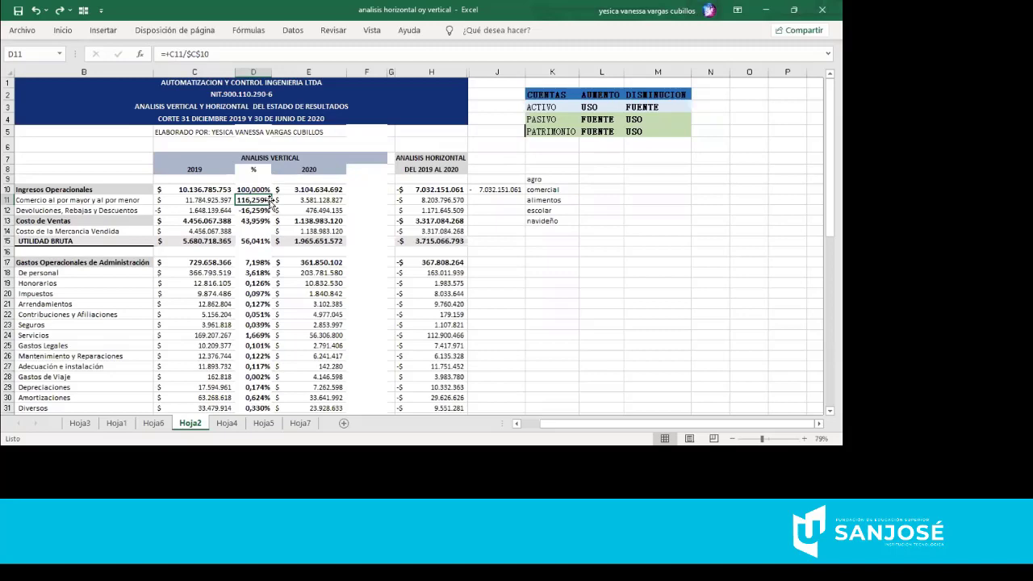
- Review the 2019 percentage formulas in column D from Devoluciones, Rebajas y Descuentos down to Provisiones
key(Down)
key(Down)
key(Down)
key(Down)
key(Down)
key(Down)
key(Down)
key(Down)
key(Down)
key(Down)
key(Down)
key(Down)
key(Down)
key(Down)
key(Down)
key(Down)
key(Down)
key(Down)
key(Down)
key(Down)
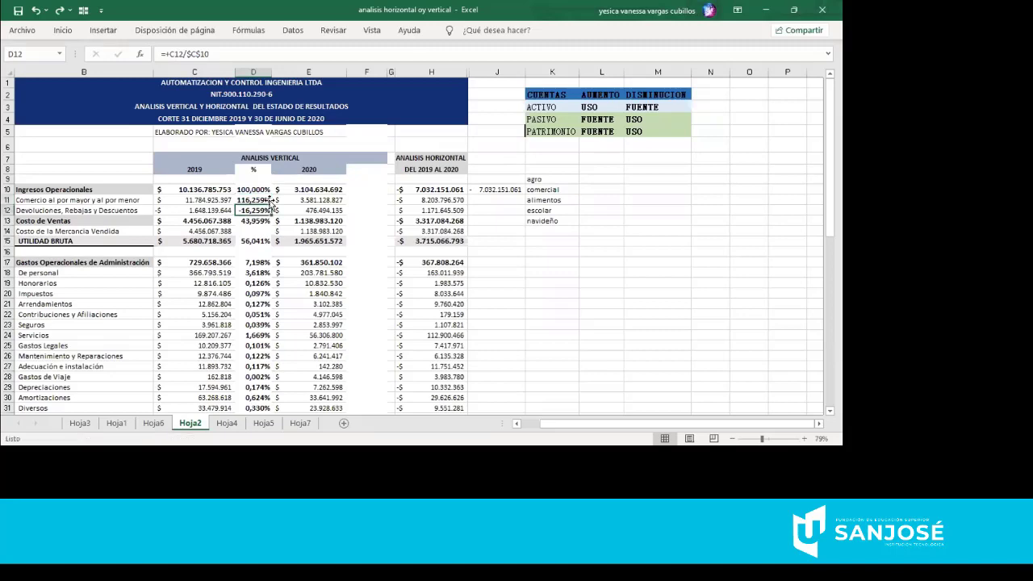
key(Down)
key(Down)
key(Down)
key(Down)
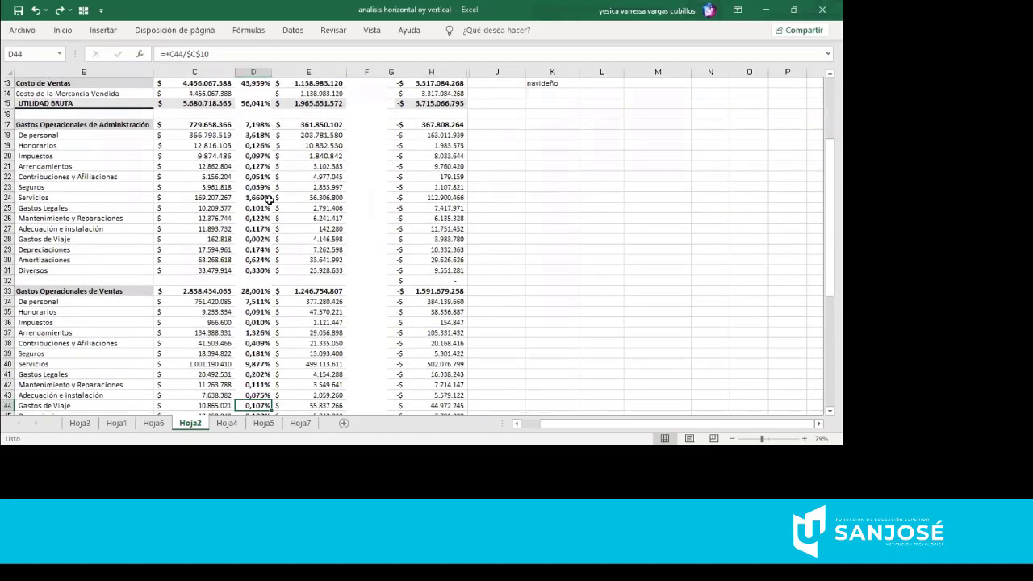
key(Down)
key(Down)
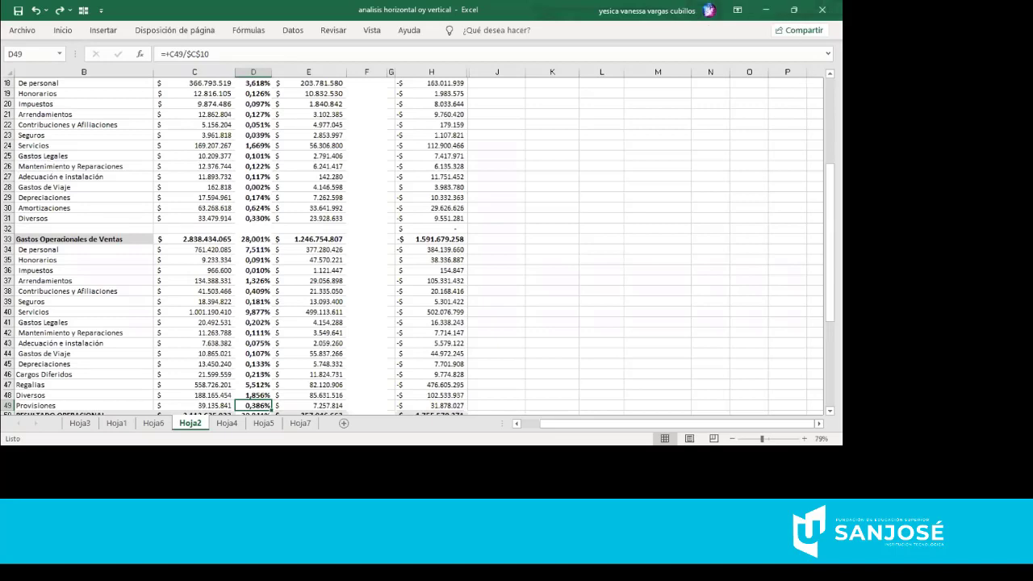
- Check the percentage formulas from Ingresos Operacionales in D10 down to Costo de Ventas in D13
scroll(412, 242, up, 6)
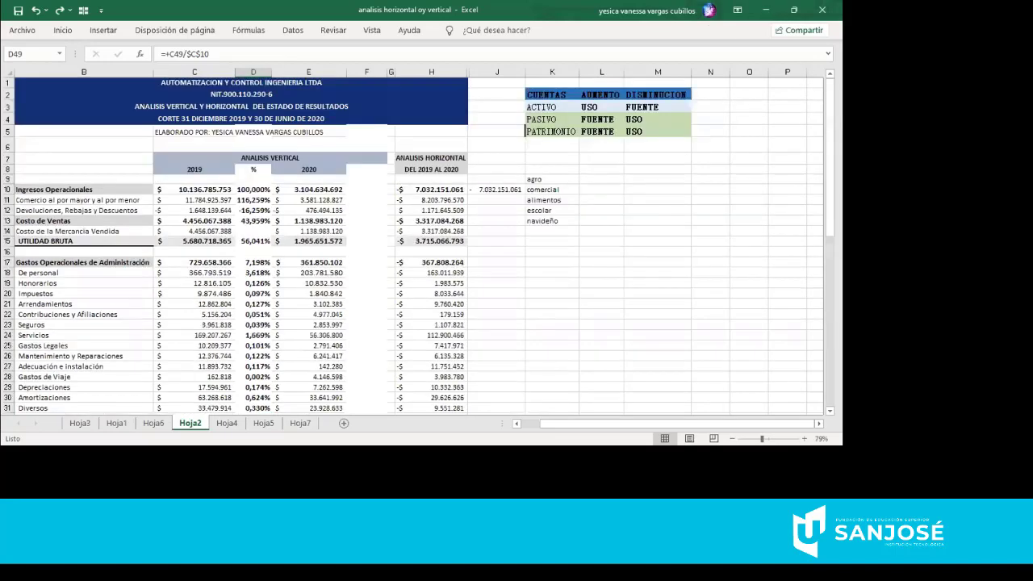
click(255, 194)
key(Down)
key(Down)
key(Down)
click(255, 192)
key(Down)
key(Down)
key(Down)
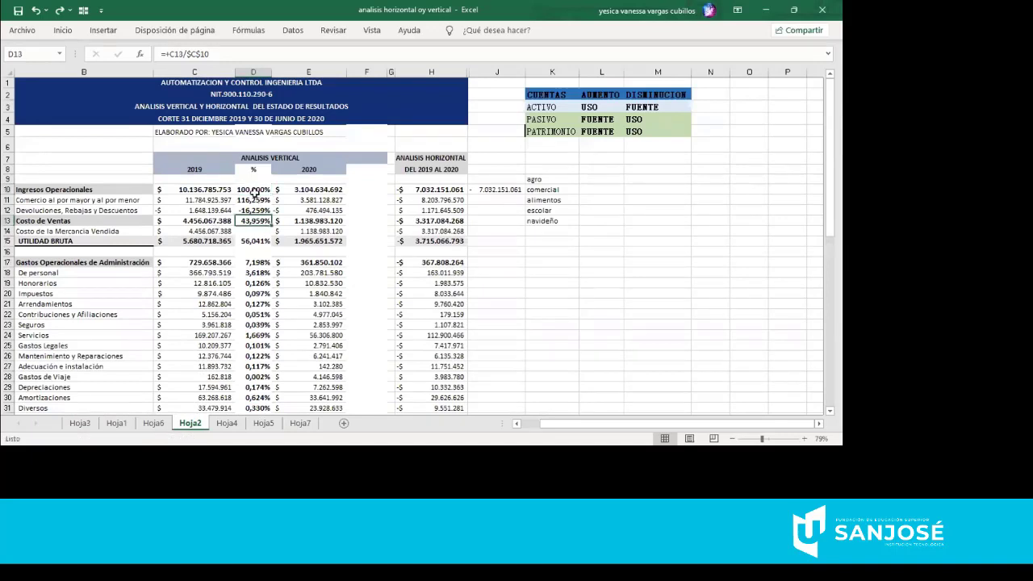
- Open the Ingresos Operacionales percentage formula in D10 to show its cell references
click(255, 187)
double_click(255, 187)
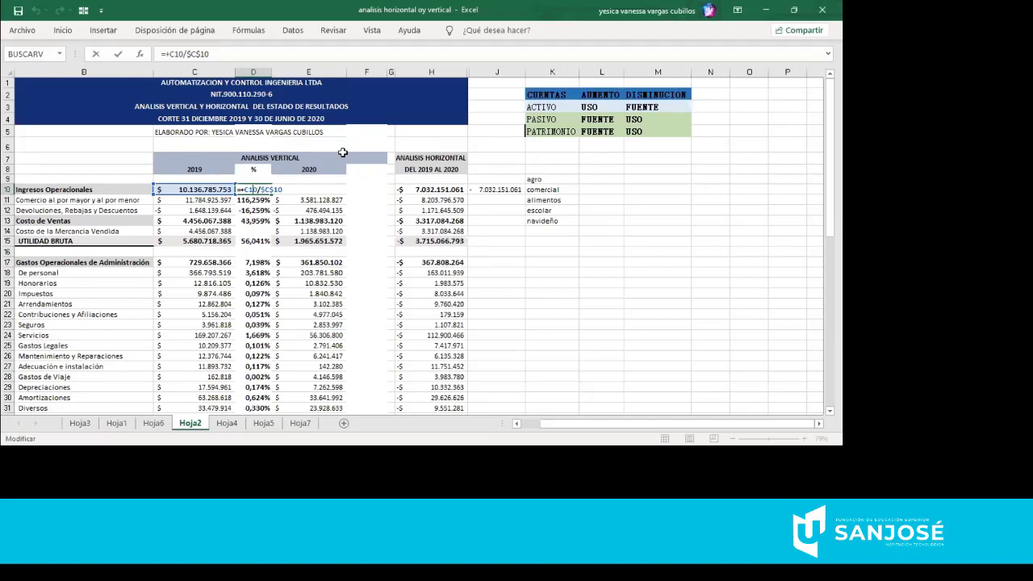
scroll(342, 152, down, 1)
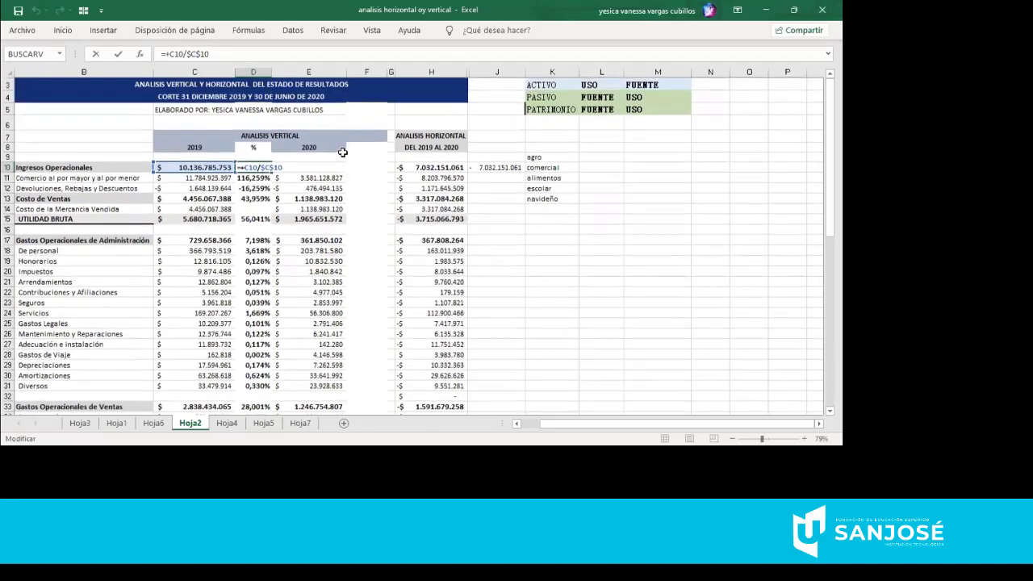
- Enlarge the income statement and reopen the Ingresos Operacionales percentage formula in D10 to inspect its cell references
scroll(342, 152, up, 1)
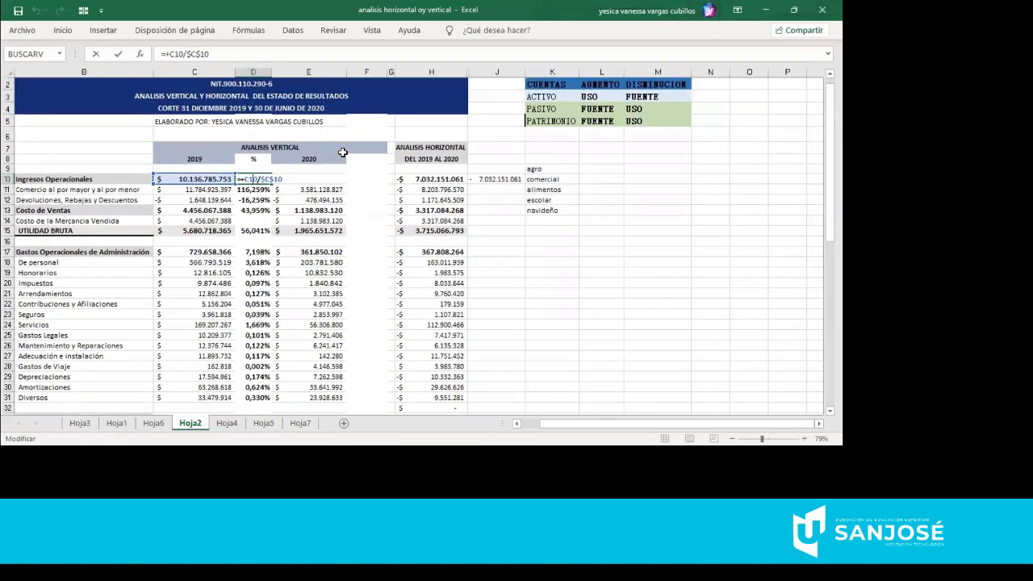
key(ctrl+Return)
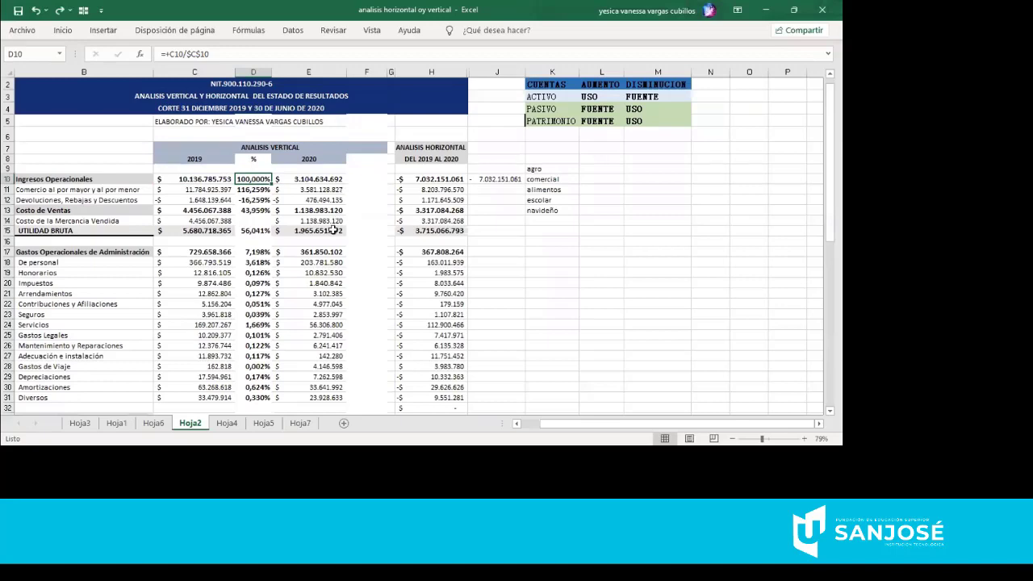
scroll(332, 230, up, 6)
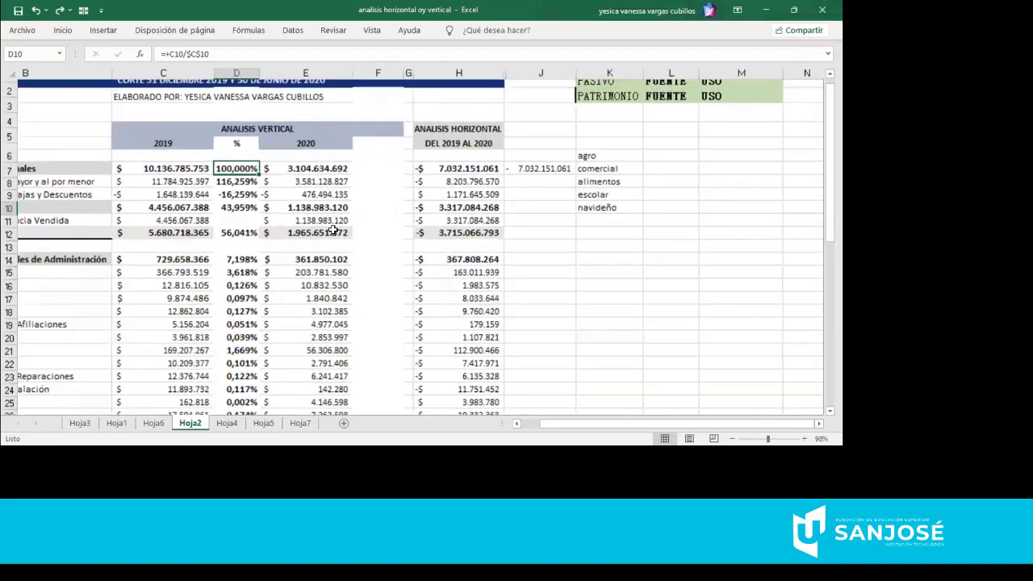
key(Home)
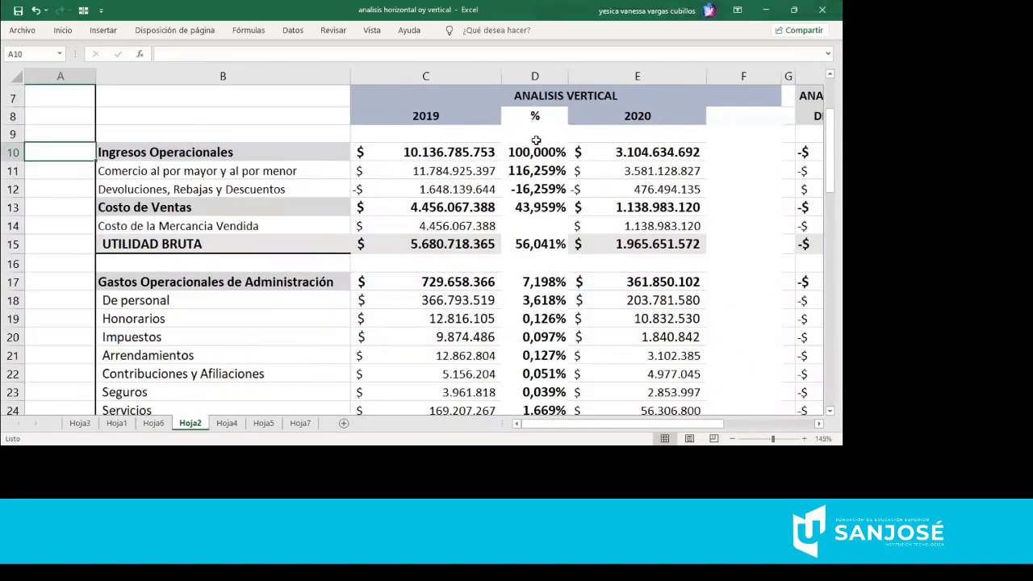
click(532, 154)
double_click(533, 154)
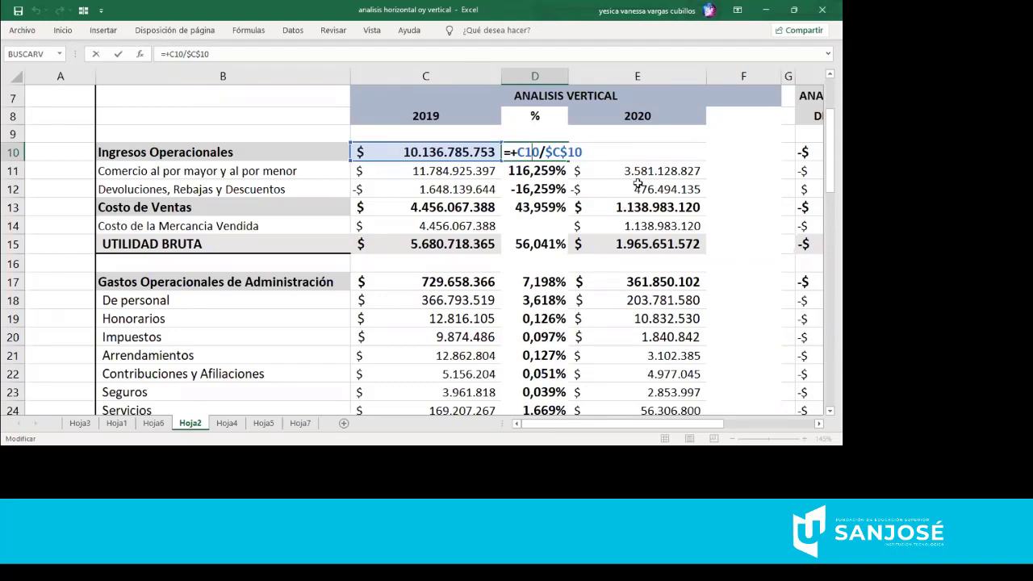
click(637, 186)
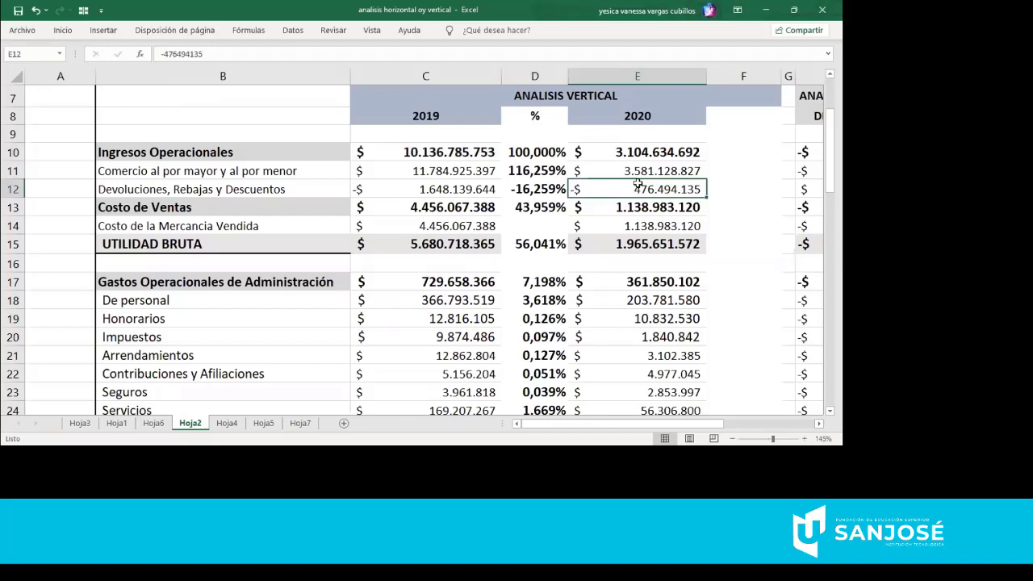
key(Right)
key(Right)
key(Right)
key(Right)
key(Right)
key(Right)
key(Right)
key(Right)
key(Right)
key(Right)
key(Right)
key(Right)
key(Right)
key(Right)
key(Right)
key(Right)
key(Right)
key(Right)
key(Right)
key(Left)
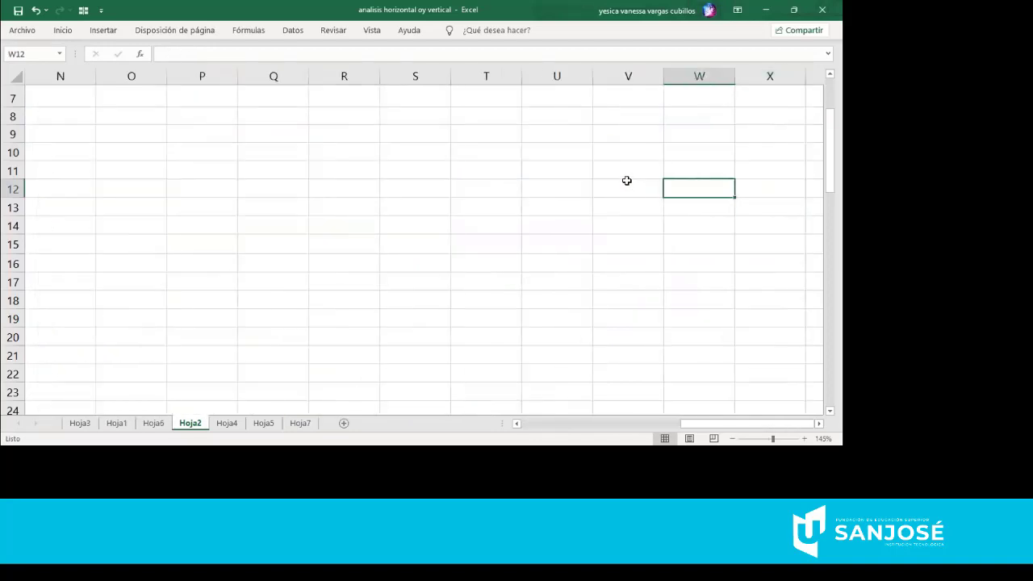
key(Left)
key(Left)
key(Left)
key(Left)
key(Left)
key(Left)
key(Left)
key(Left)
key(Left)
key(Left)
key(Left)
key(Left)
key(Left)
key(Left)
key(Left)
key(Left)
key(Left)
key(Left)
key(Left)
key(Left)
- Review the income statement accounts from Costo de Ventas down to the Arrendamientos line under Gastos Operacionales de Ventas
key(Down)
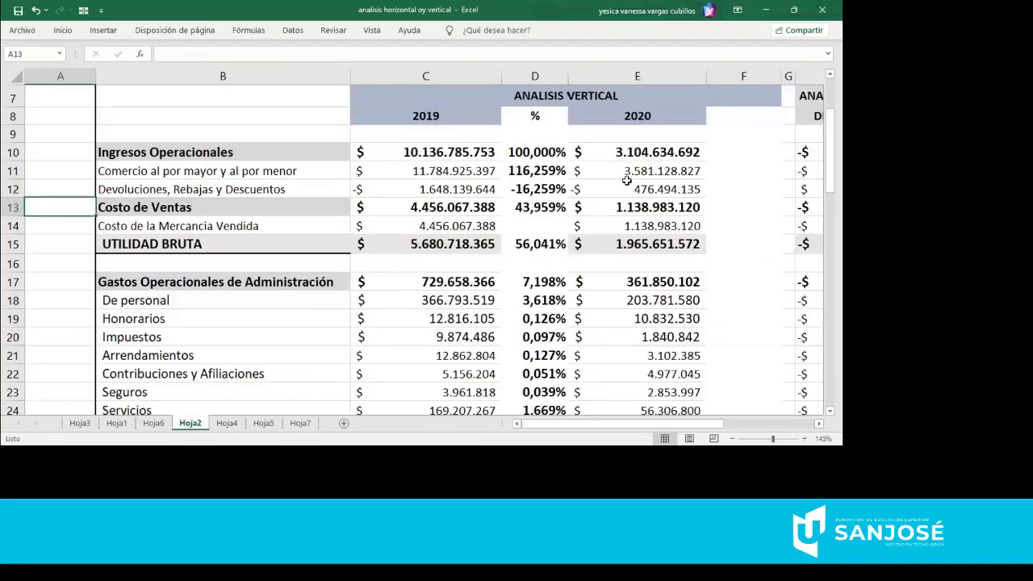
key(Down)
key(Down)
key(Down)
key(Down)
key(Down)
key(Down)
key(Down)
key(Down)
key(Down)
key(Down)
key(Down)
key(Down)
key(Down)
key(Down)
key(Down)
key(Down)
key(Down)
key(Down)
key(Down)
key(Down)
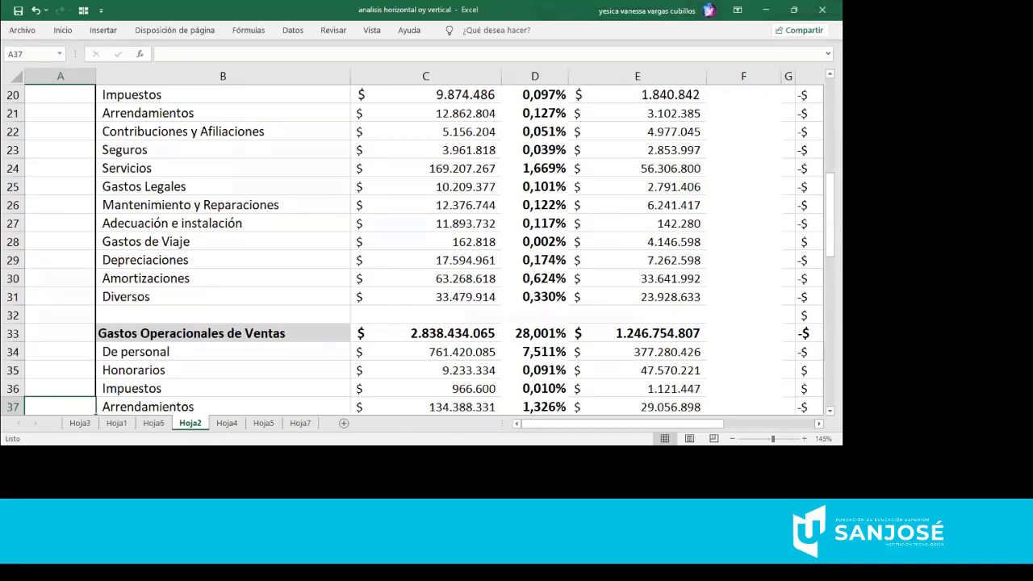
drag(829, 213, 830, 154)
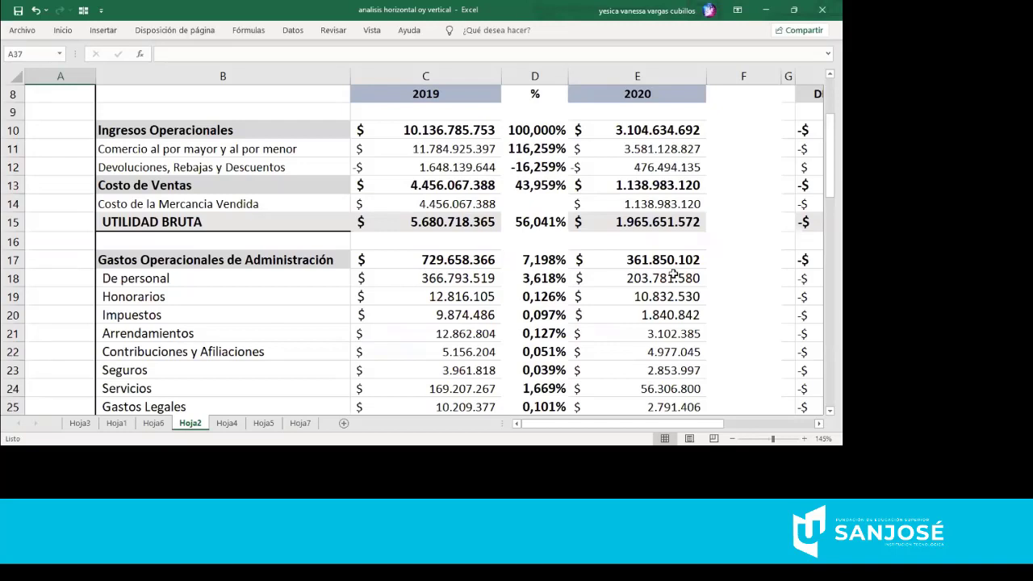
- Check the 2019 percentage formulas of Costo de Ventas in D13 and De personal in D18
click(545, 179)
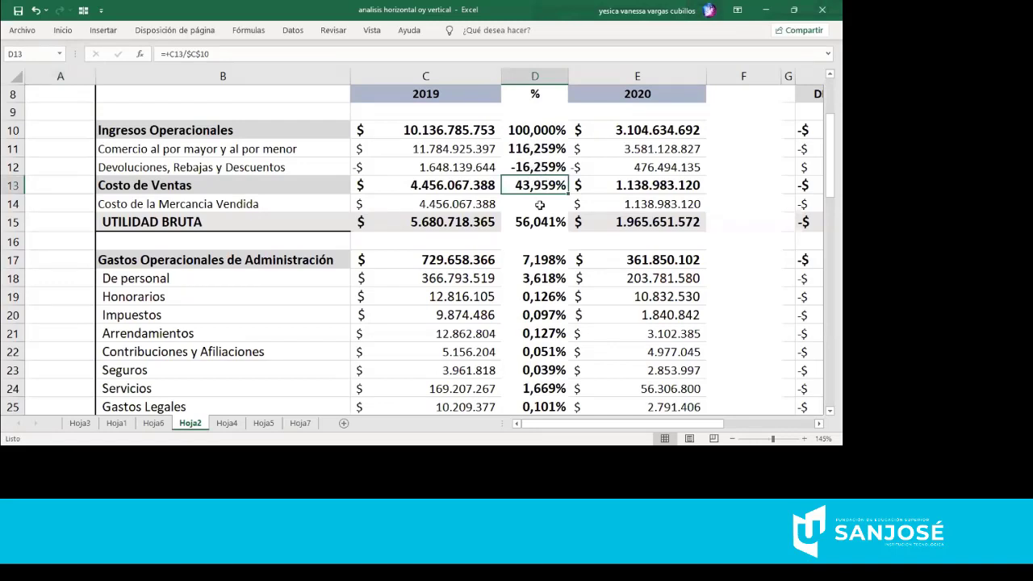
click(540, 244)
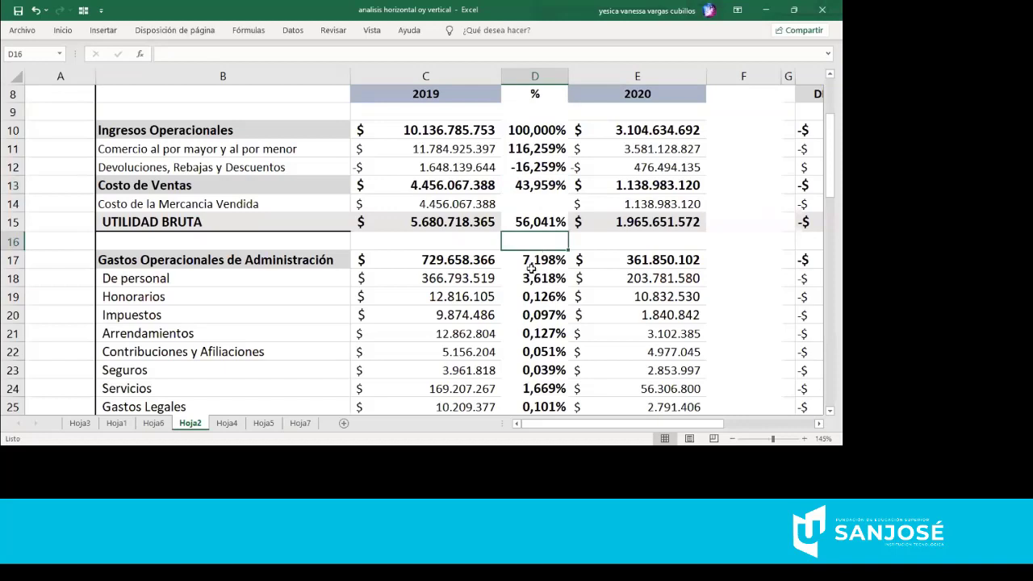
click(531, 271)
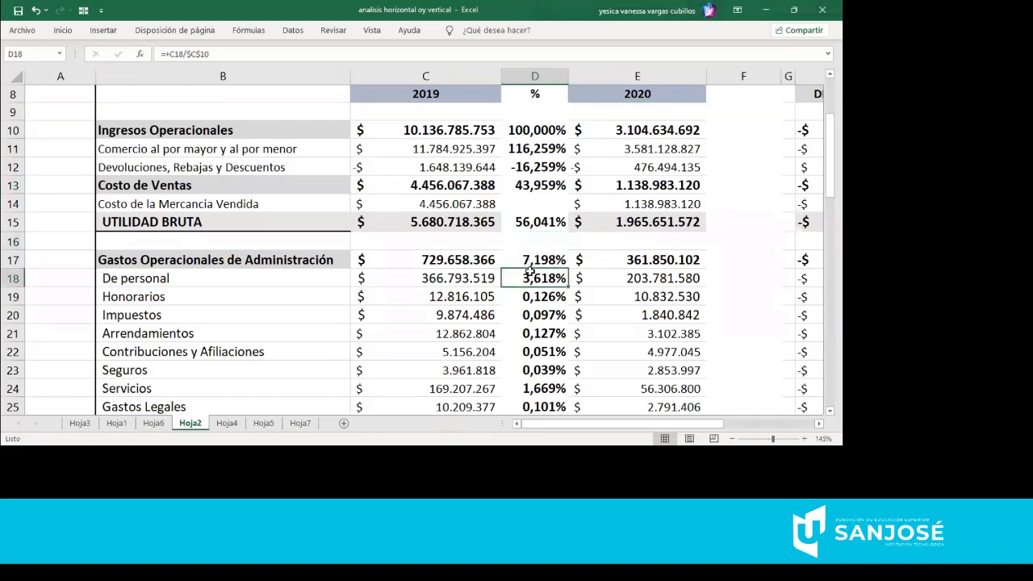
- Open the balance sheet on Hoja1 and review its accounts from Activo Corriente down to Anticipo de clientes
click(165, 422)
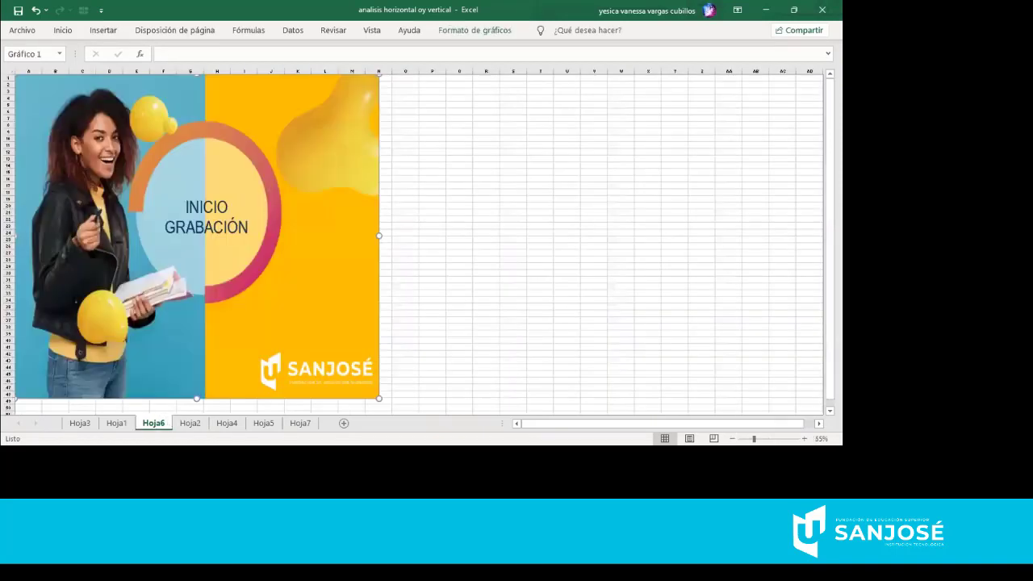
click(116, 423)
click(377, 211)
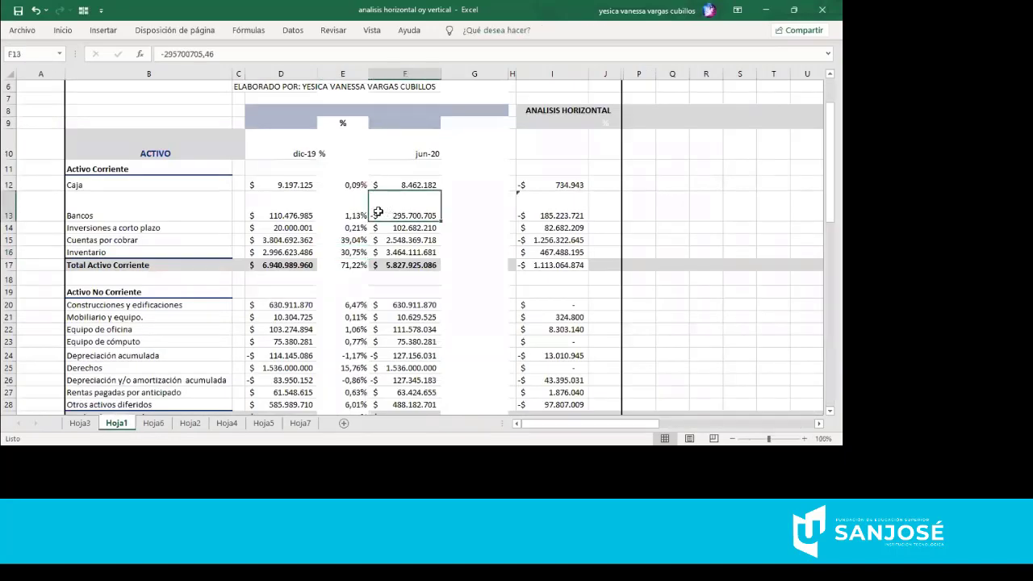
click(316, 387)
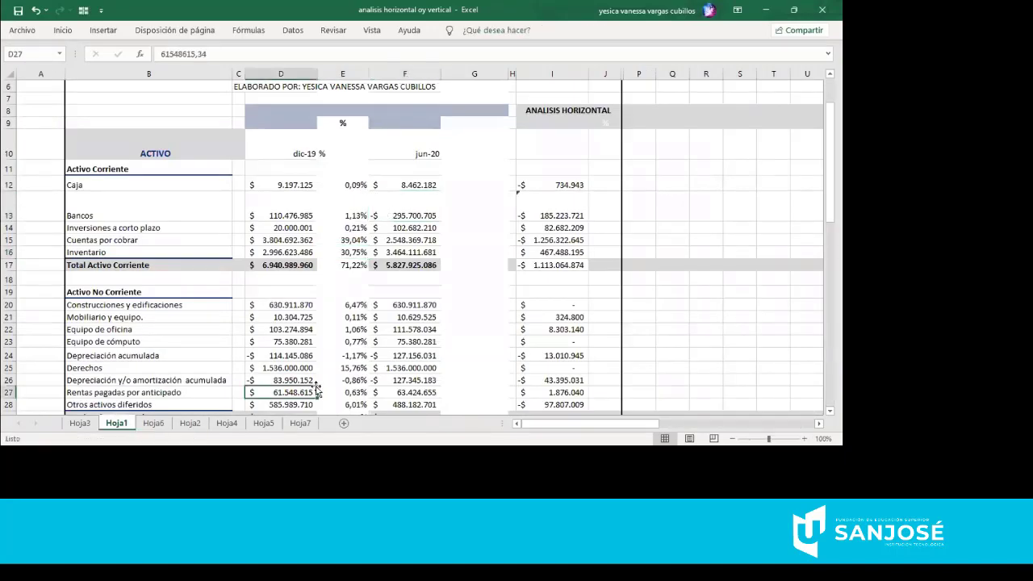
key(Down)
key(Down)
key(Down)
key(Down)
key(Down)
key(Down)
key(Down)
key(Down)
key(Down)
key(Down)
key(Down)
key(Down)
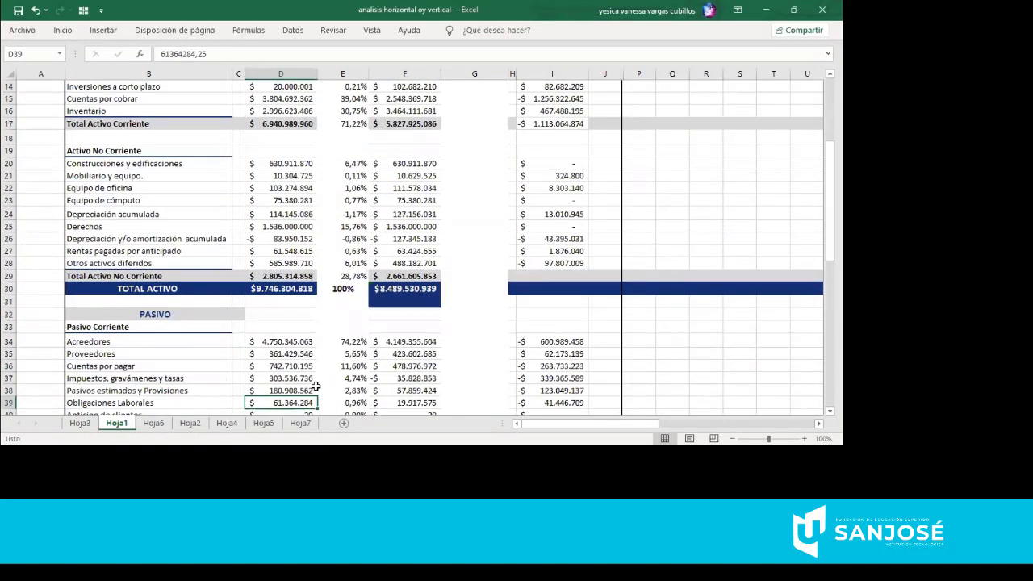
key(Down)
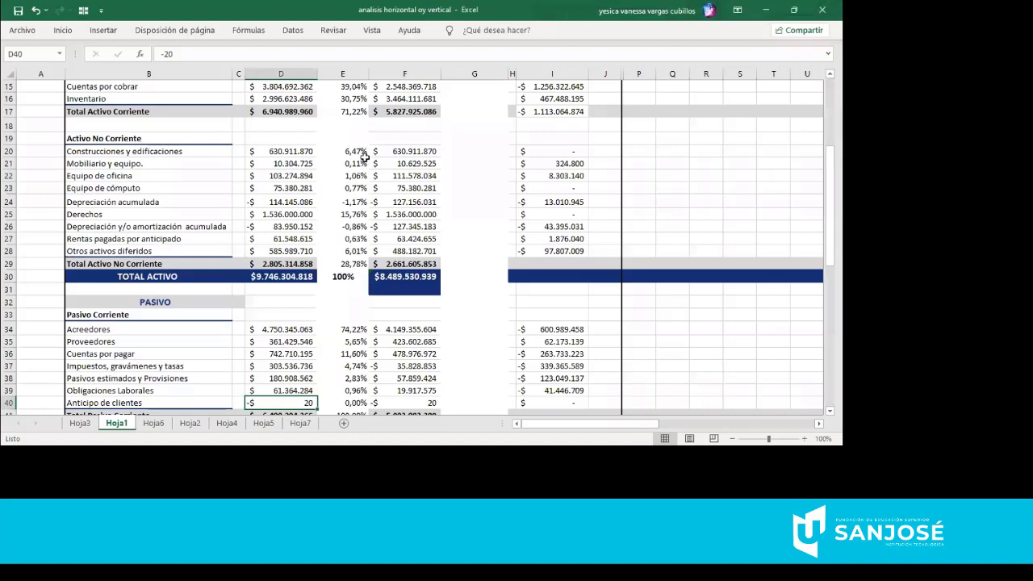
- Check the December 2019 percentage formulas of Construcciones y edificaciones, Equipo de cómputo and Derechos in column E
click(363, 153)
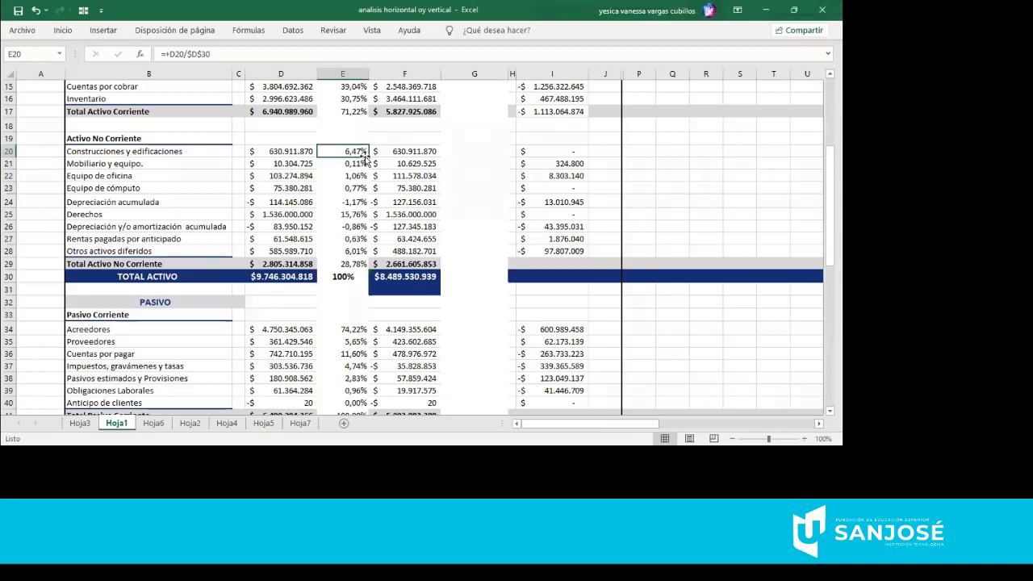
click(349, 188)
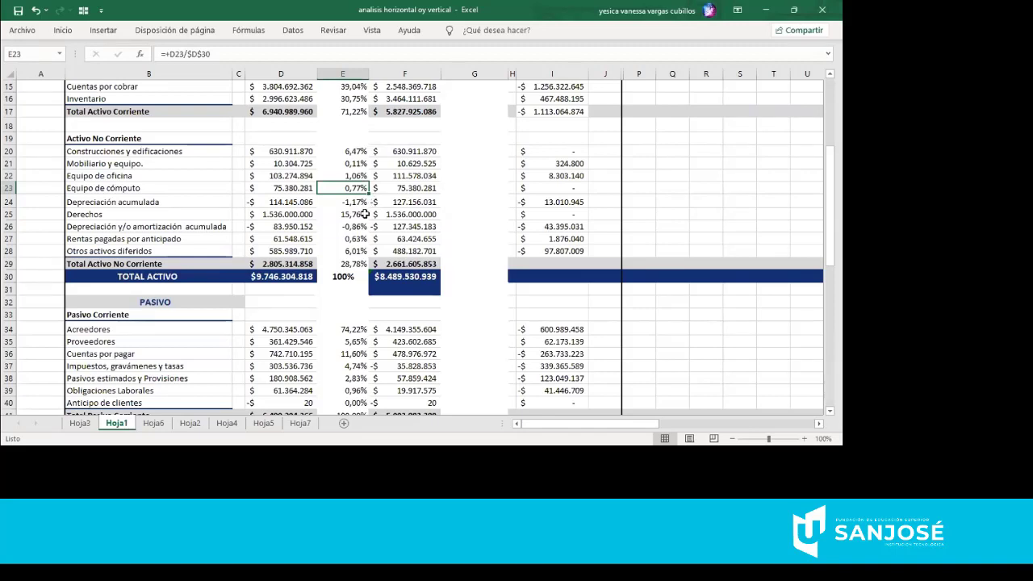
click(364, 214)
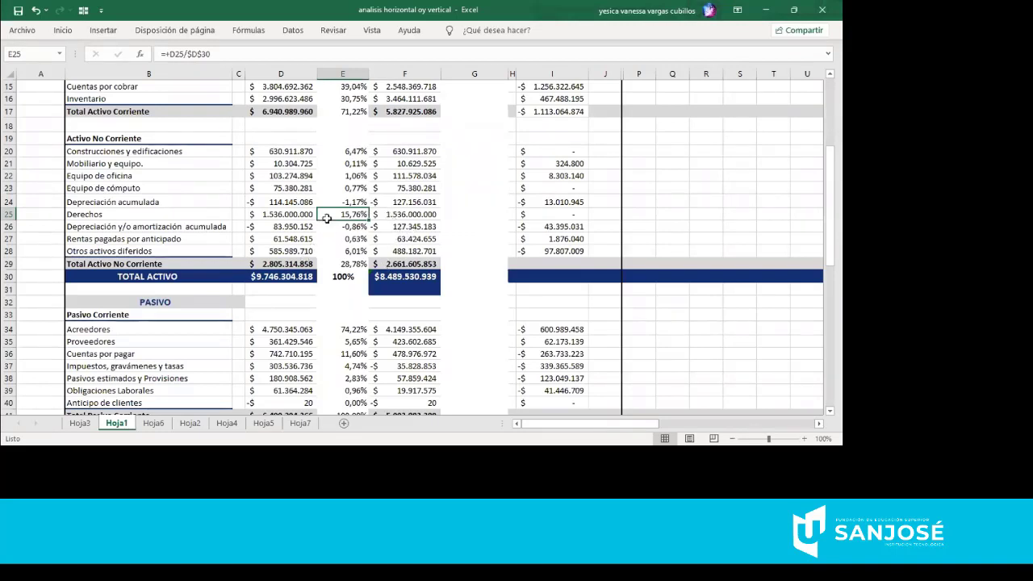
- Compare Total Activo Corriente for December 2019 and June 2020 with the horizontal variation formula in I17
click(284, 117)
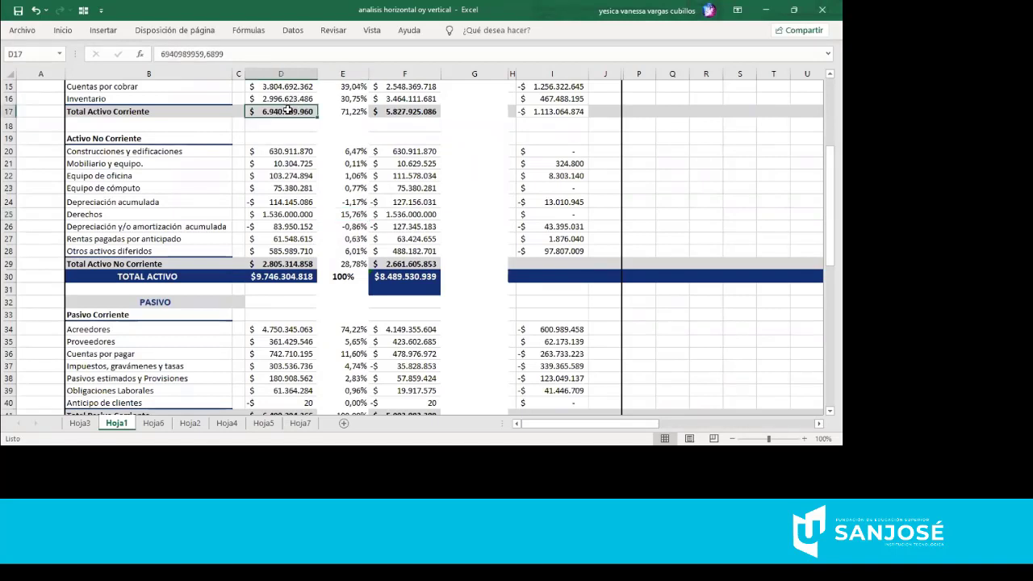
click(401, 115)
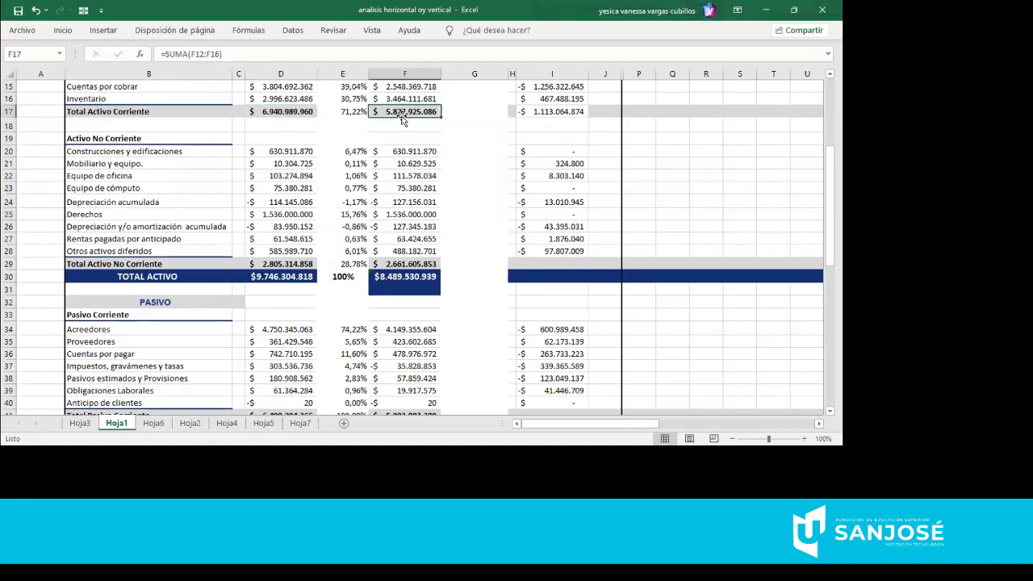
click(542, 112)
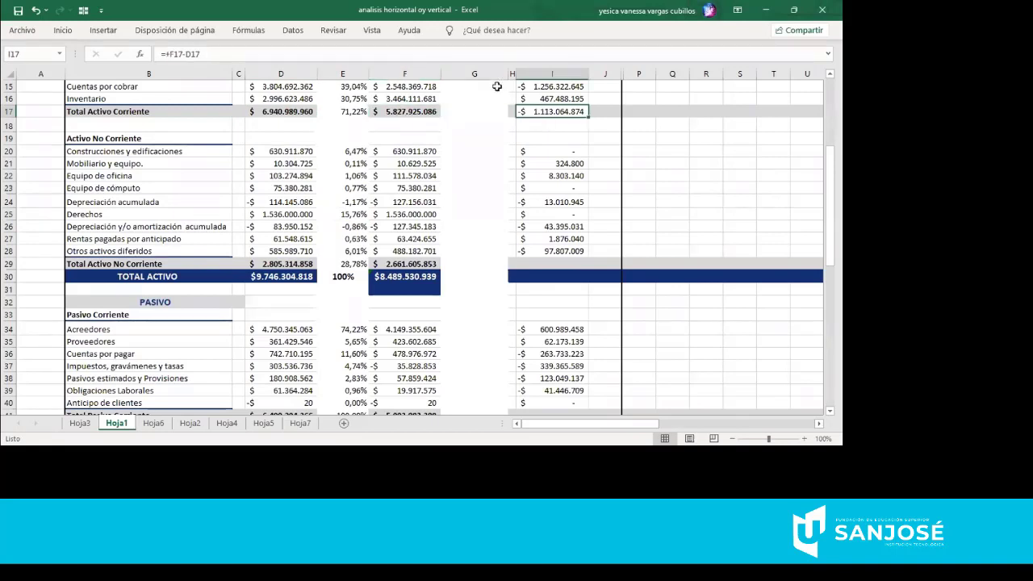
click(413, 115)
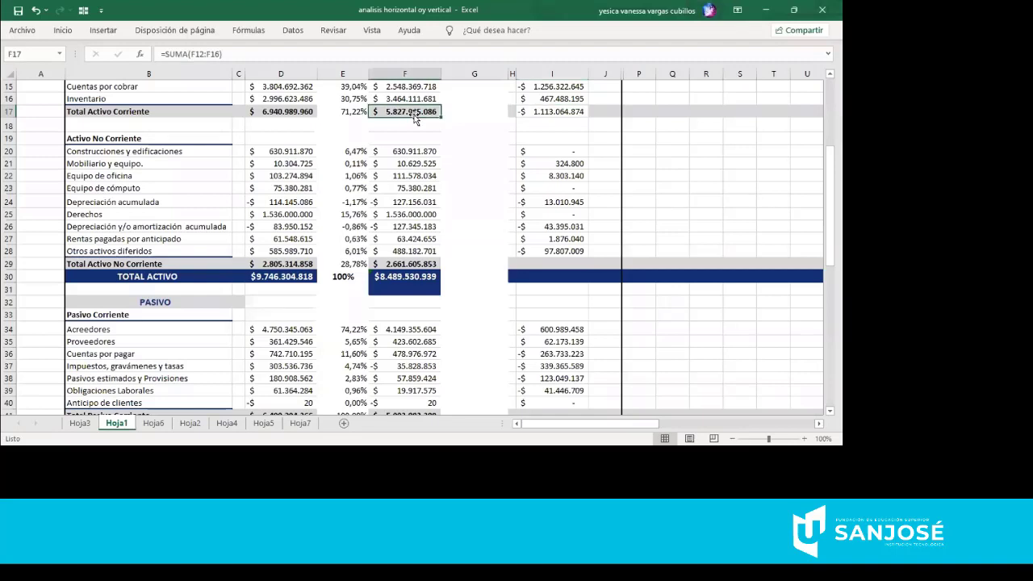
click(296, 114)
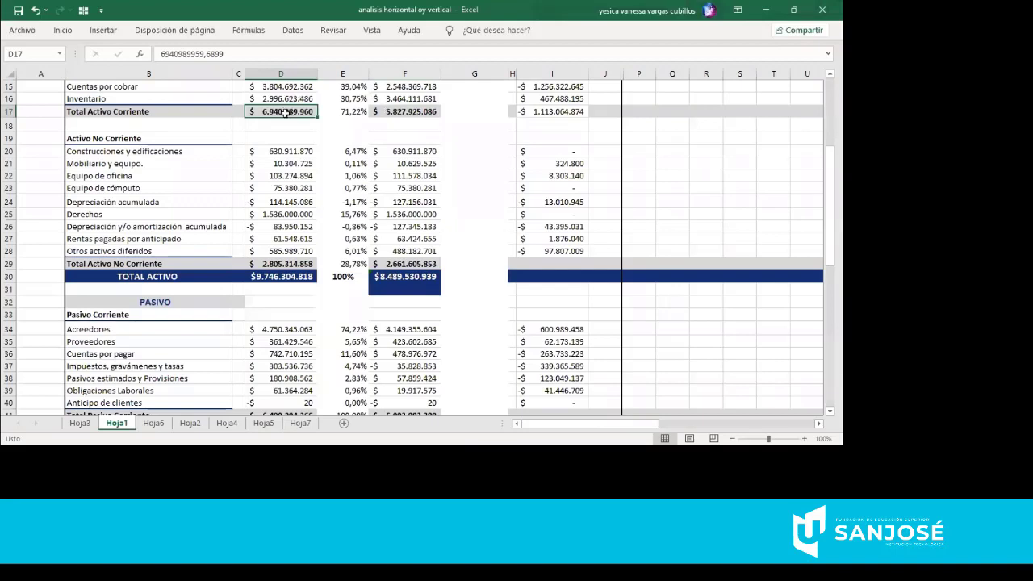
click(544, 110)
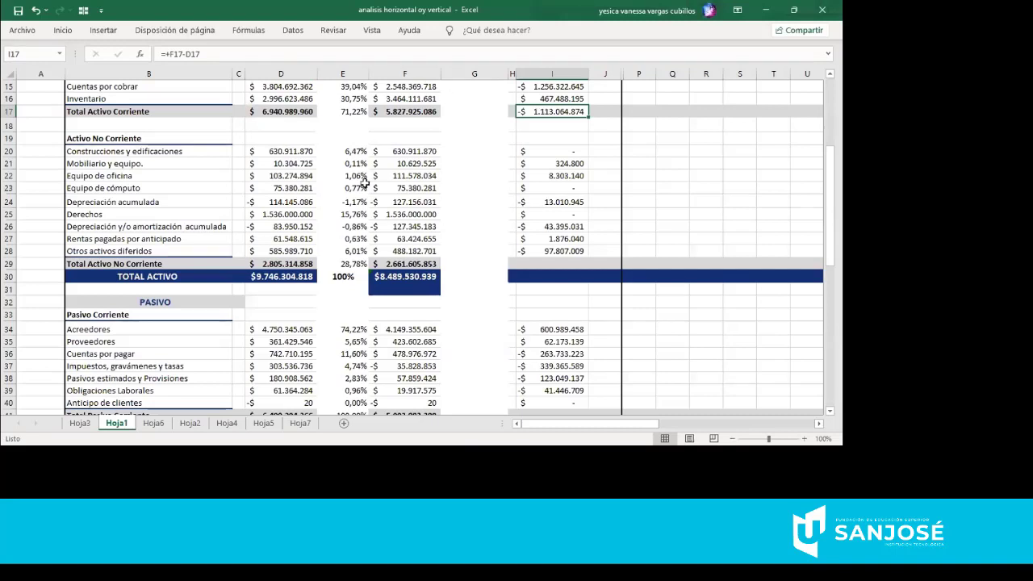
click(302, 121)
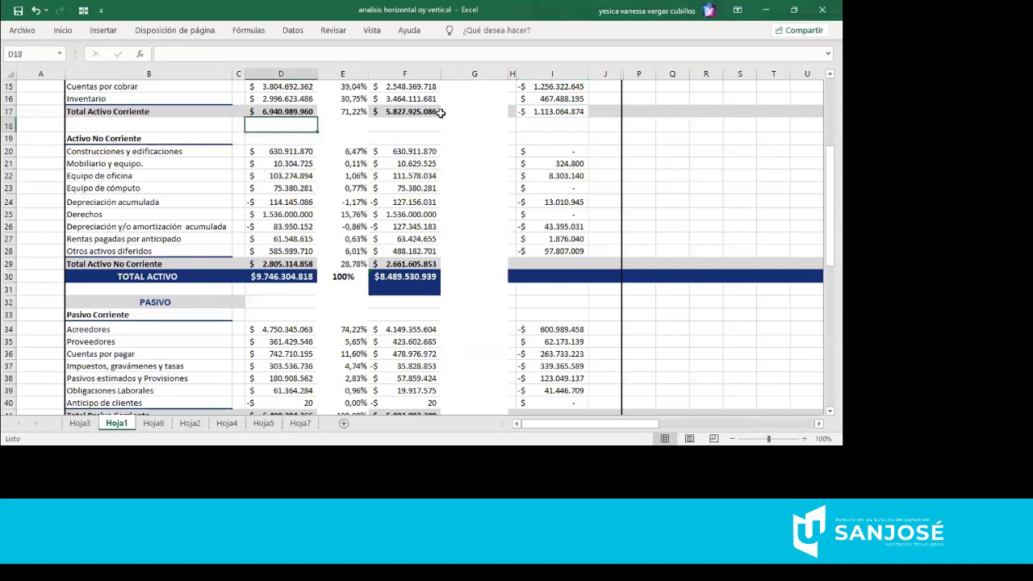
click(427, 134)
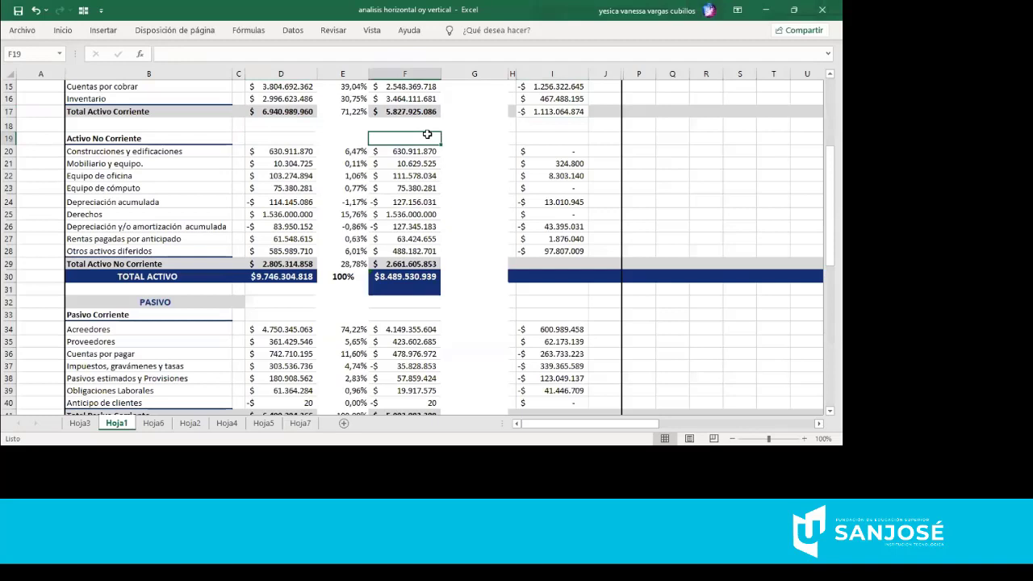